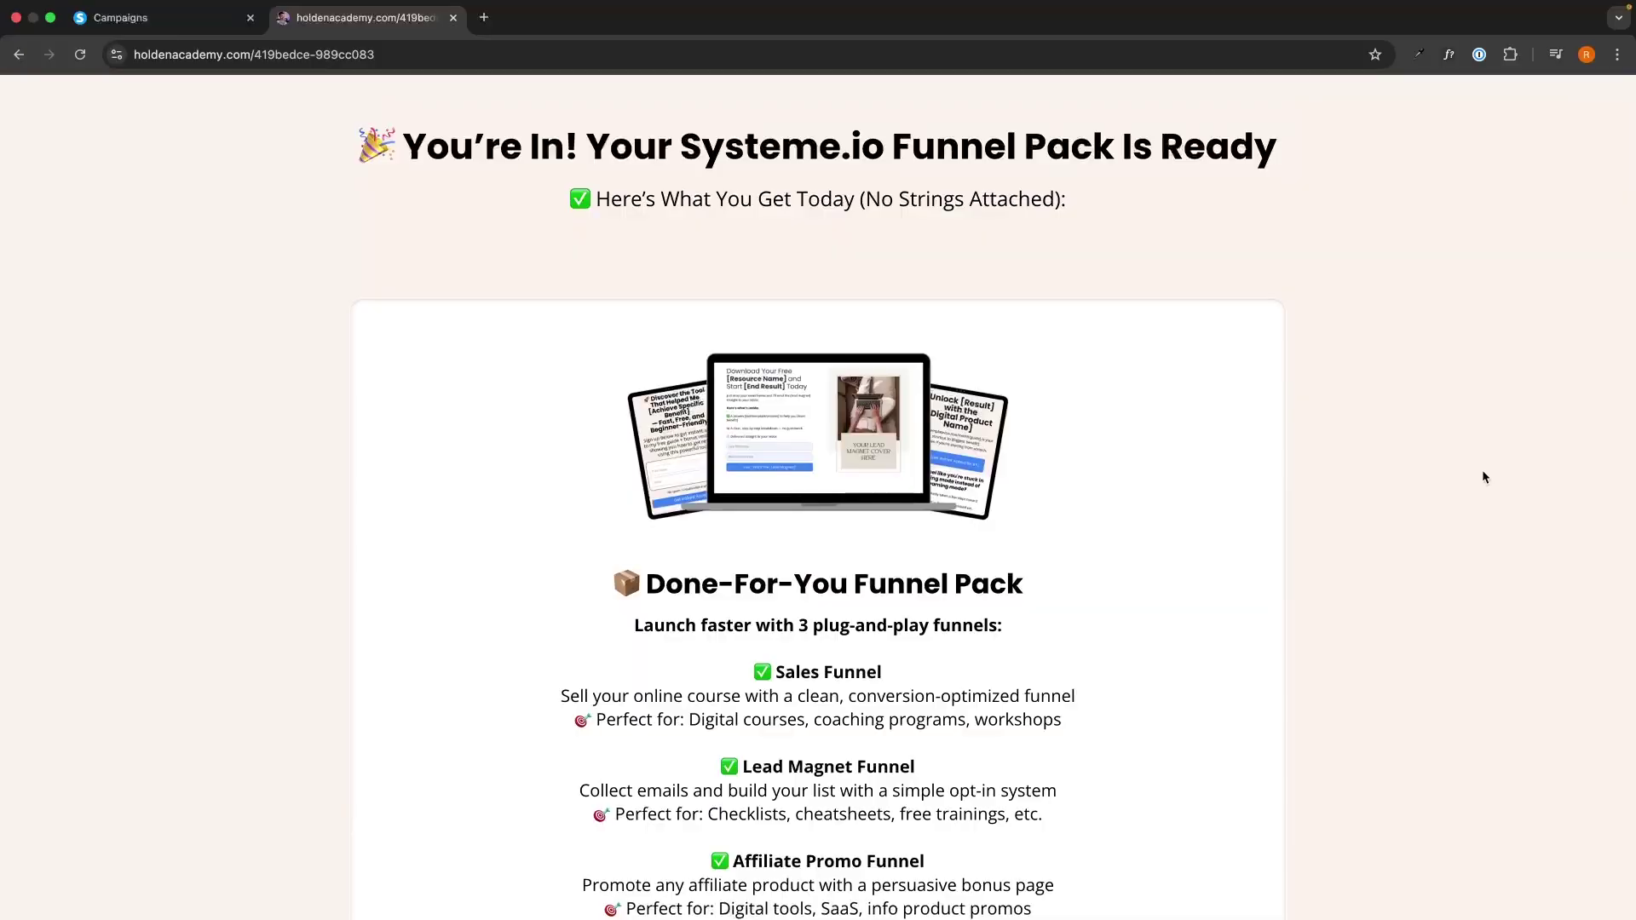
Review the funnel pack, email sequence, mini course and bonus vault resources offered on the Holden Academy pages
scroll(1484, 478, "down", 2)
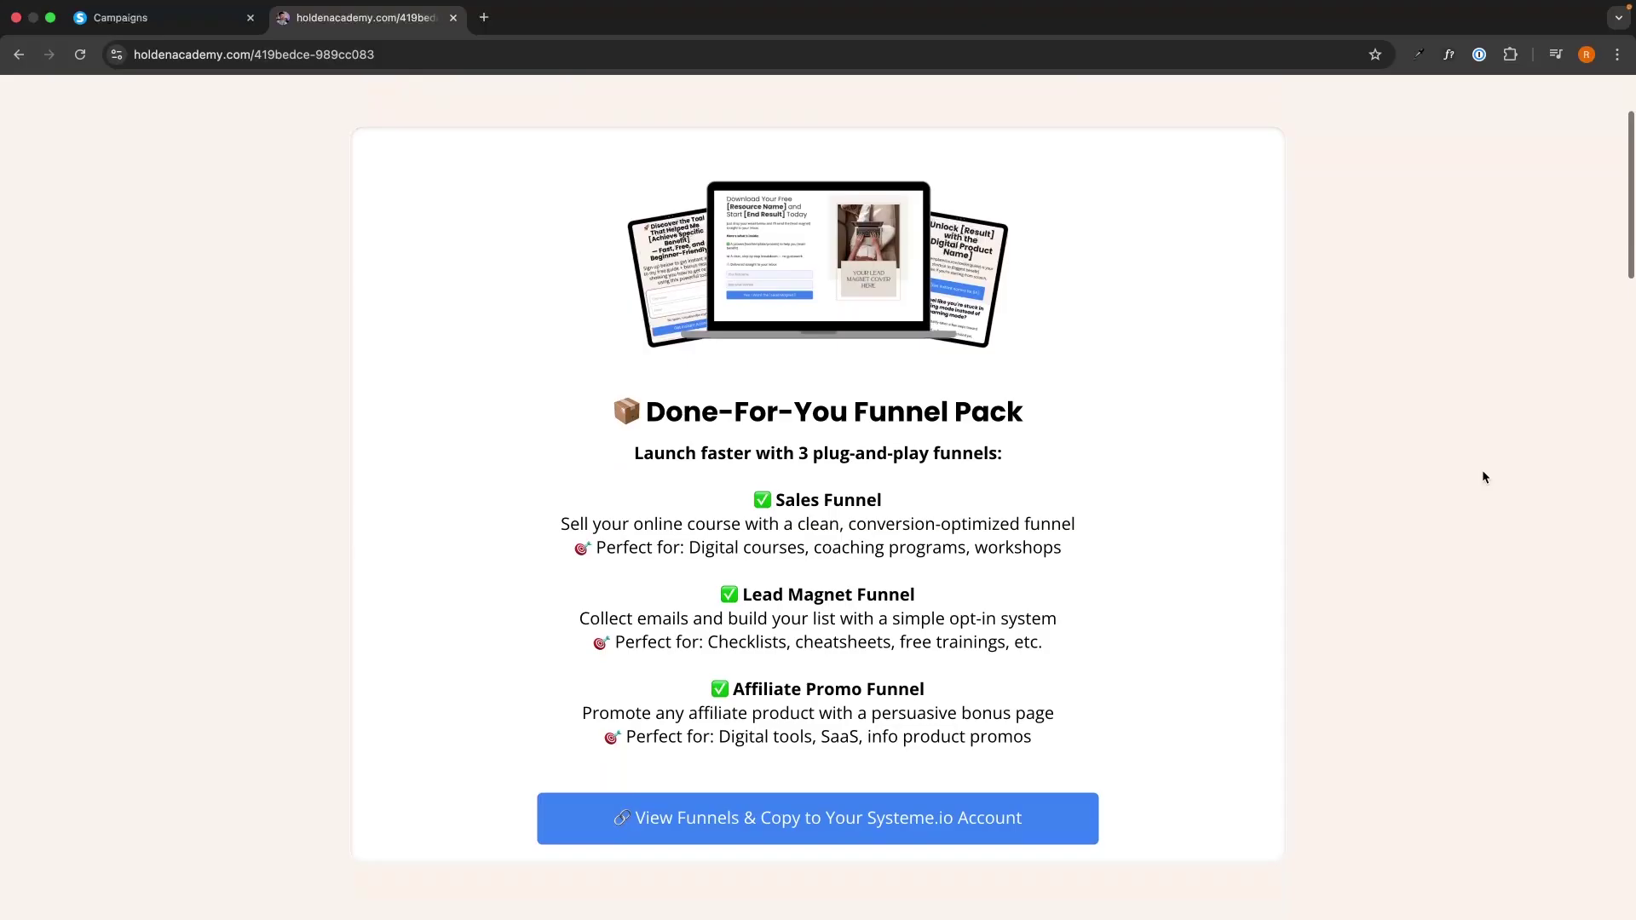
scroll(1483, 478, "down", 15)
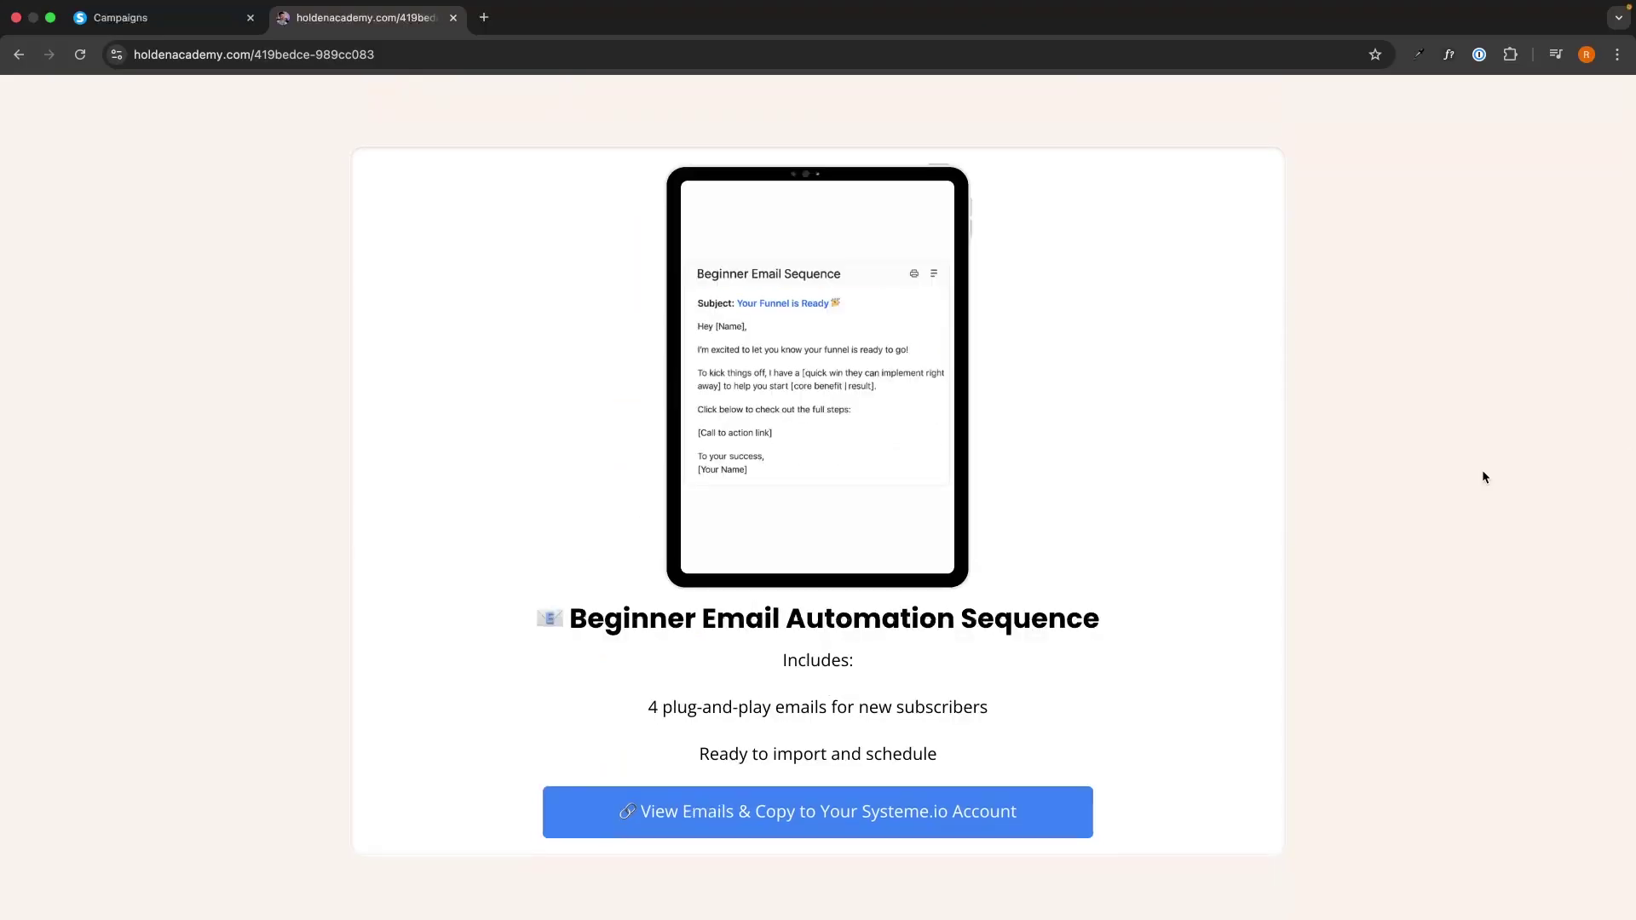
scroll(1483, 475, "down", 8)
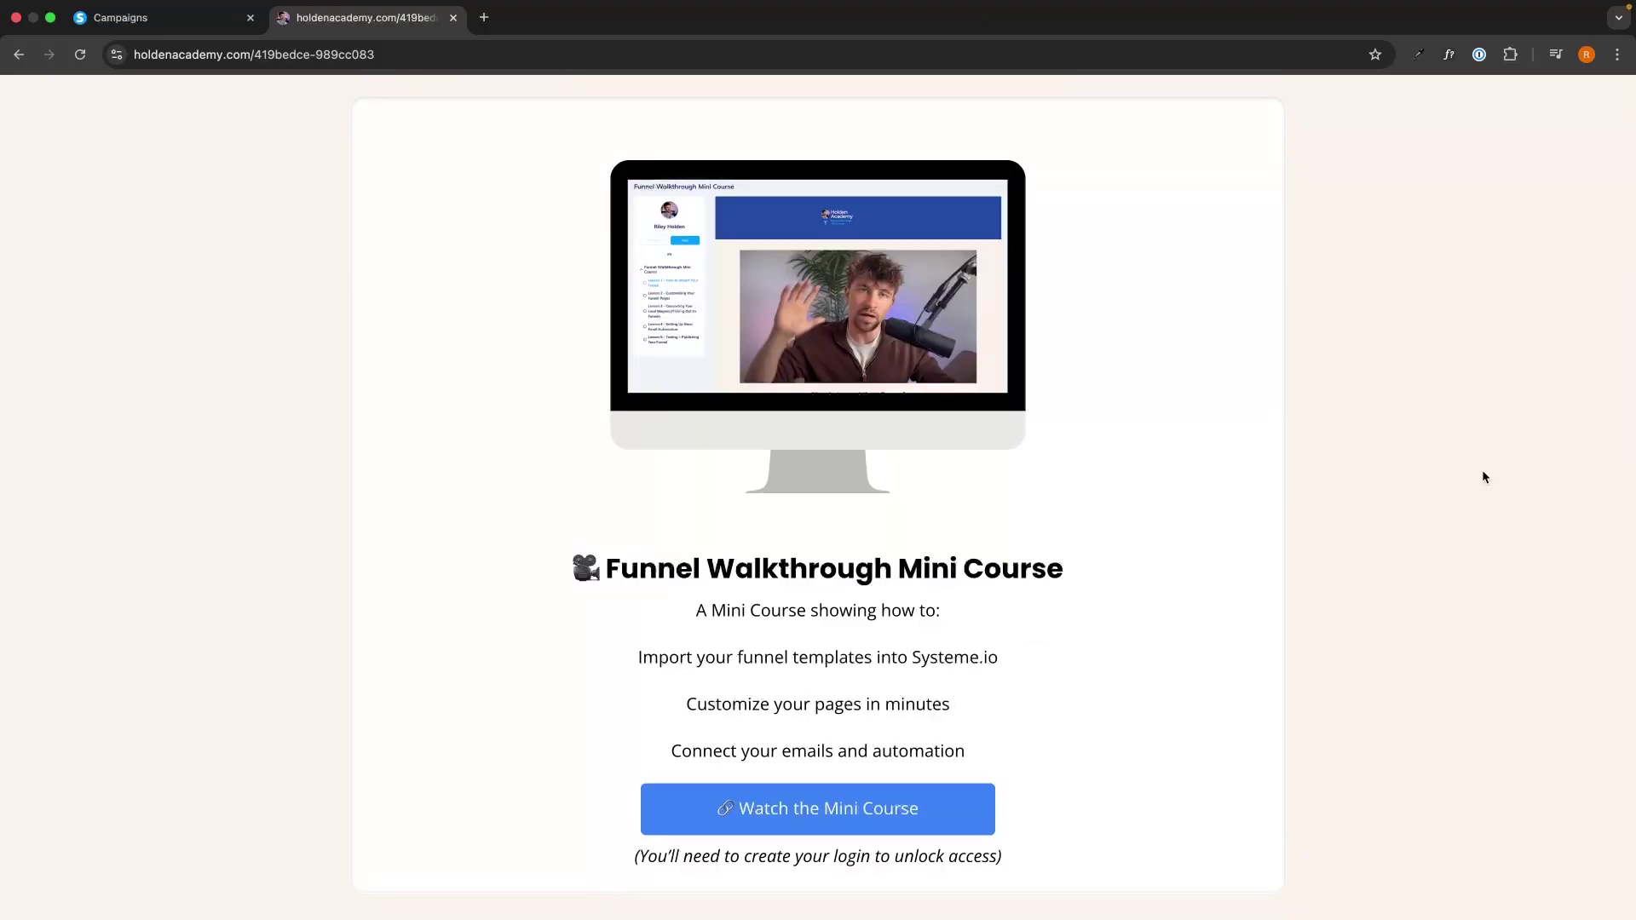
scroll(1483, 478, "down", 9)
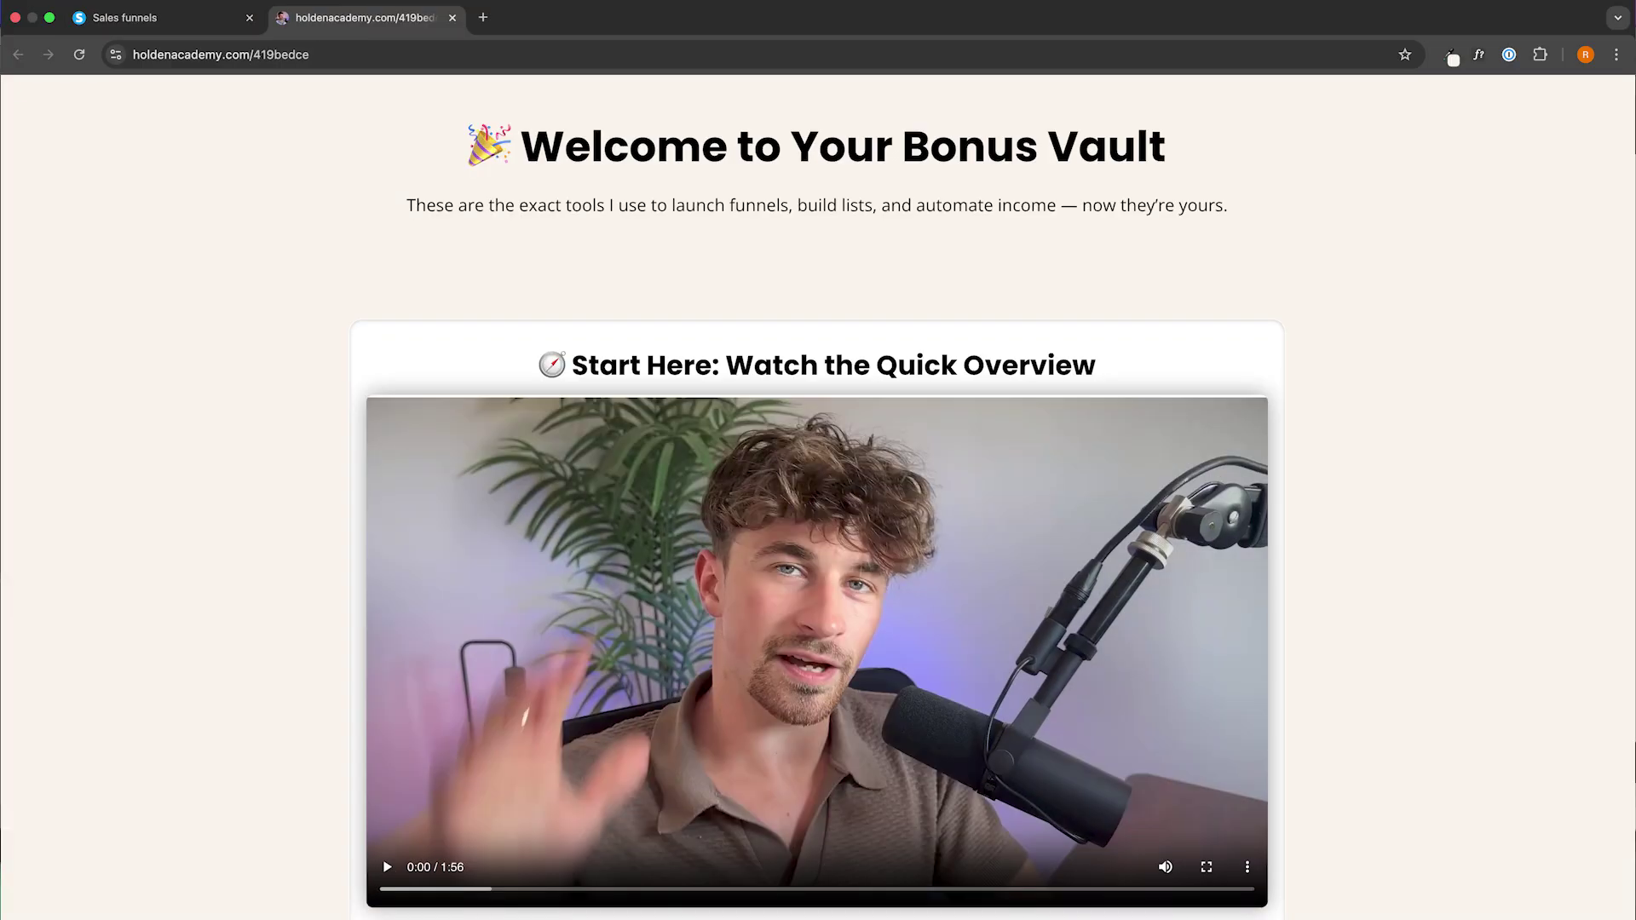
scroll(818, 494, "down", 15)
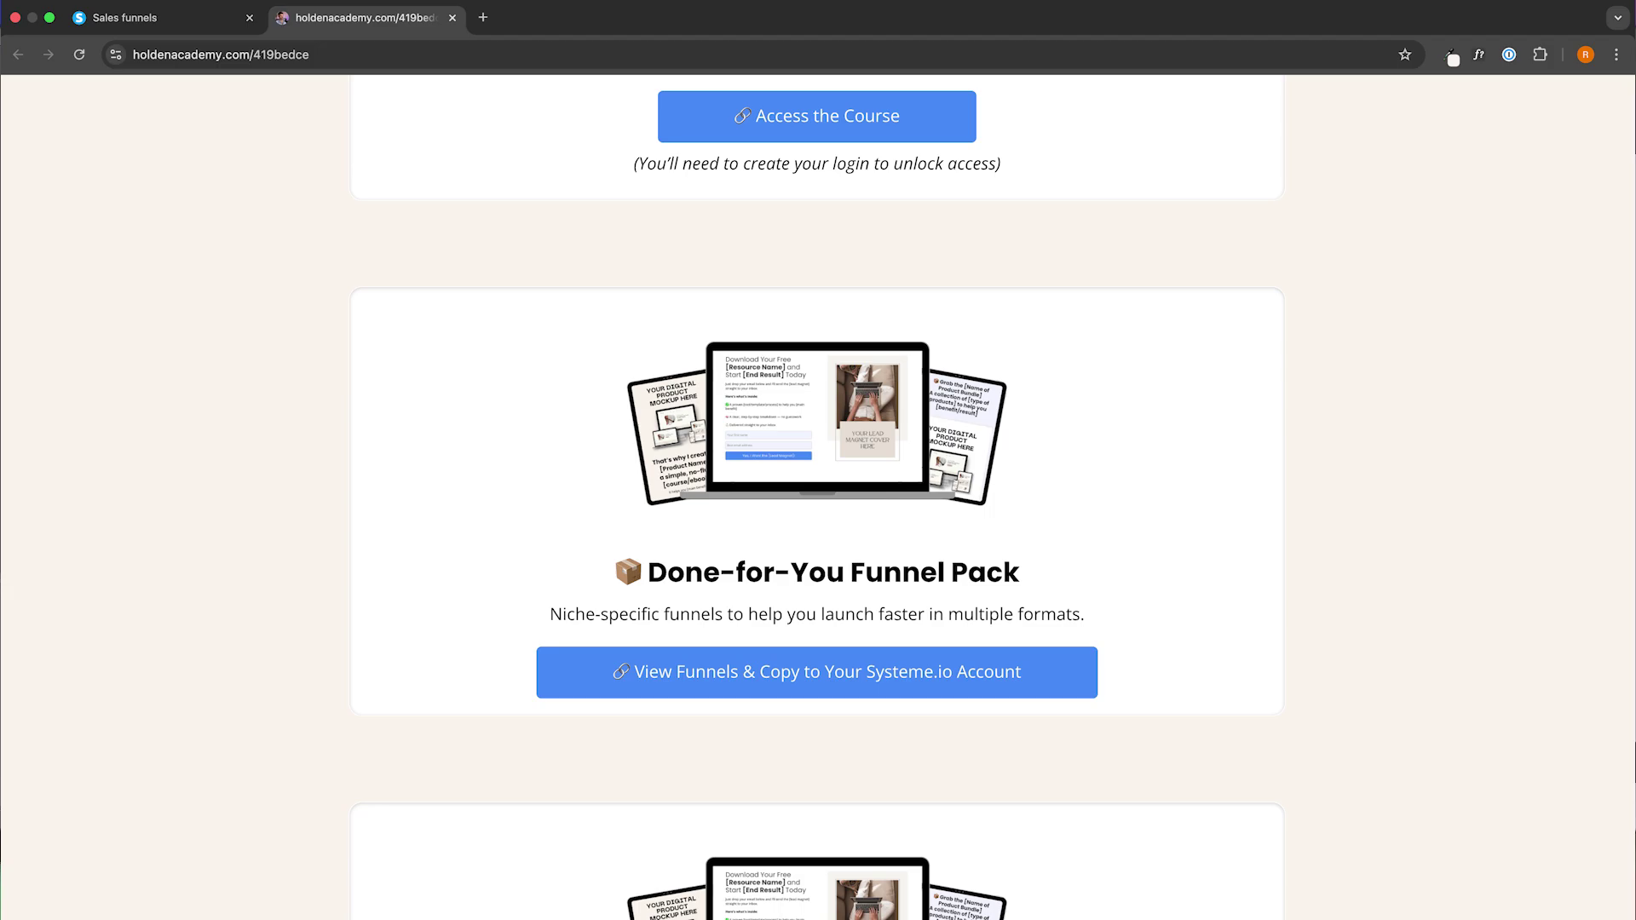
scroll(818, 495, "down", 12)
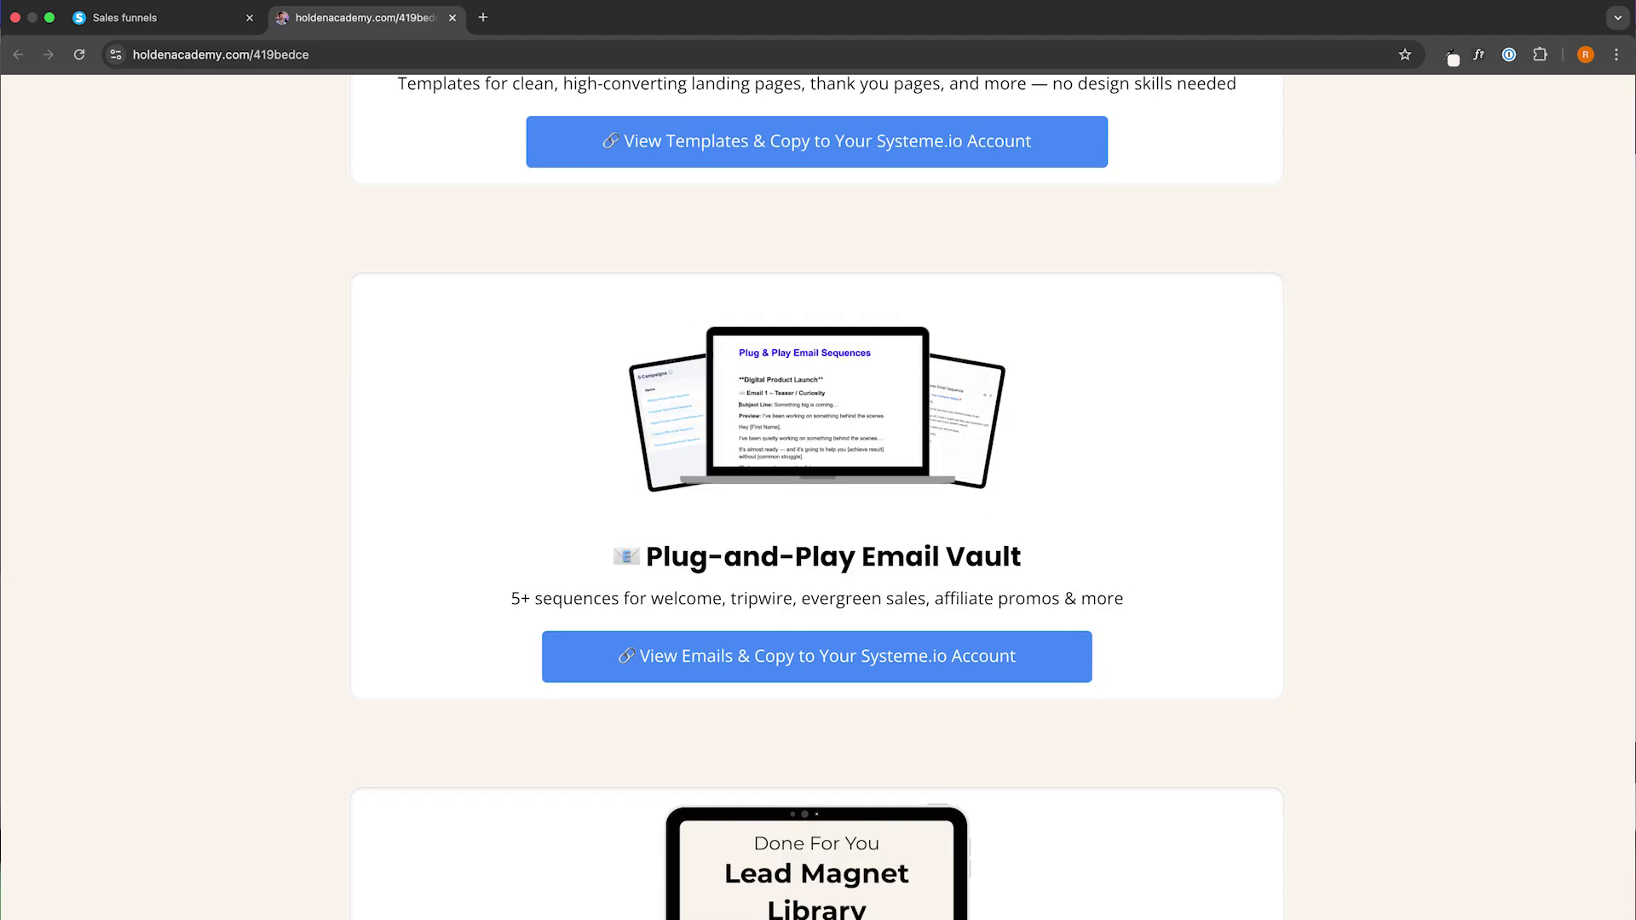
scroll(818, 495, "up", 15)
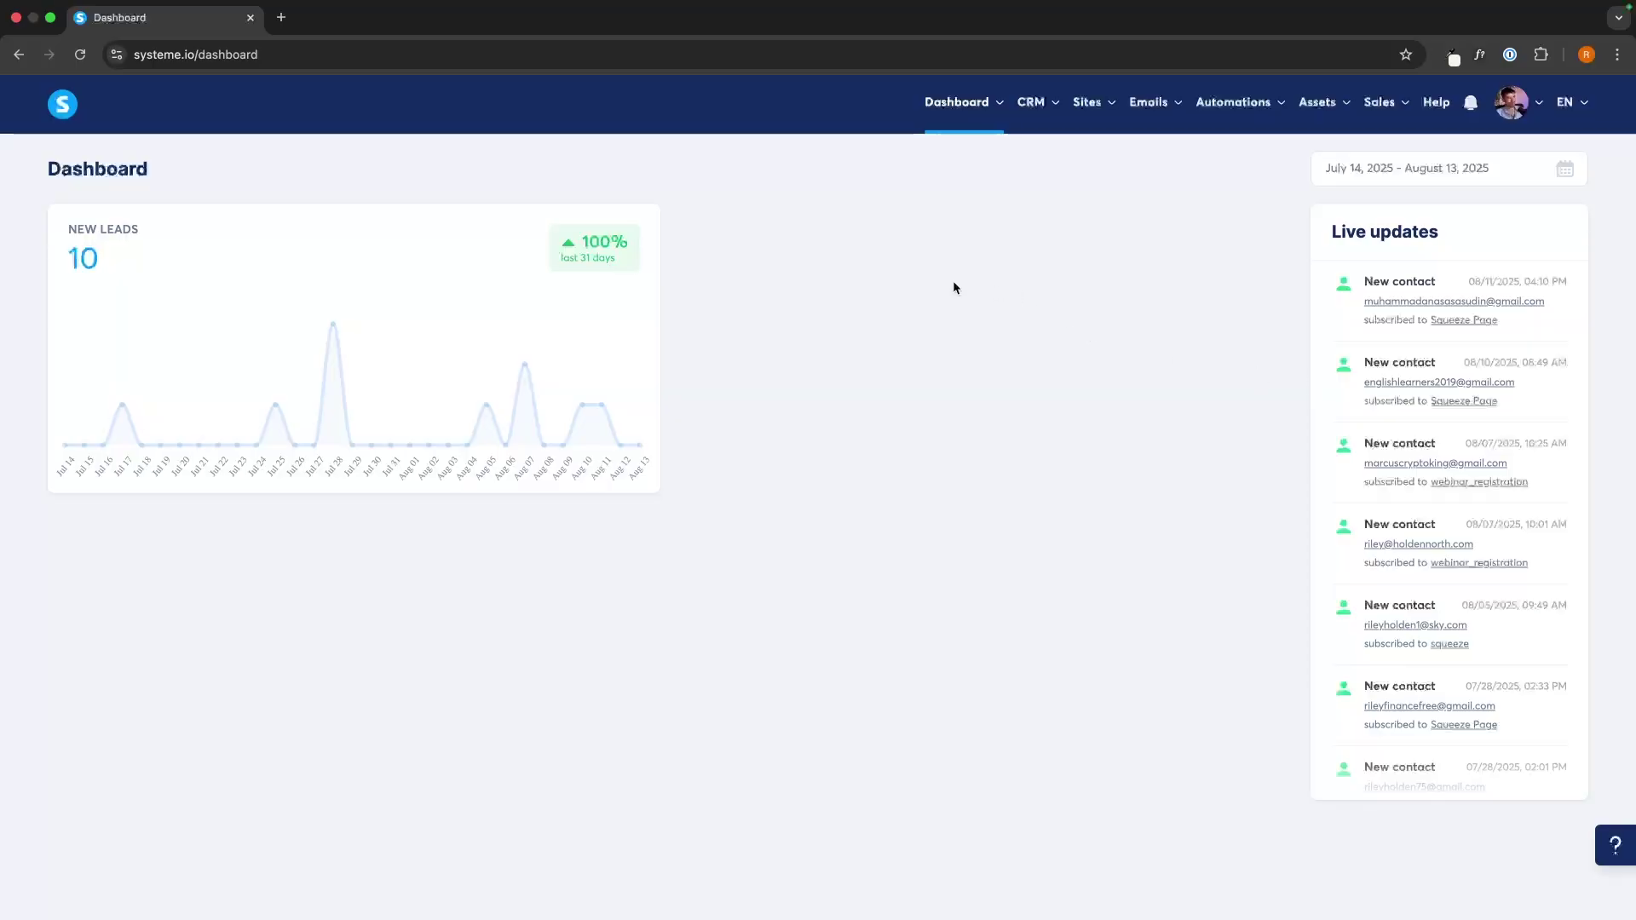
Start a new digital store in systeme.io and name it "The Holden Academy Store"
mouse_move(1089, 103)
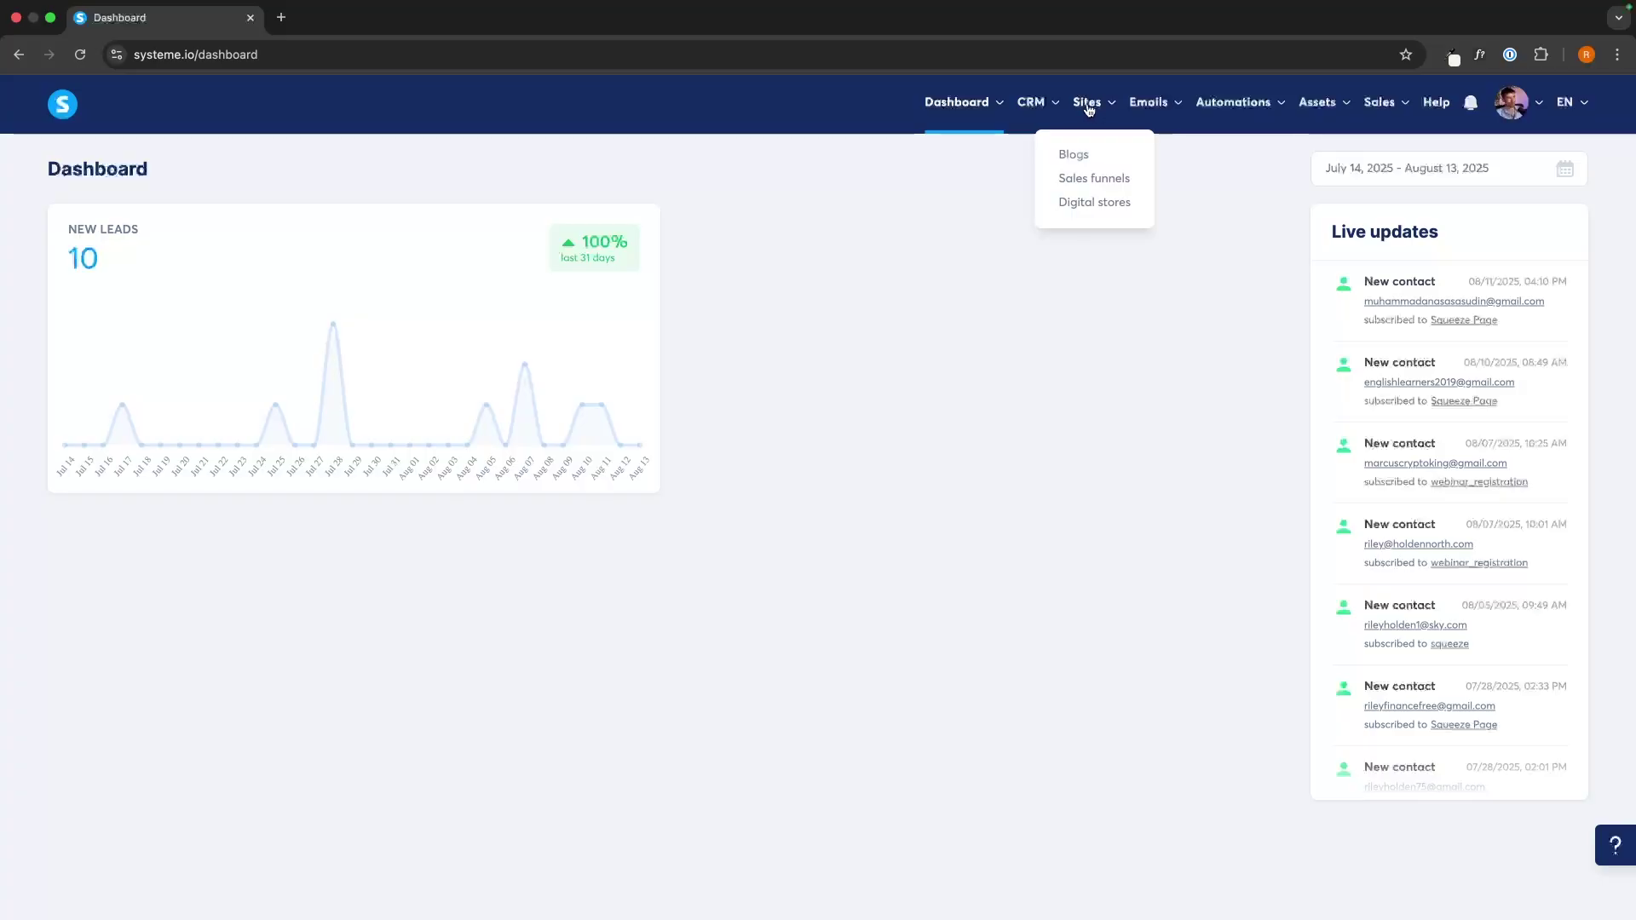
left_click(1082, 204)
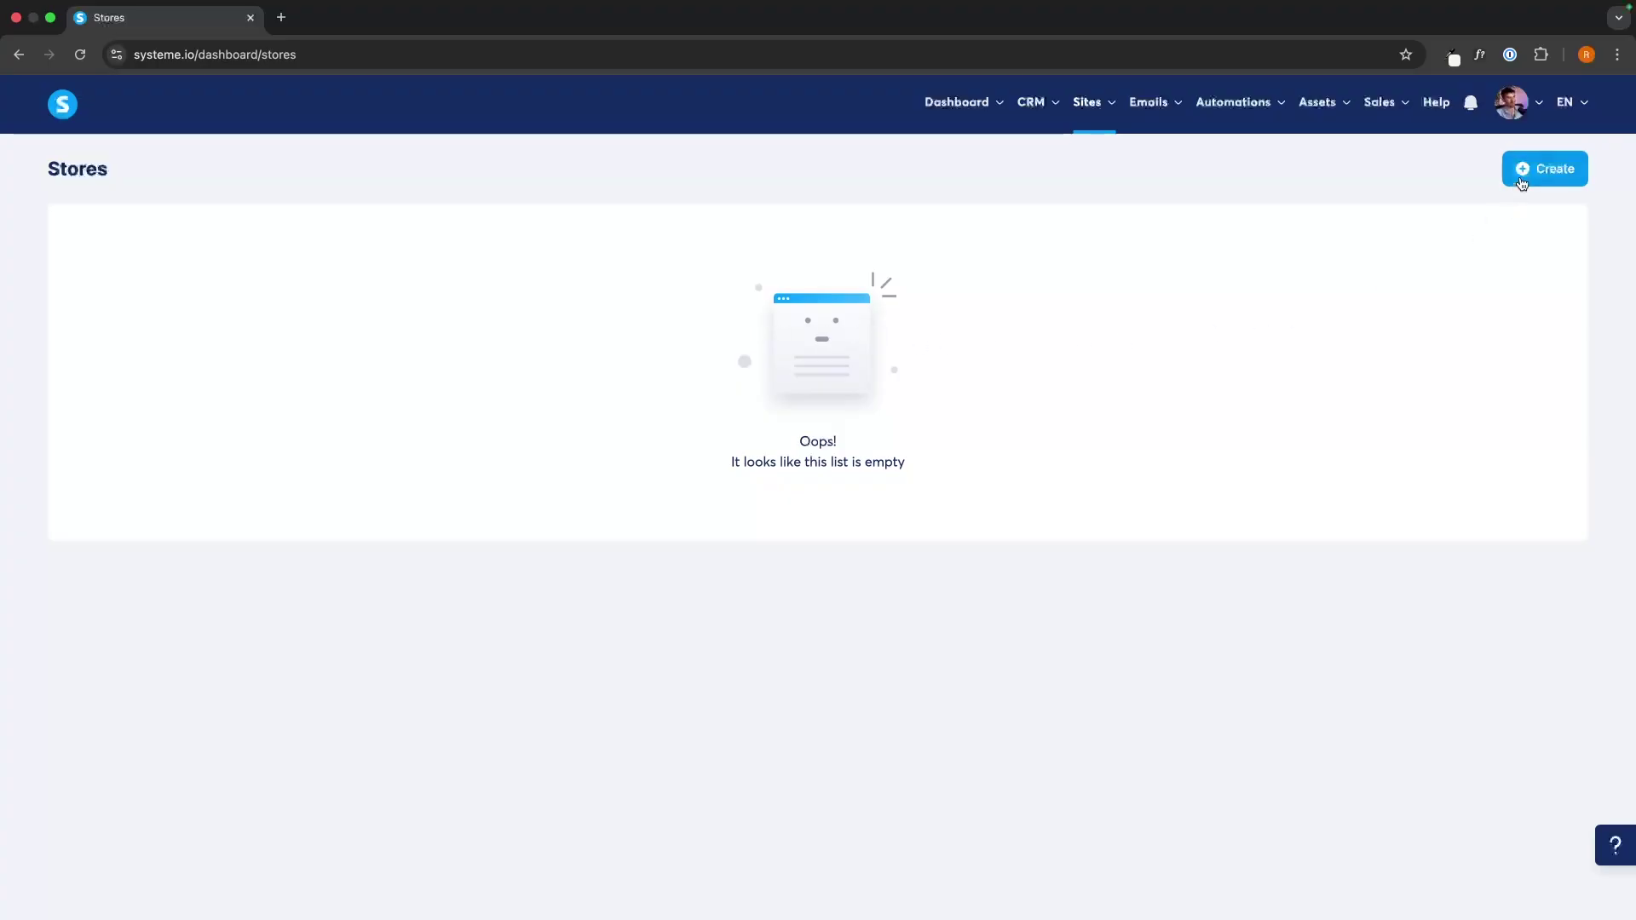
left_click(1544, 168)
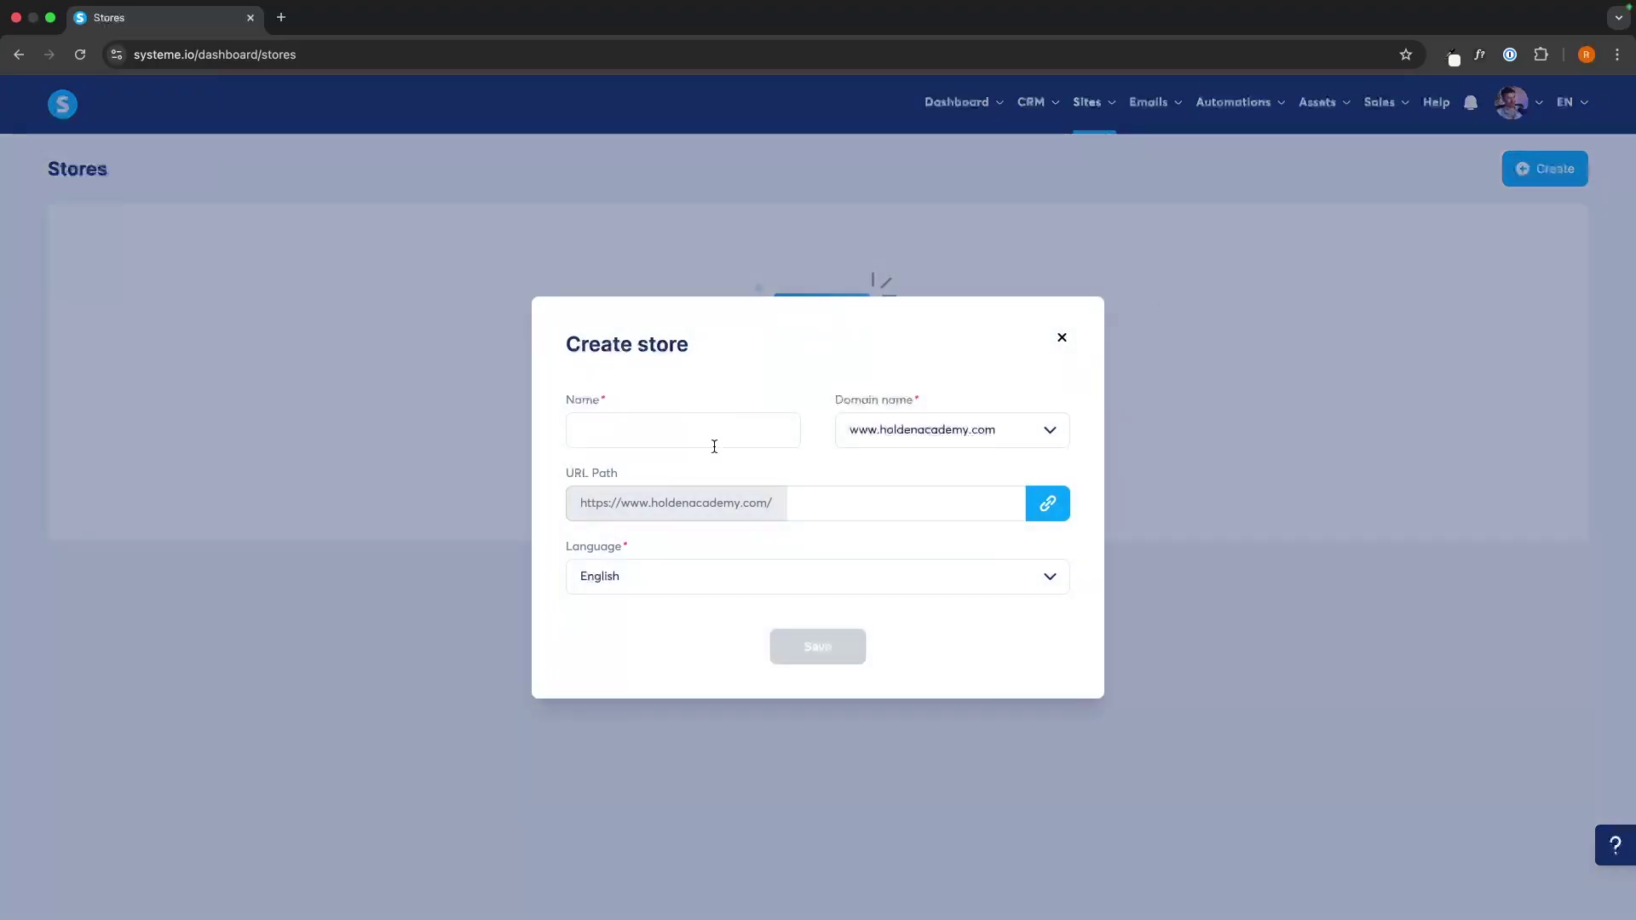
left_click(609, 435)
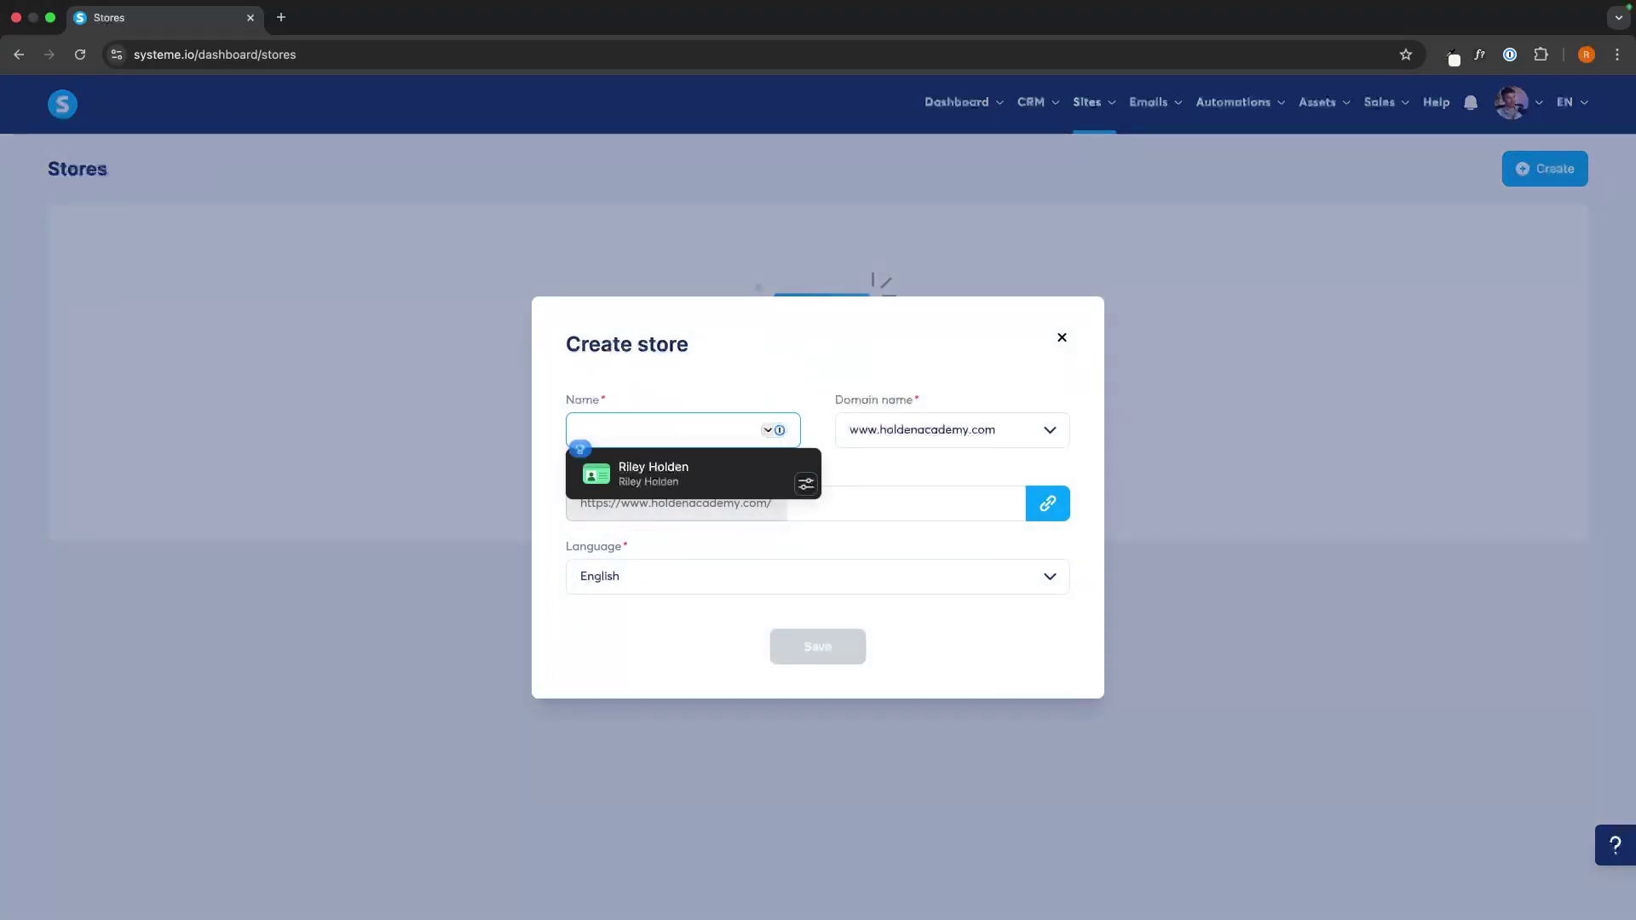
type("The Holden A")
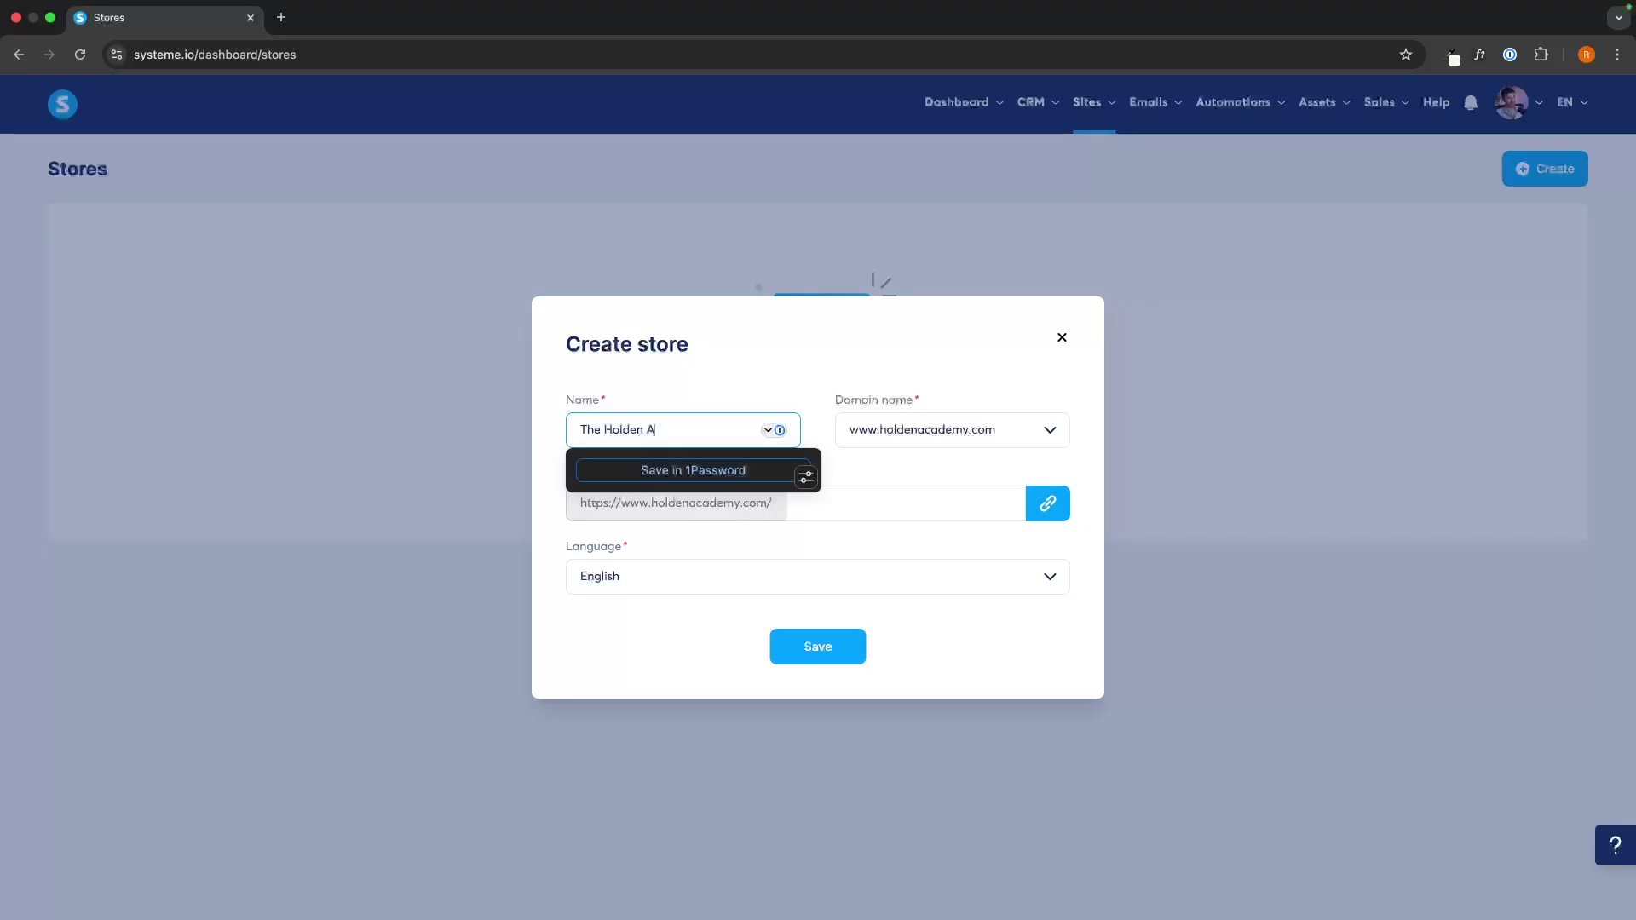
type("cademy Store")
left_click(668, 365)
Set the store's URL path to "the-holden-academy-store" and save the new store with English as its language
left_click(828, 495)
left_click(896, 531)
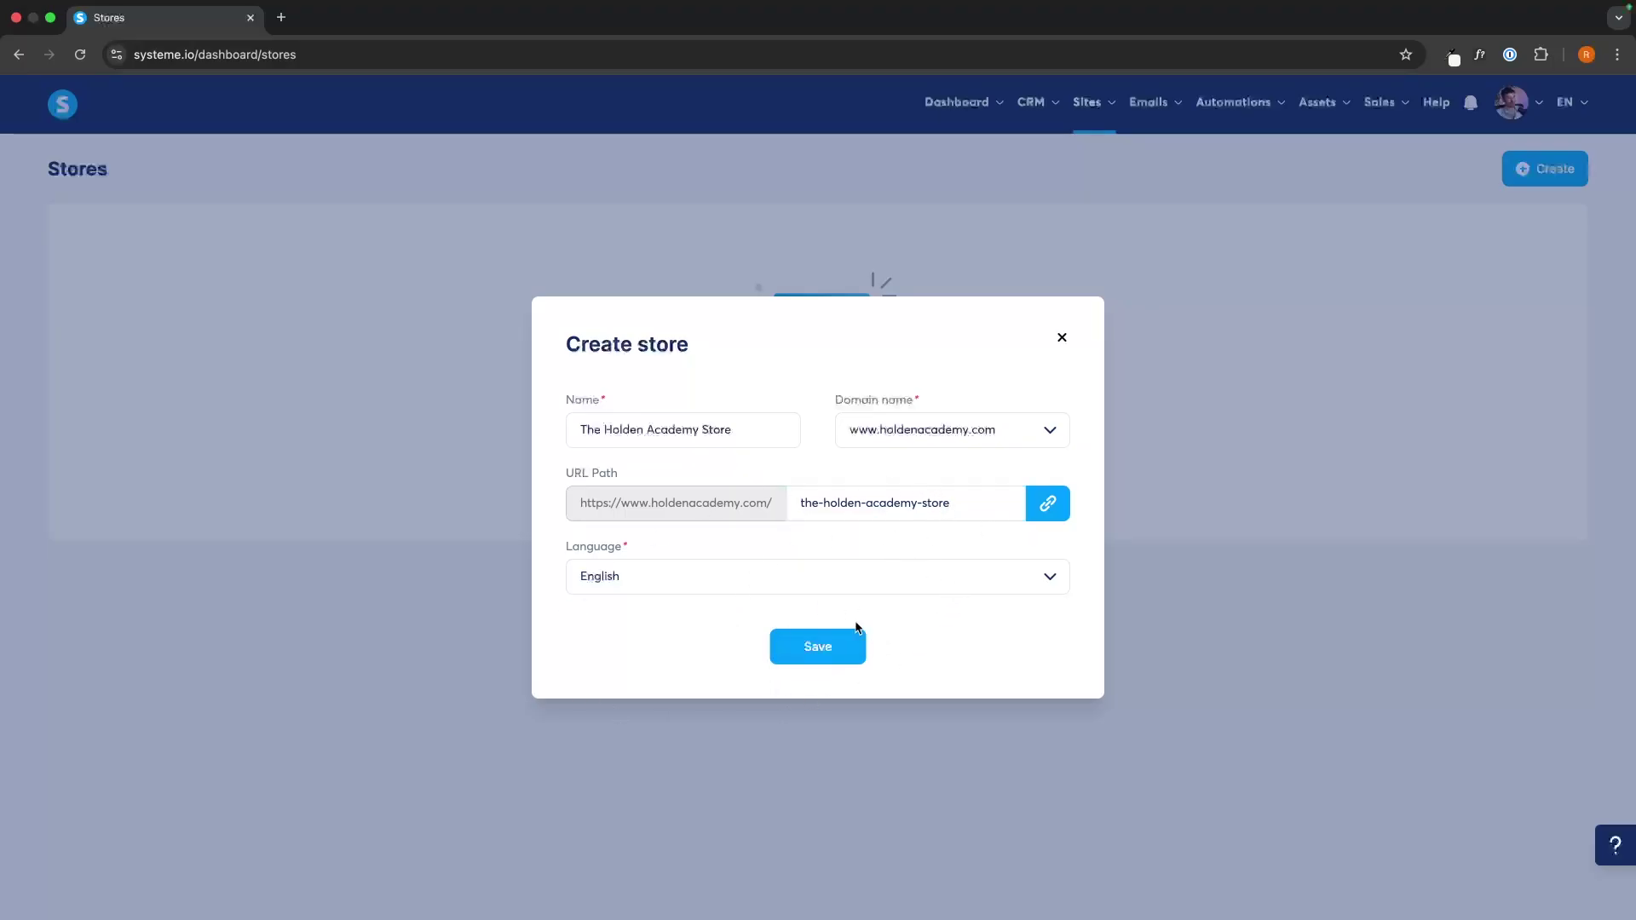
left_click(819, 648)
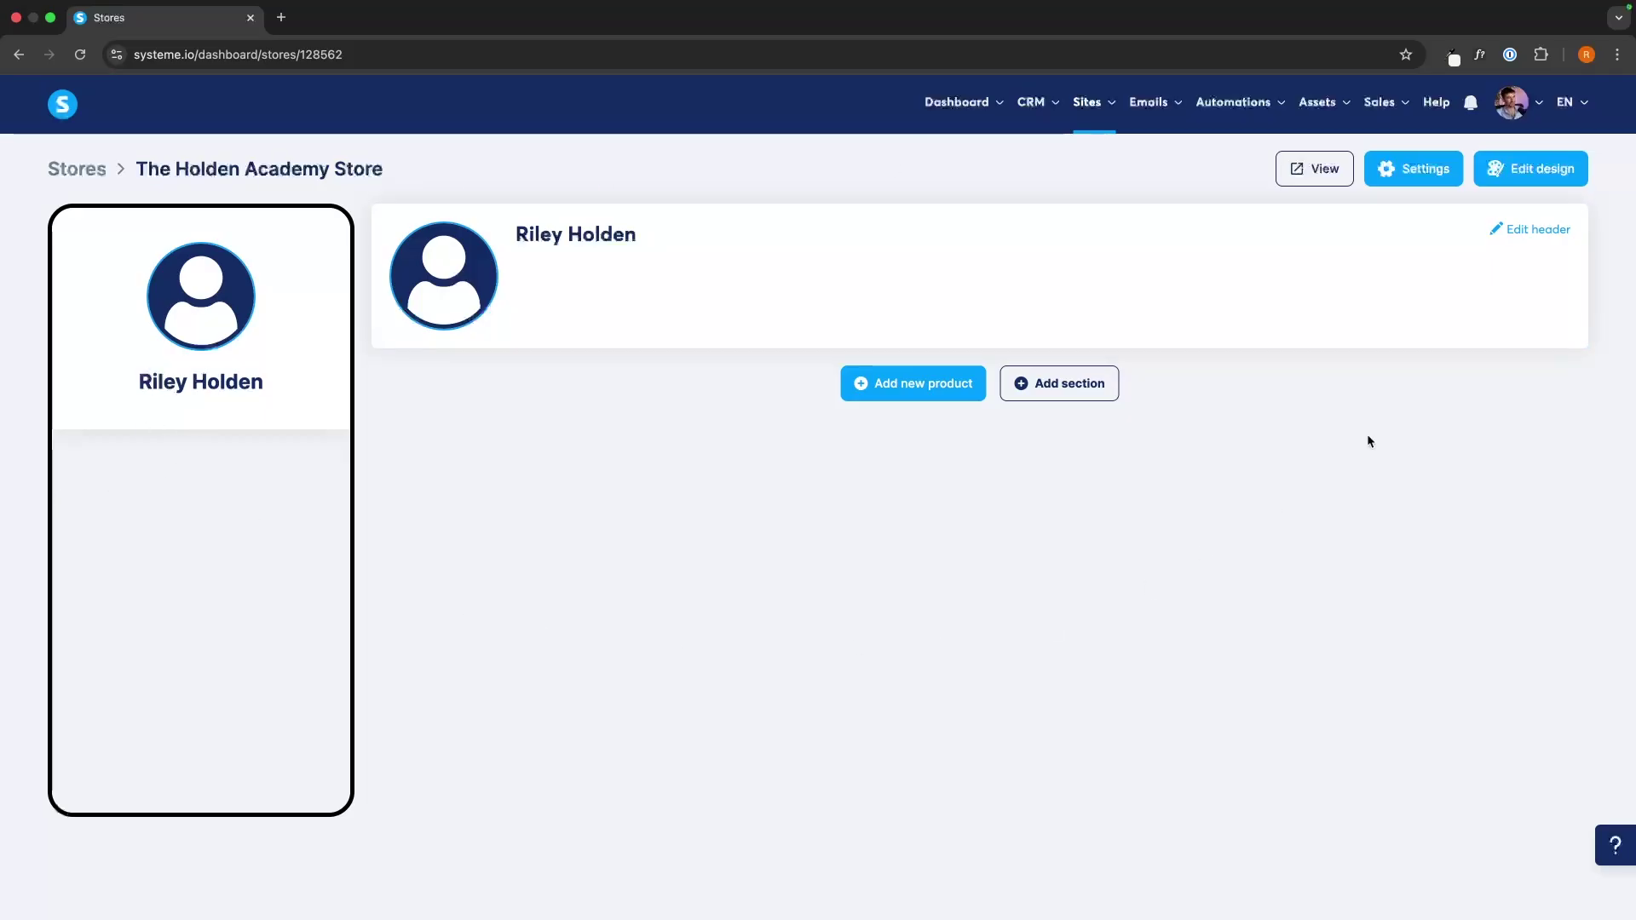
Browse the design themes available for the store and return to the store's overview
left_click(1507, 171)
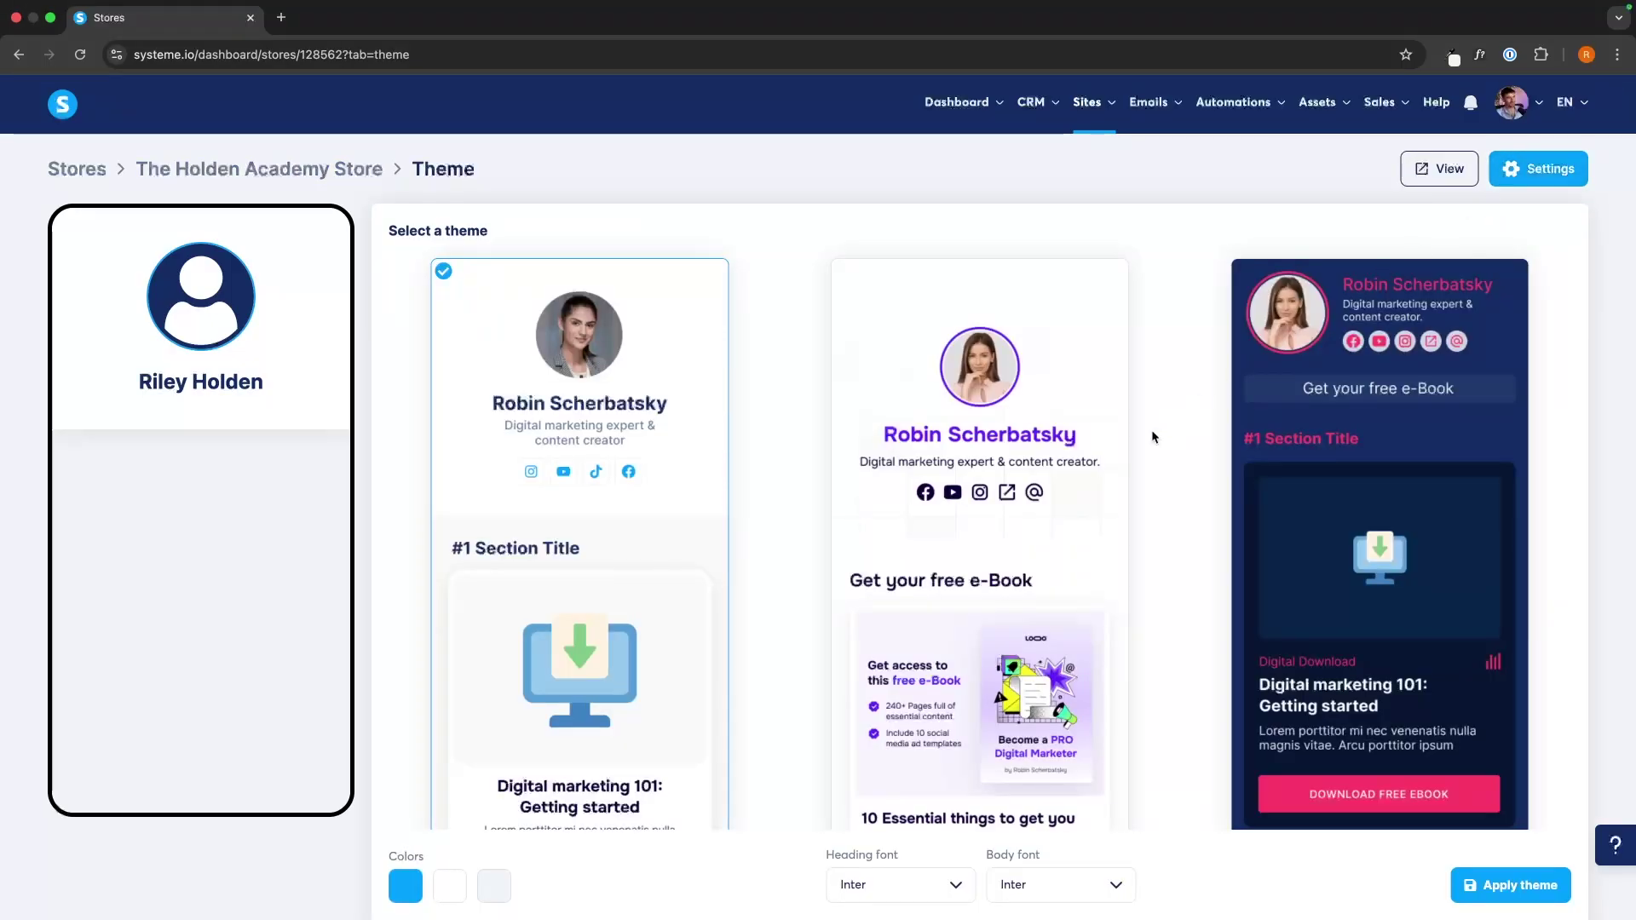
scroll(1005, 576, "down", 8)
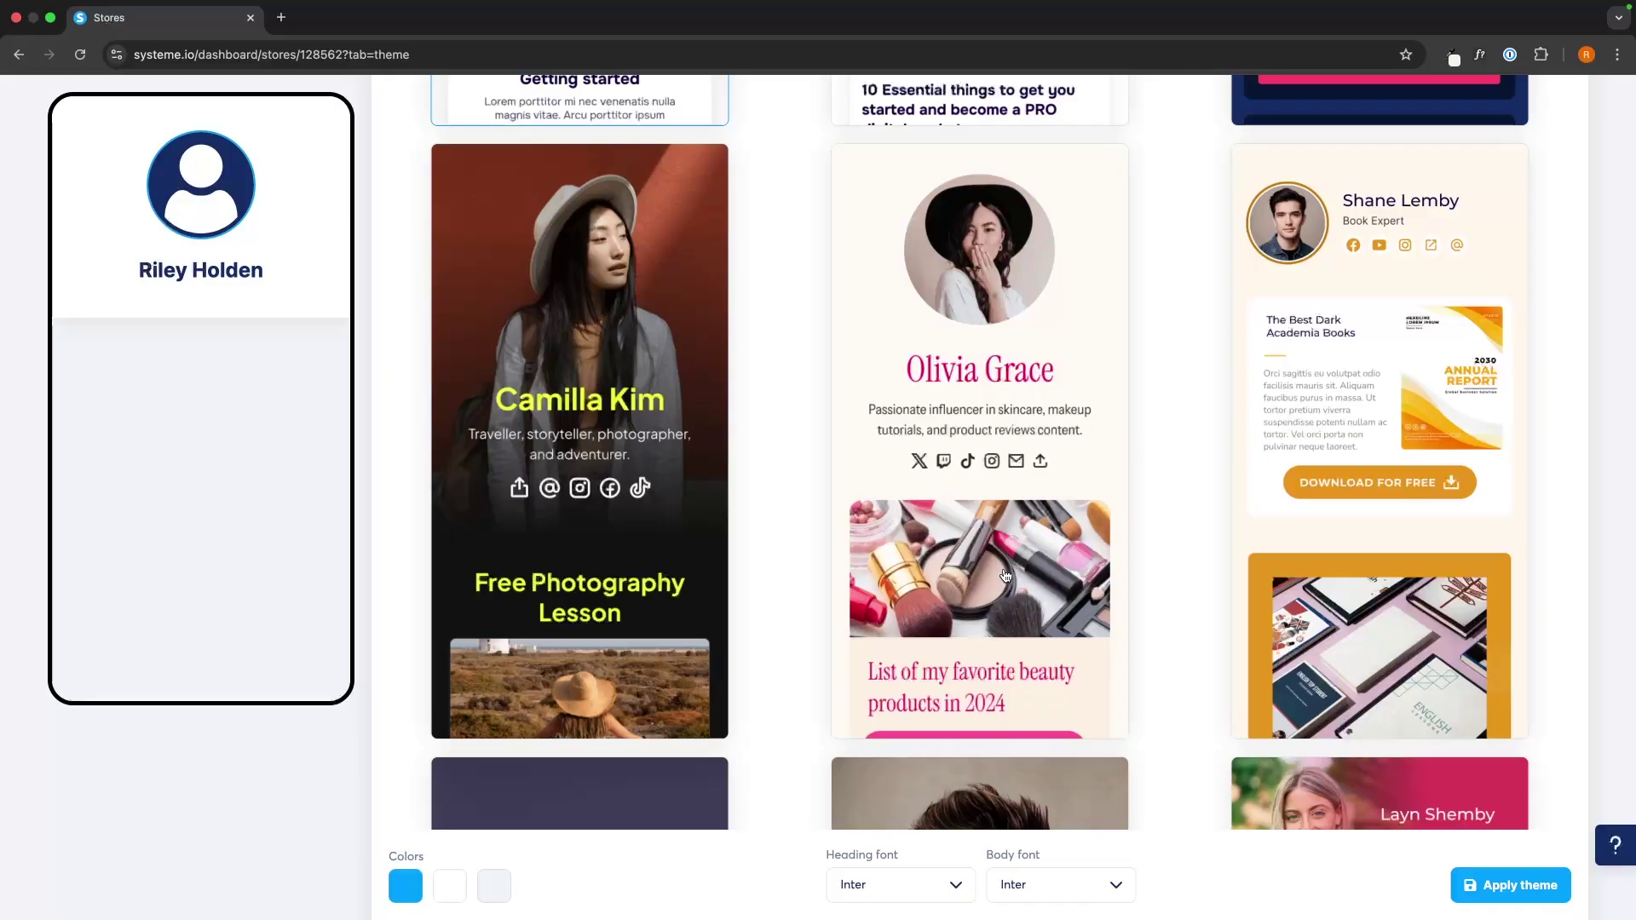
scroll(1006, 576, "up", 10)
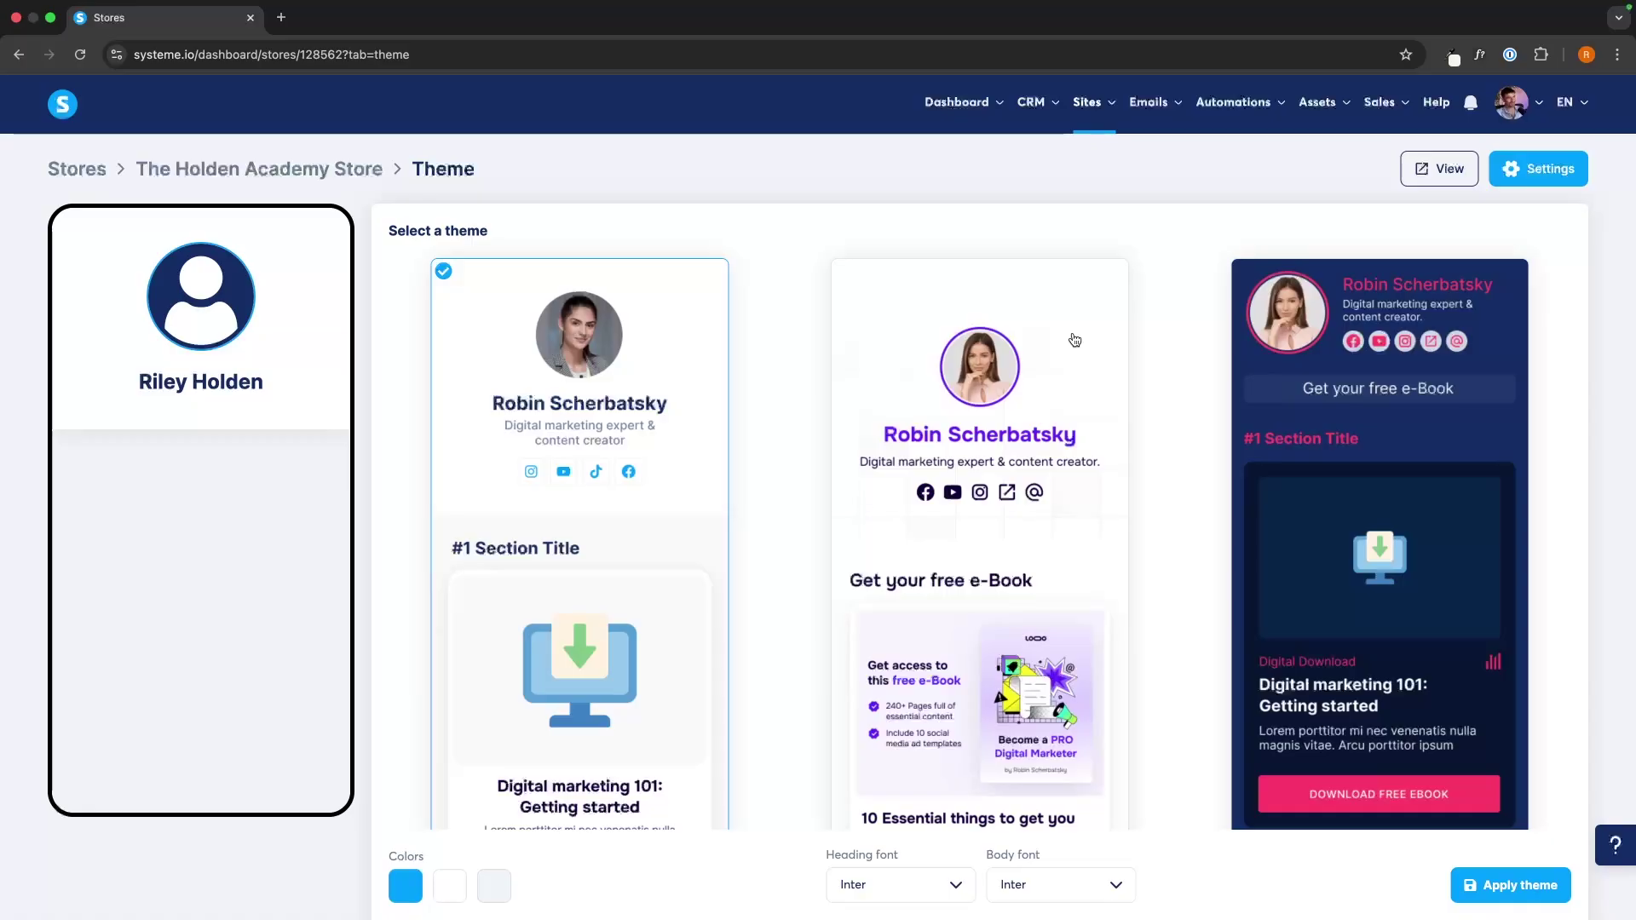
left_click(351, 175)
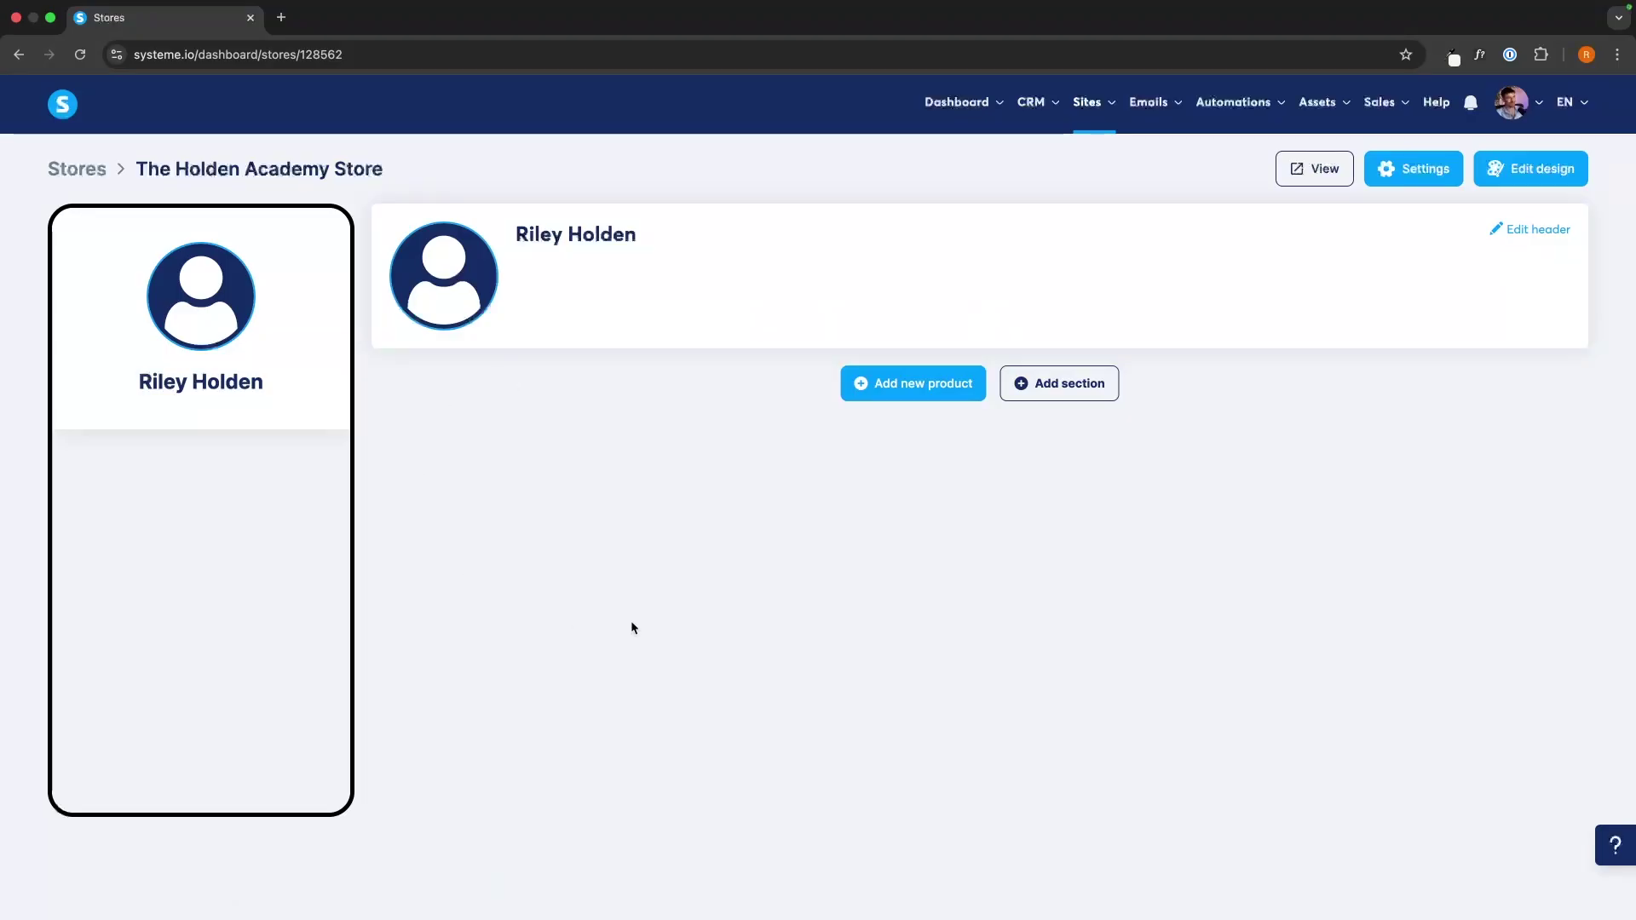
Open the store header for editing and set the store display name to "Holden Academy Store"
left_click(1528, 236)
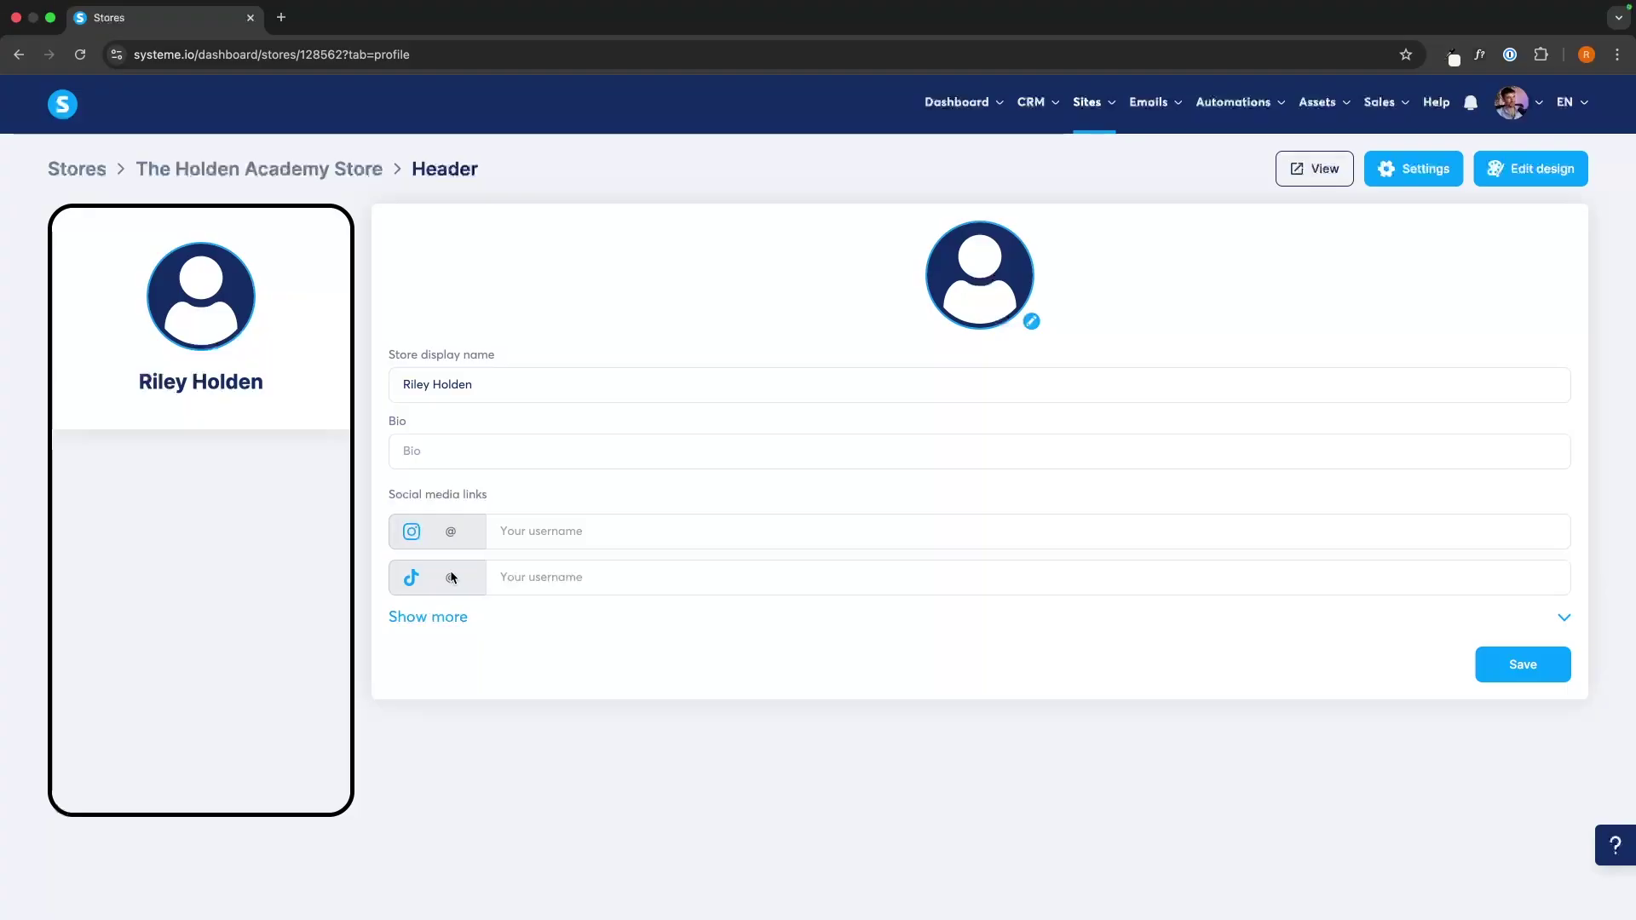
triple_click(520, 384)
type("Holden Academy s")
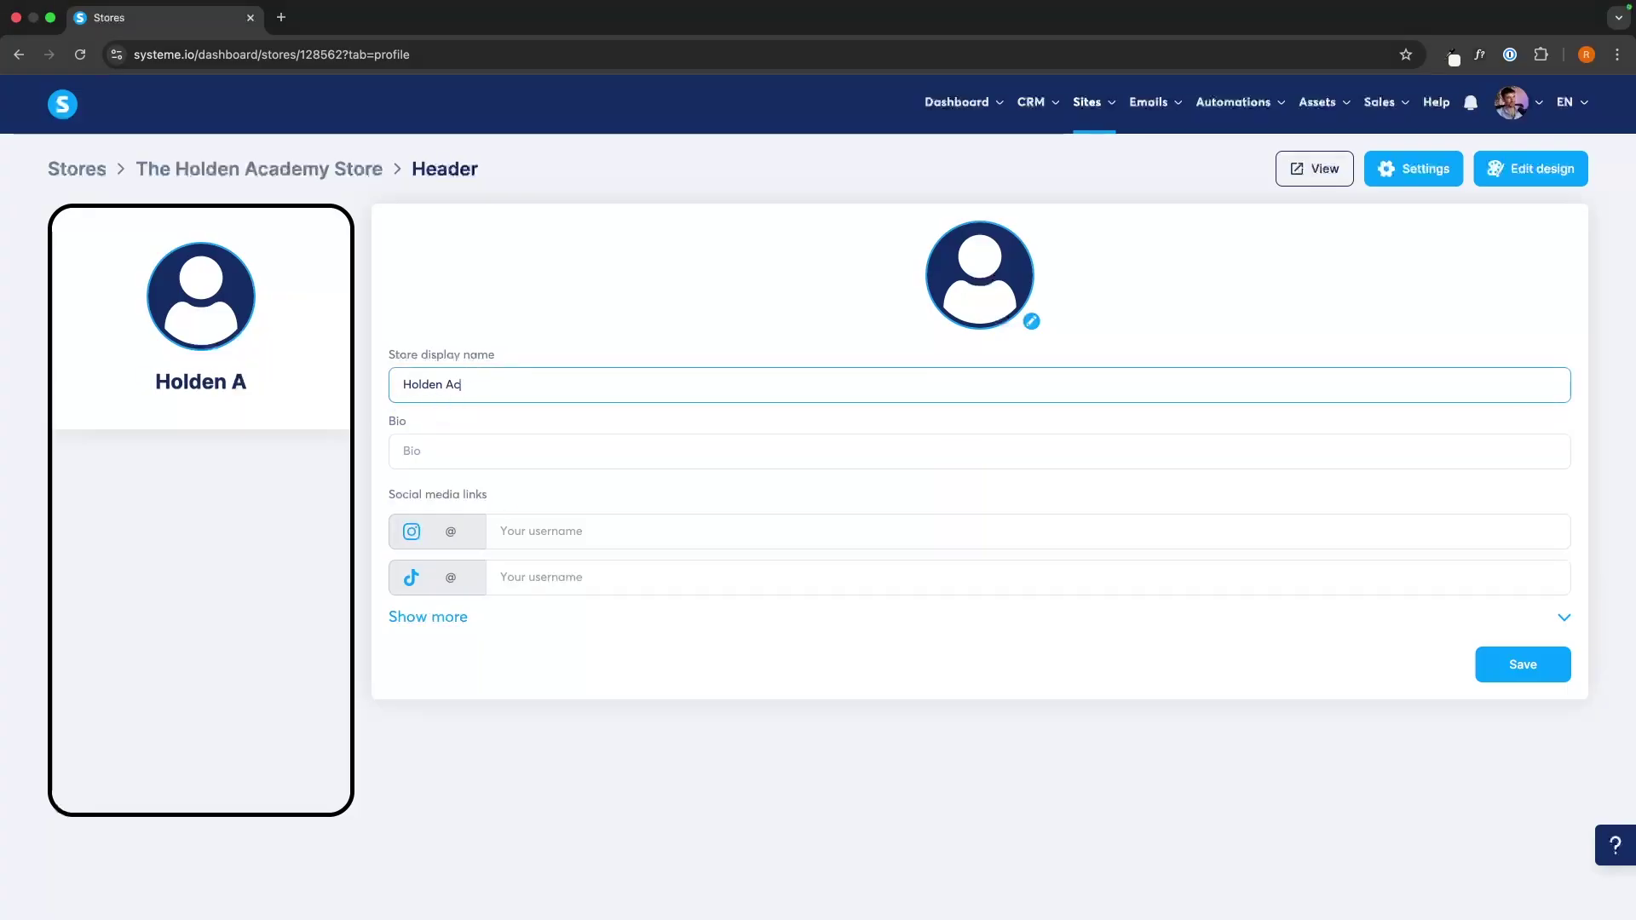
key("BackSpace")
type("Store")
Enter the bio "I help new entrepreneurs master funnels and digital products to make their first sales online"
left_click(485, 447)
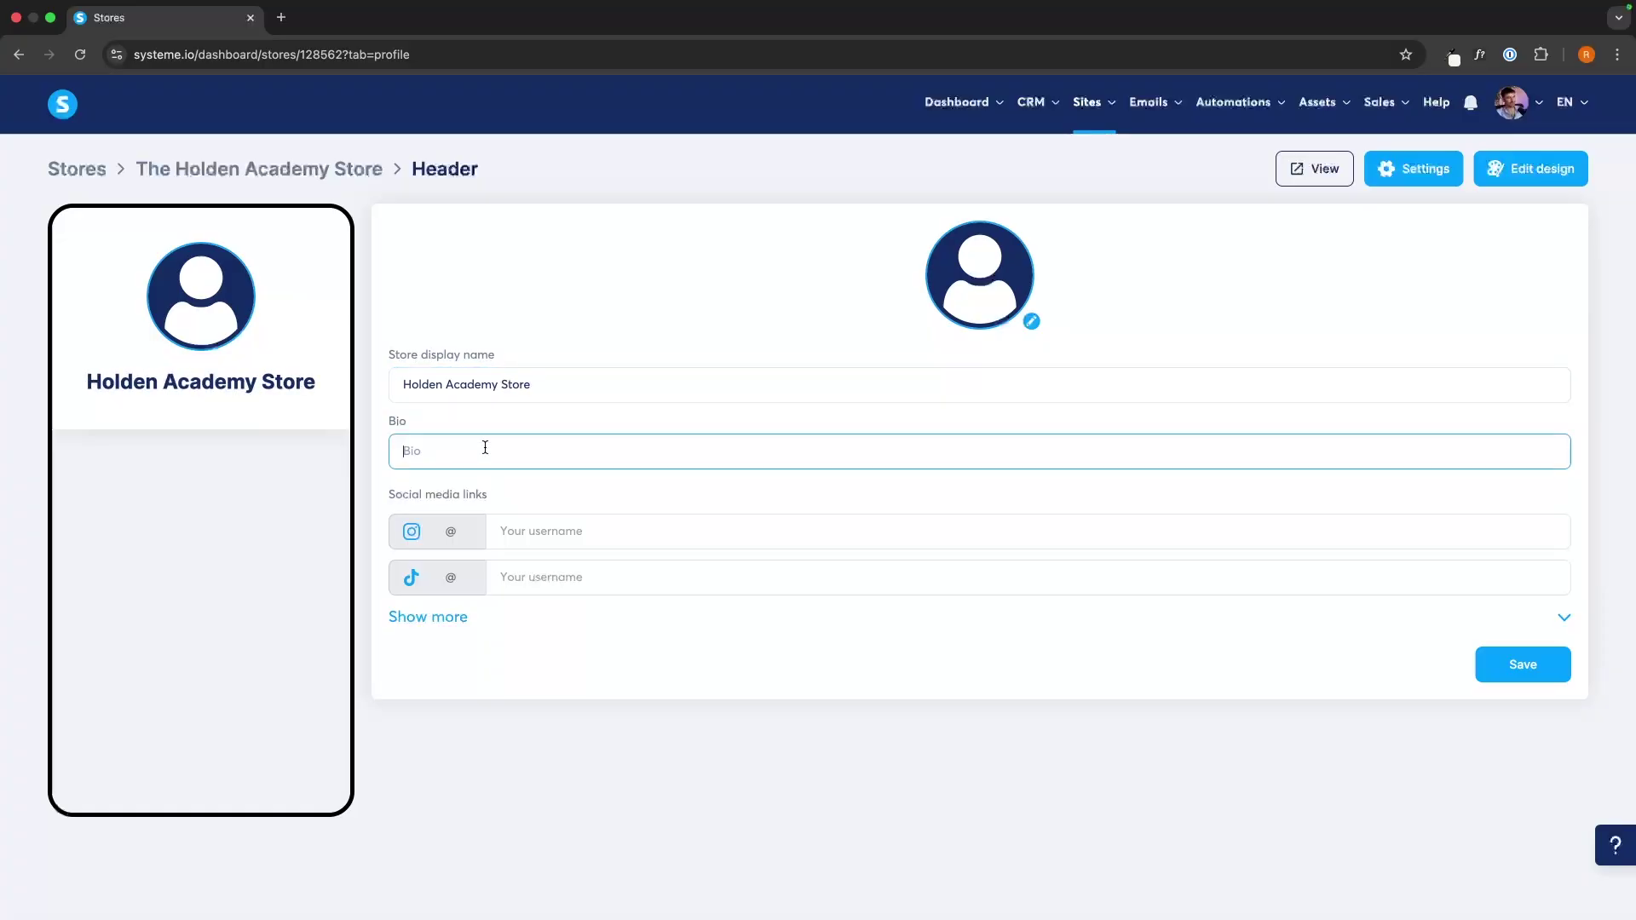
type("I help new entrepreneurs master funnels and digital products to make their first sales online")
left_click_drag(404, 451, 560, 451)
left_click(687, 438)
left_click_drag(404, 451, 931, 447)
left_click(906, 465)
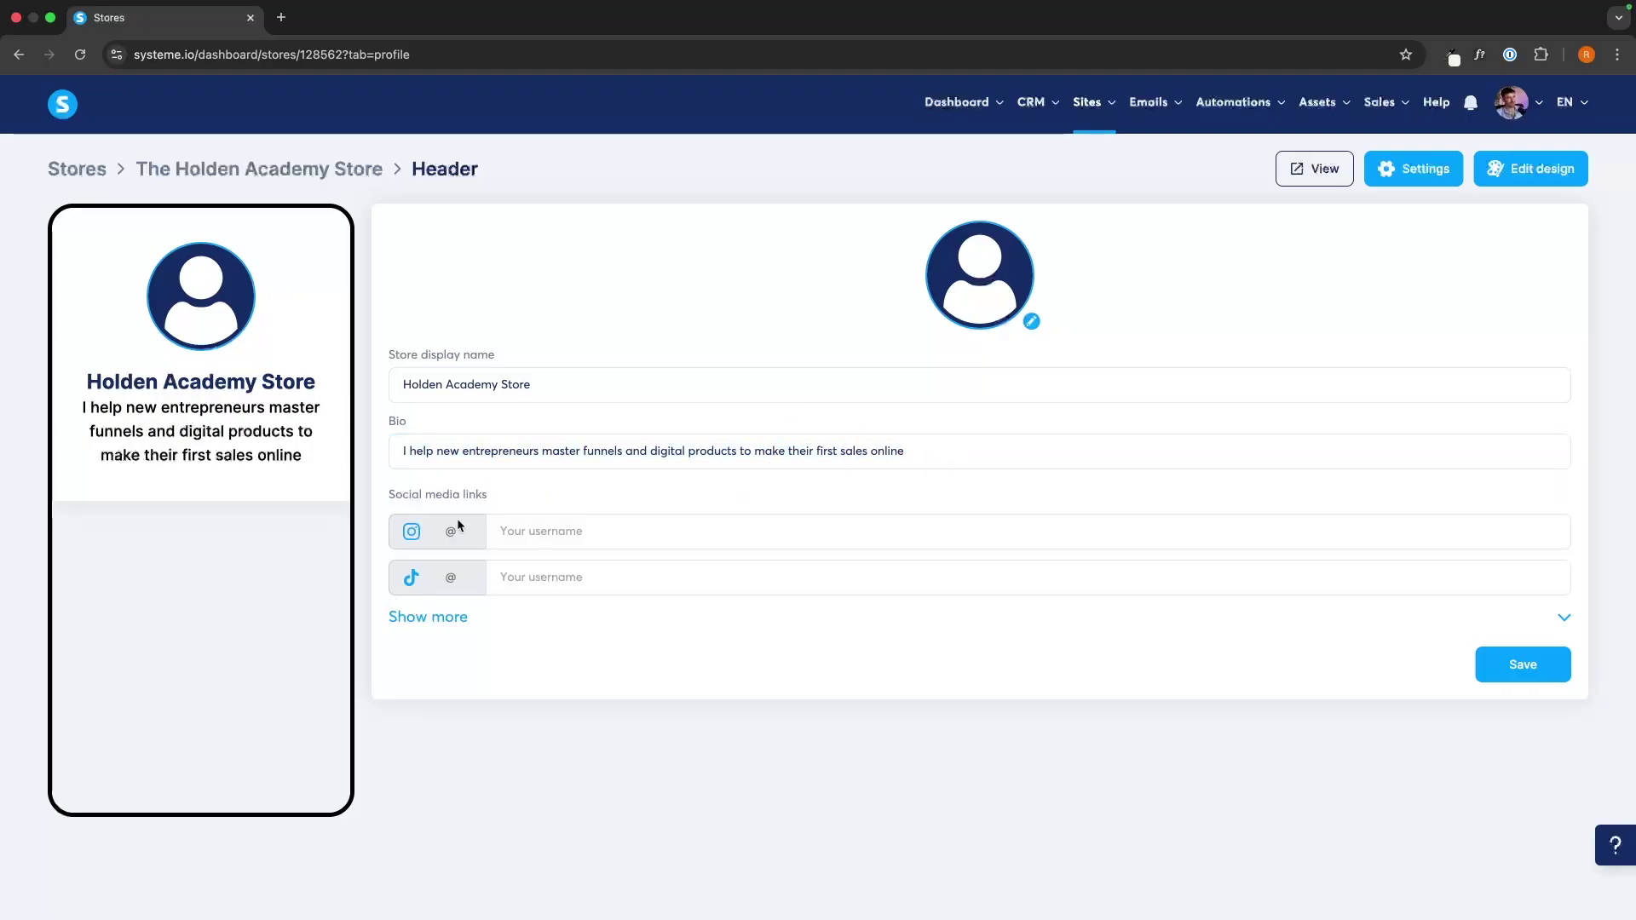
Add "theholdenacademy" as the username for both the Instagram and TikTok links
left_click(552, 532)
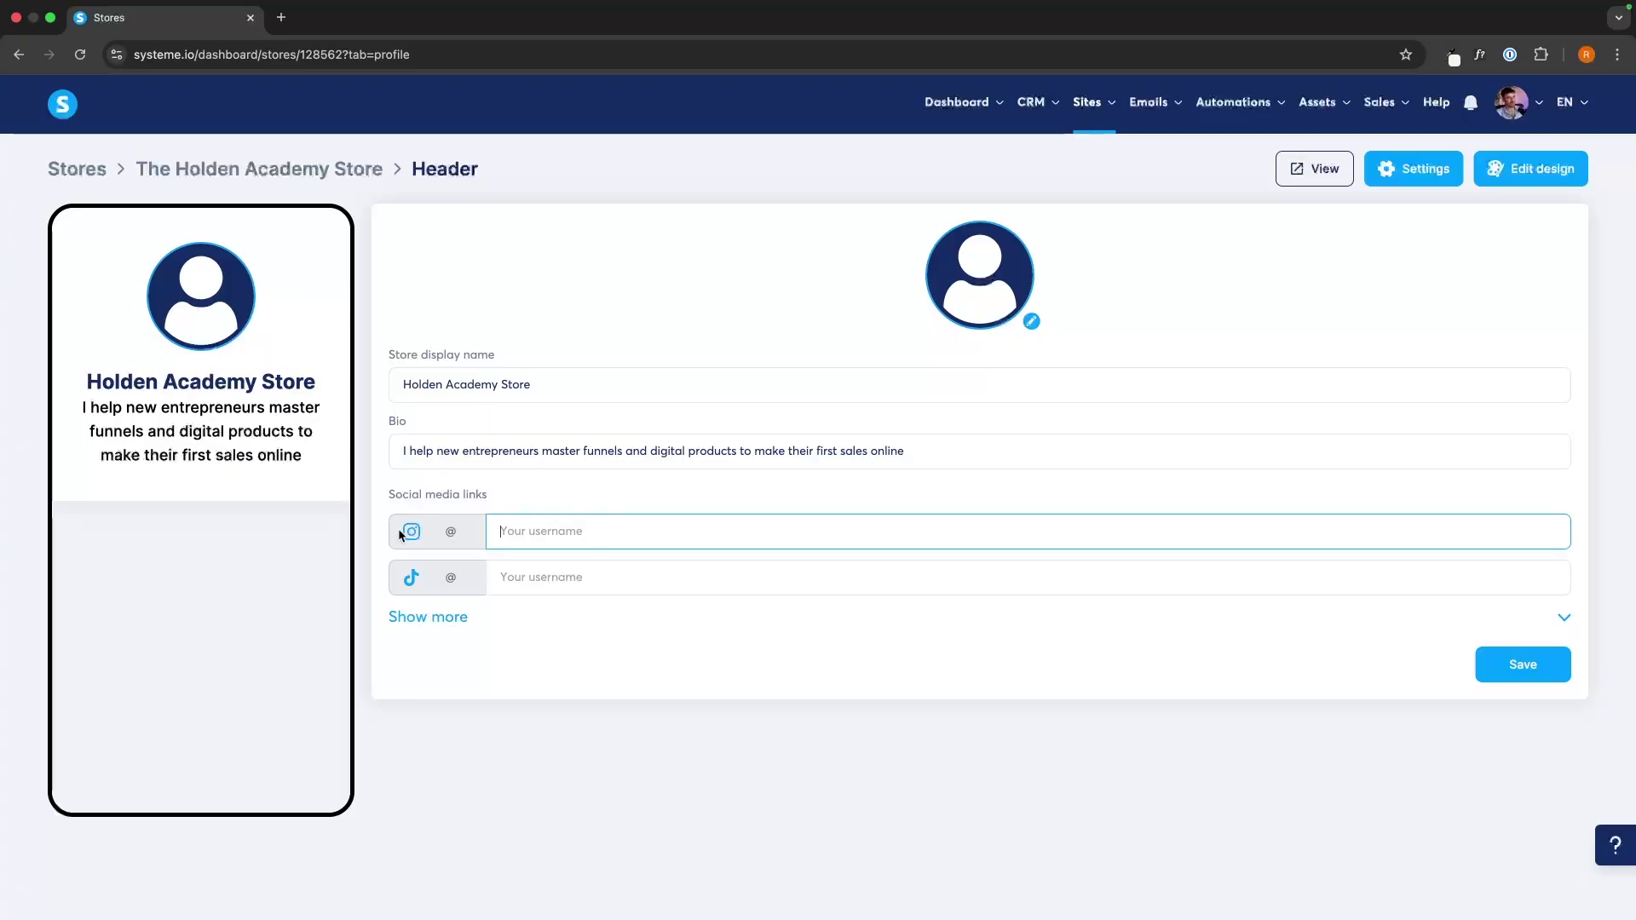
type("theholdenacademy")
left_click(515, 586)
type("theholdenacademy")
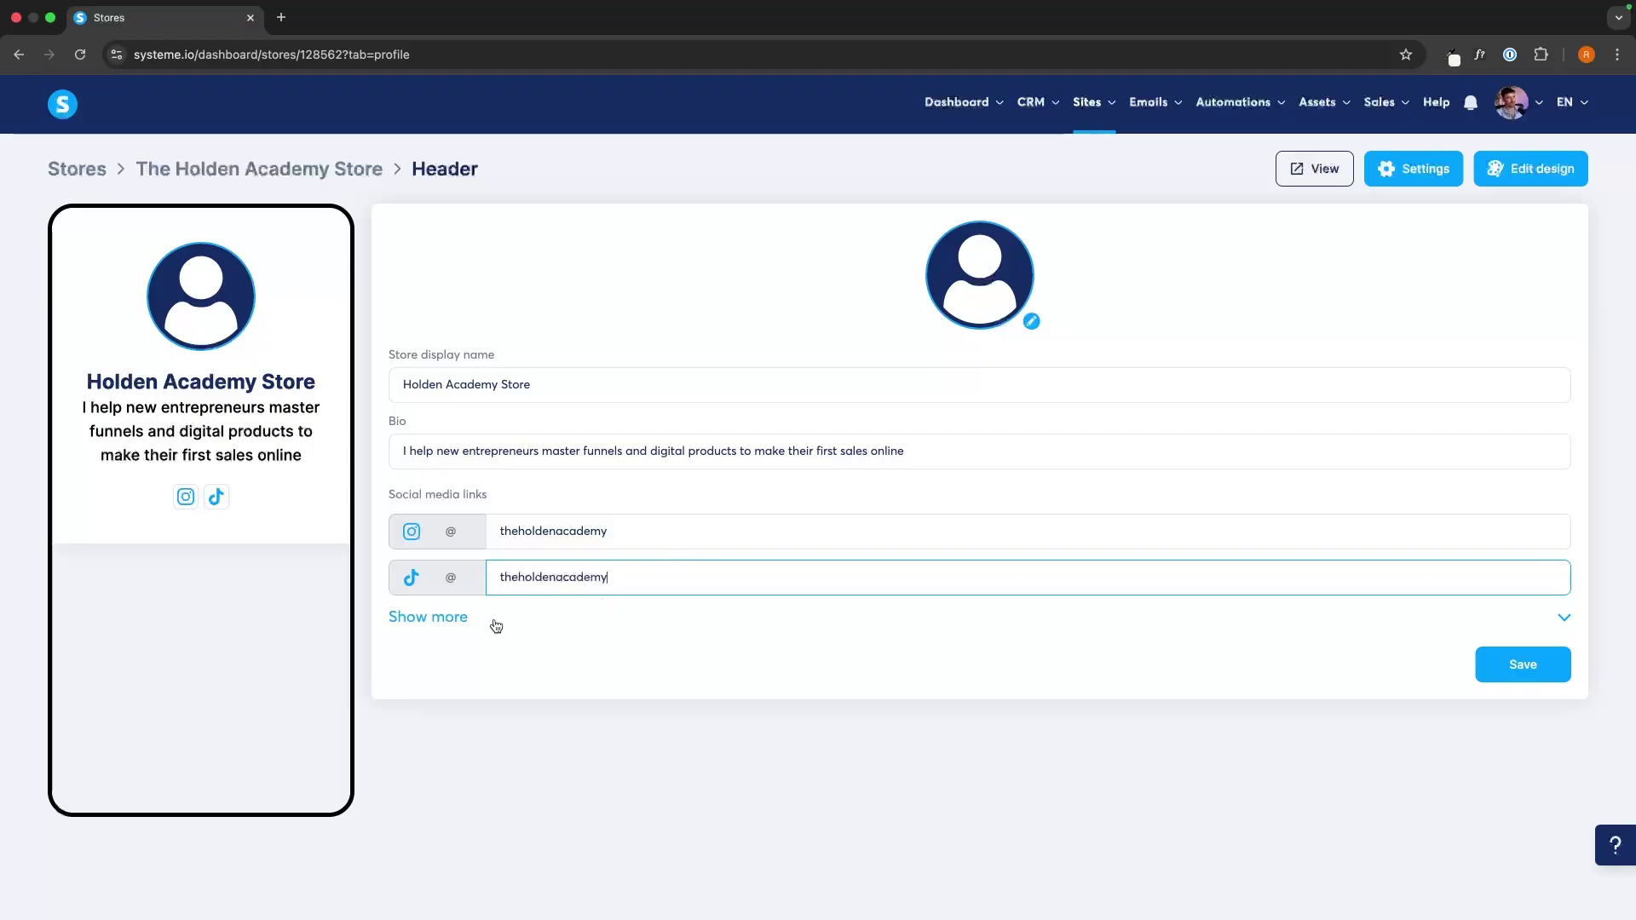
Look through the additional social media link options and save the store header
left_click(458, 623)
scroll(483, 626, "down", 3)
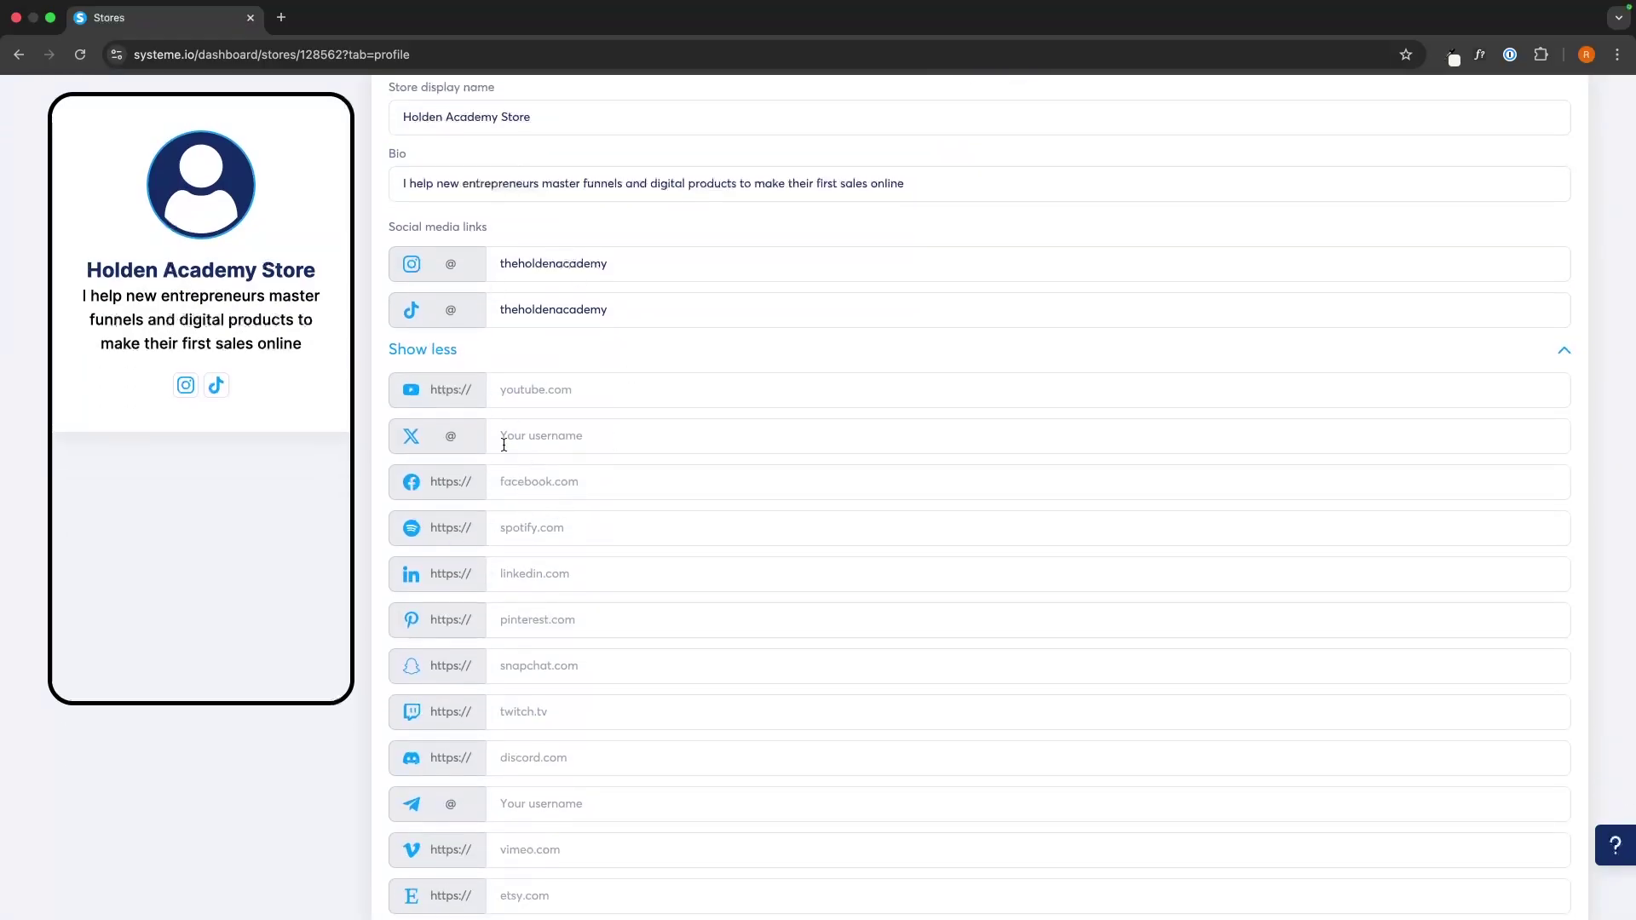
scroll(520, 456, "down", 2)
scroll(533, 475, "up", 5)
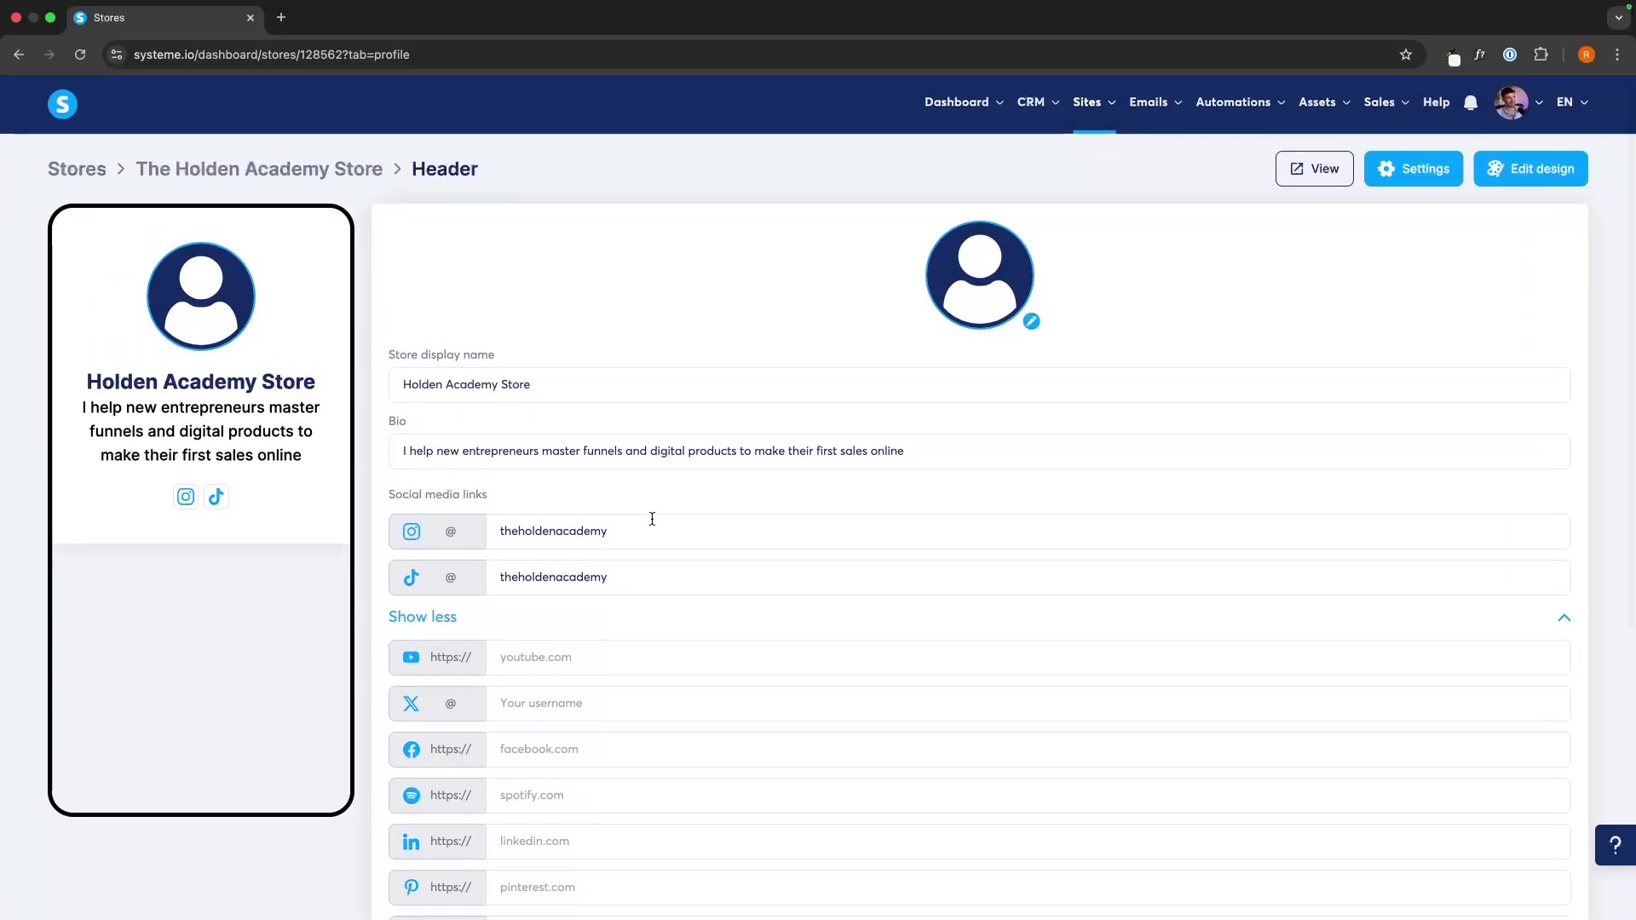
scroll(652, 518, "down", 10)
left_click(1516, 868)
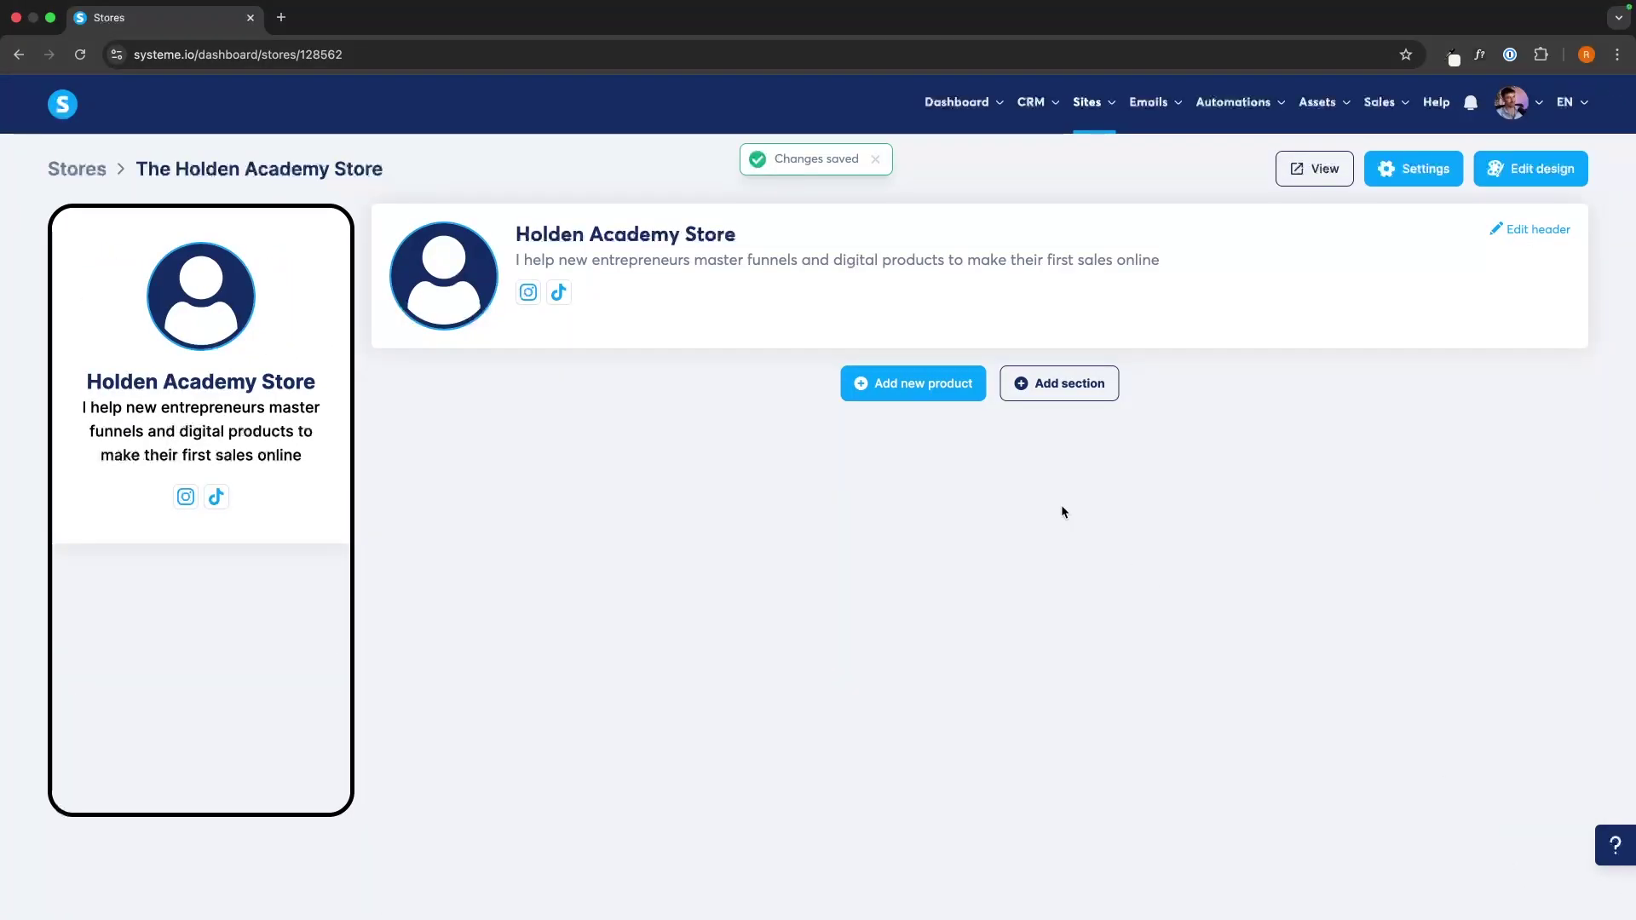
Set the store header's profile picture to me-2.png from the existing files and save the header
left_click(1534, 229)
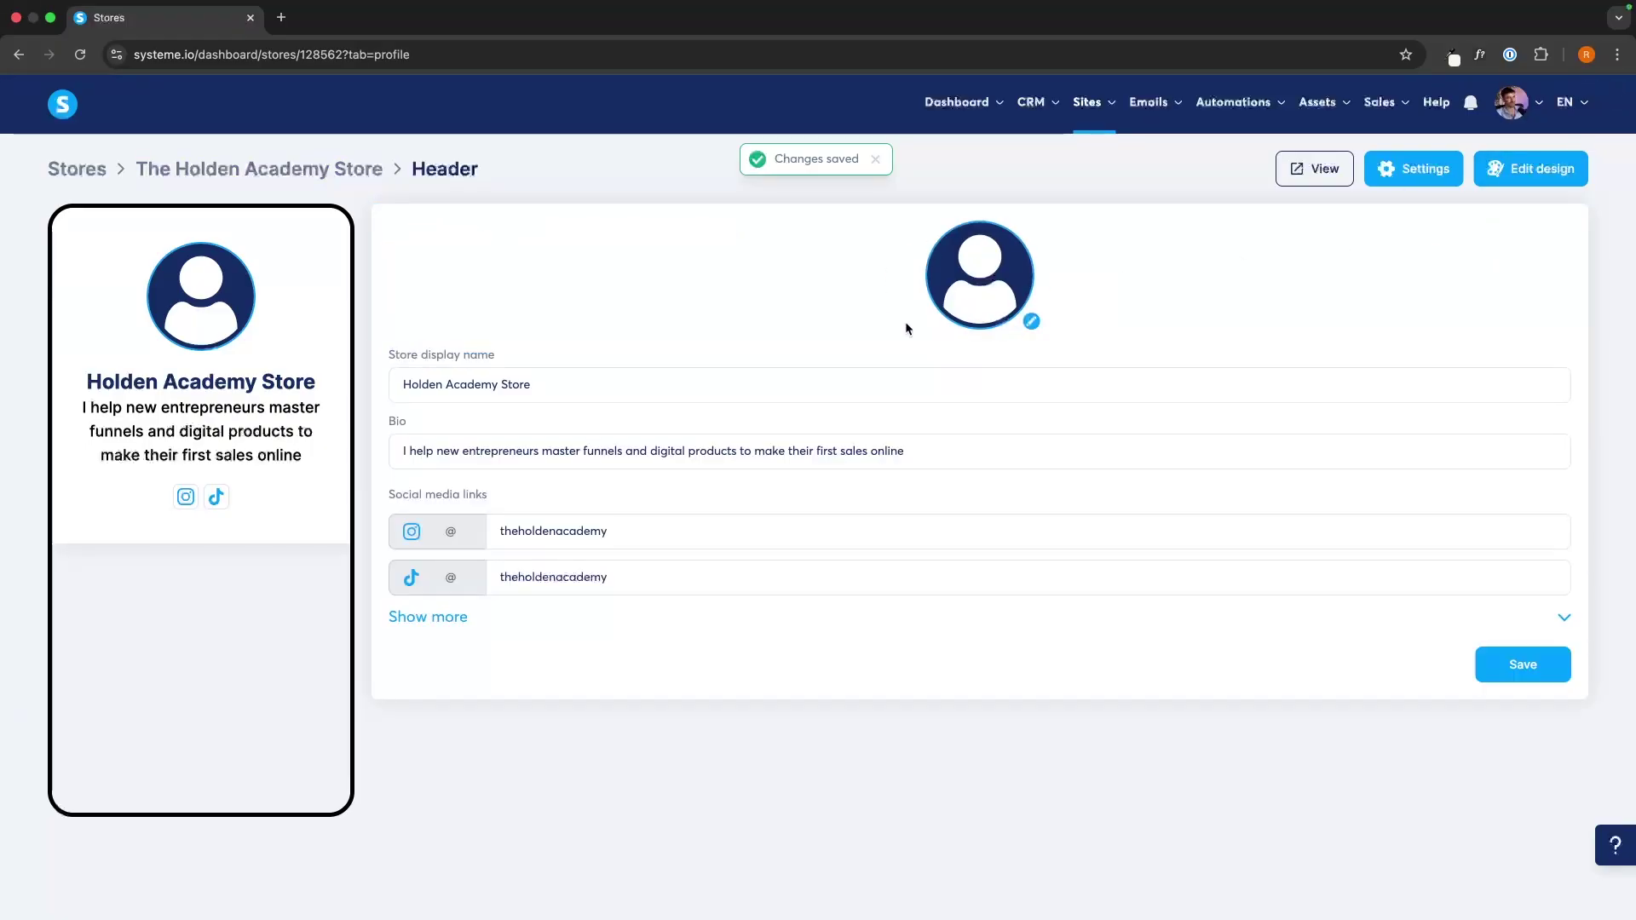
left_click(1012, 304)
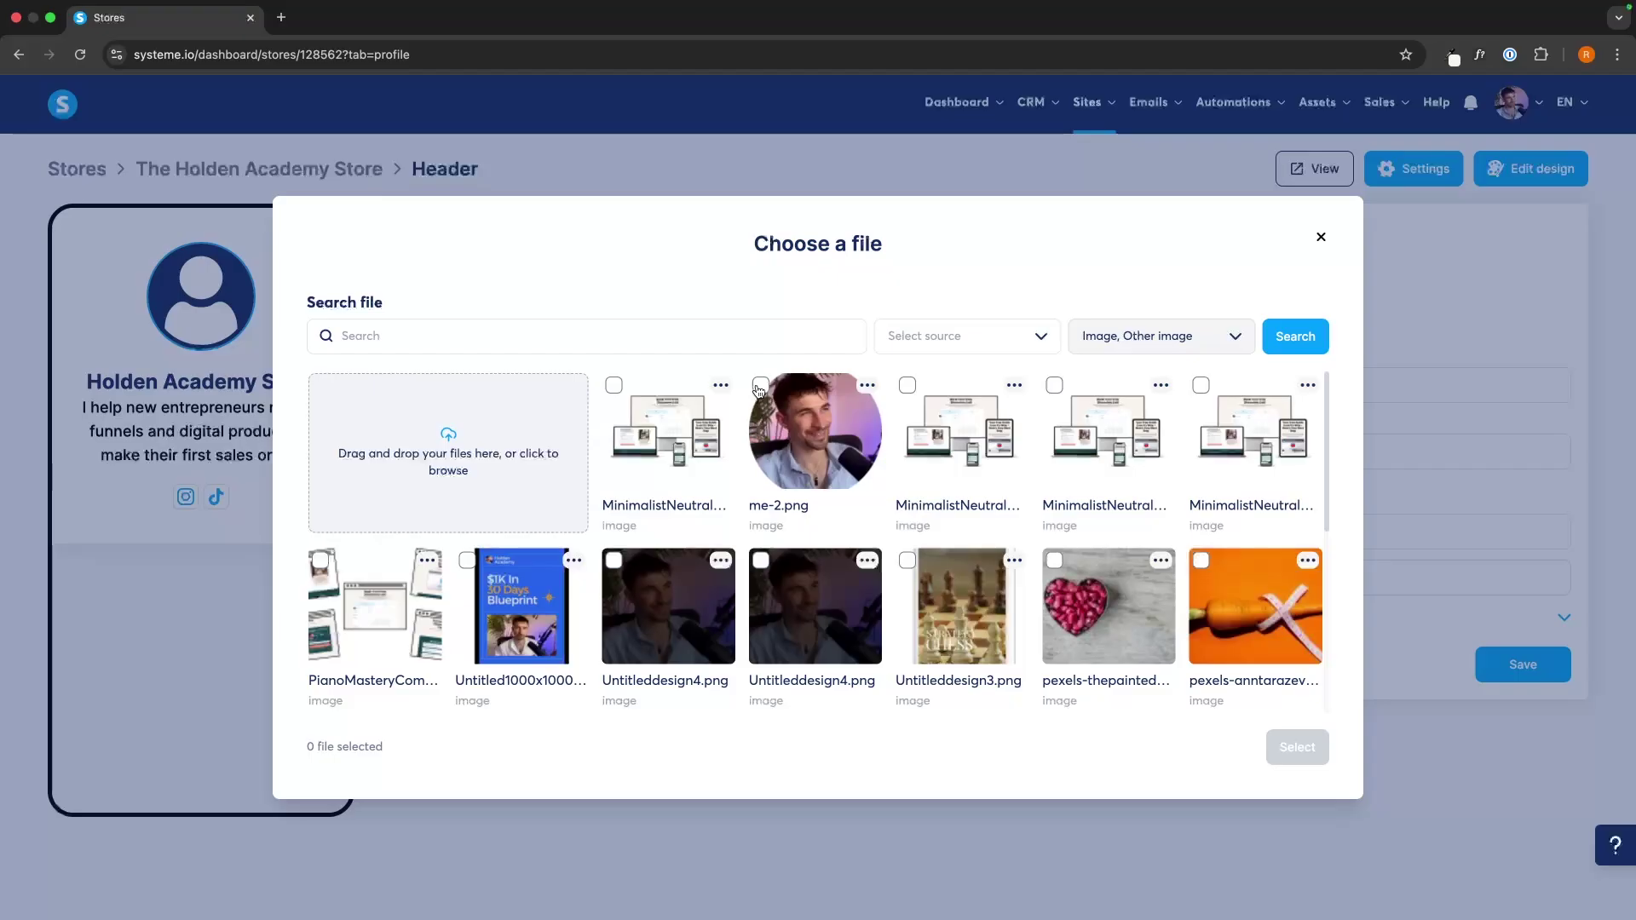
left_click(771, 464)
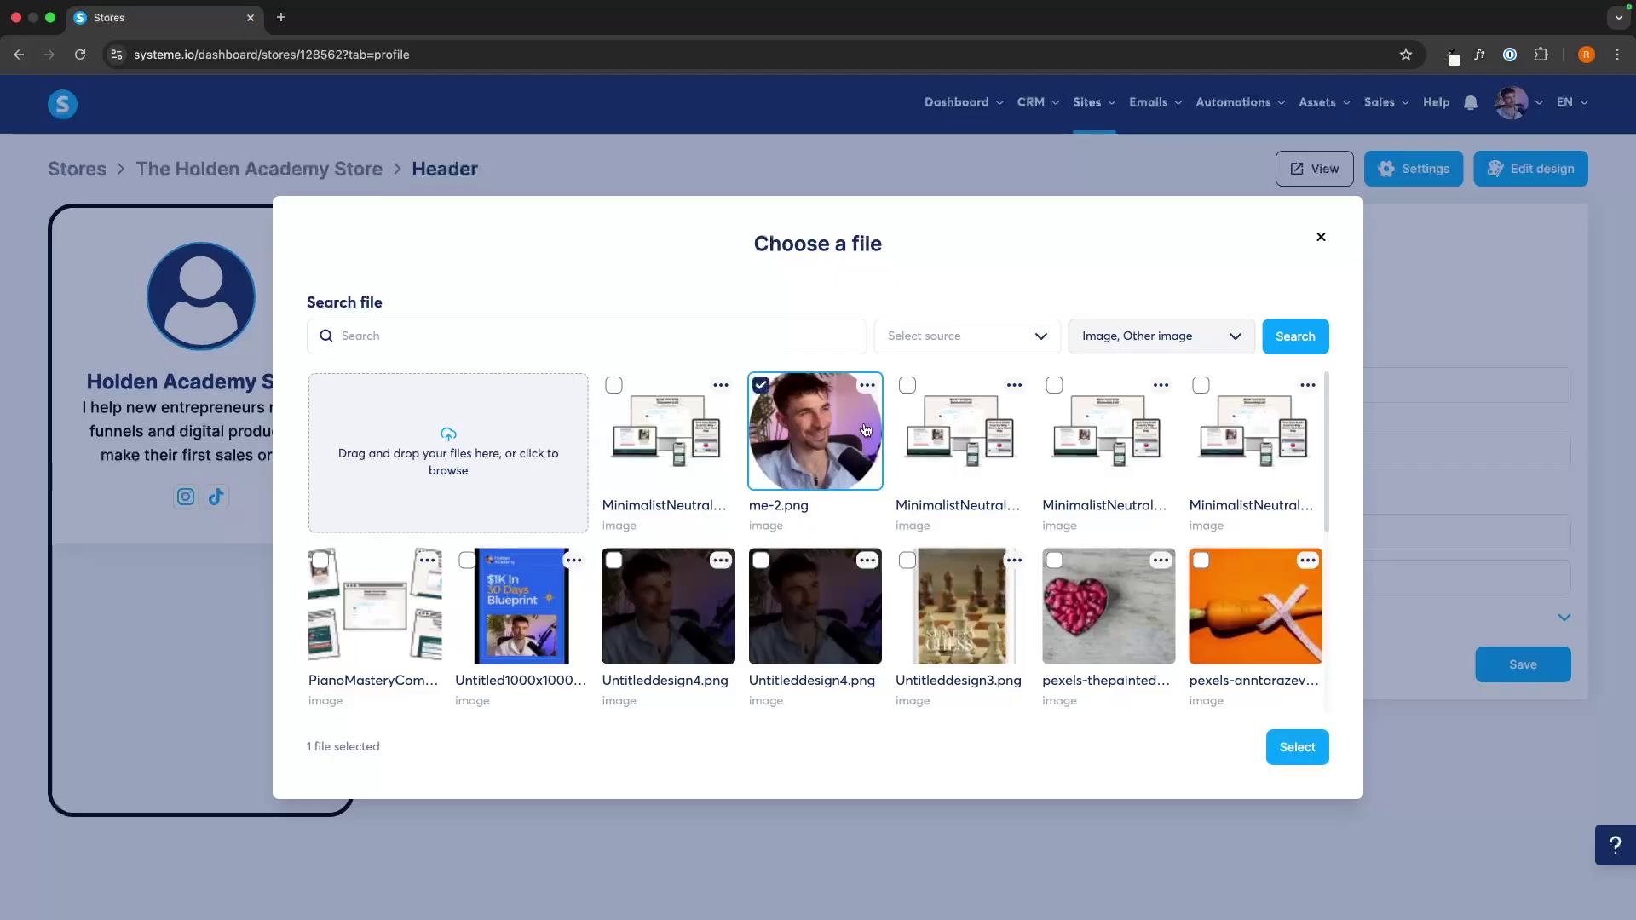
left_click(477, 431)
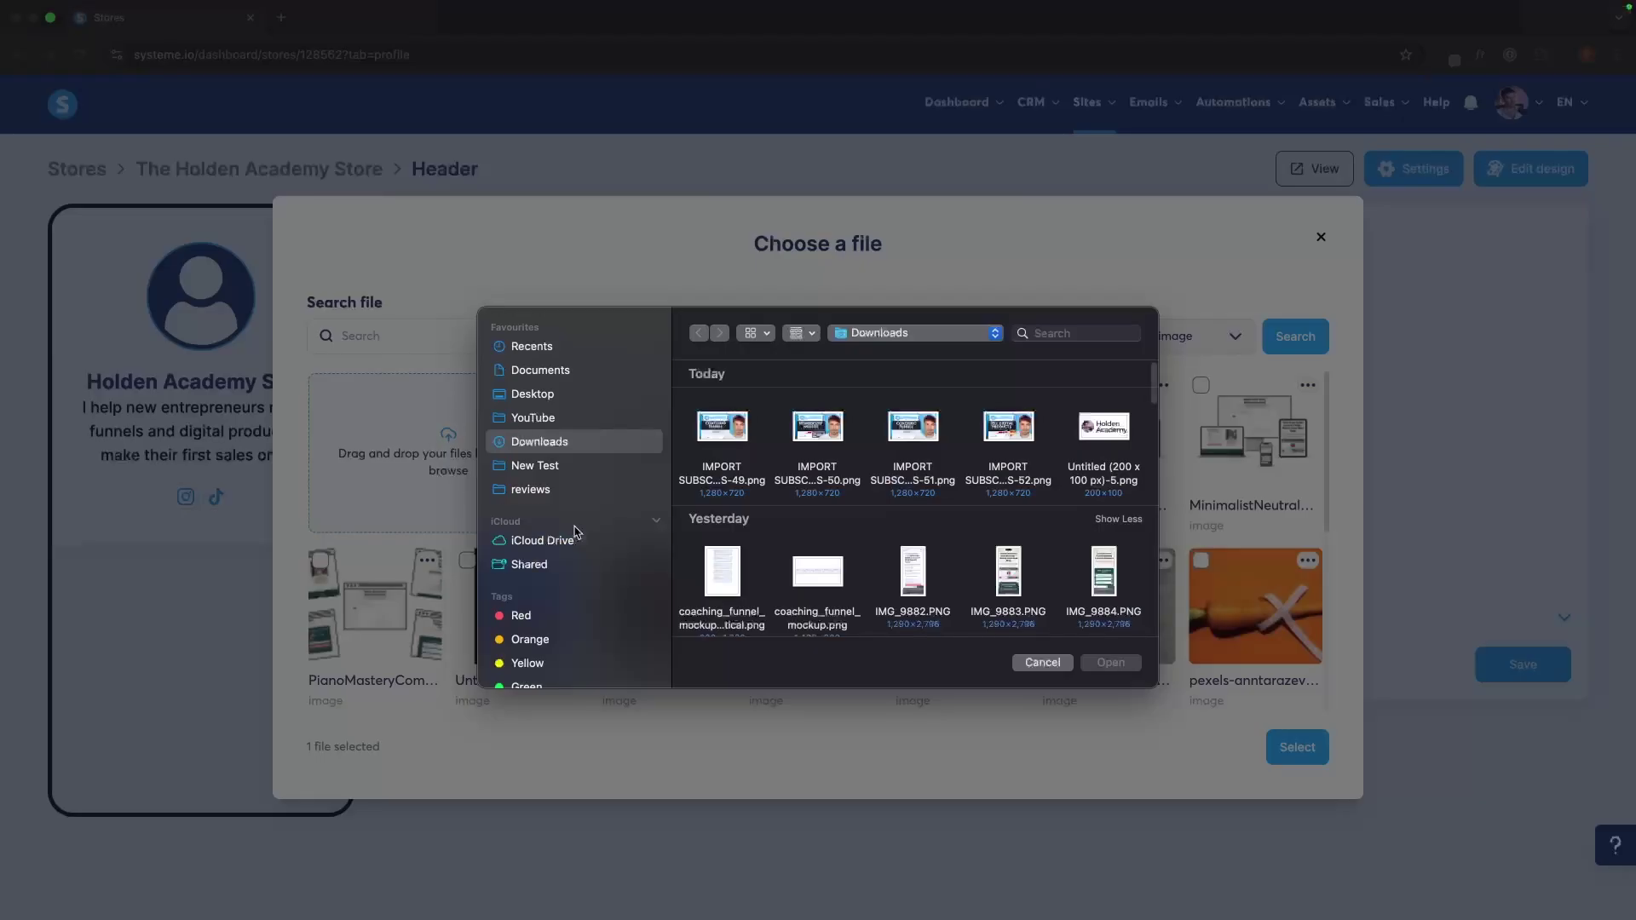
left_click(1042, 665)
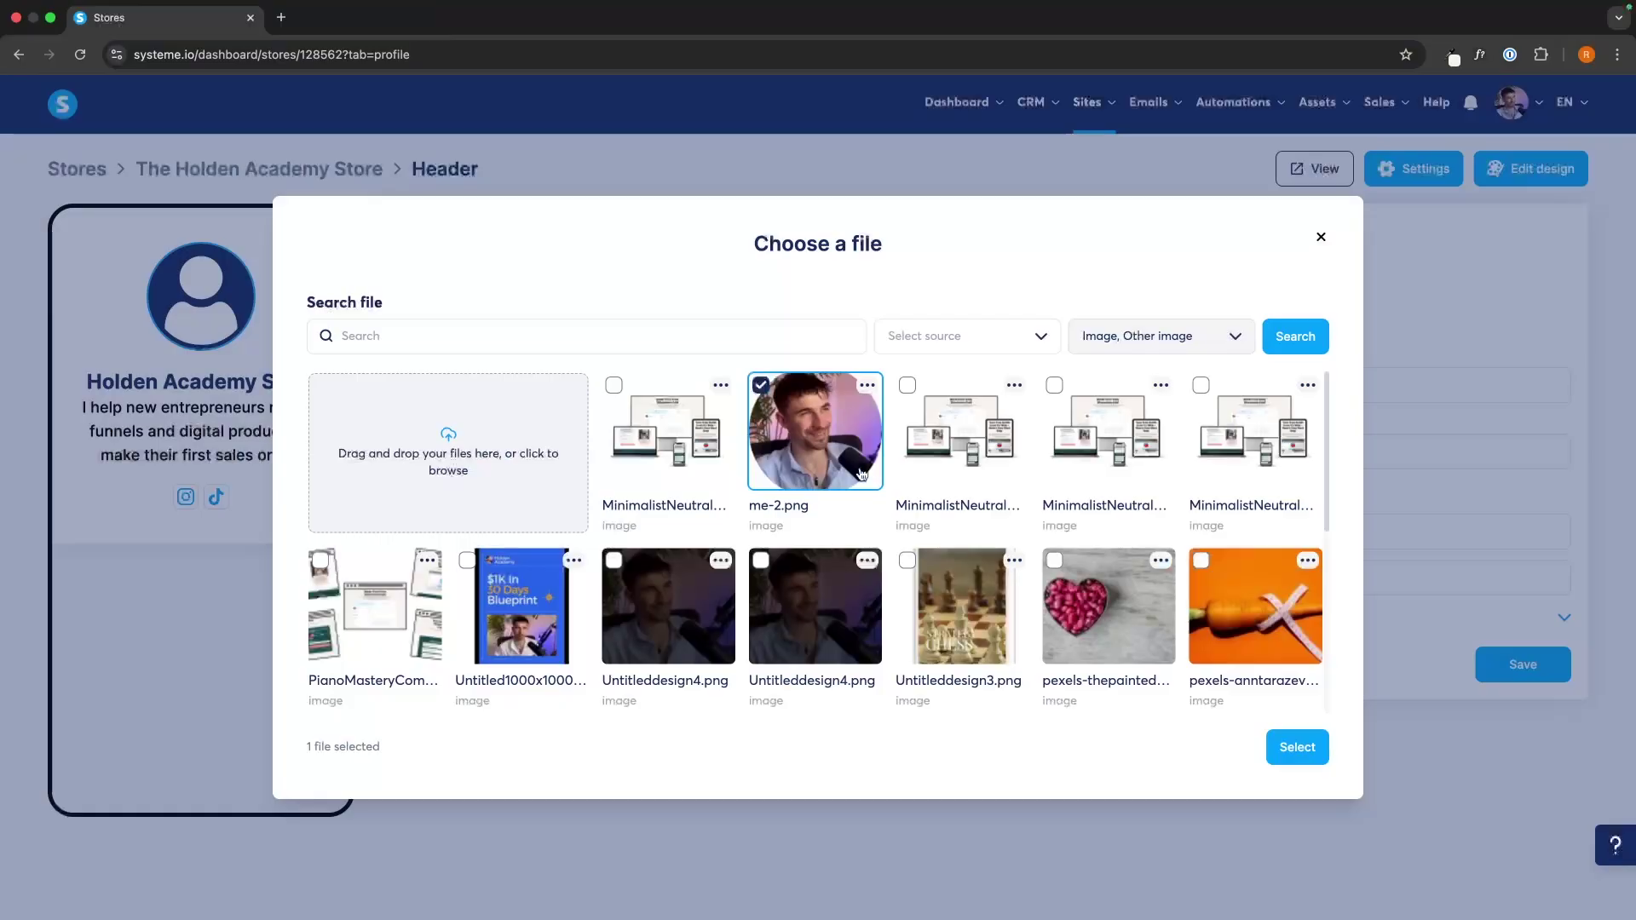
left_click(1298, 746)
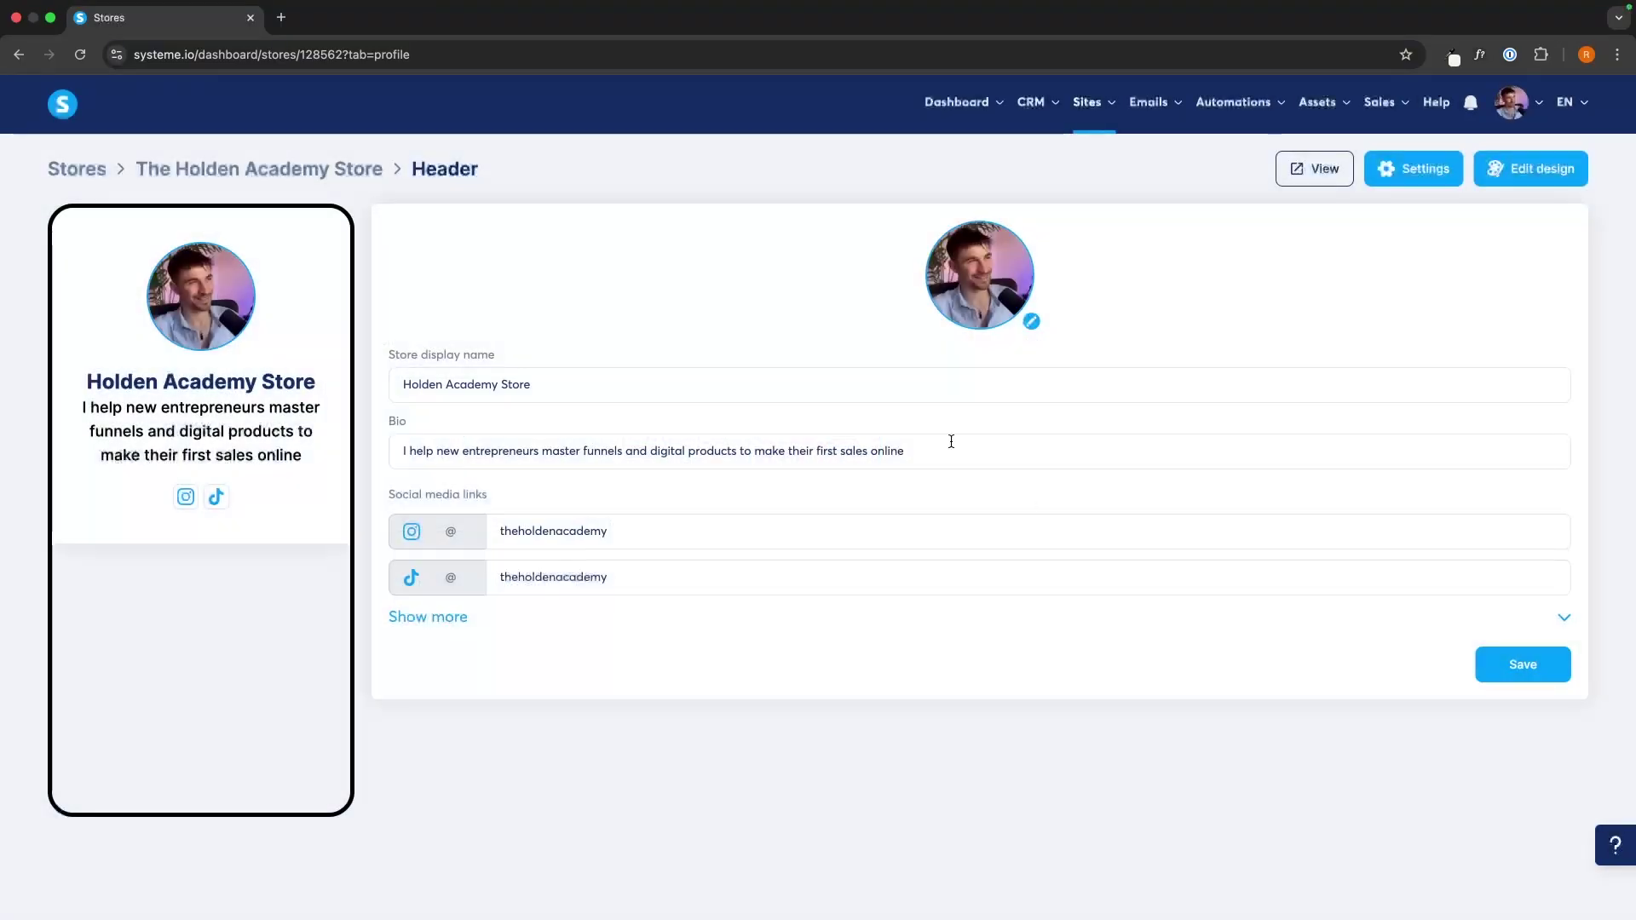
left_click(1522, 662)
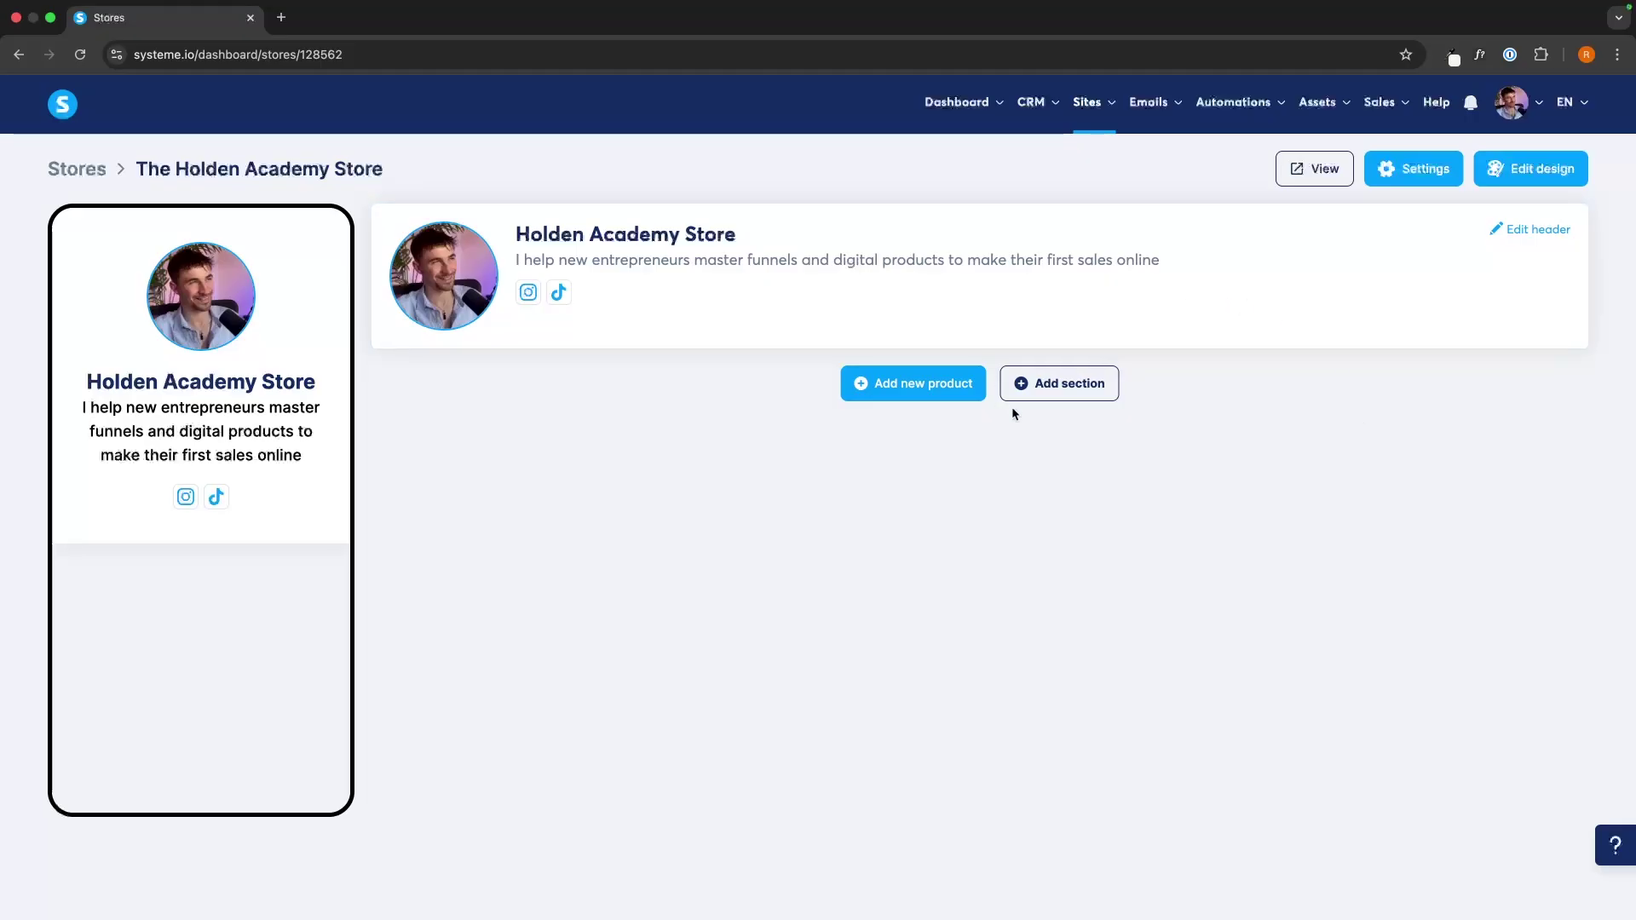
Look at the product types available for a new store product
left_click(935, 388)
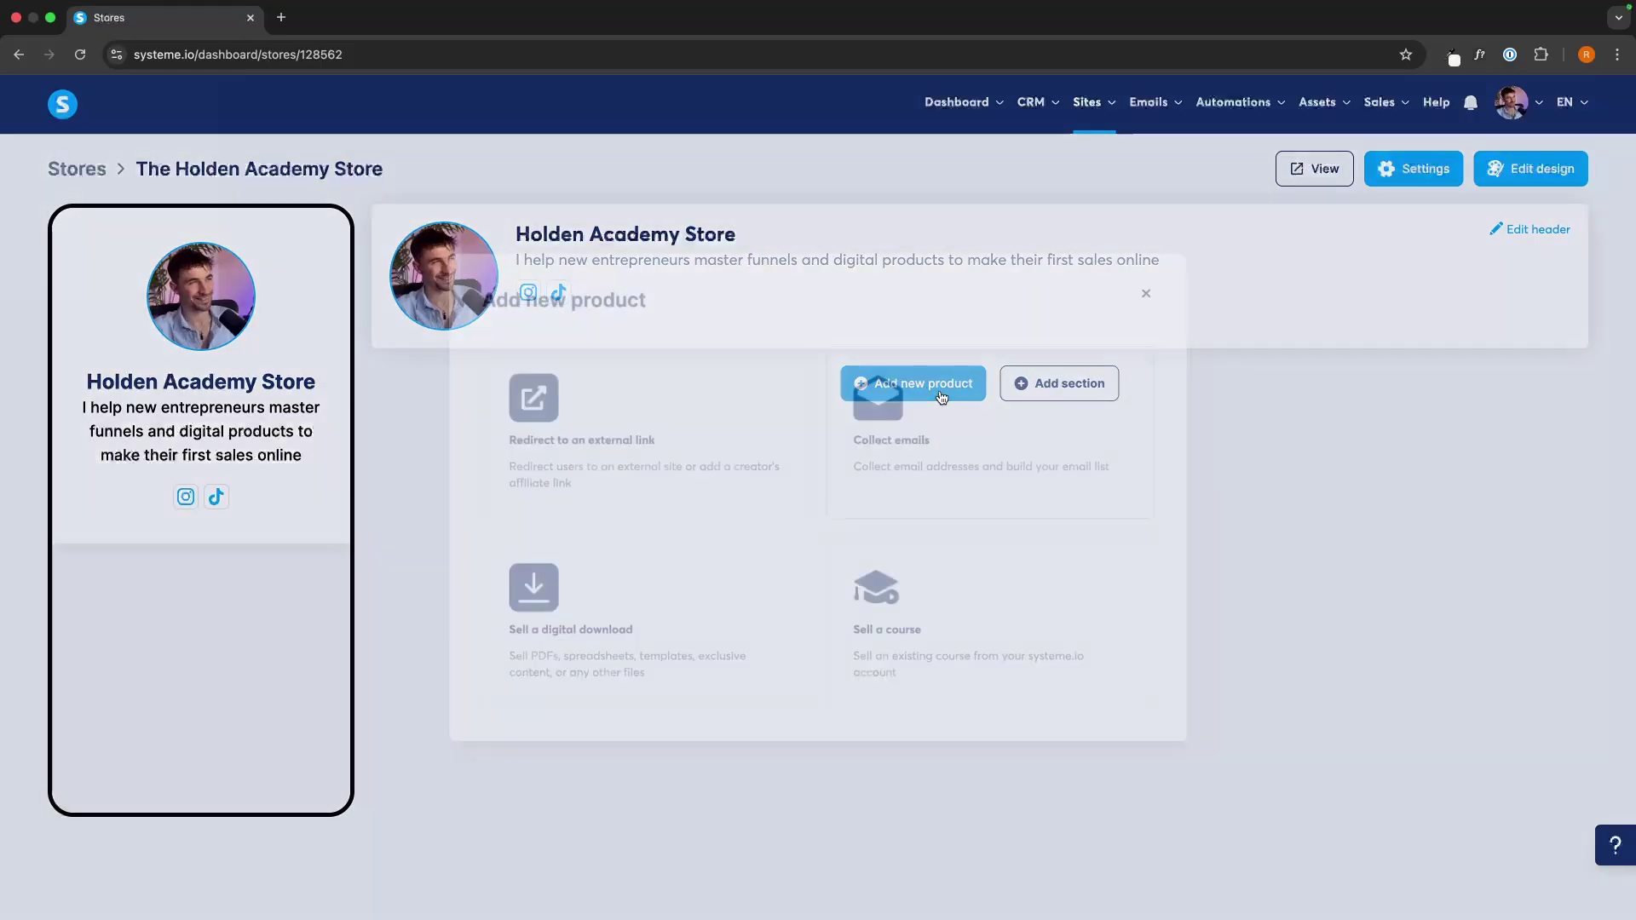
left_click(1159, 285)
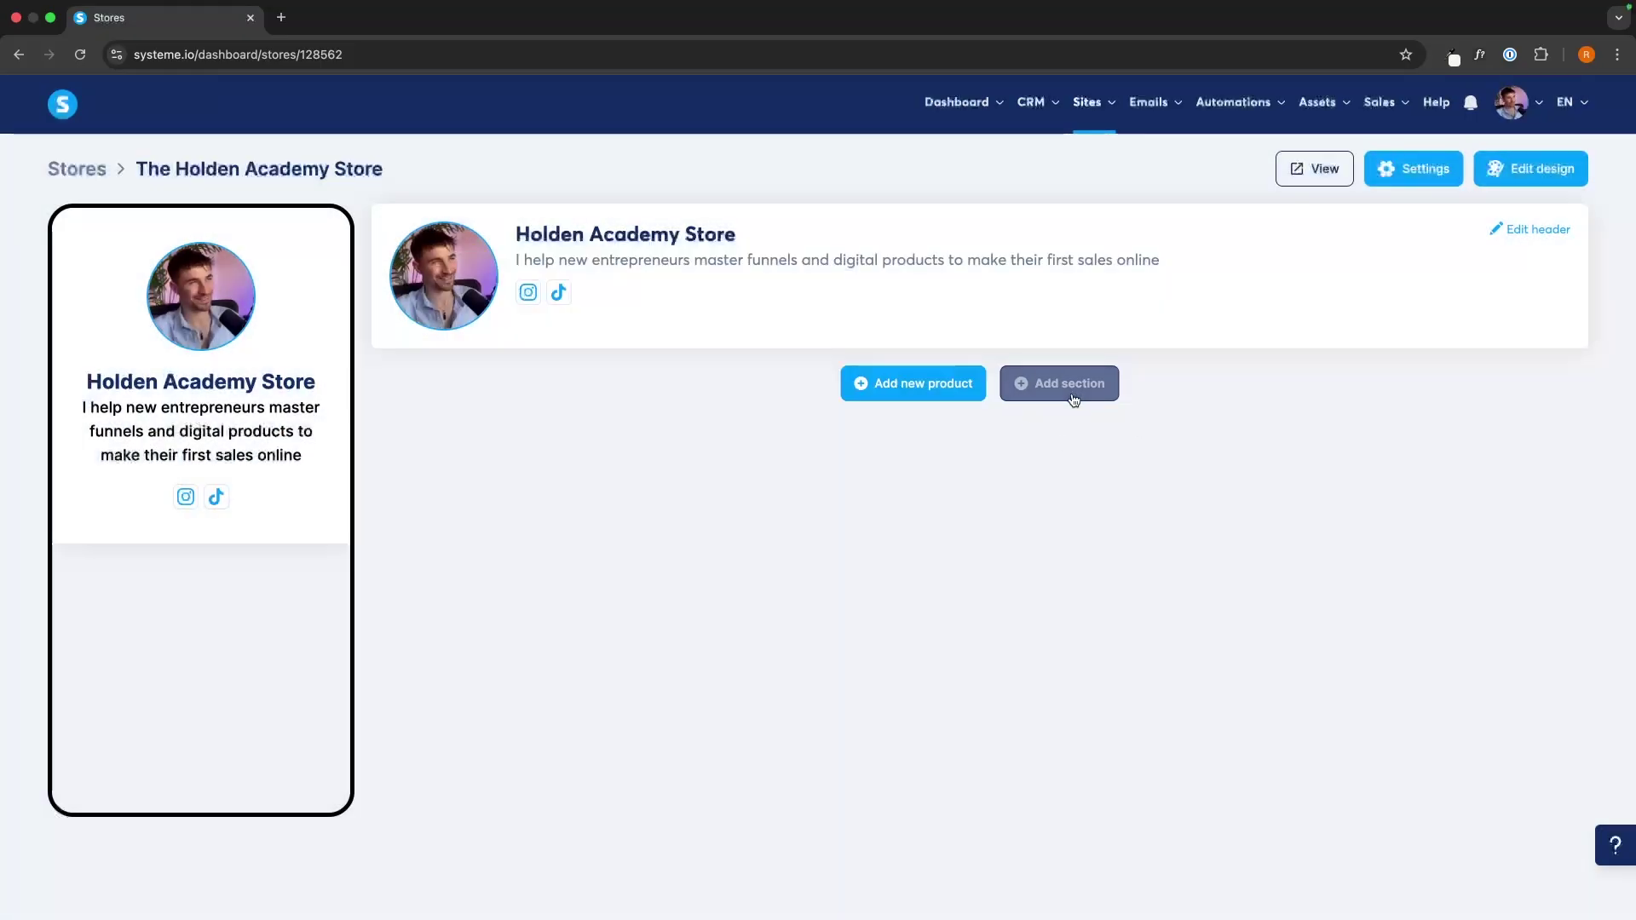
Open the store's settings and set its currency to U.S. Dollar
left_click(1415, 169)
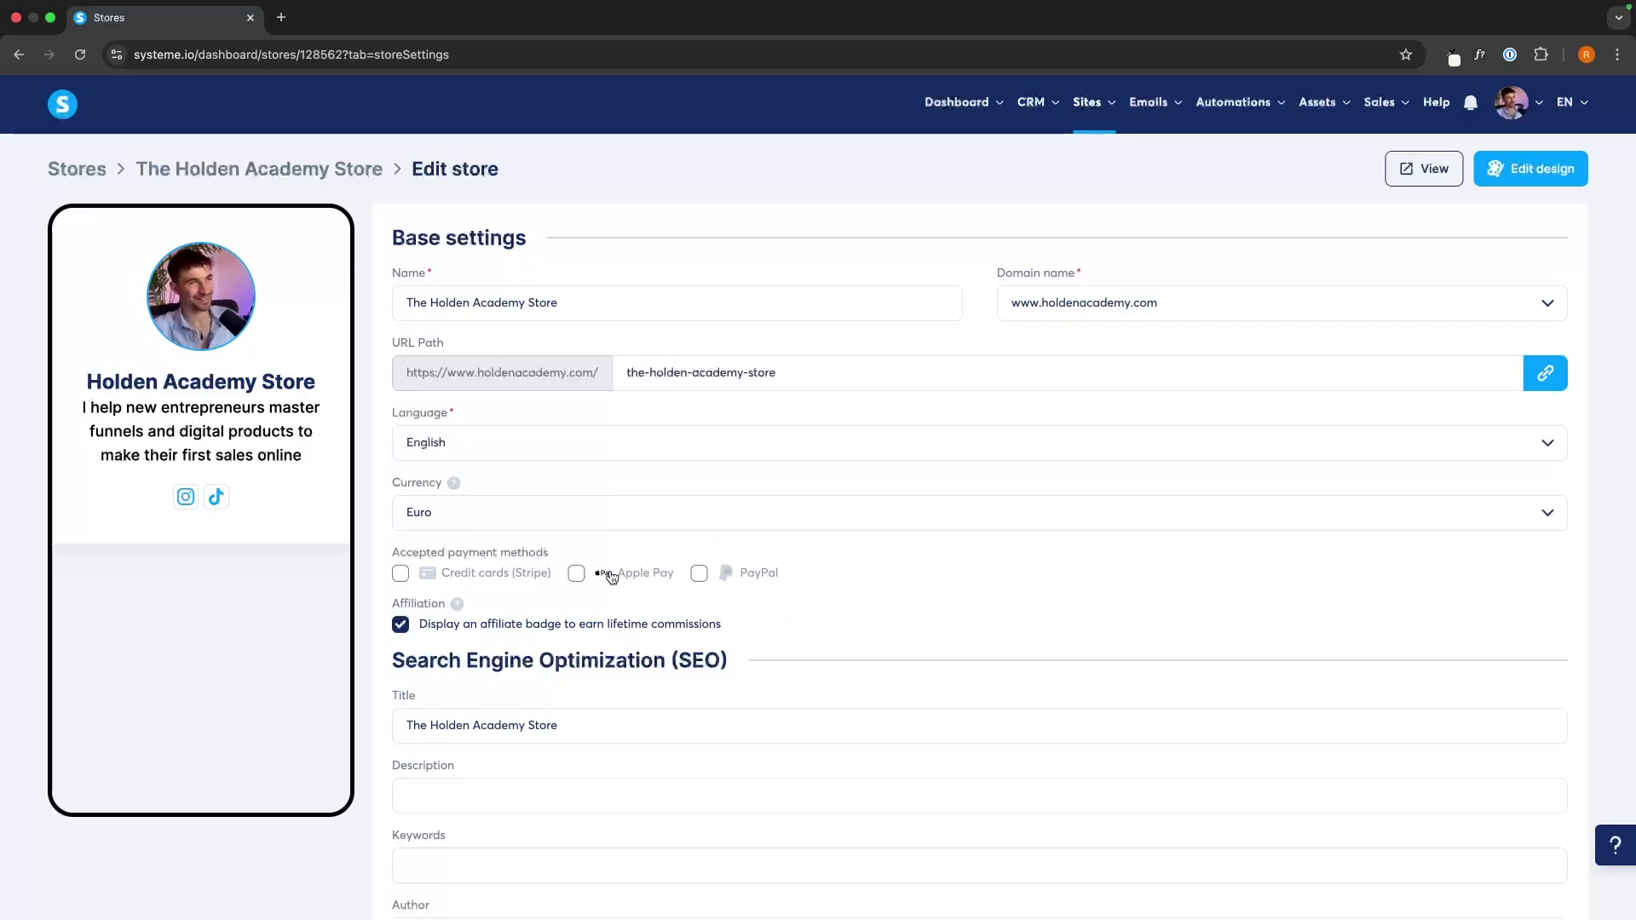
scroll(743, 570, "down", 3)
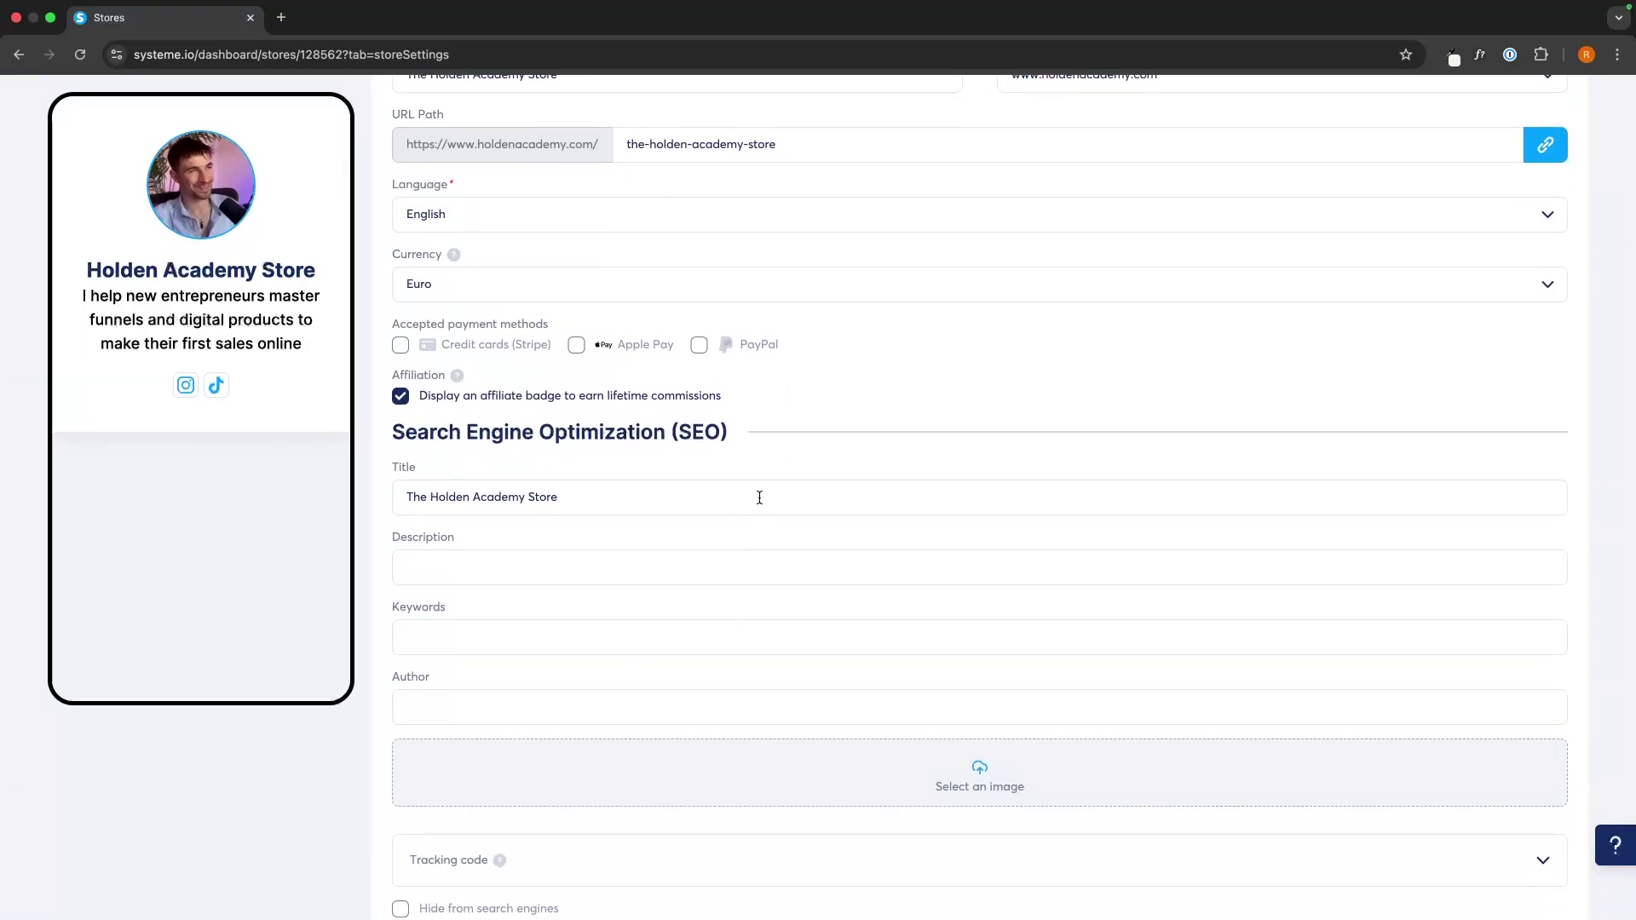
scroll(581, 452, "up", 3)
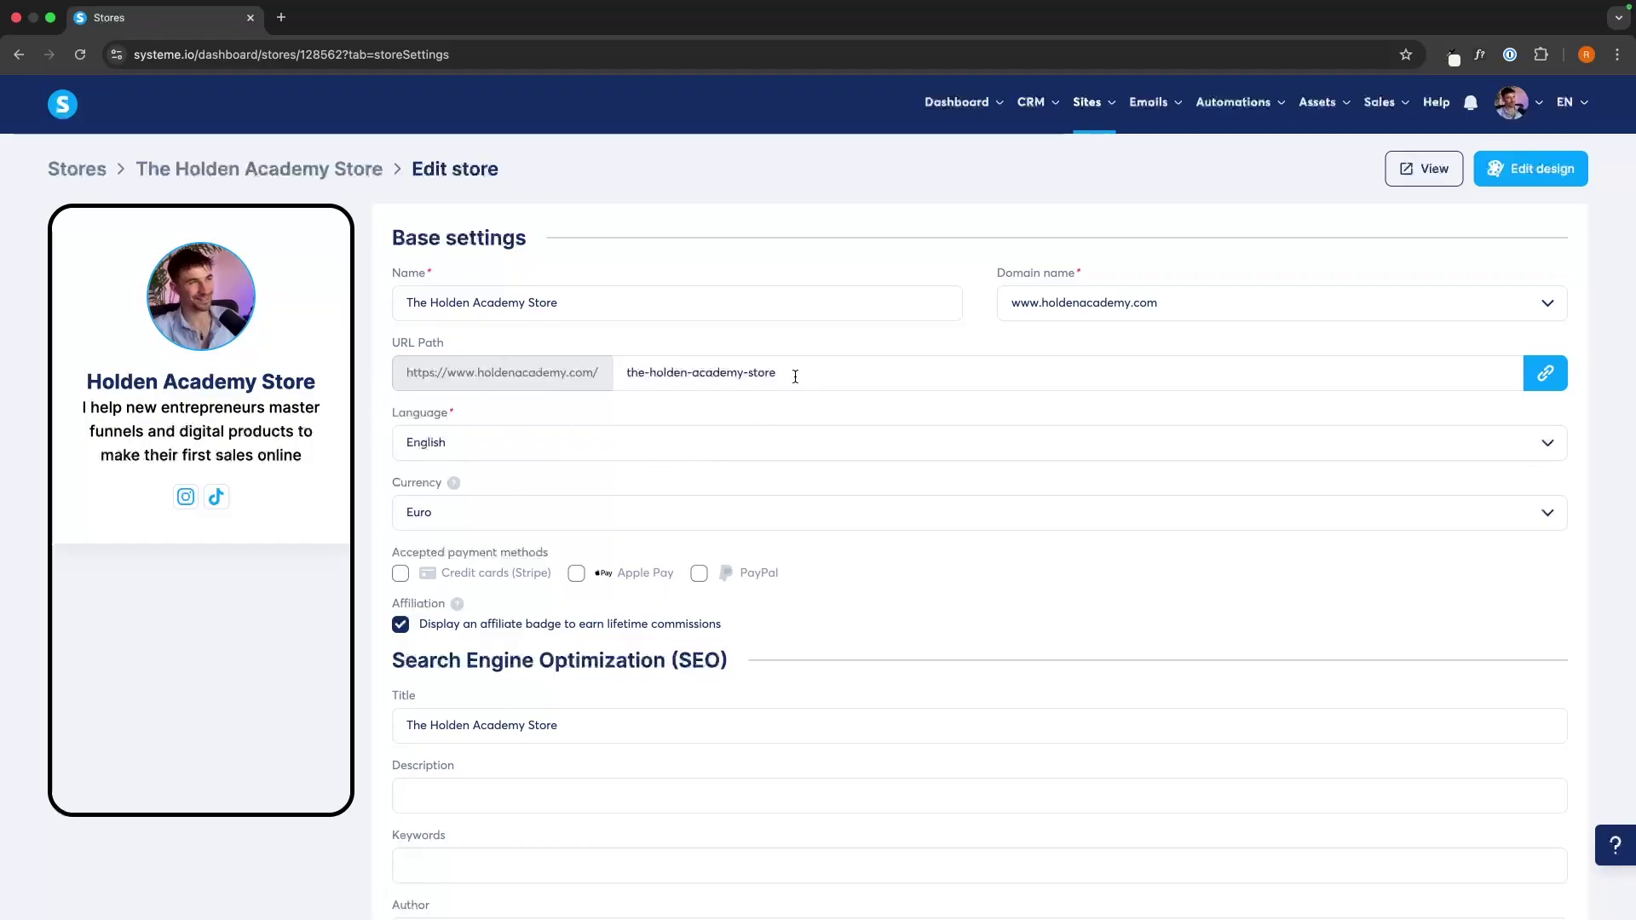
left_click(481, 517)
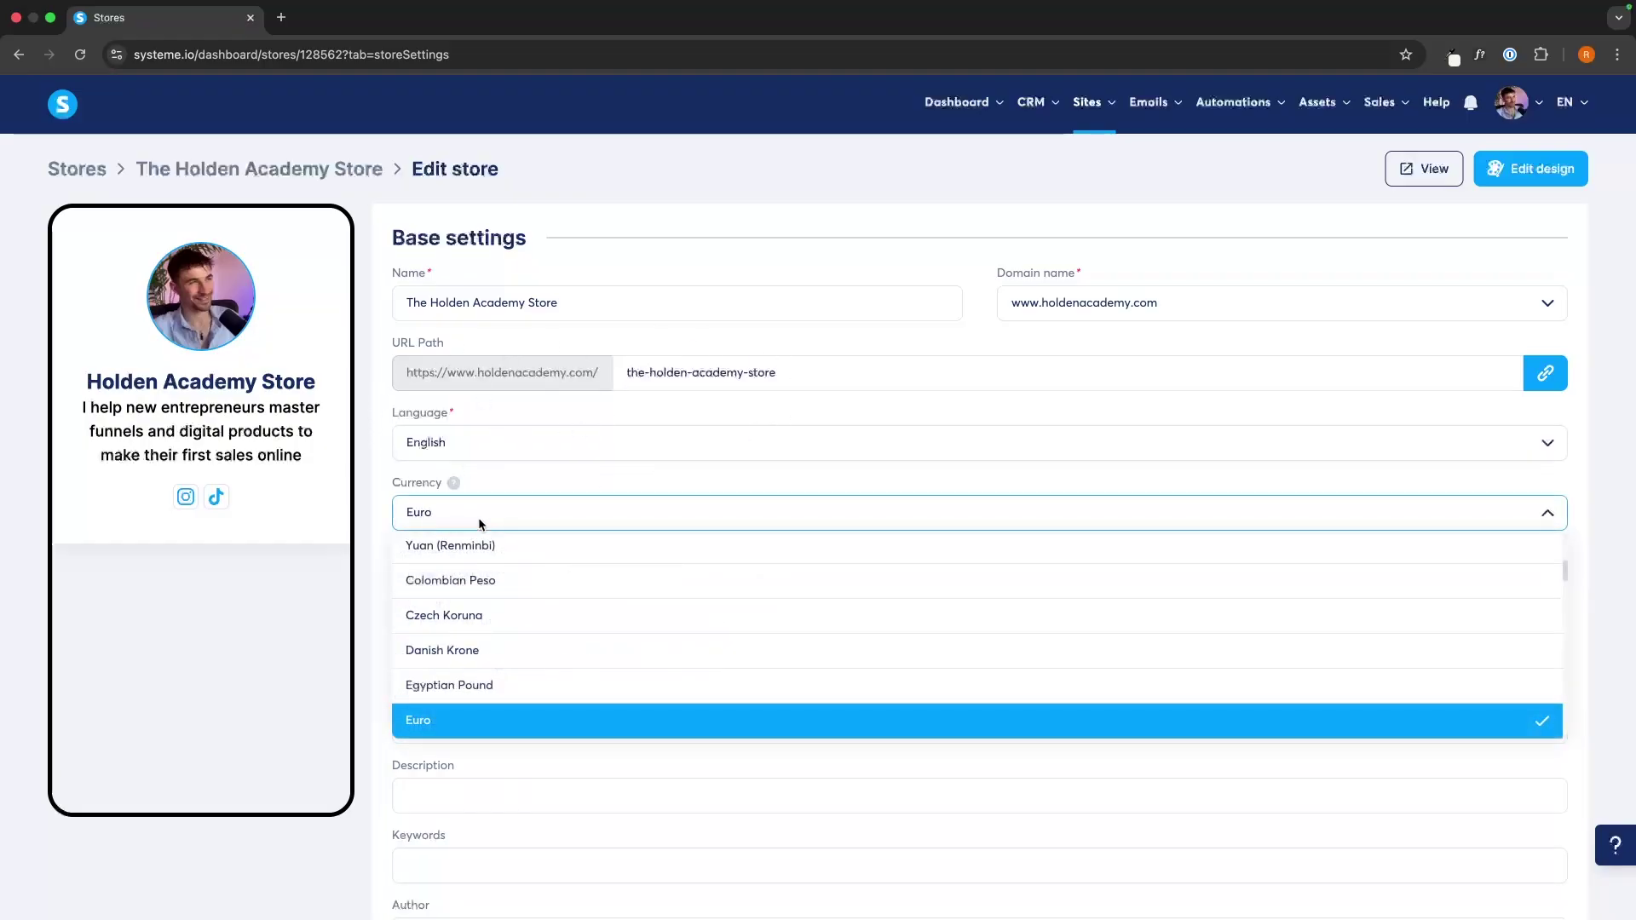
type("u")
key("BackSpace")
type("u.s")
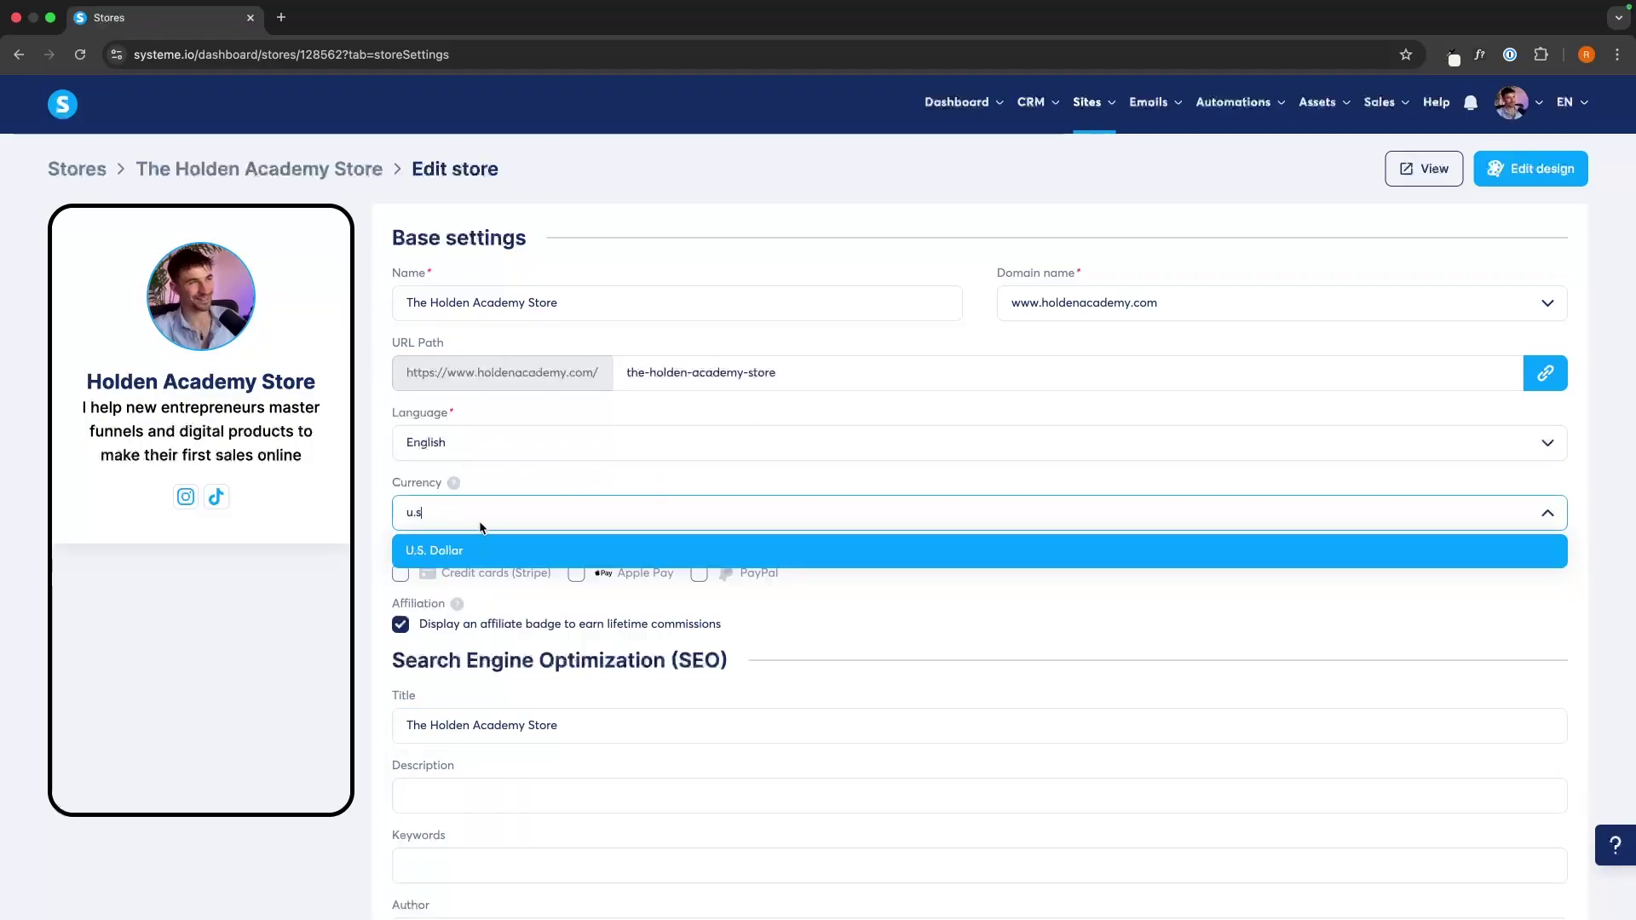
left_click(489, 539)
left_click_drag(394, 560, 560, 552)
left_click(560, 552)
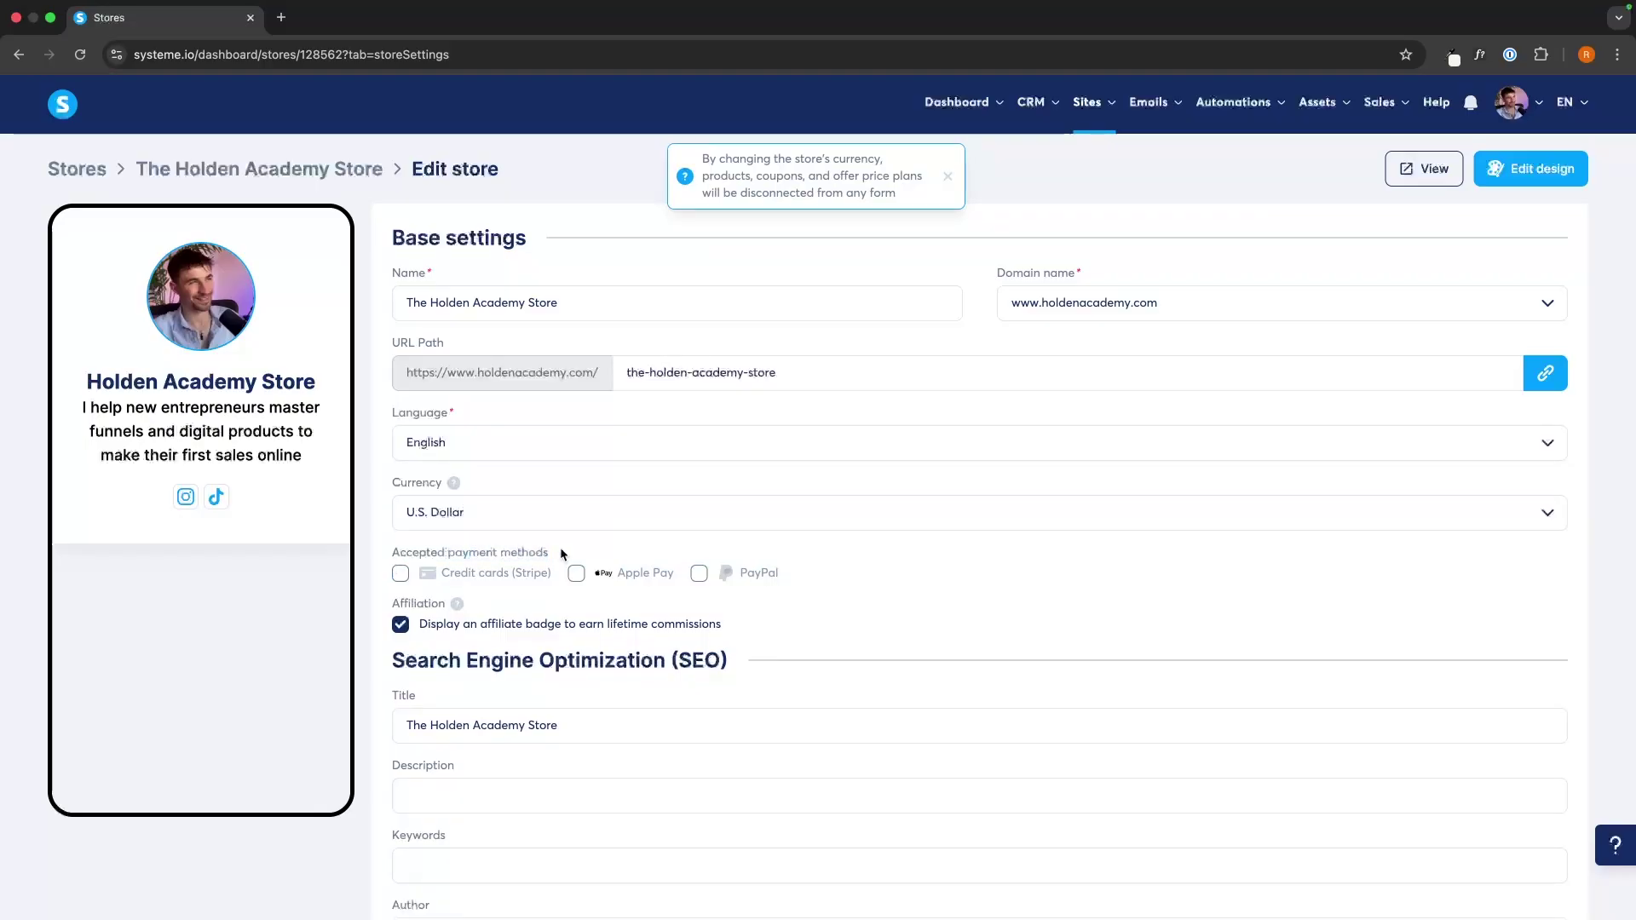
Enable Credit cards (Stripe), Apple Pay and PayPal as accepted payment methods and save the store settings
left_click(495, 577)
left_click(622, 576)
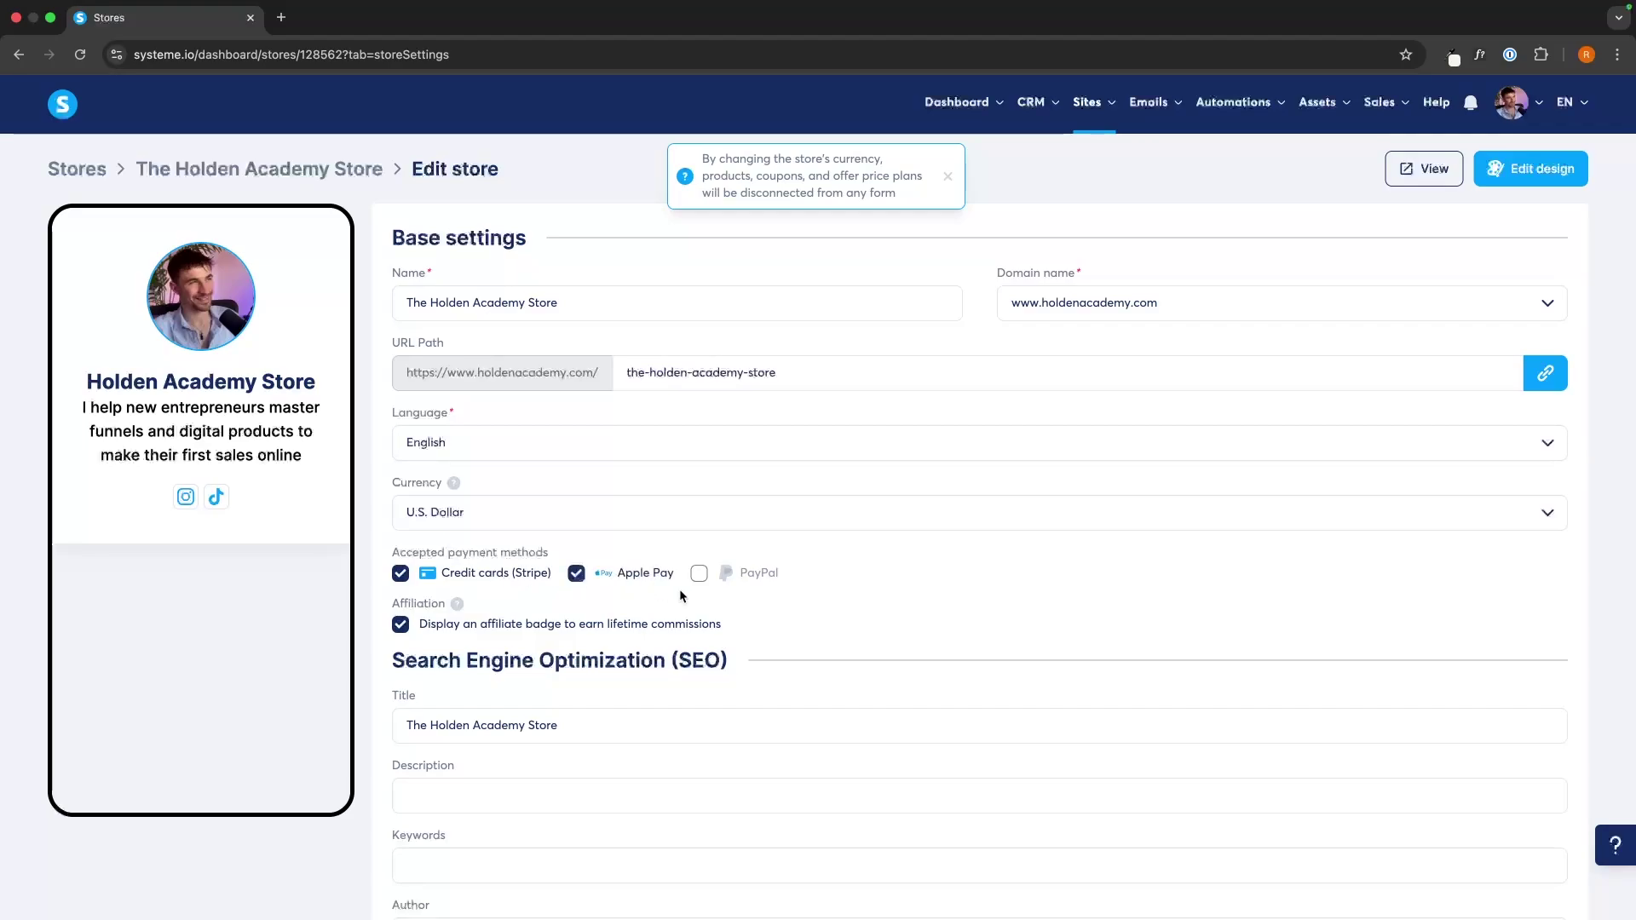
left_click(700, 574)
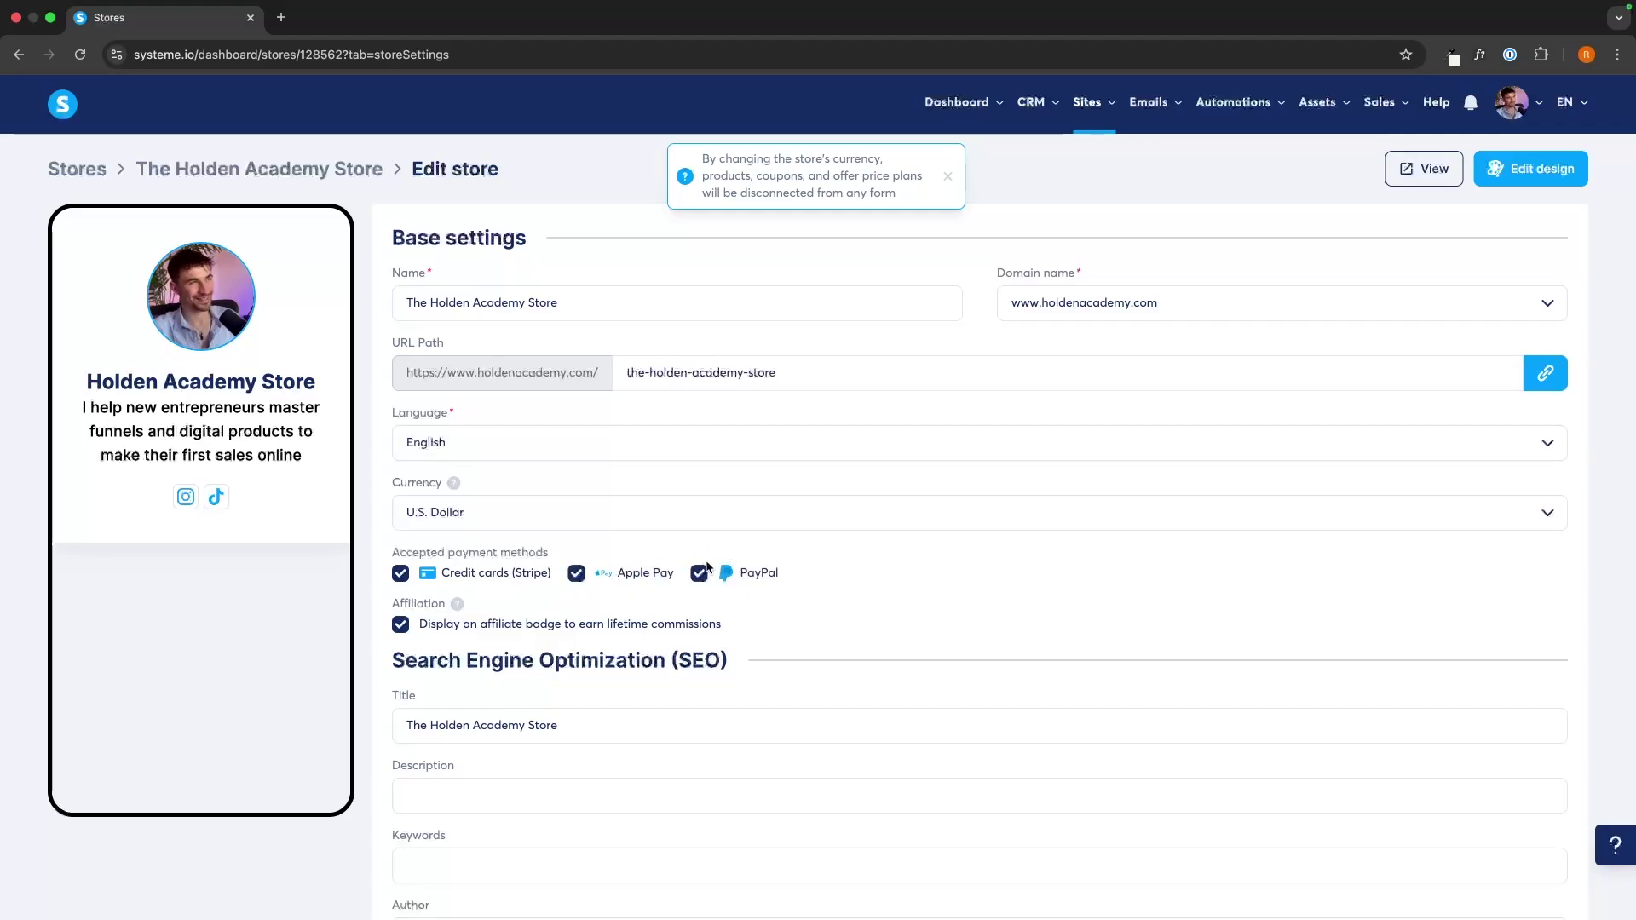
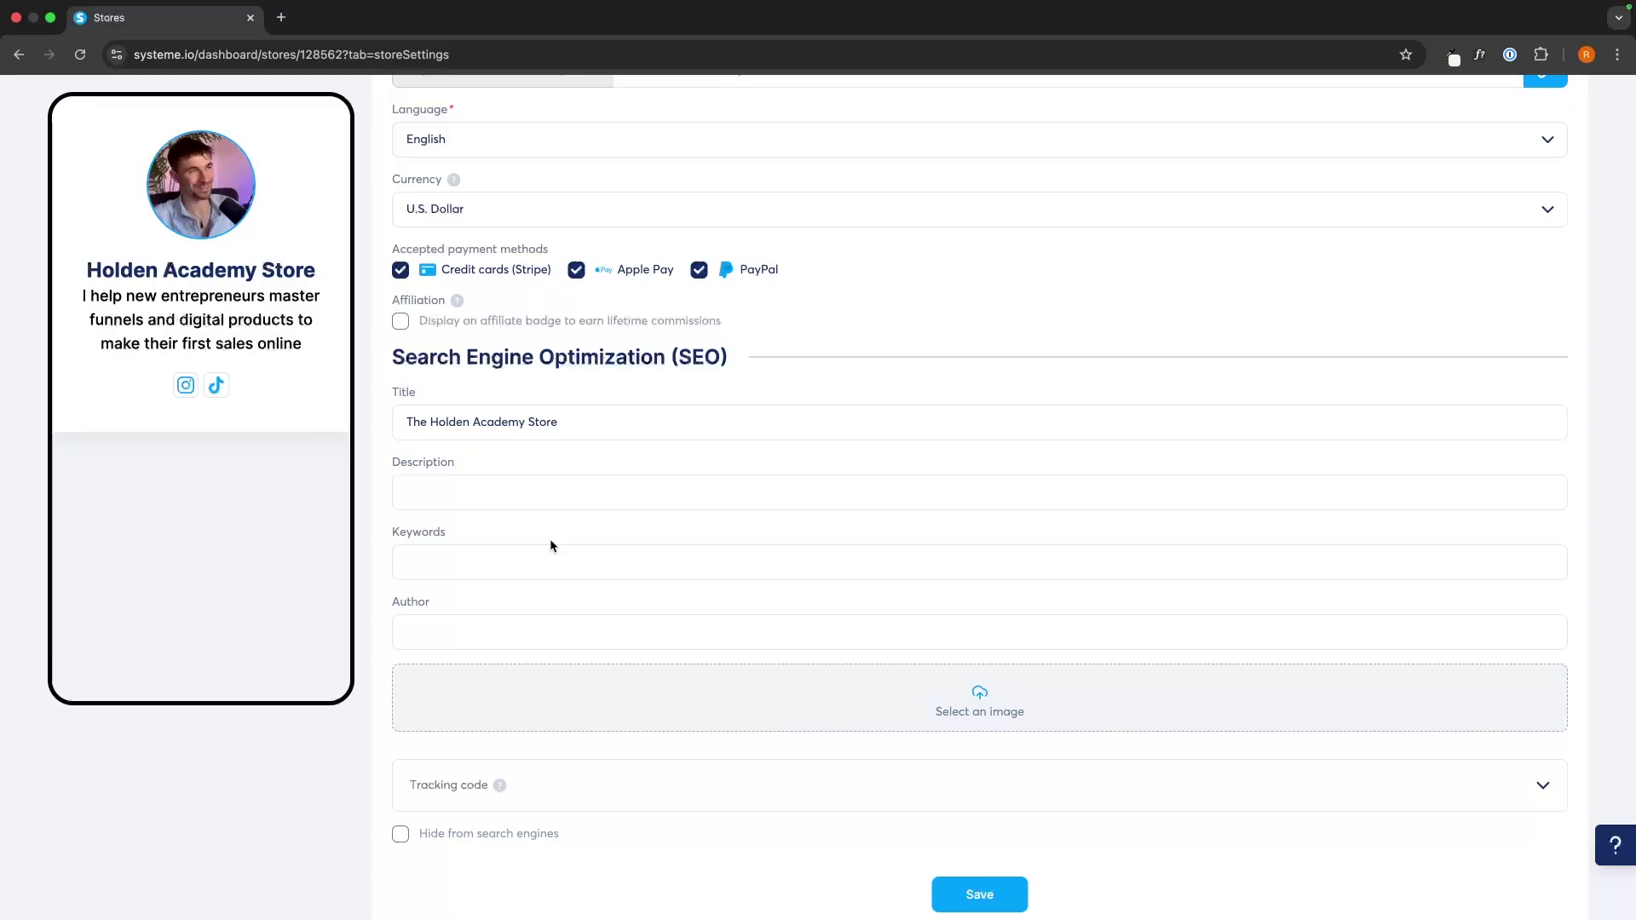
scroll(551, 542, "up", 1)
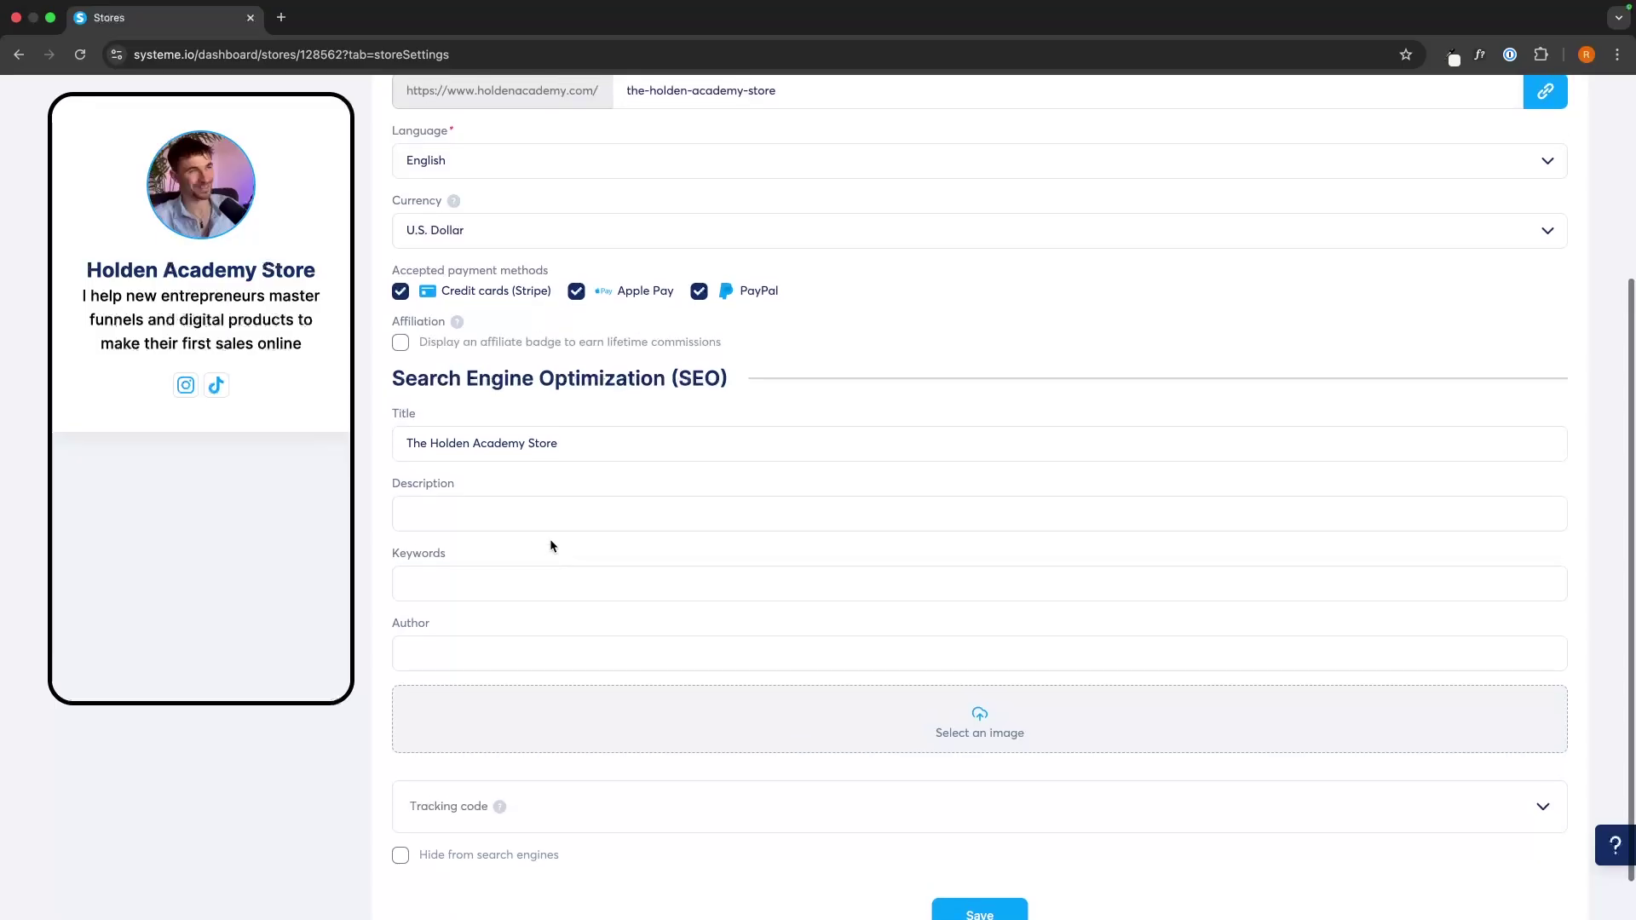
scroll(1394, 404, "down", 2)
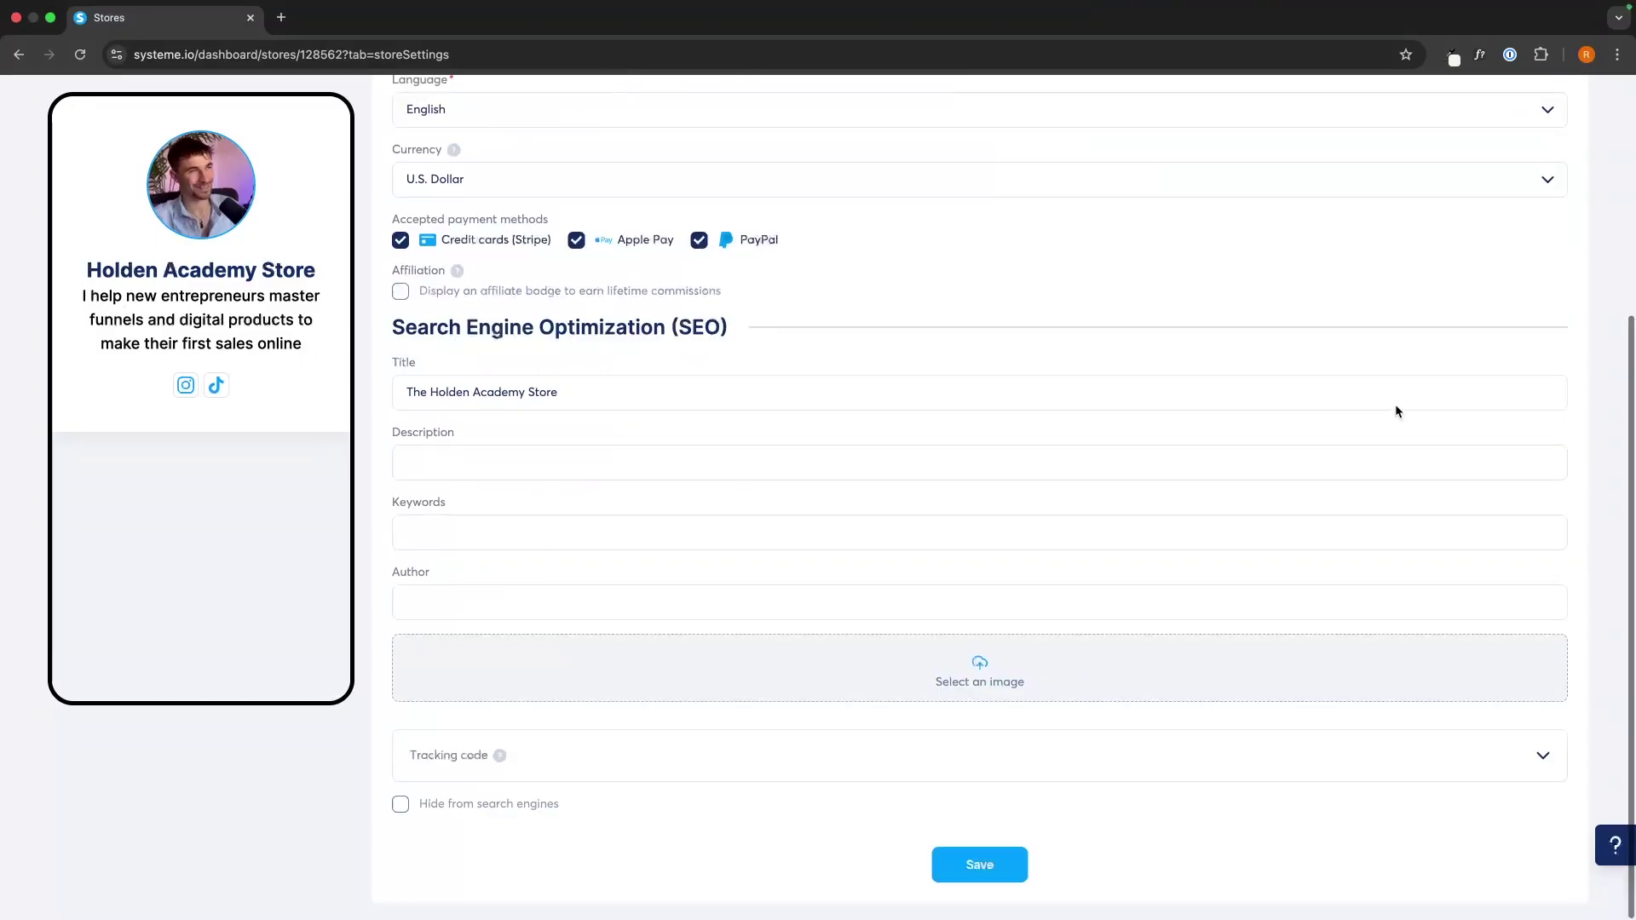
left_click(951, 870)
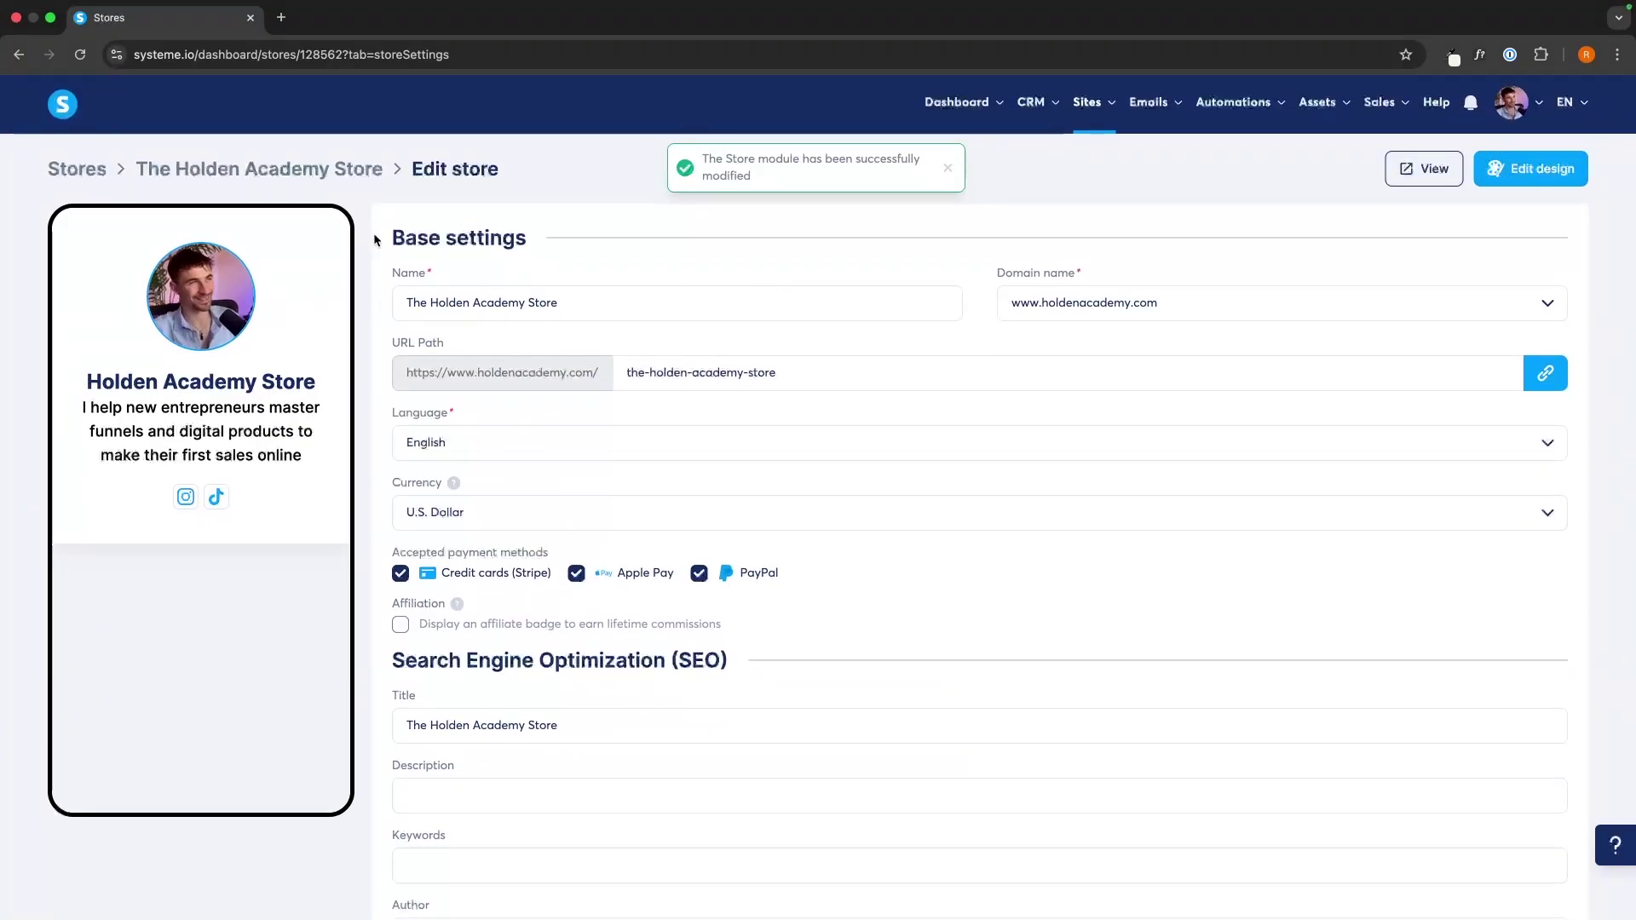
Copy the bio text from the store header and paste it as the SEO description in the store settings
left_click(357, 182)
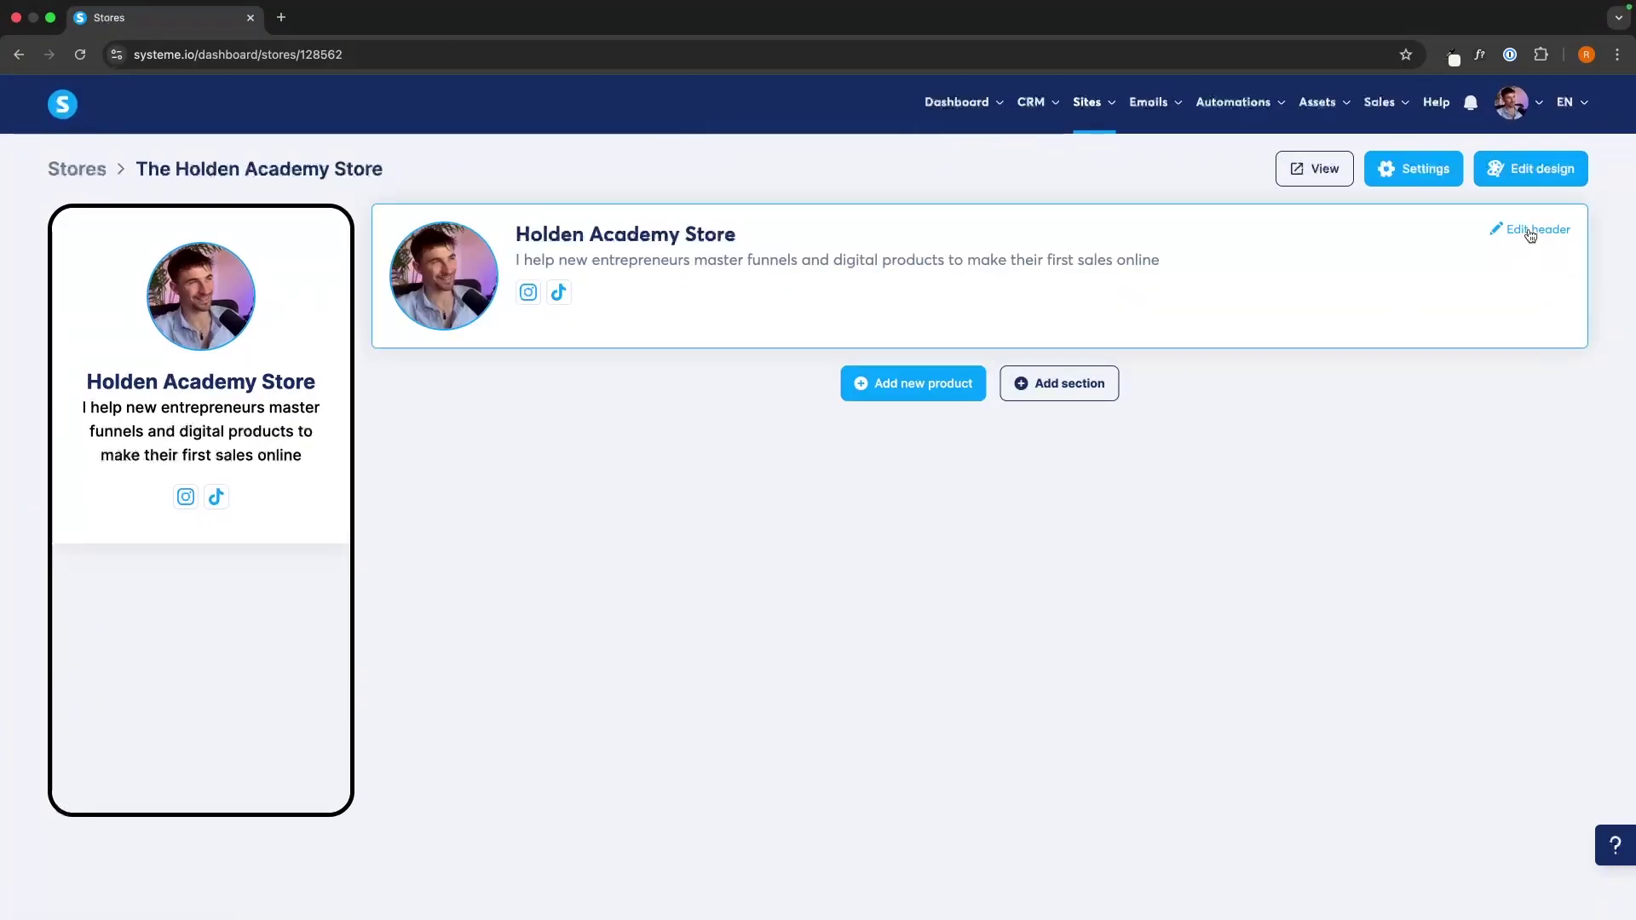
left_click(1531, 232)
left_click_drag(908, 449, 449, 439)
key("super+c")
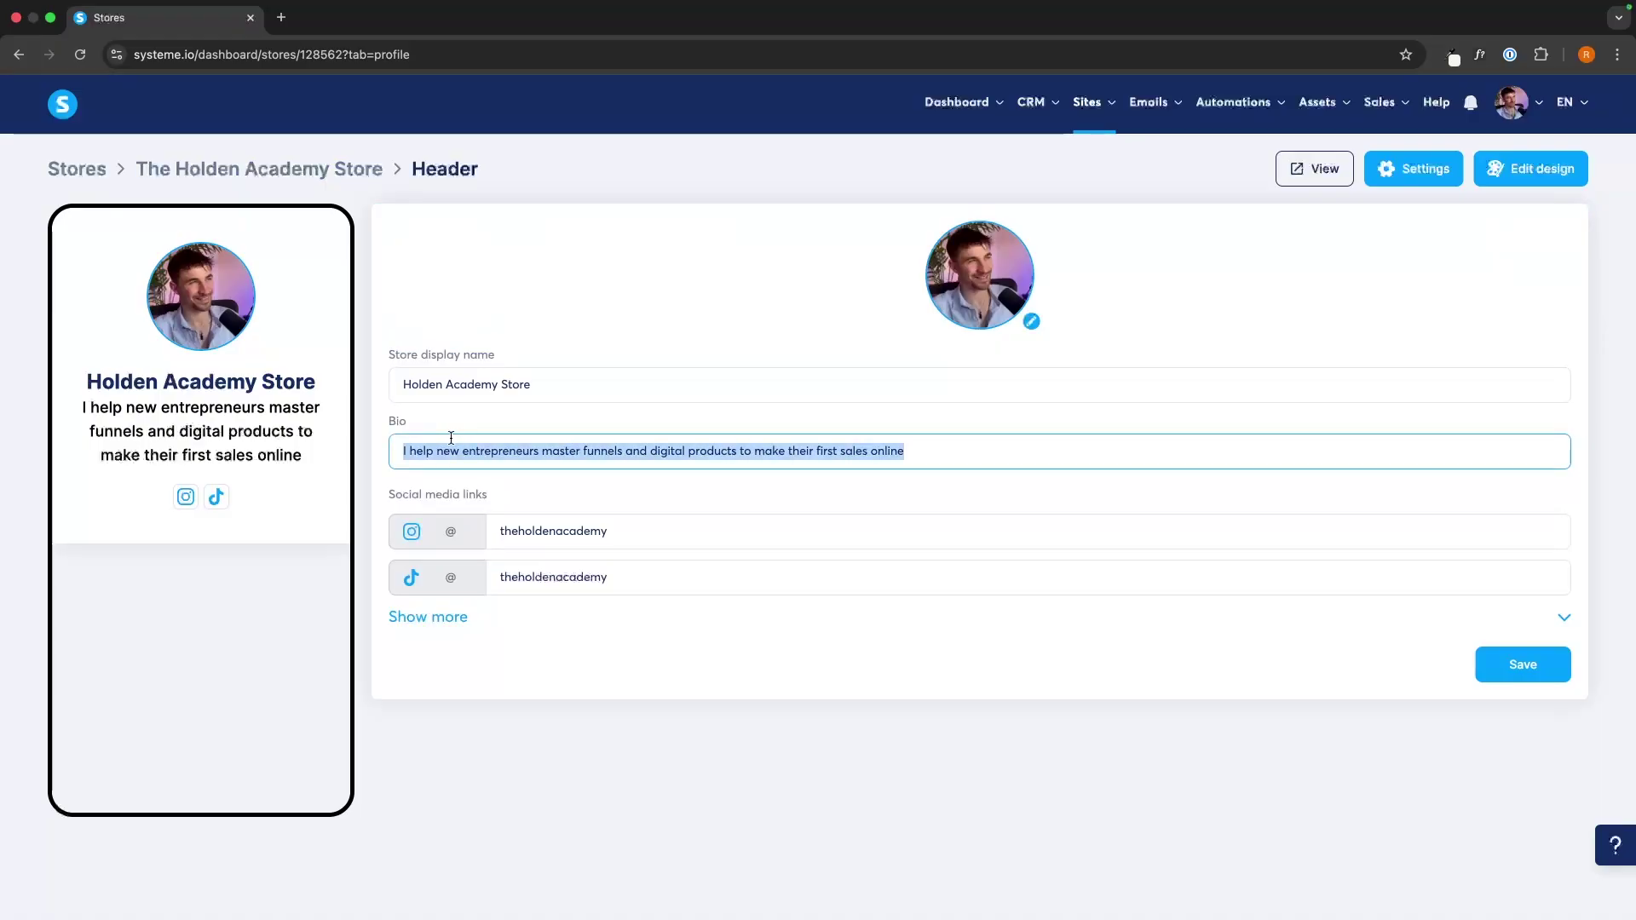
left_click(1413, 169)
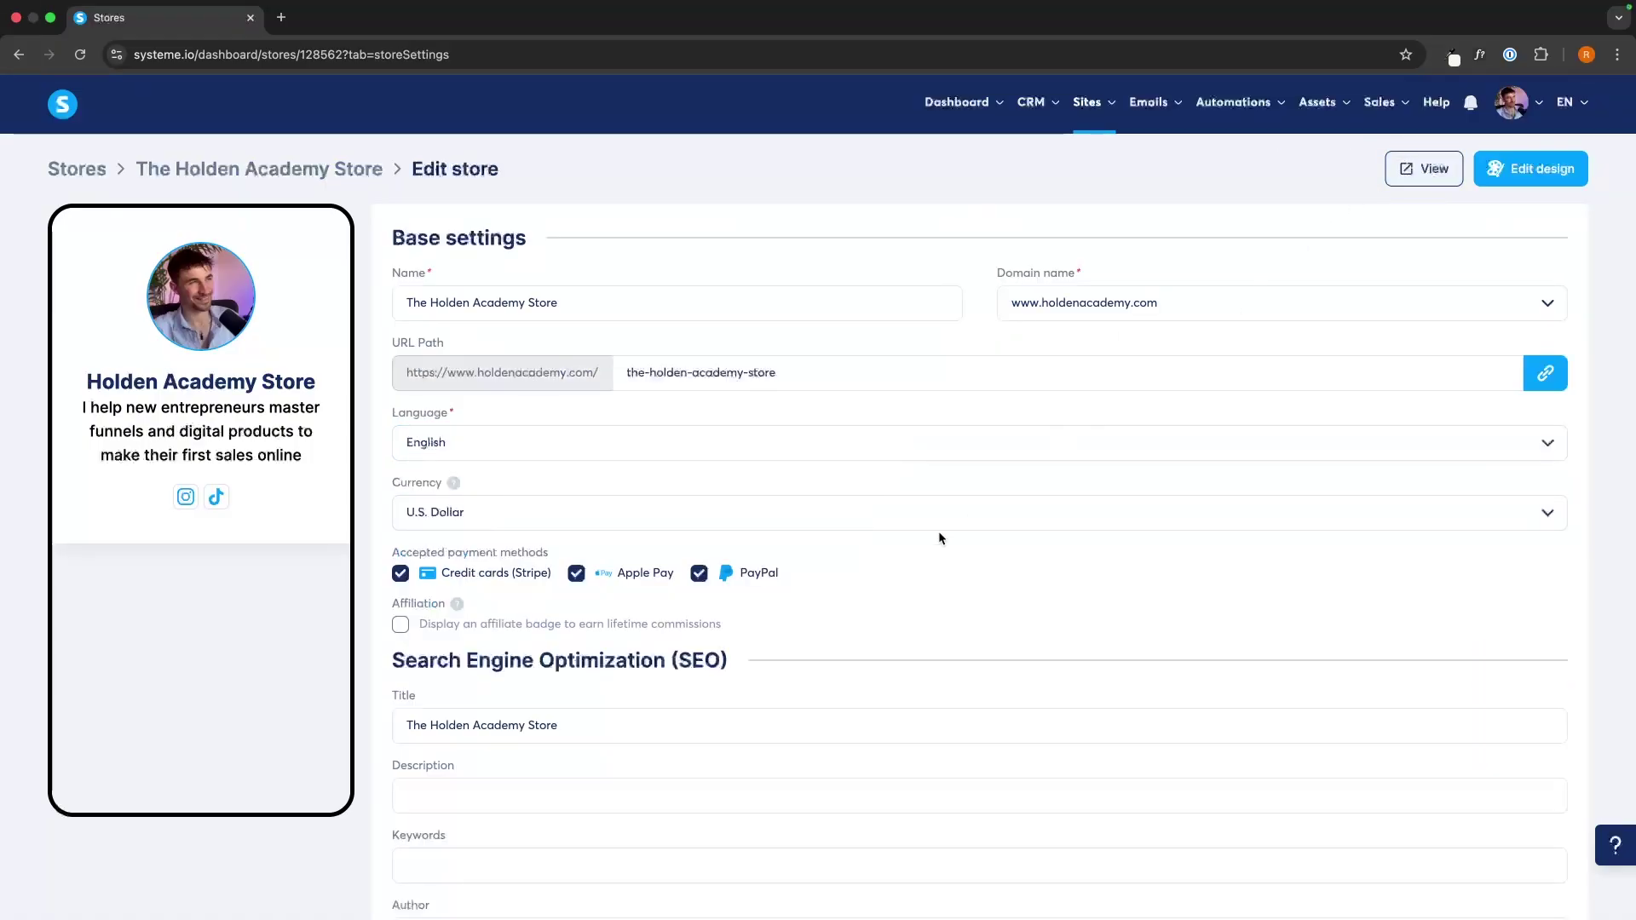
scroll(938, 530, "down", 3)
left_click(465, 582)
key("super+v")
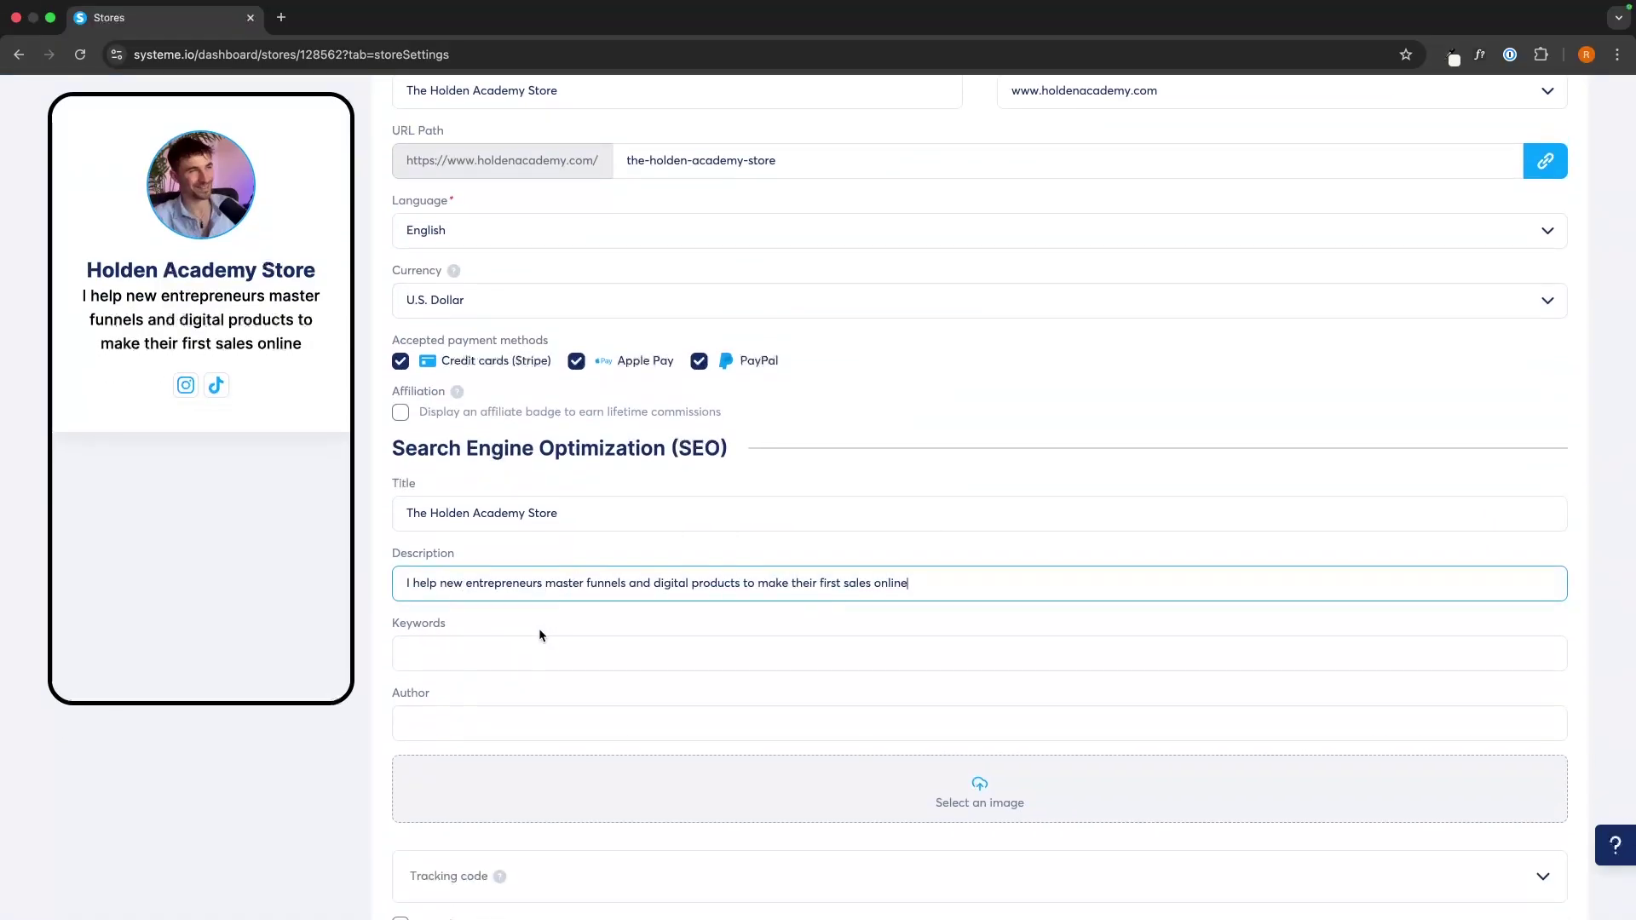
Enter the SEO keywords "funnels, systeme.io, systeme, beginners, make money online"
scroll(538, 627, "down", 1)
left_click(487, 592)
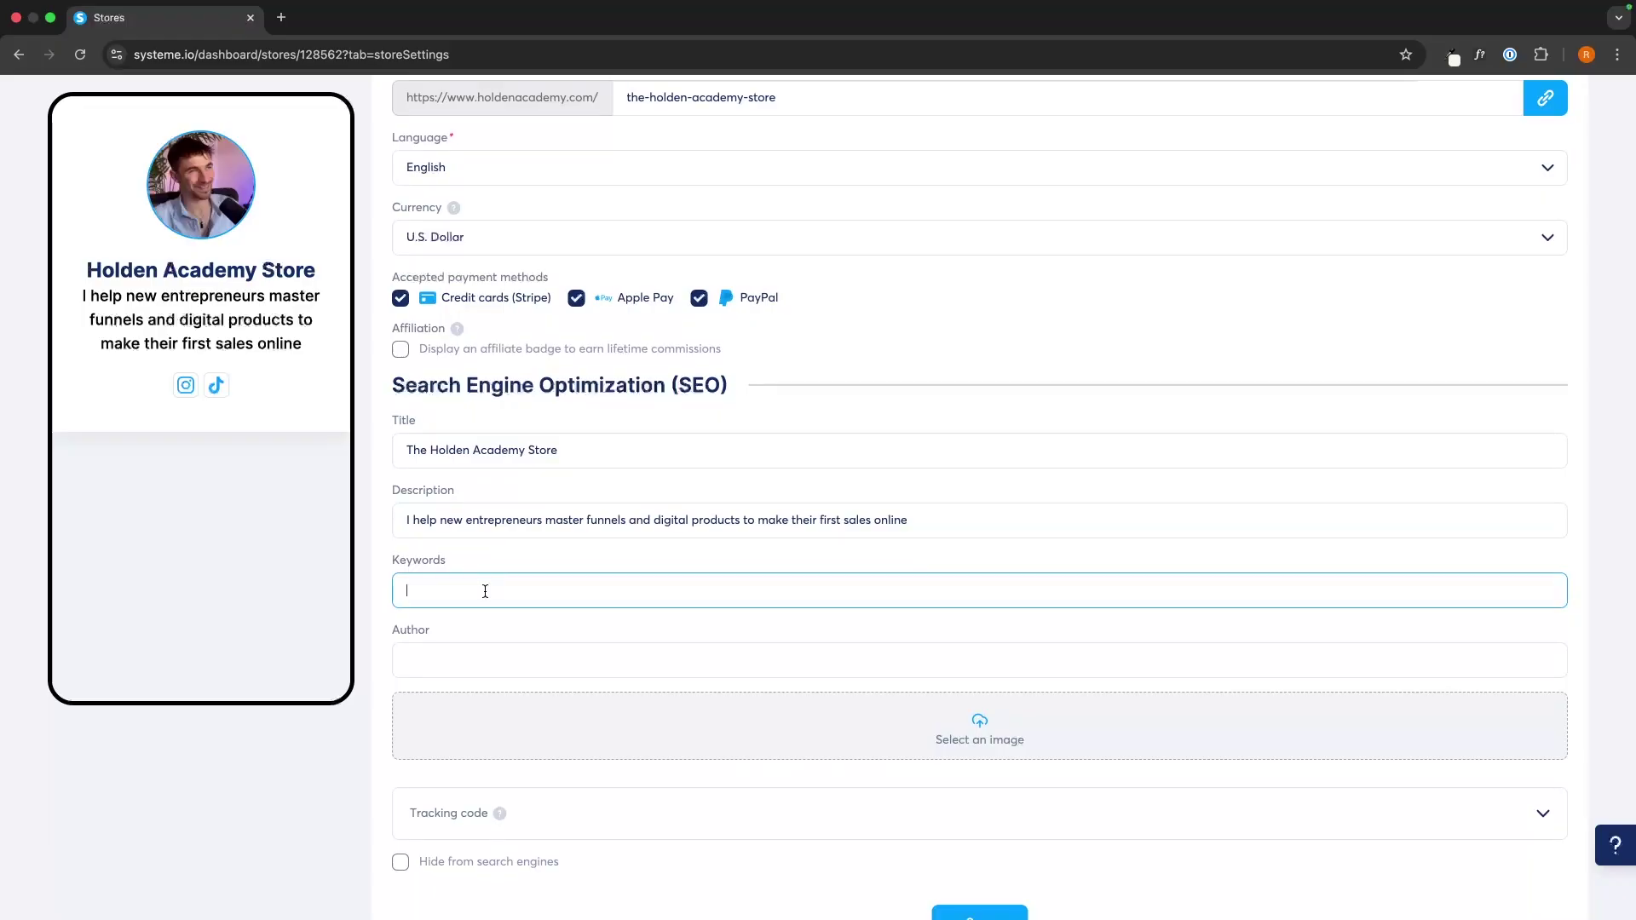
type("funnels, systeme.io, systeme, beginners, ")
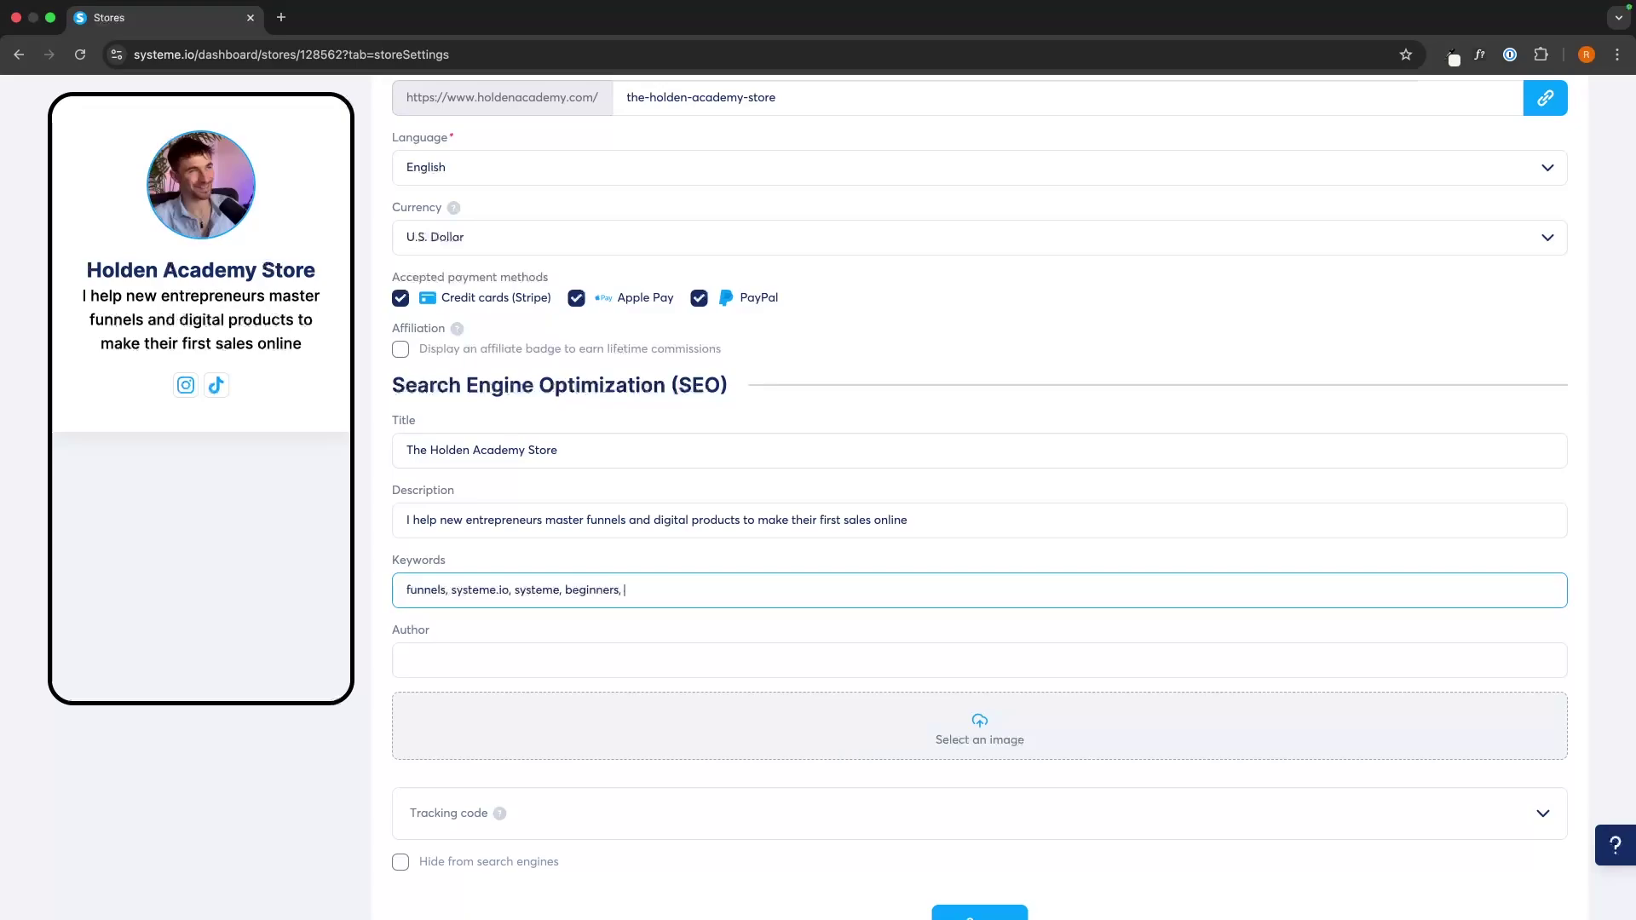
type("make money online")
left_click(431, 546)
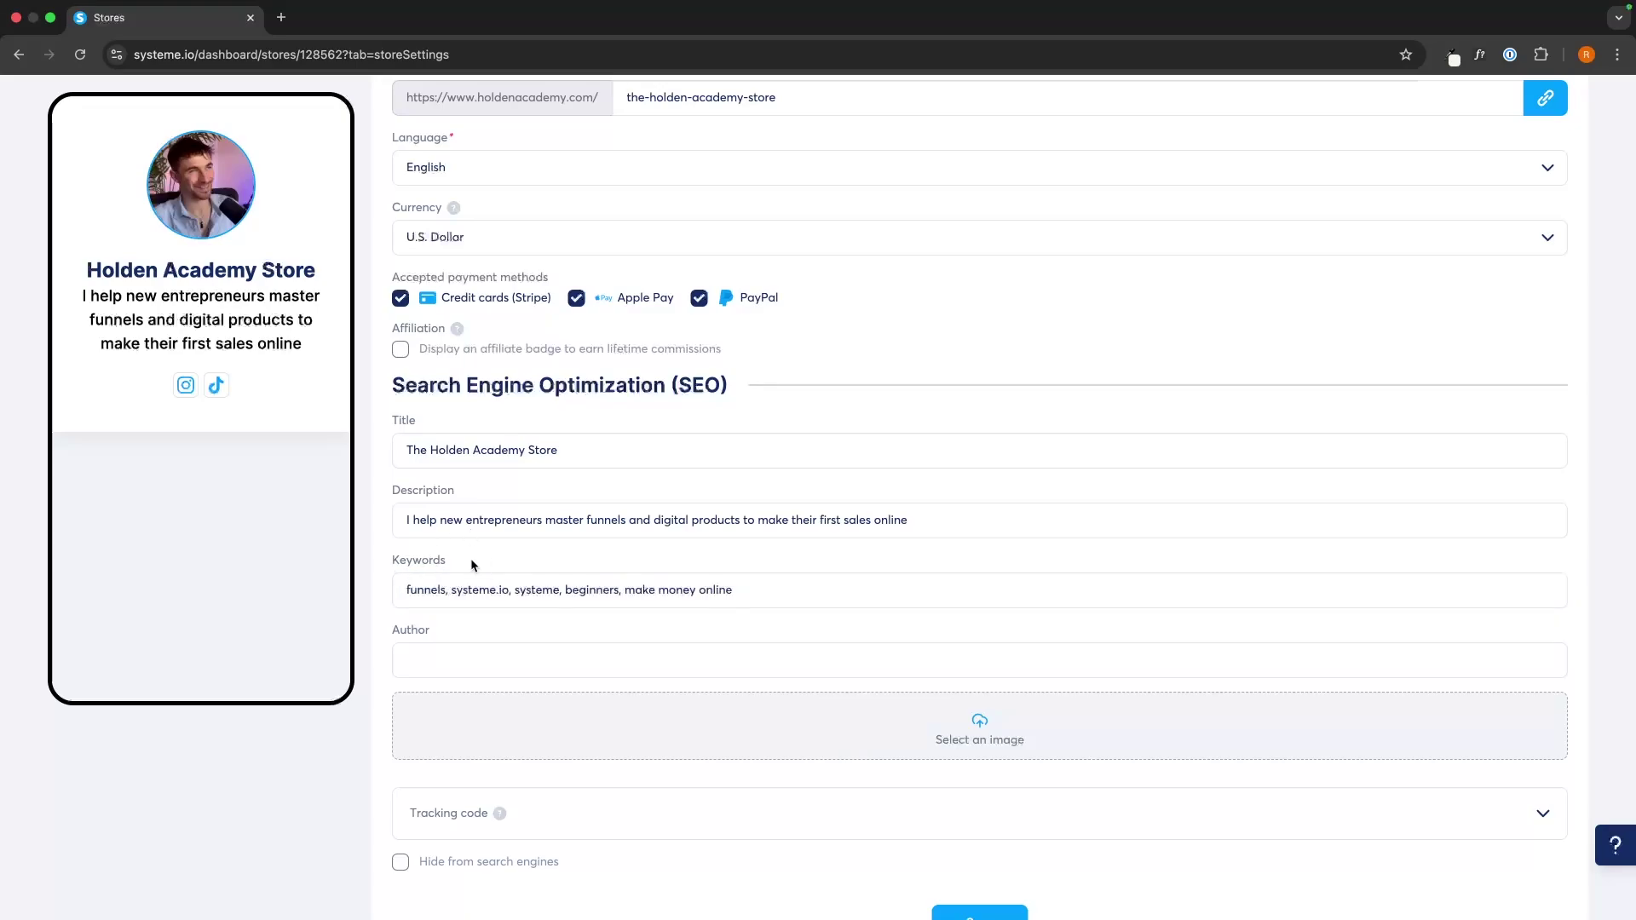
Set the SEO author to "Holden Academy" and save the store settings
scroll(471, 559, "down", 1)
left_click(461, 596)
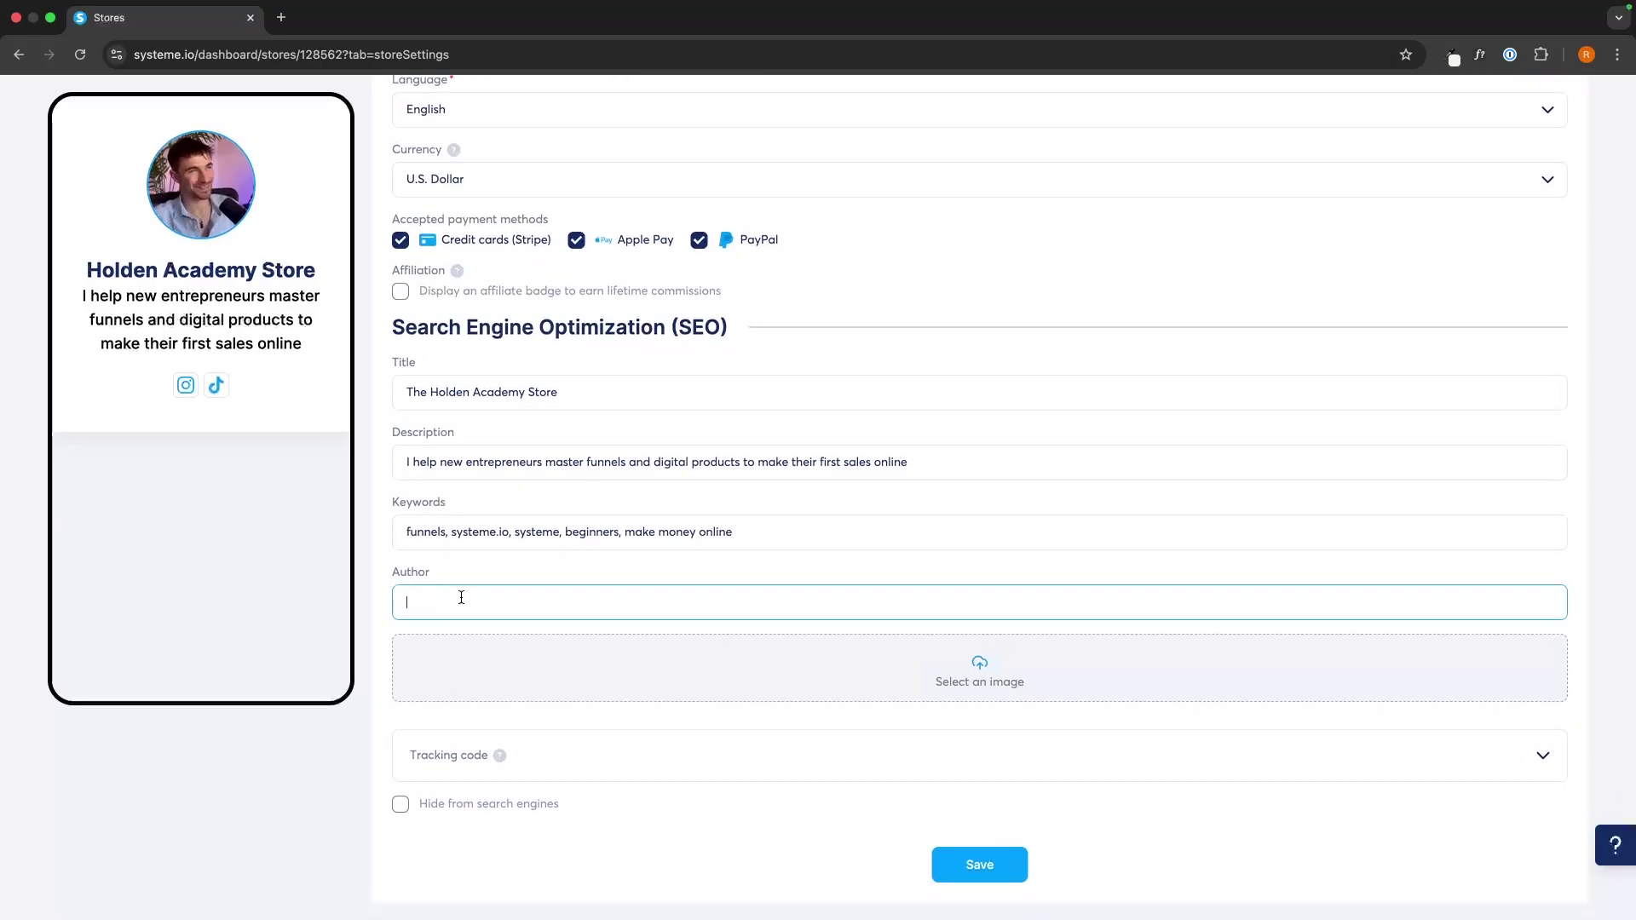
type("R")
key("BackSpace")
type("Holden Academy")
left_click(980, 866)
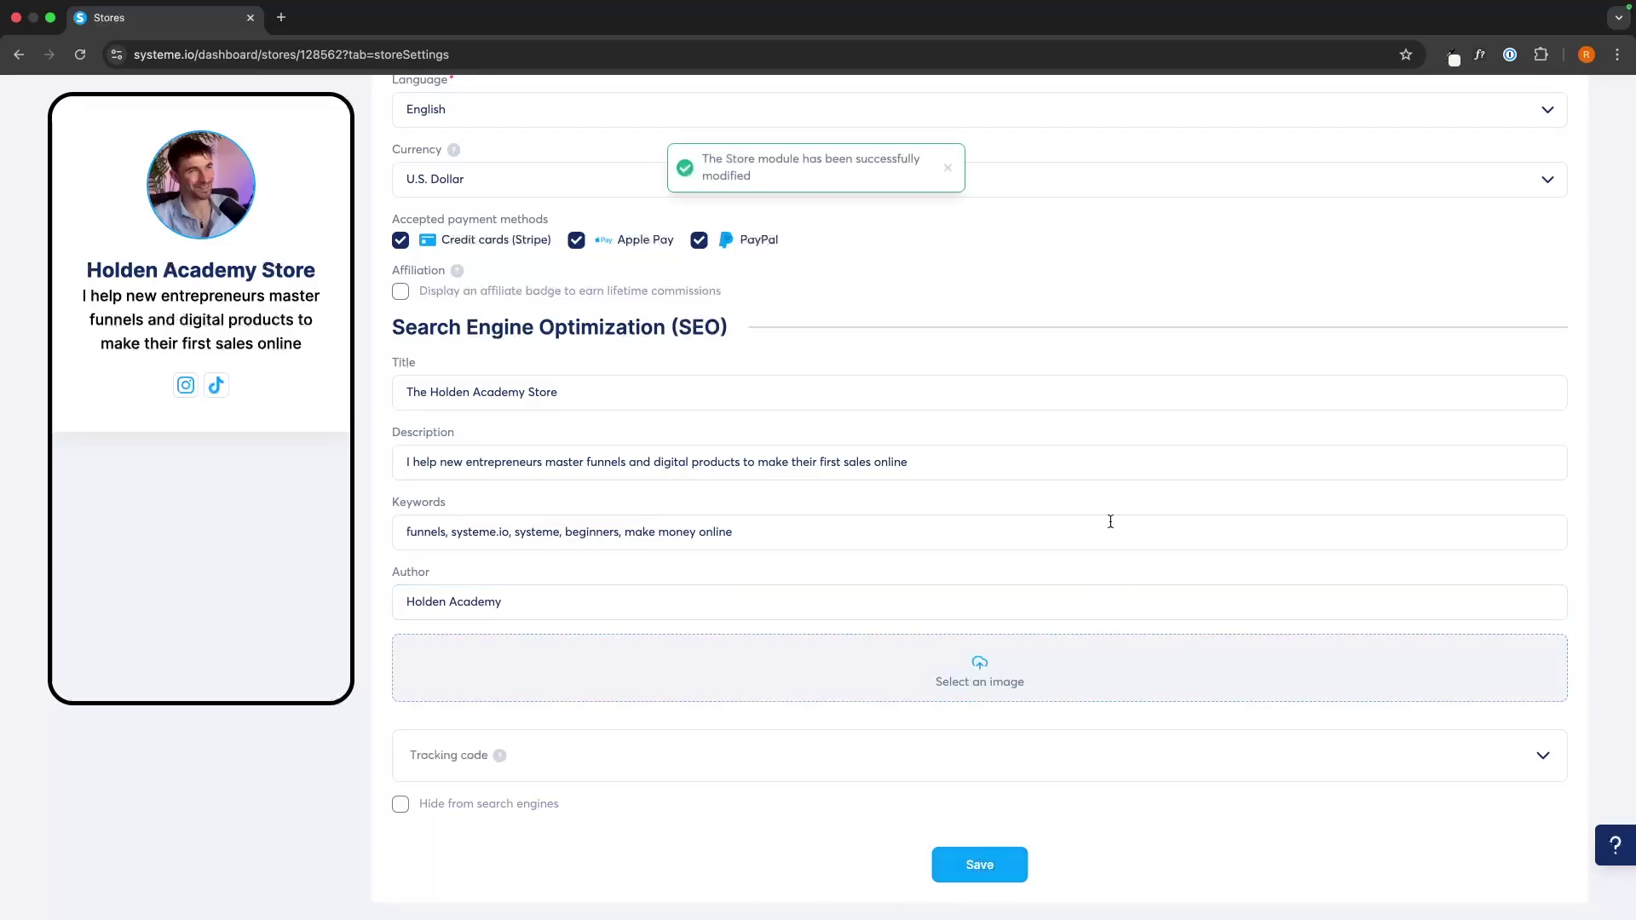
Return to The Holden Academy Store and start a new product that redirects to an external link
scroll(1110, 522, "up", 5)
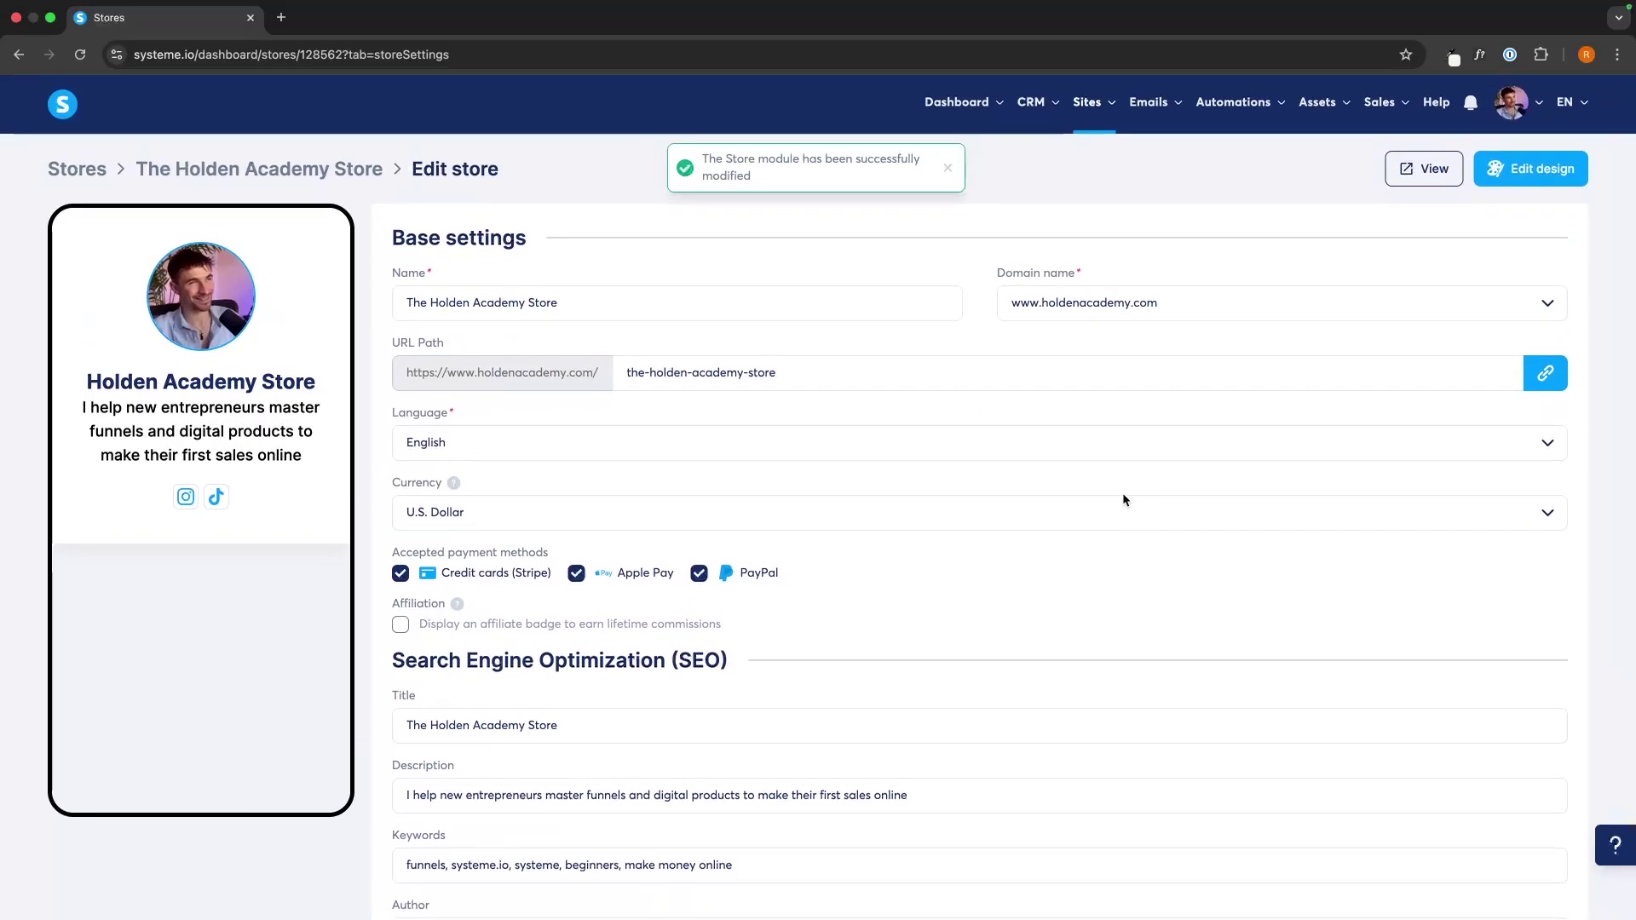
left_click(324, 169)
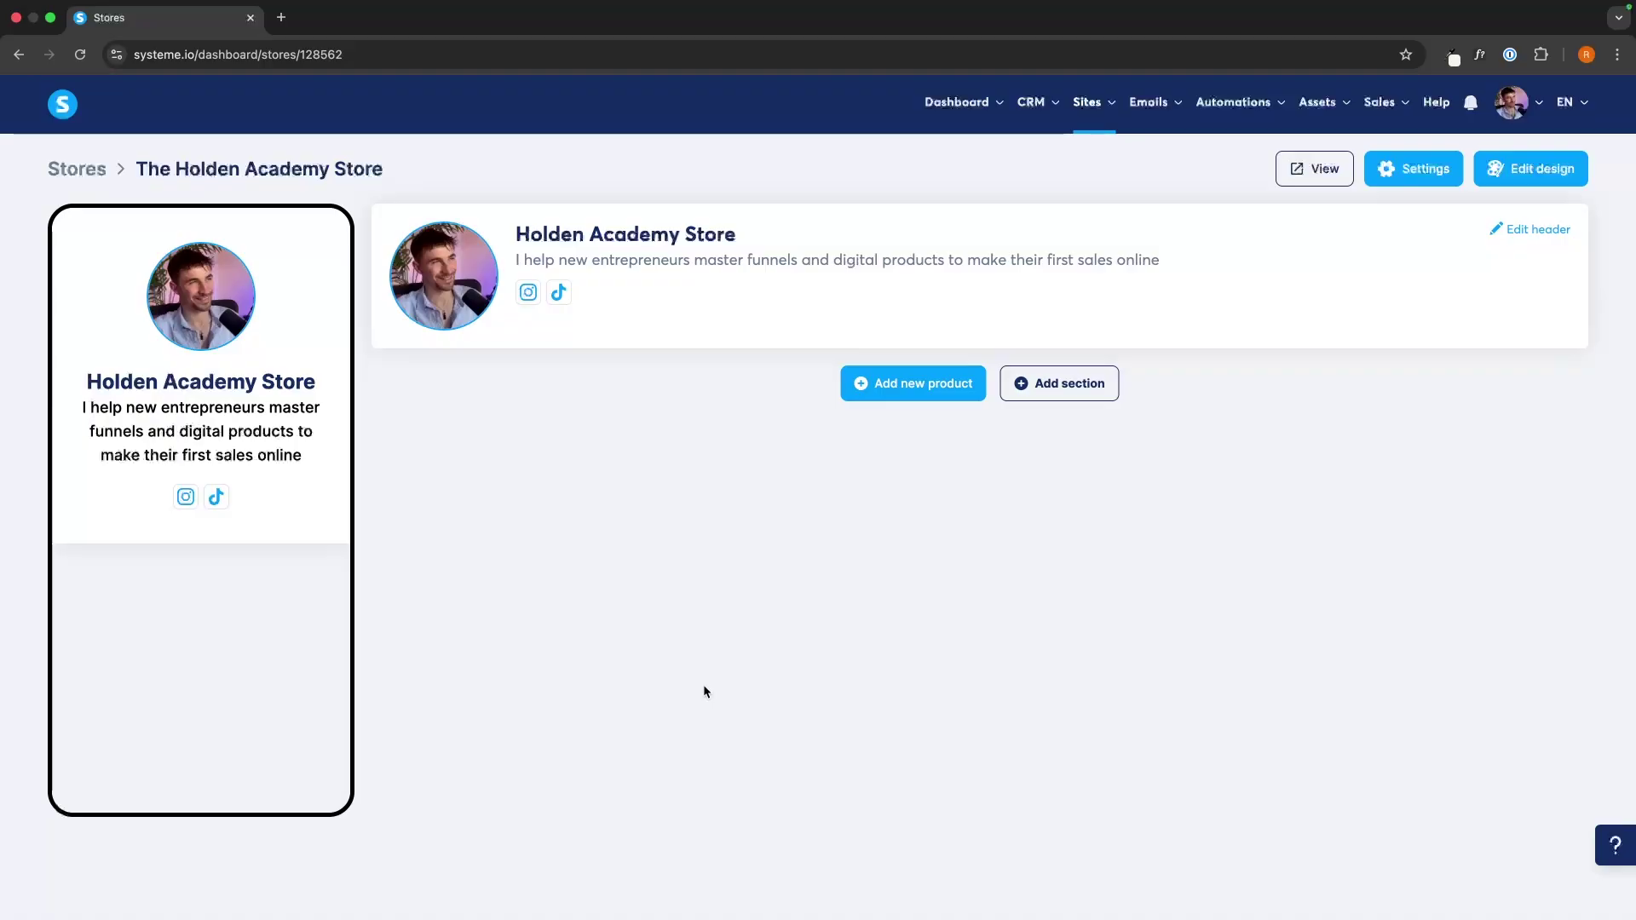
left_click(919, 375)
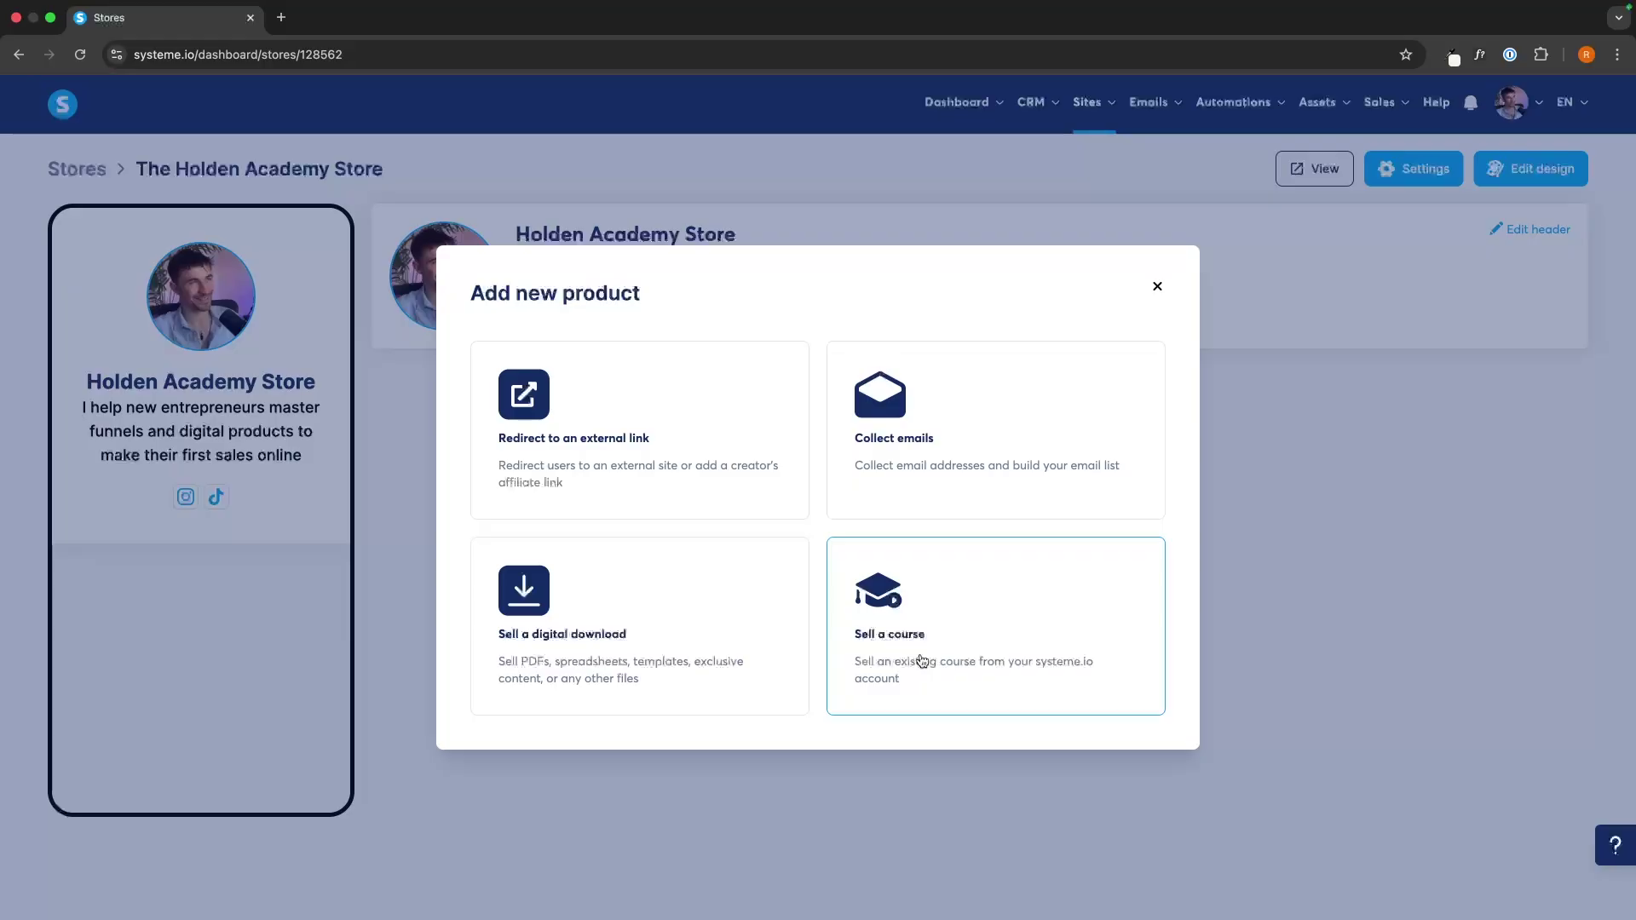
left_click(636, 452)
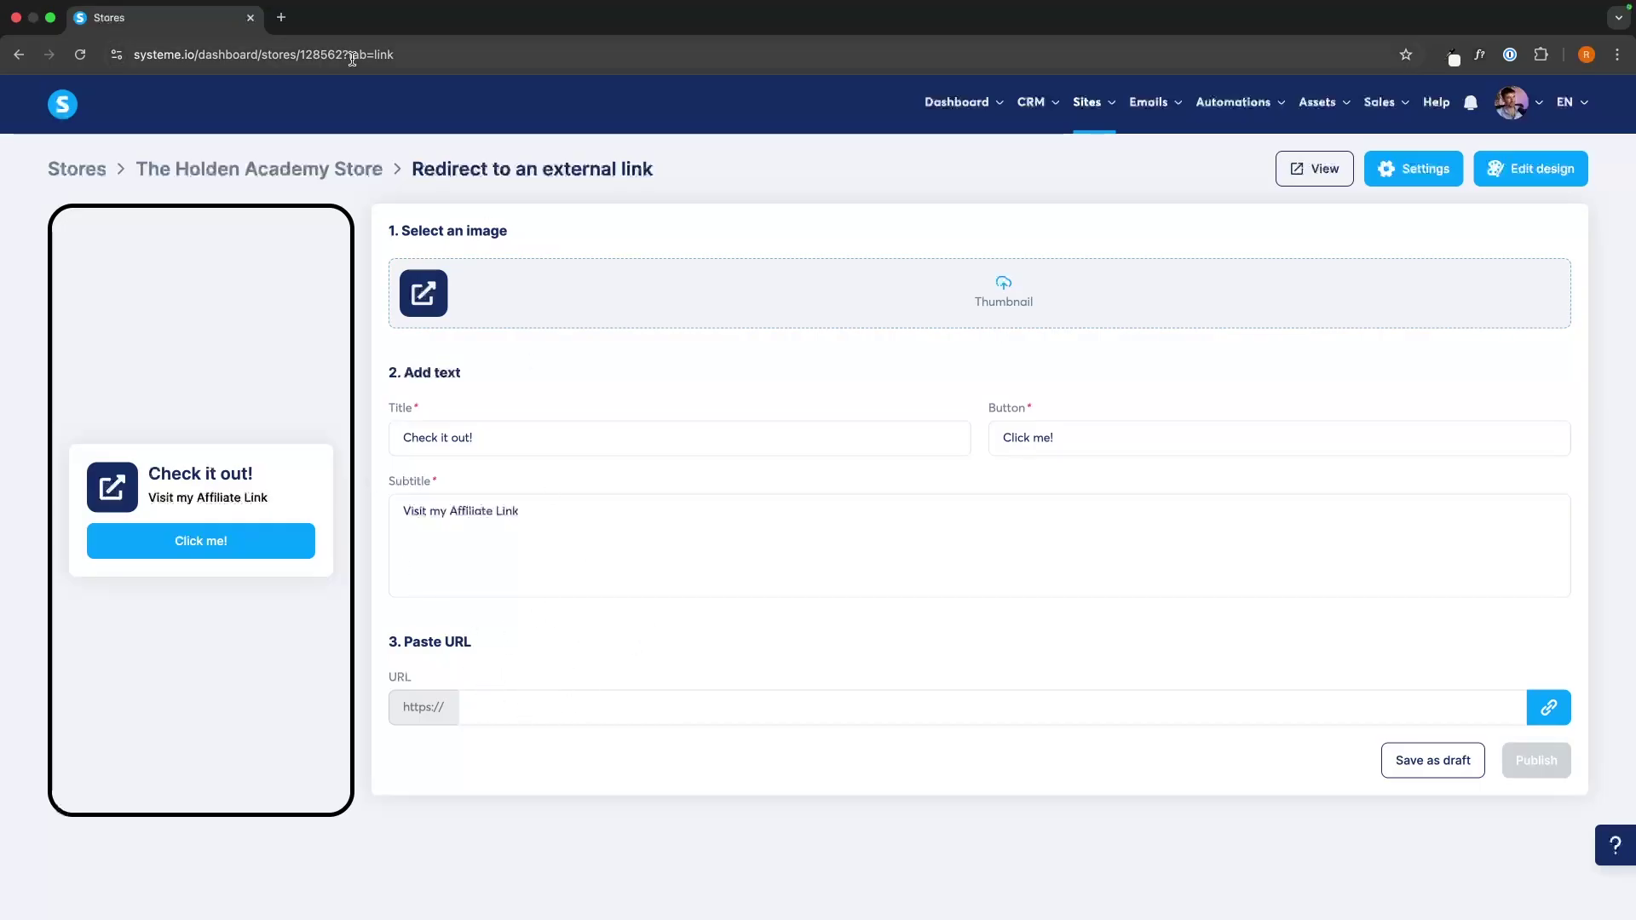
Go to systeme.io in a new browser tab, sign in and open the list of funnels
left_click(281, 17)
type("systeme.io")
key("Return")
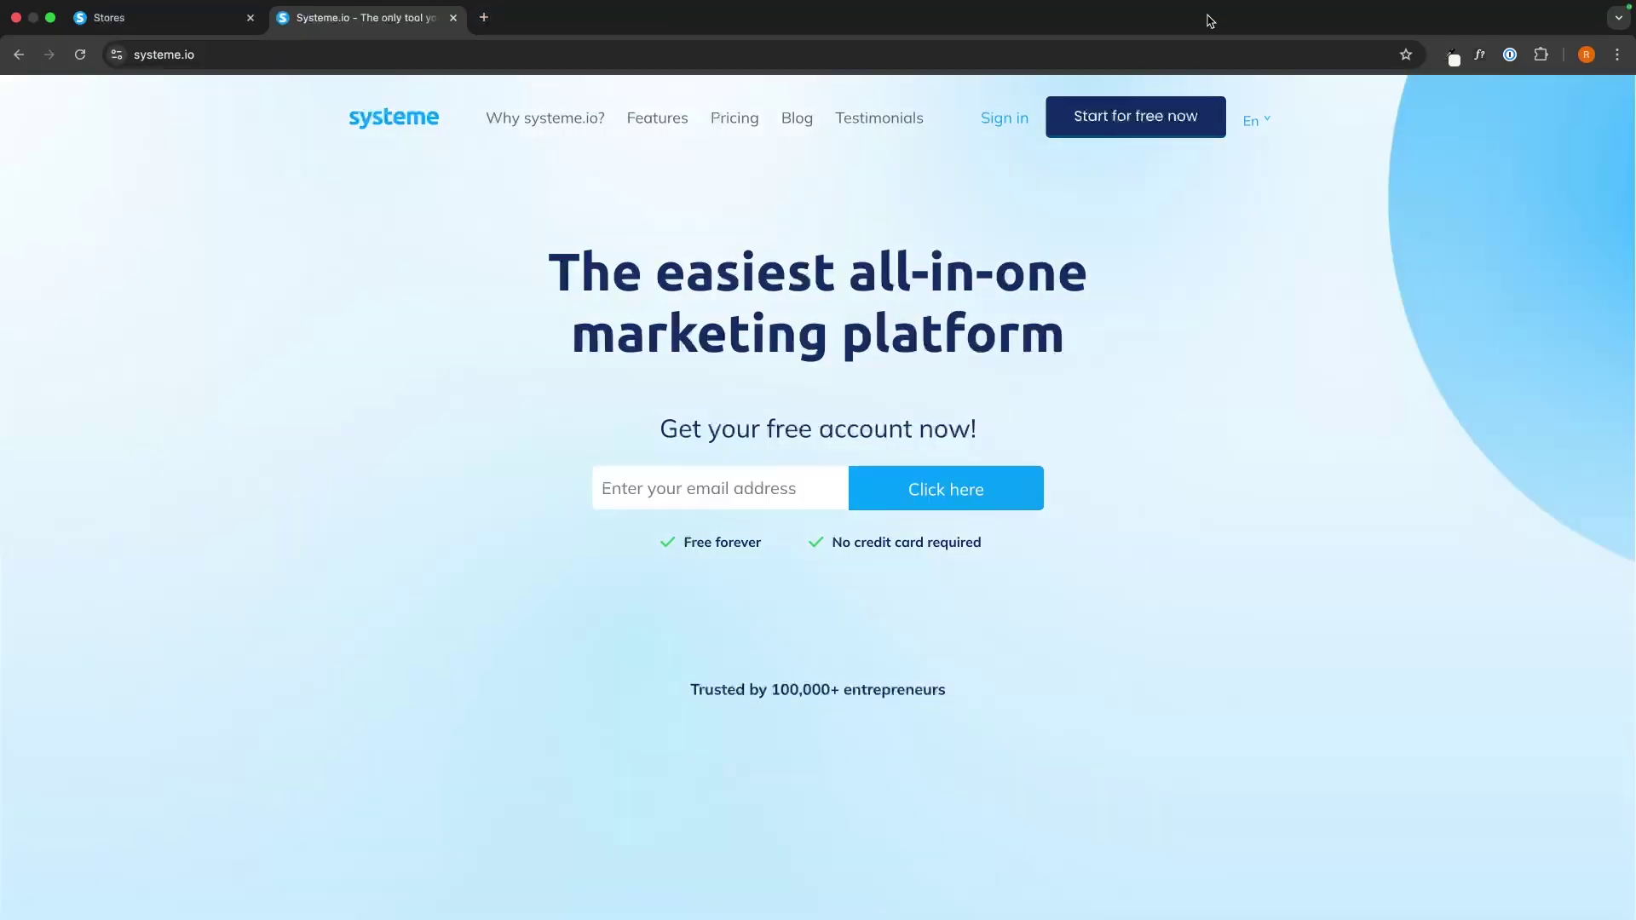
left_click(1005, 117)
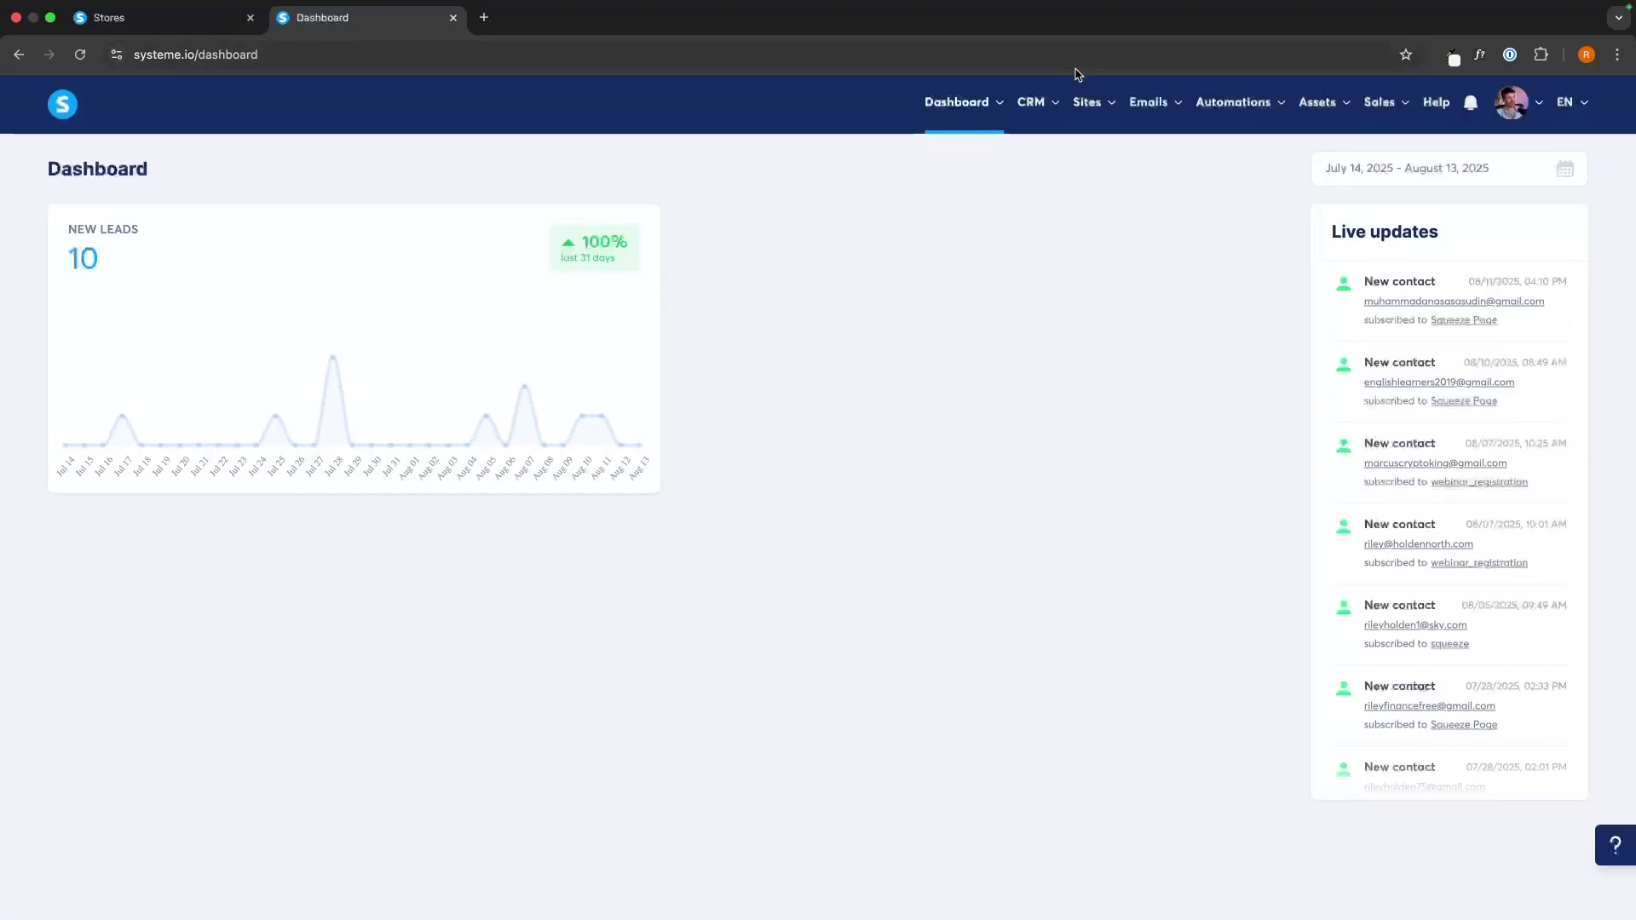
mouse_move(1096, 136)
left_click(1092, 178)
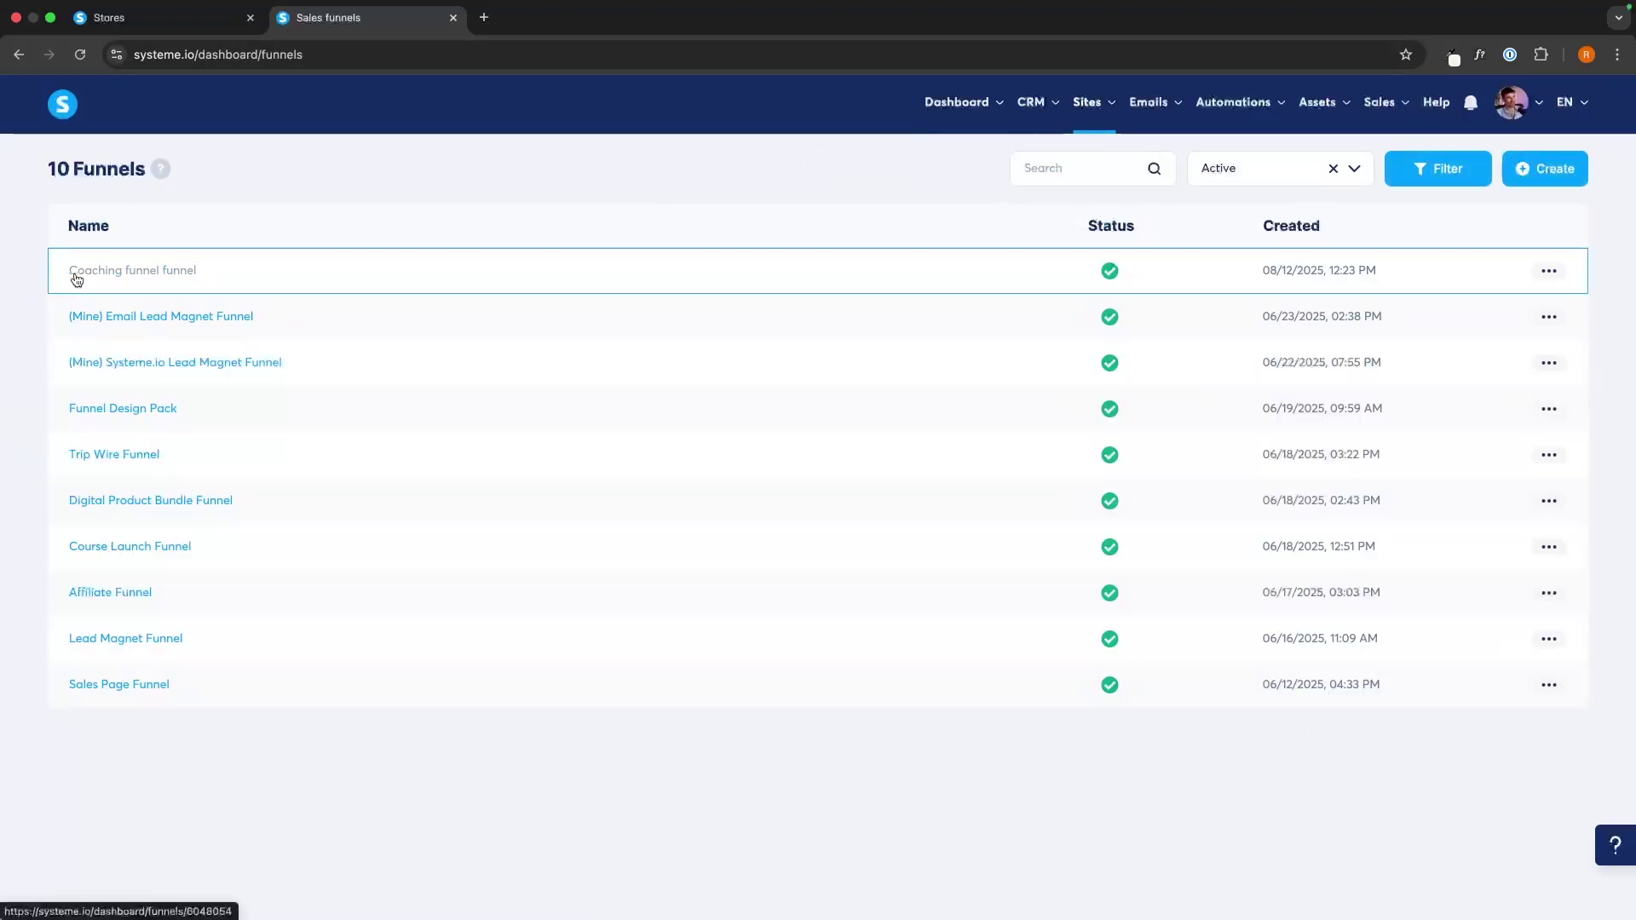
Copy the Squeeze Page URL of the "Coaching funnel funnel" and paste it as the external-link product's URL
left_click(165, 273)
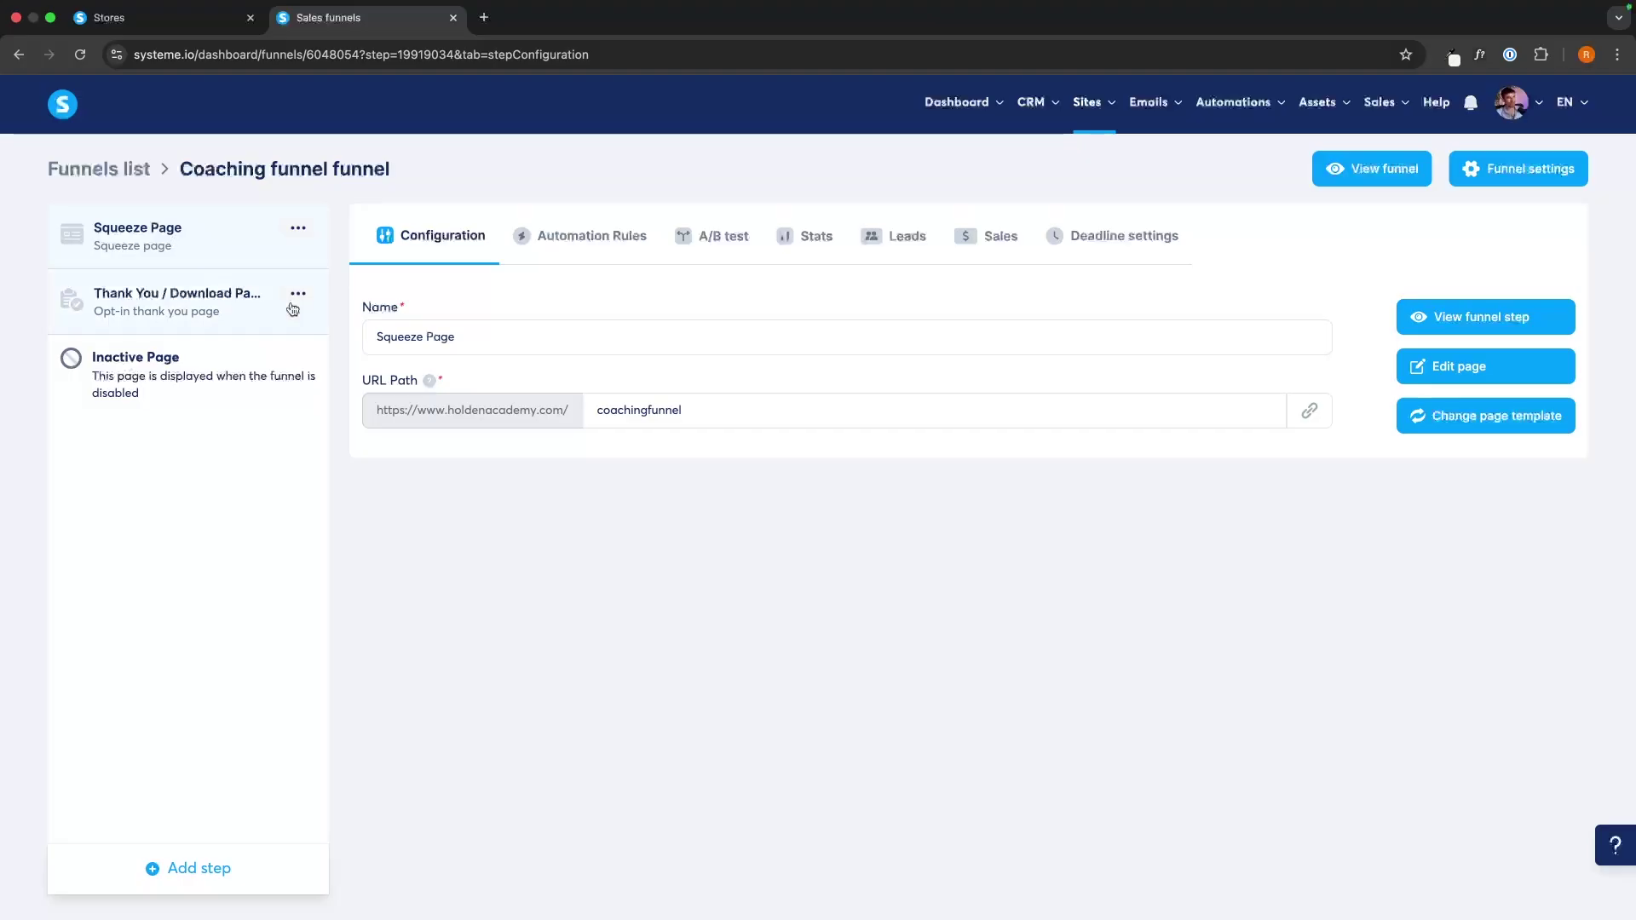
left_click(1309, 411)
key("ctrl+shift+Tab")
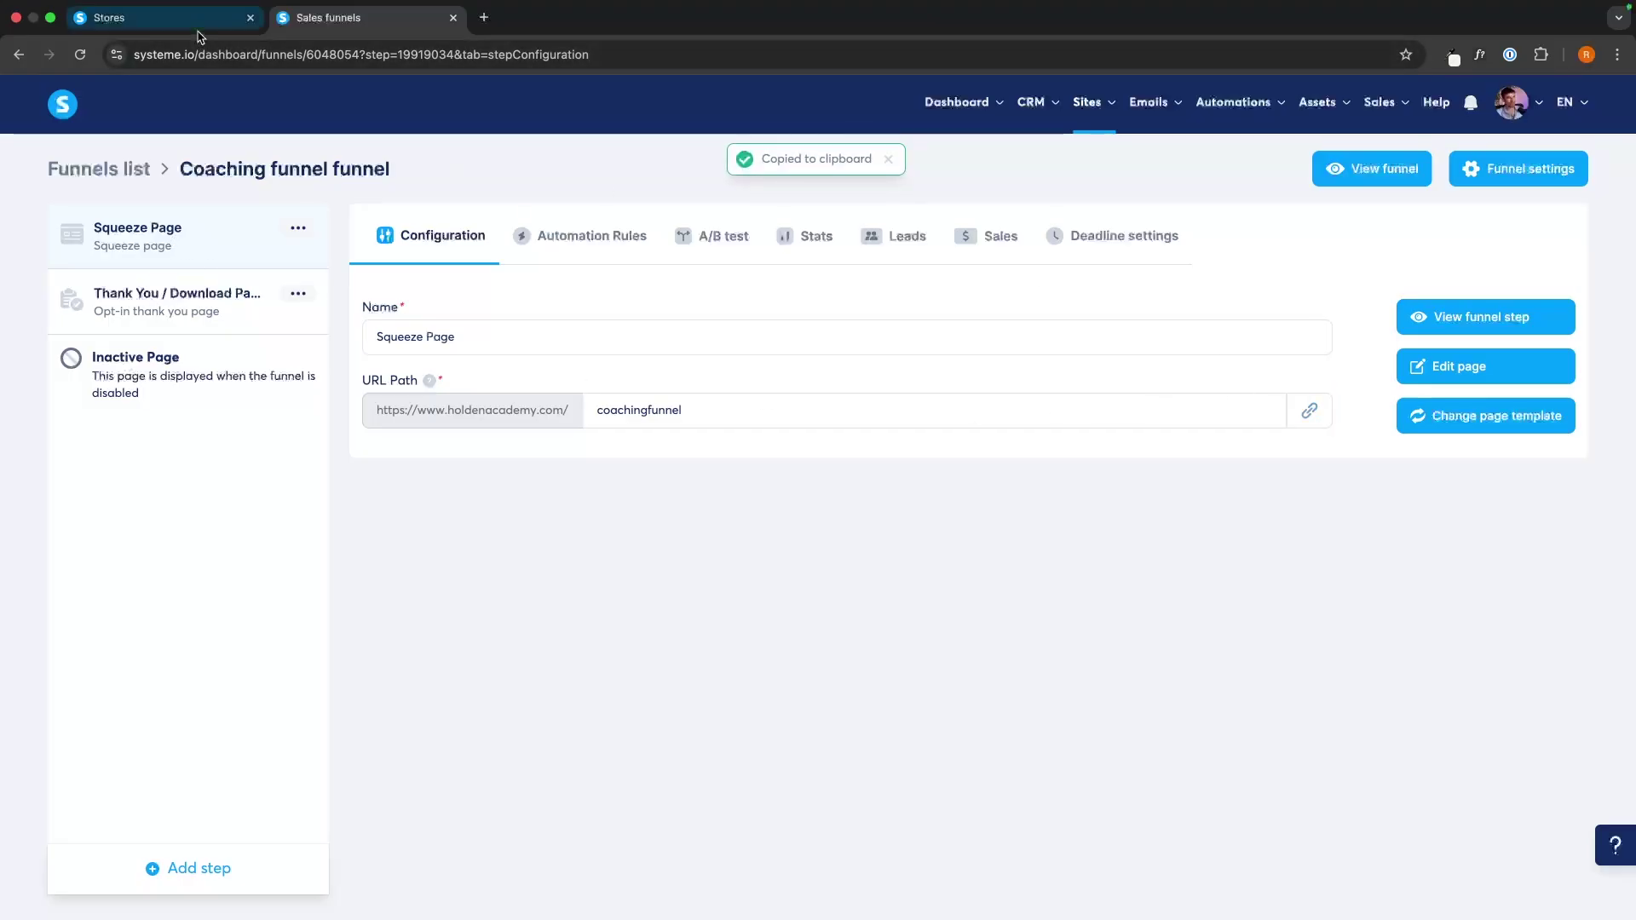
left_click(540, 700)
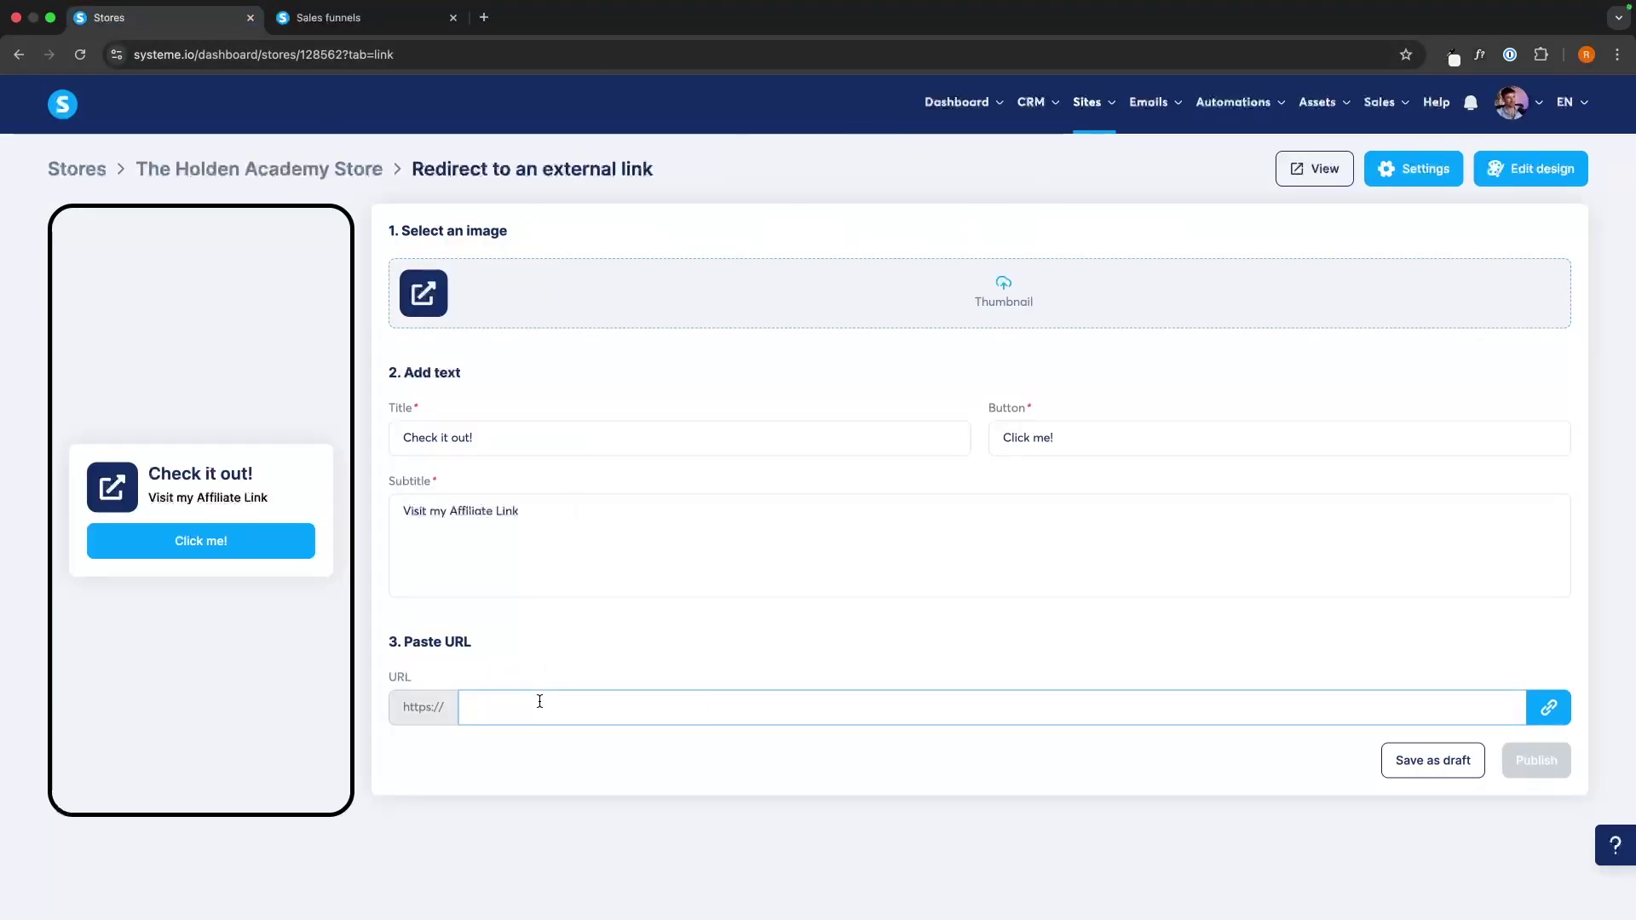
key("super+v")
left_click(645, 646)
Set the external-link product's title to "Join my coaching program"
left_click(474, 435)
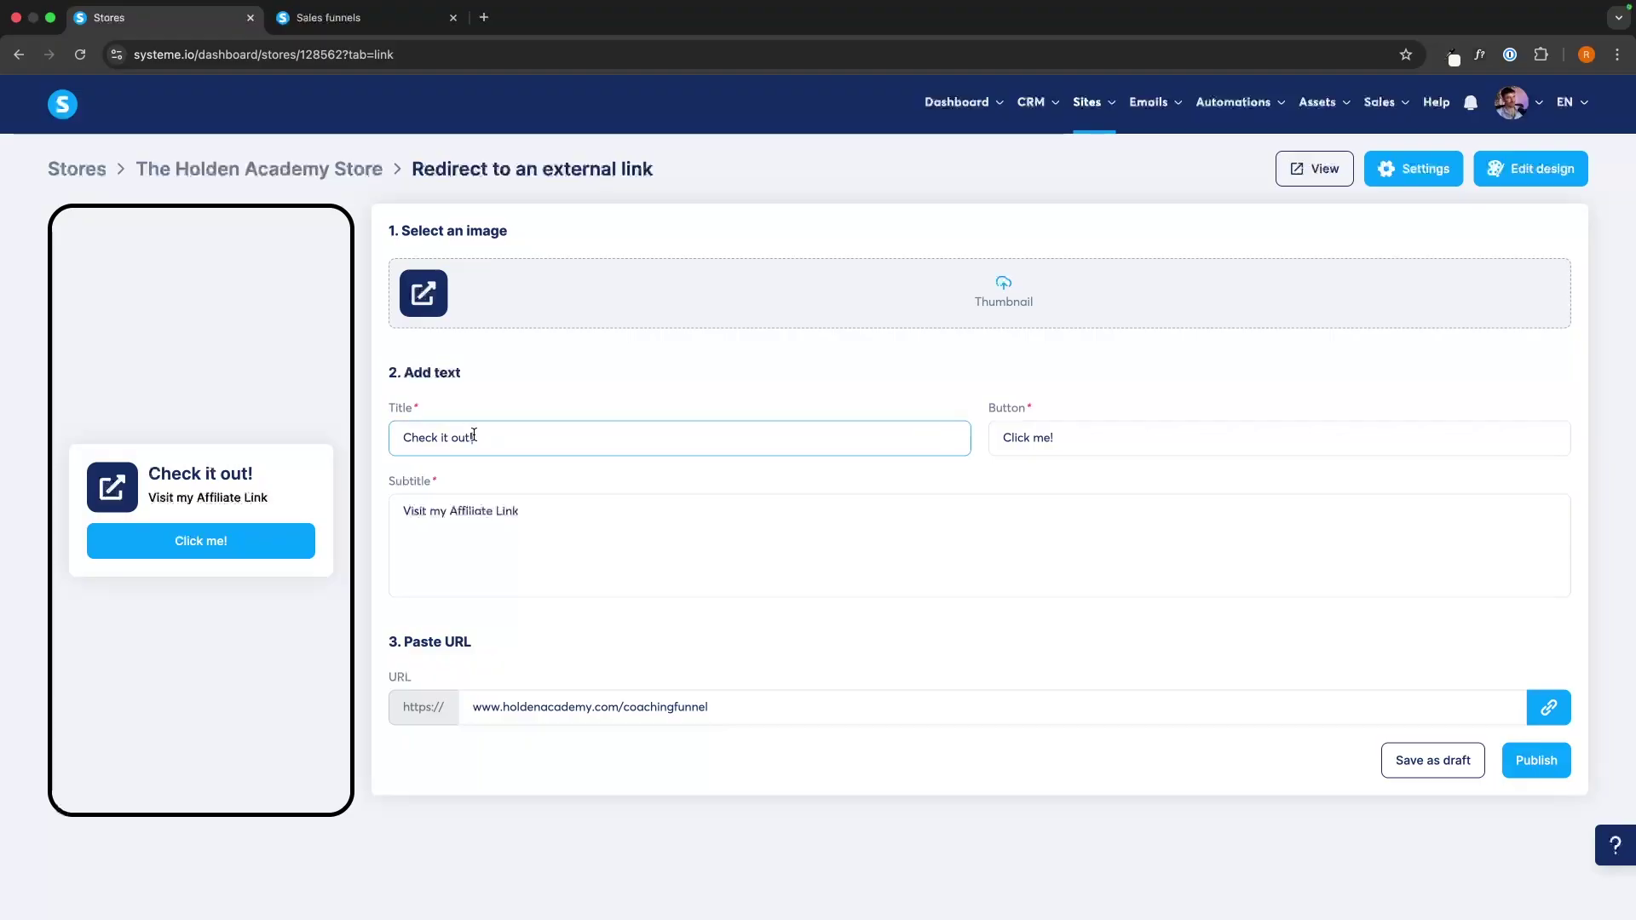
left_click_drag(474, 436, 401, 435)
type("Join ")
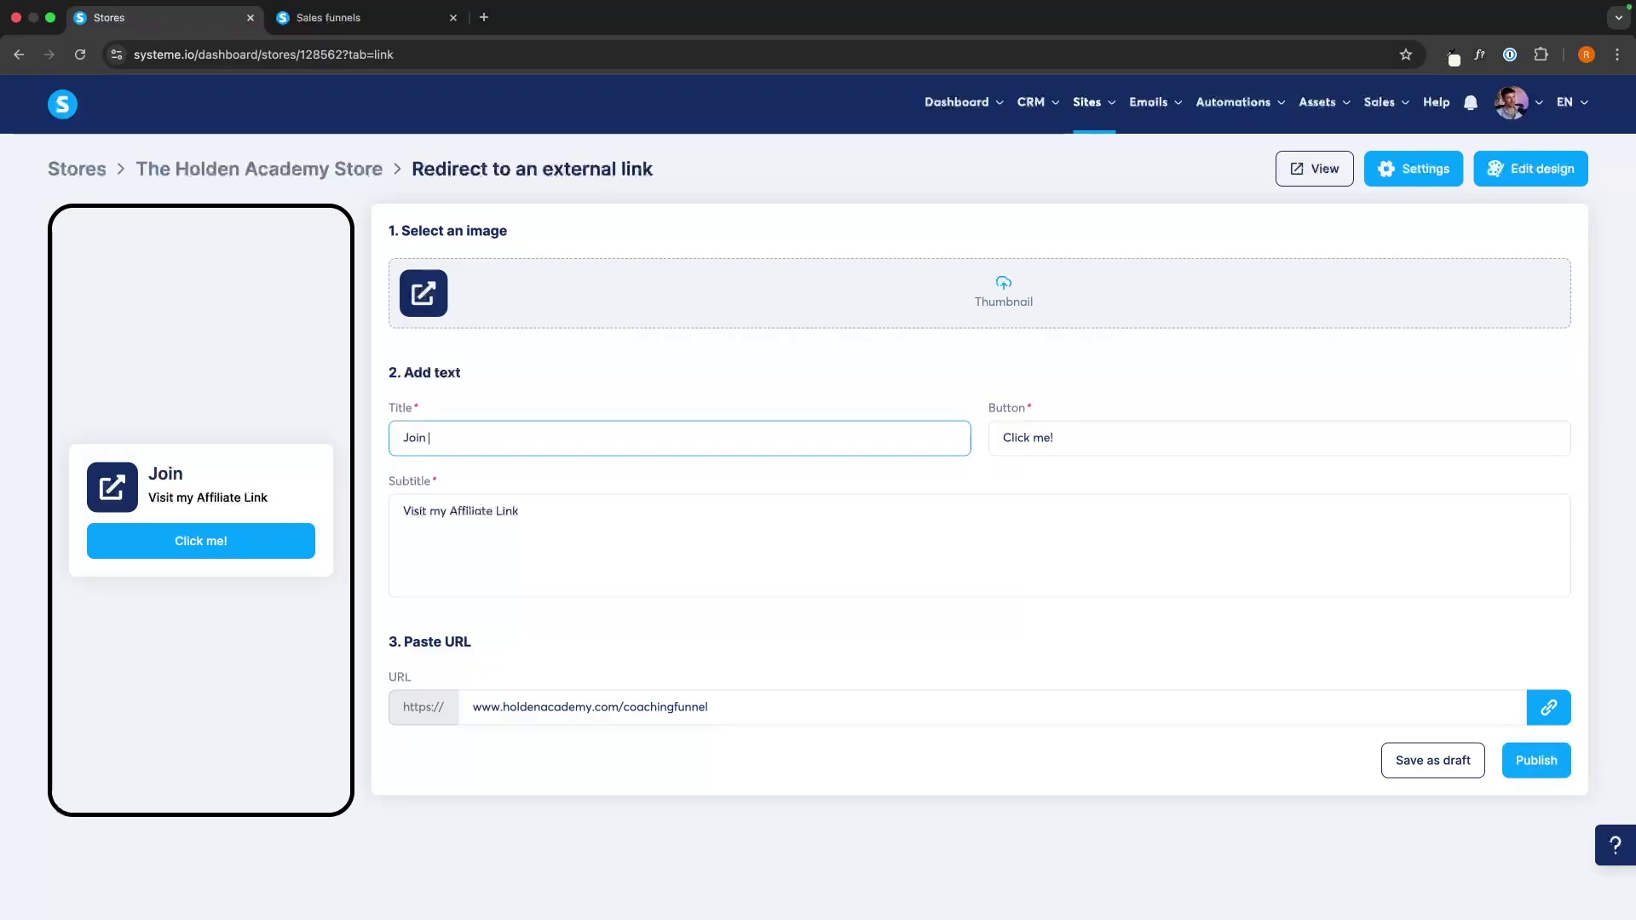
type("my coaching program")
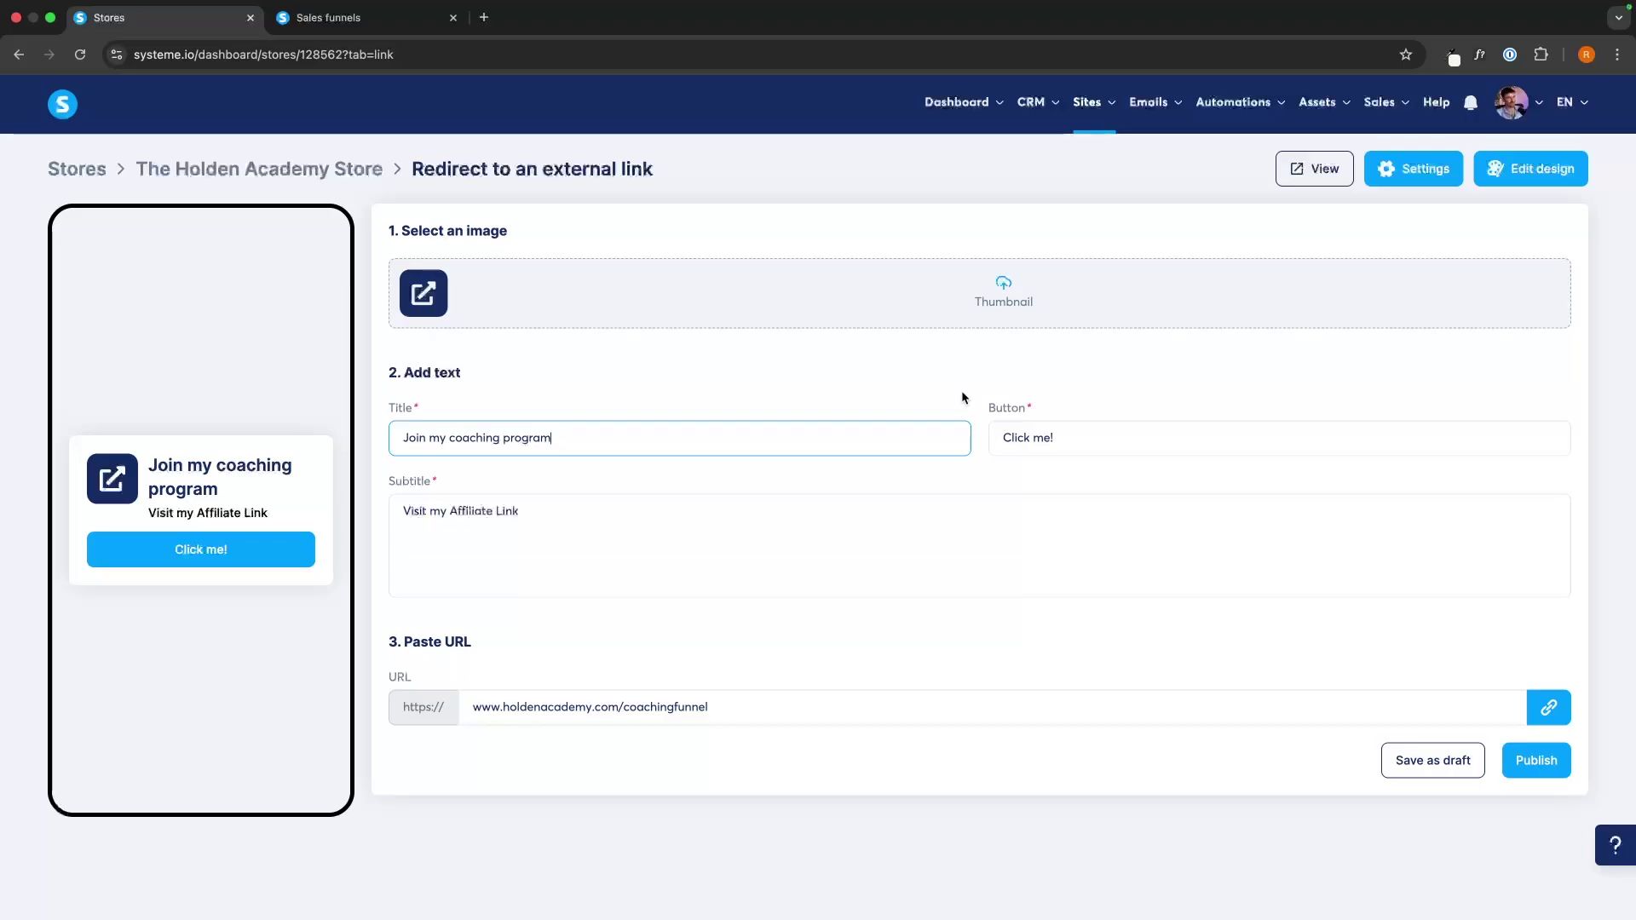
Change the product's button text to "I want to join!"
left_click(1045, 437)
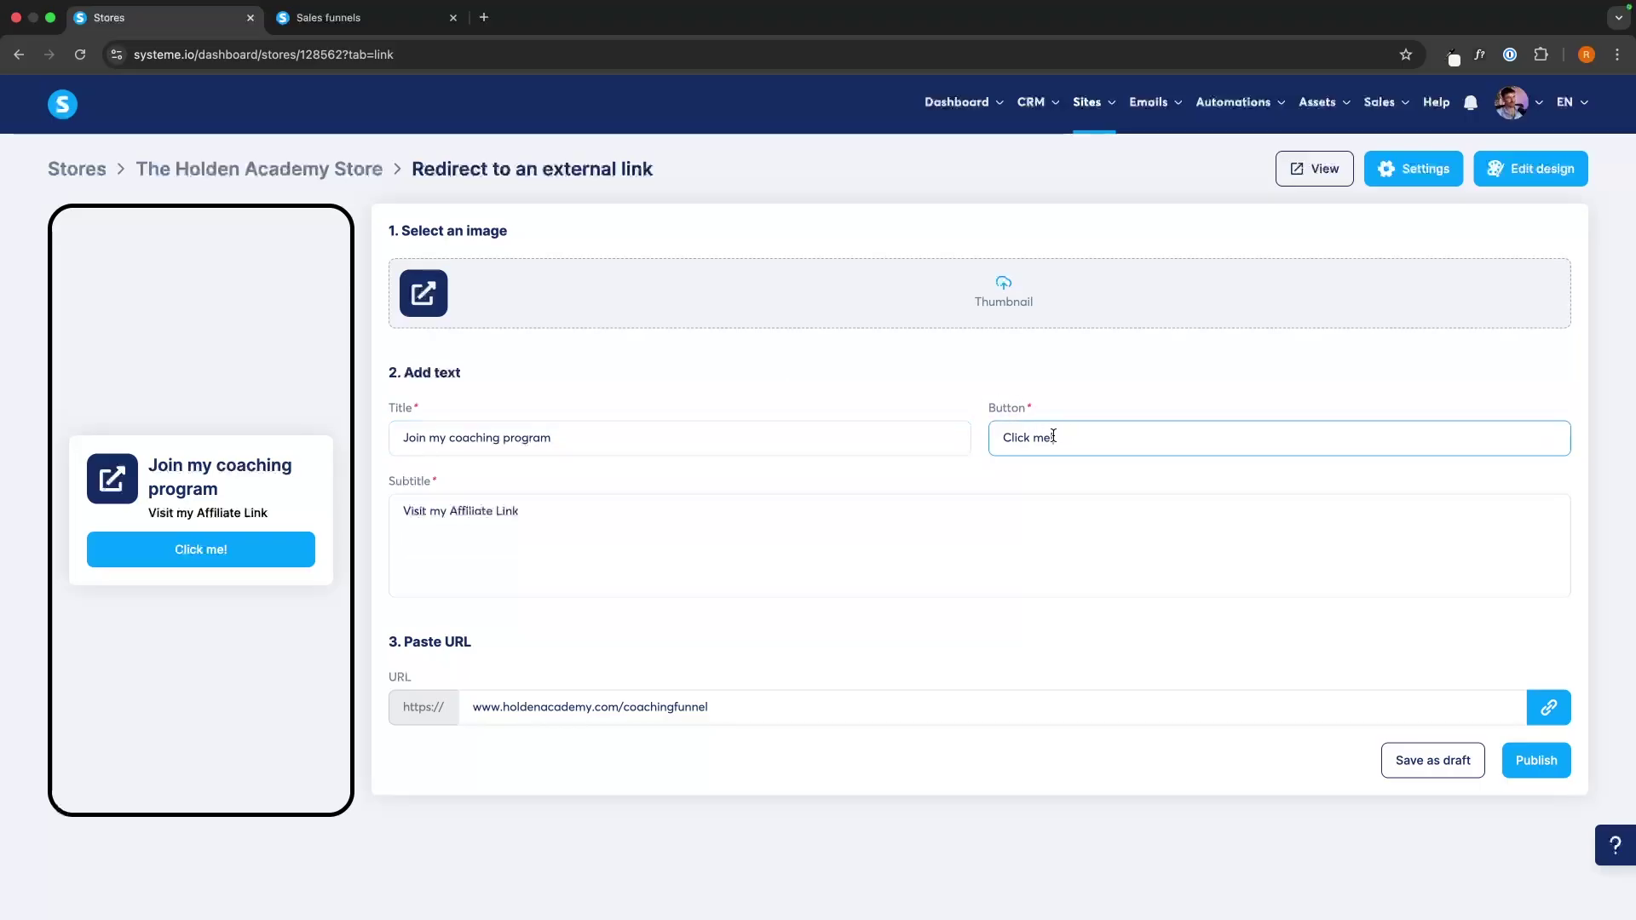
left_click_drag(1048, 437, 987, 435)
type("I wnat")
key("BackSpace")
key("BackSpace")
key("BackSpace")
type("ant to join")
Replace the product's subtitle with "Accepting new applicants for the next 6 days"
left_click_drag(519, 512, 386, 515)
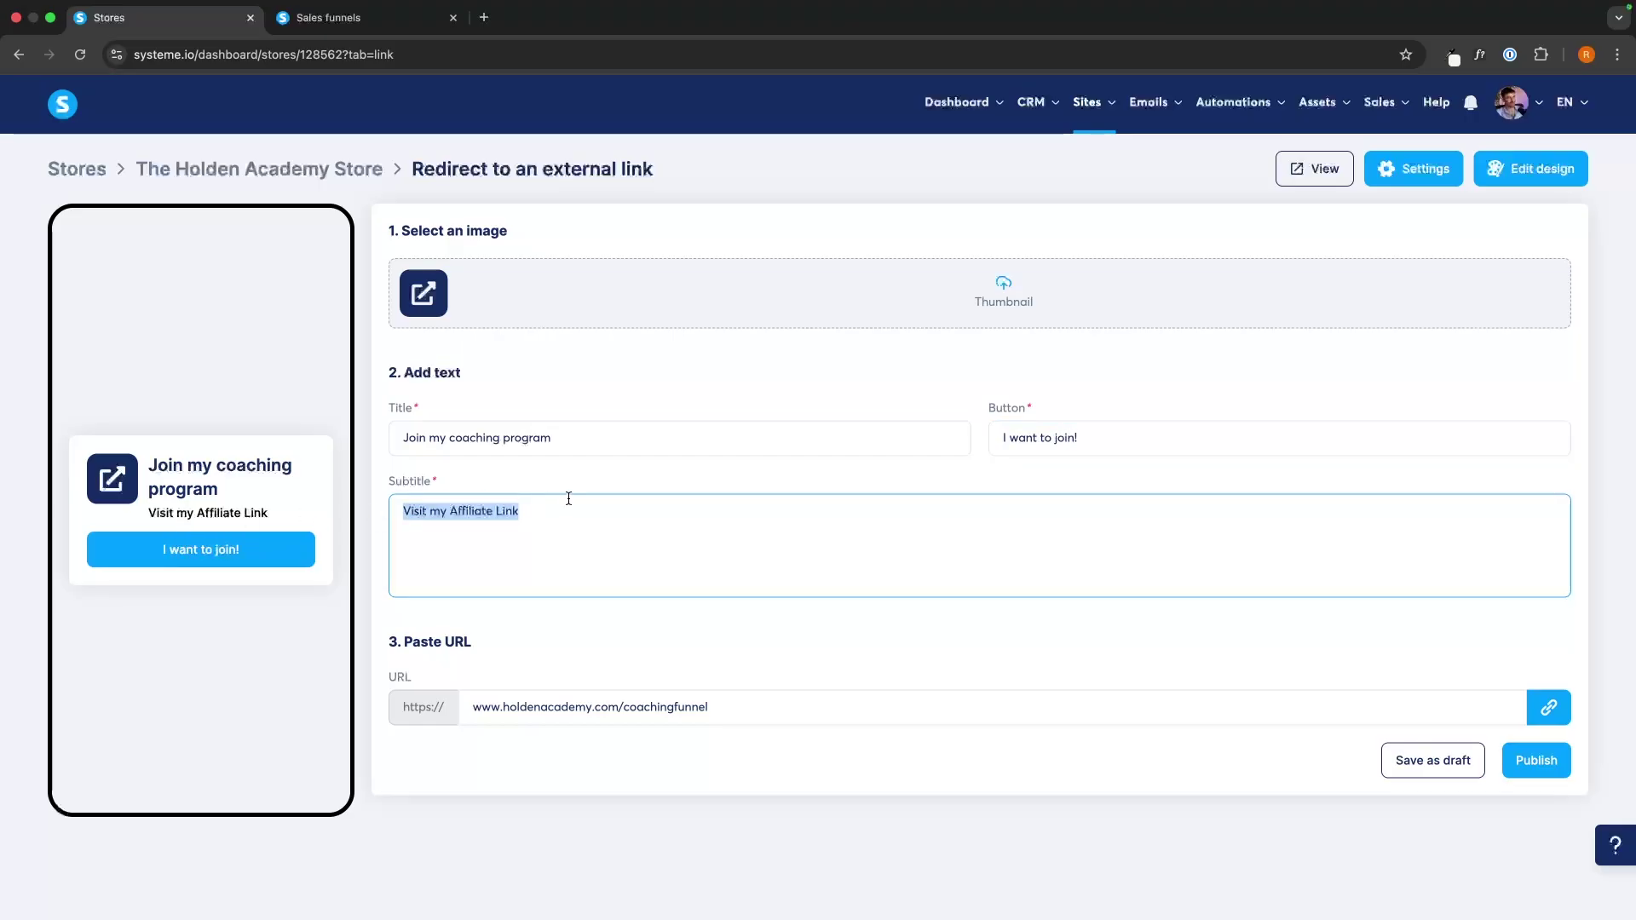
type("Accepting ")
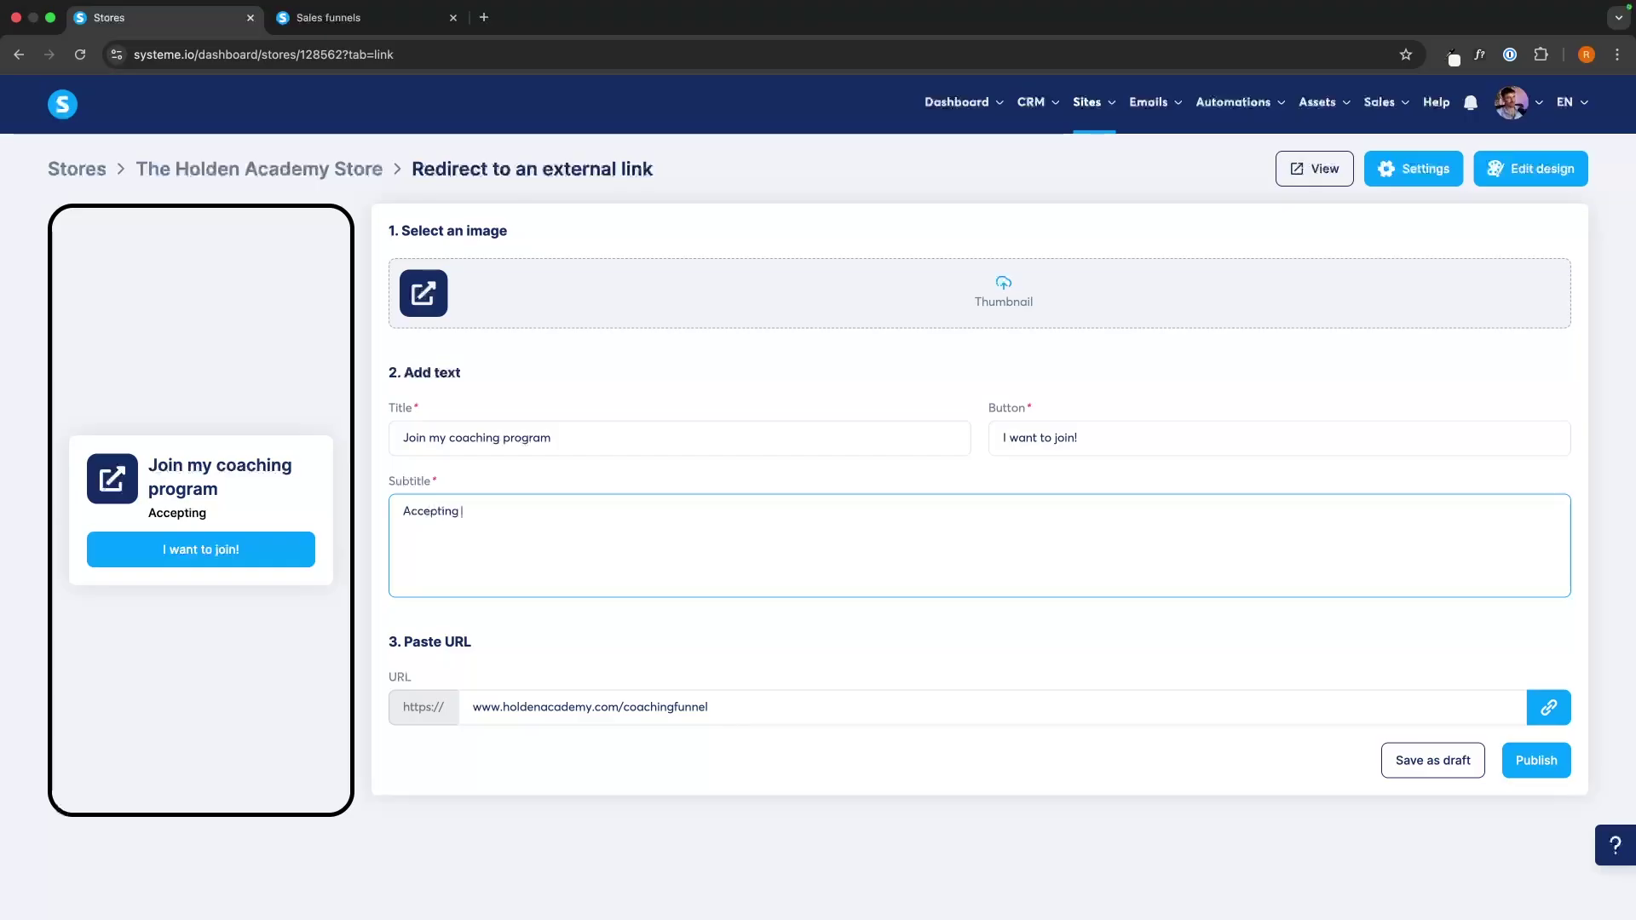
type("new applicants for the next ")
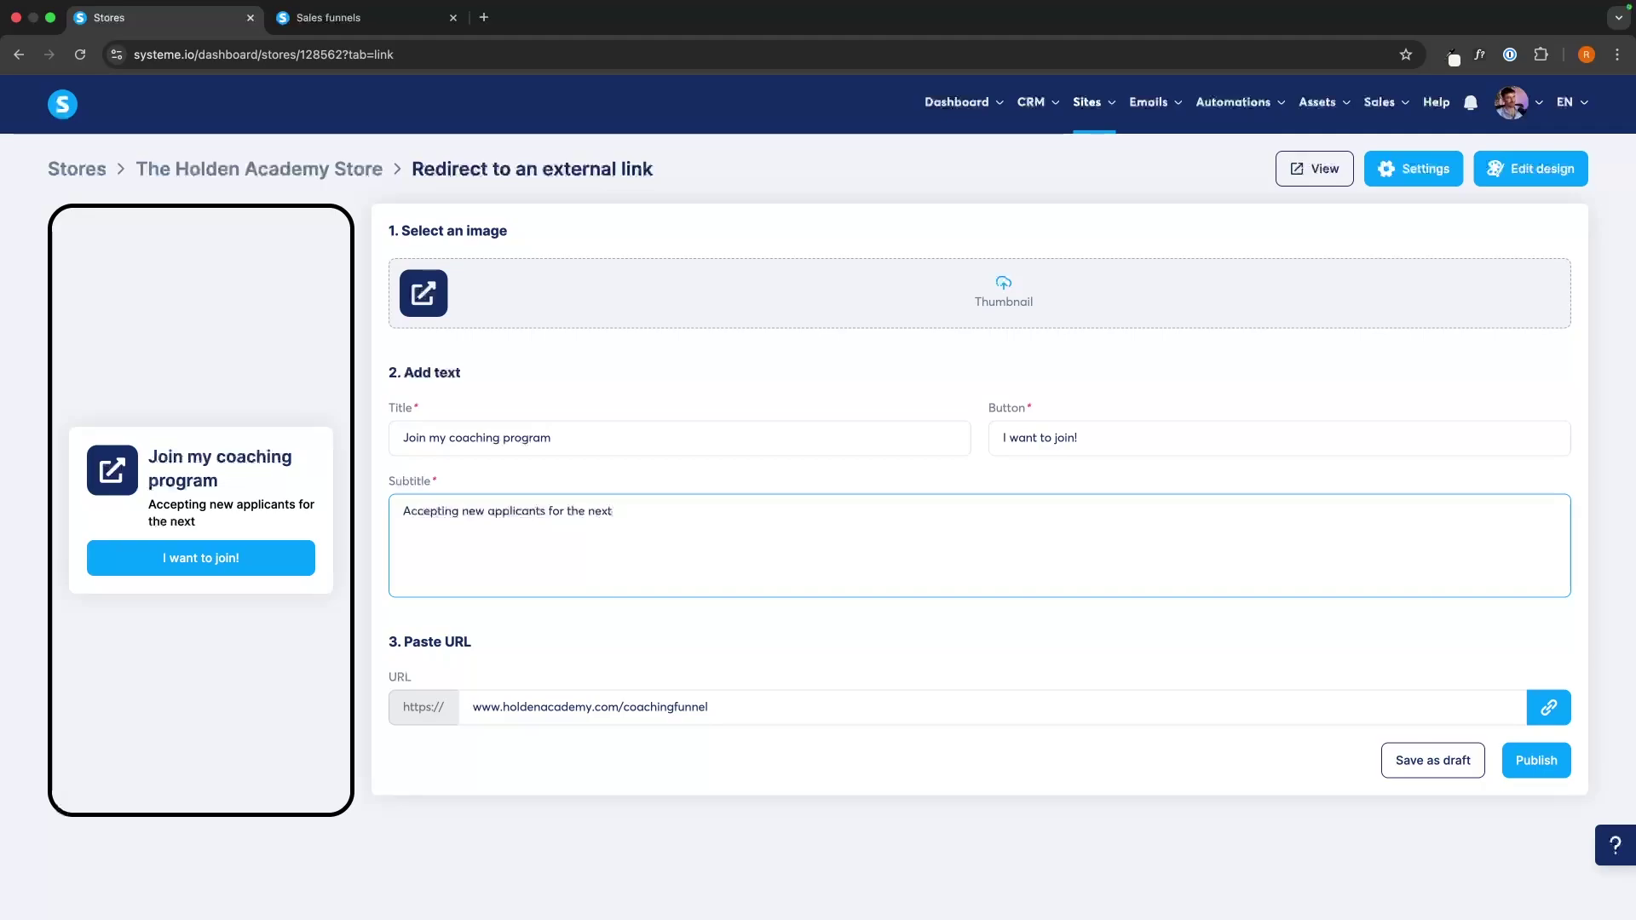
type("6 days")
left_click(868, 304)
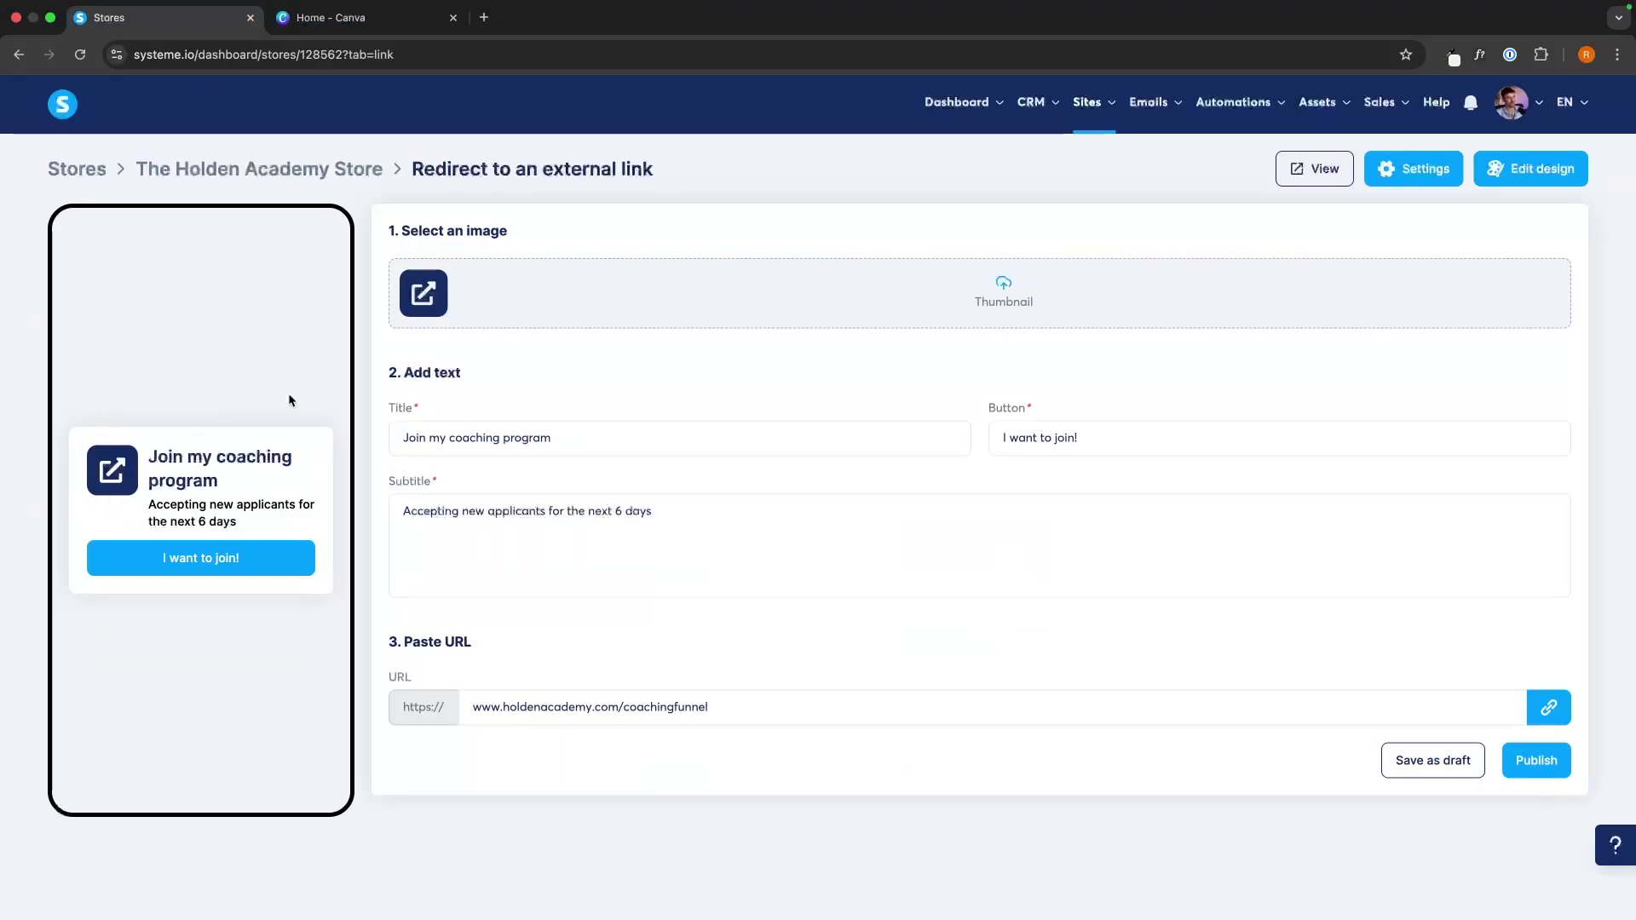
Switch to Canva and create a new custom-size design of 500 × 500 px
left_click(341, 17)
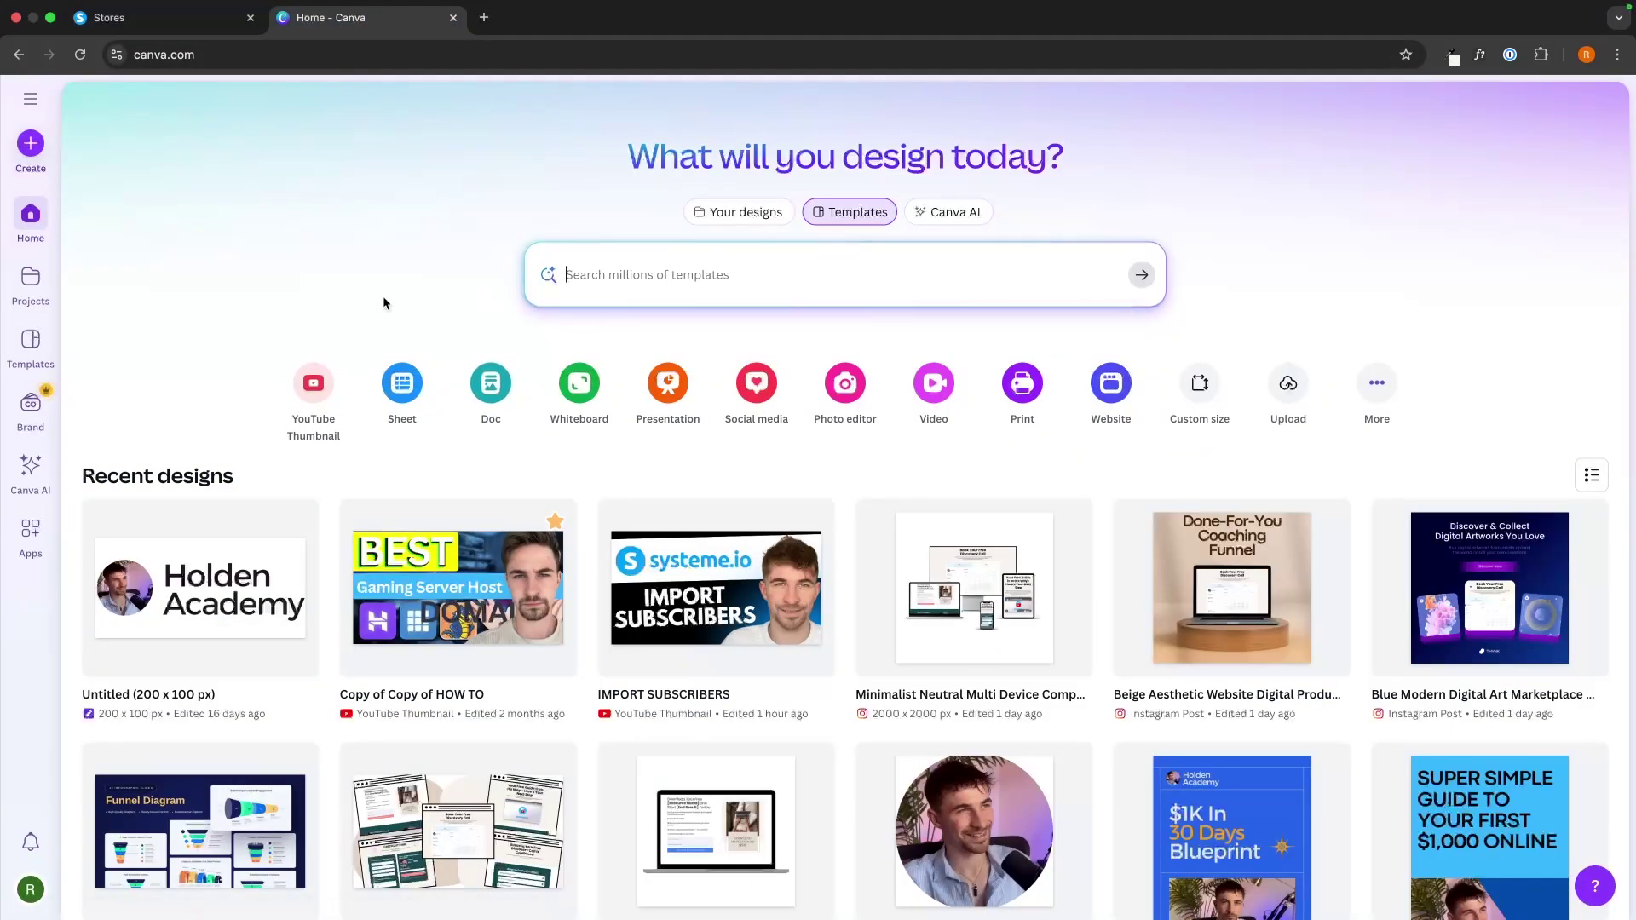
left_click(30, 161)
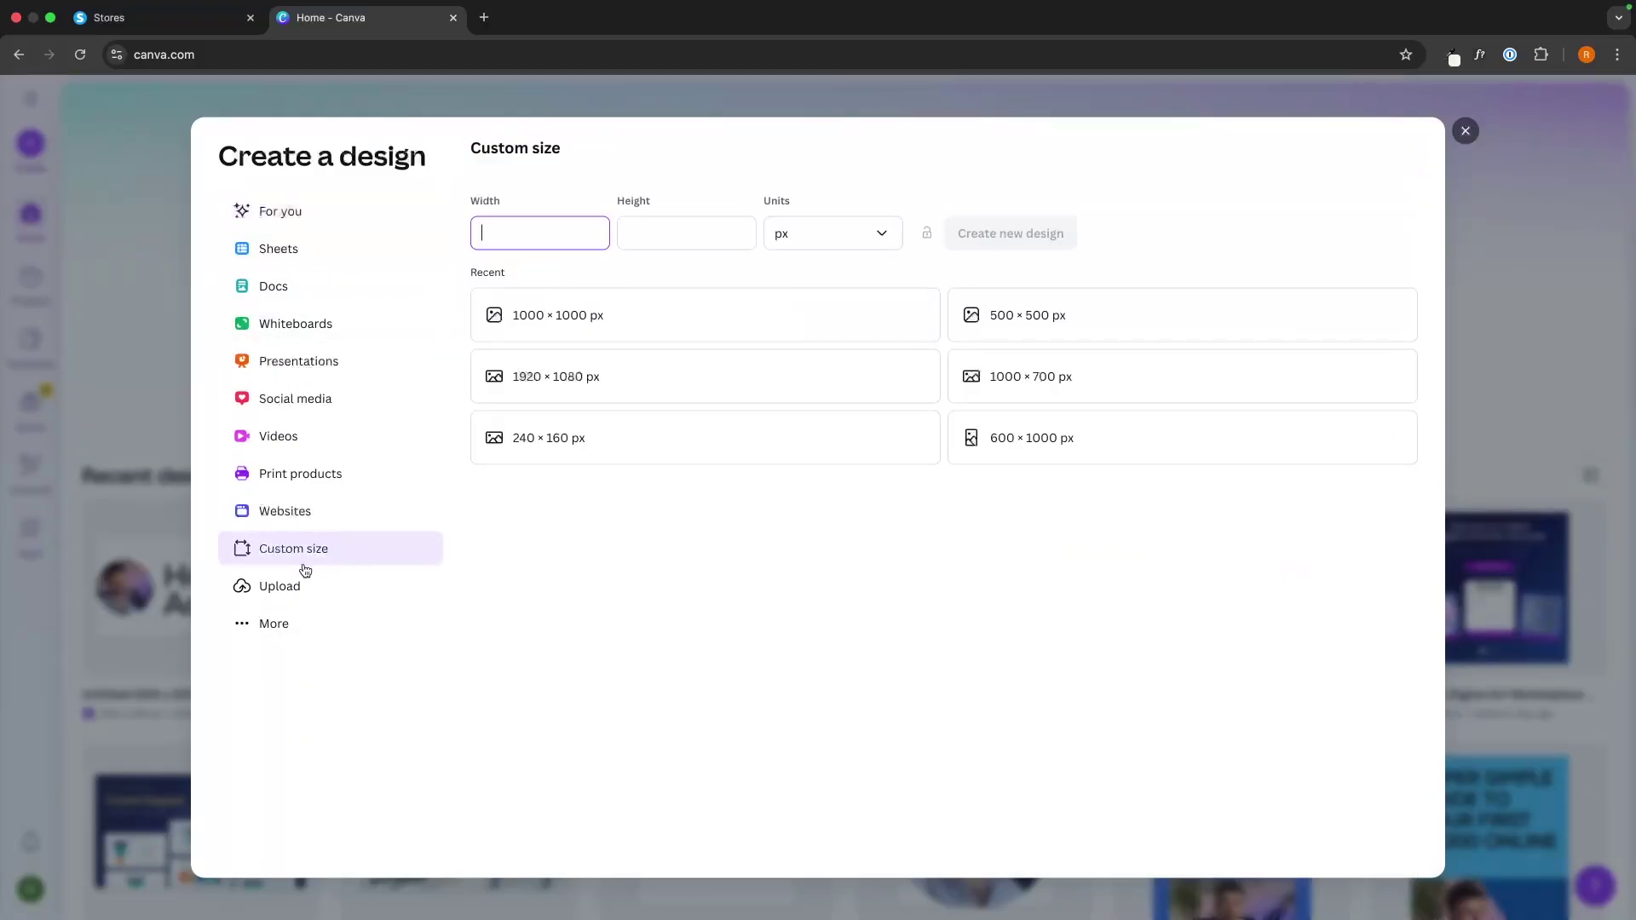
left_click(515, 242)
type("500")
left_click(624, 228)
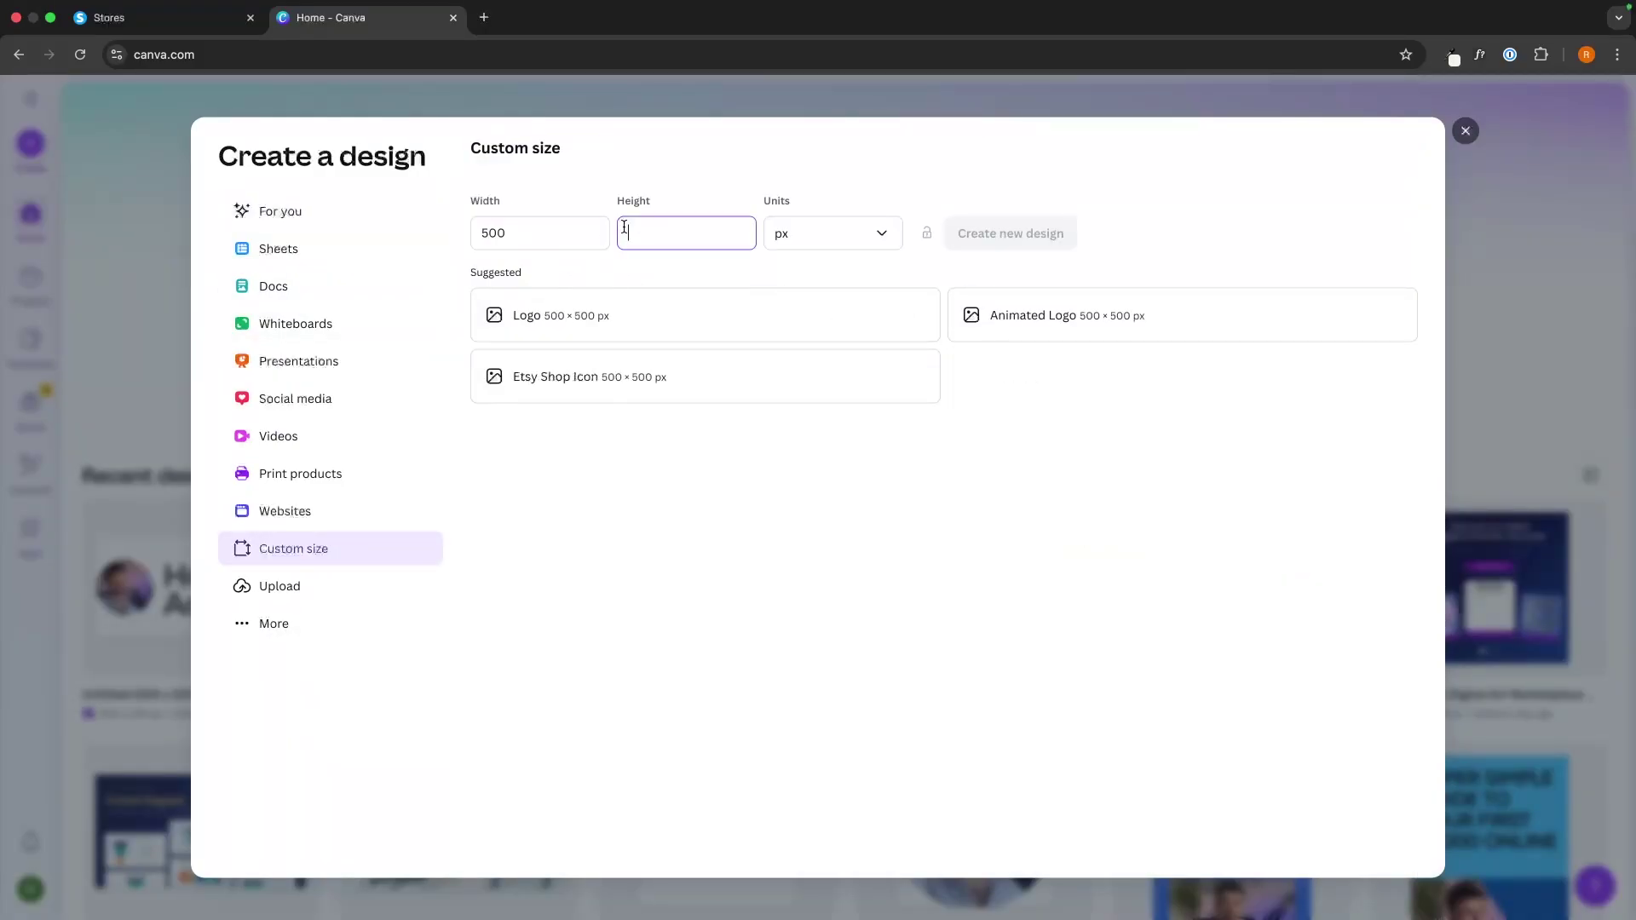
type("500")
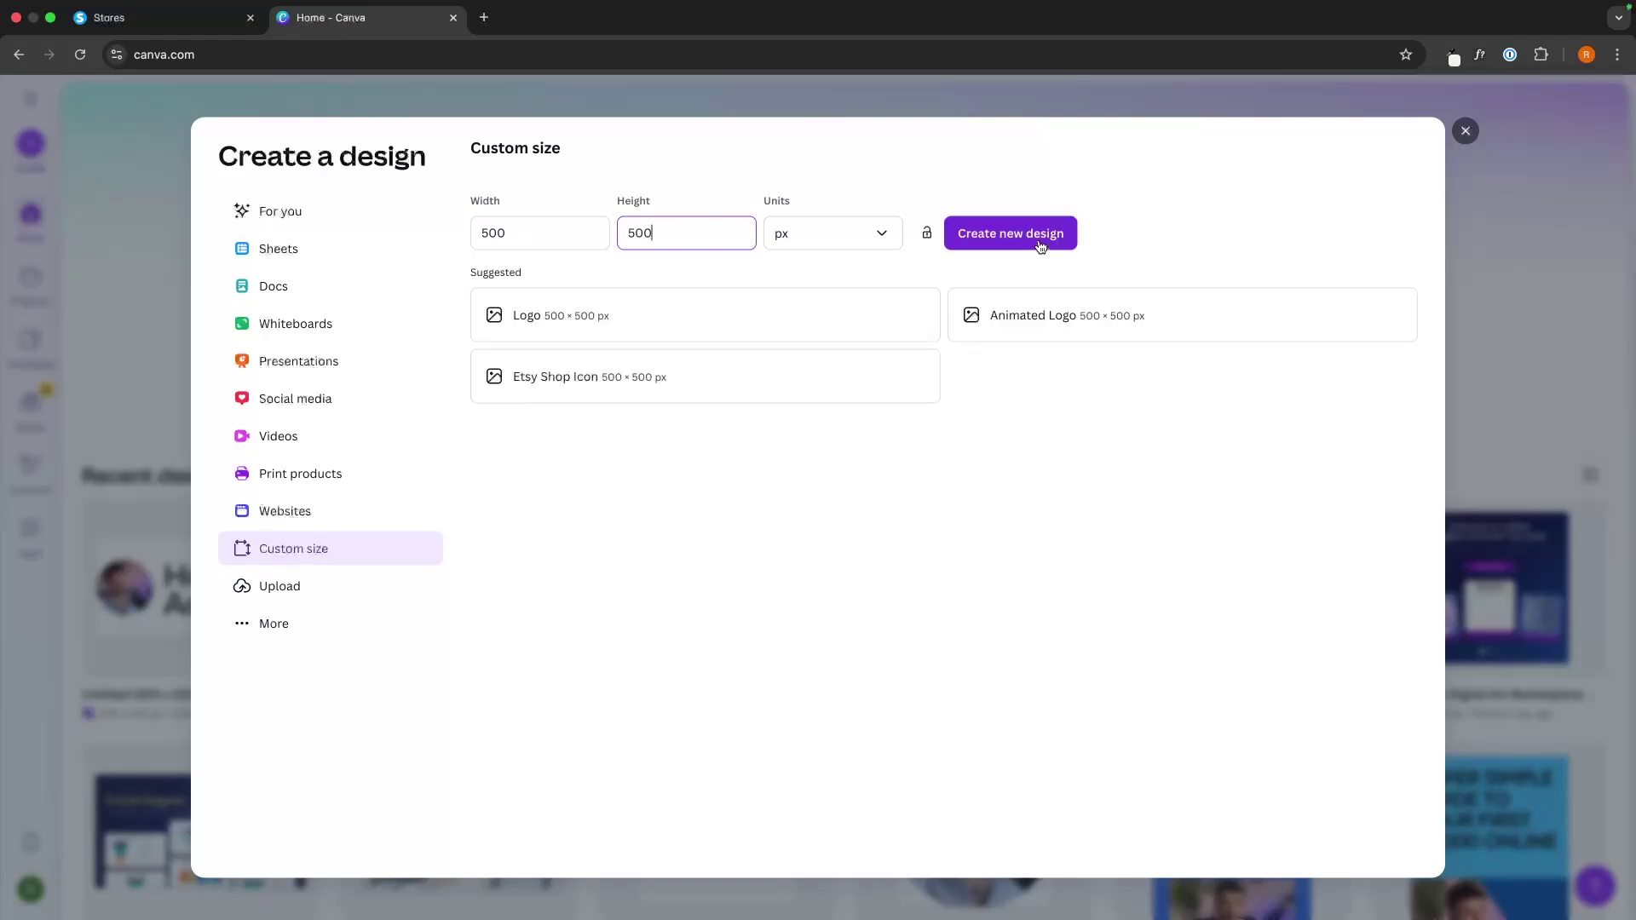
left_click(1042, 246)
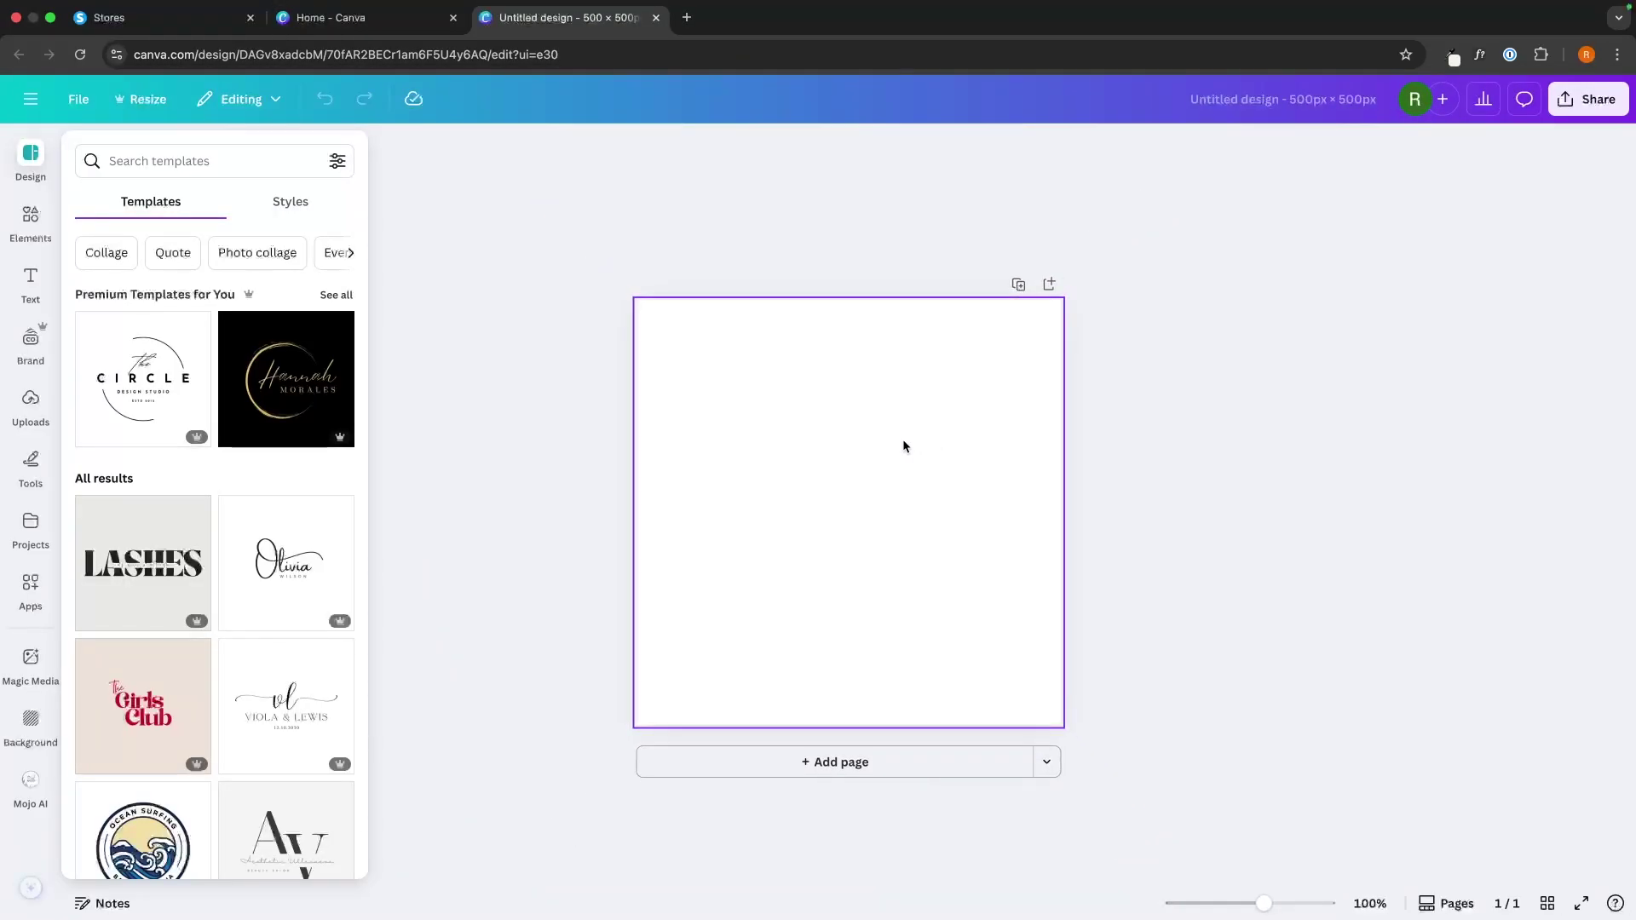
Search the templates for "coaching" and apply the beige Business Coaching template with the woman and device mockups
left_click(160, 159)
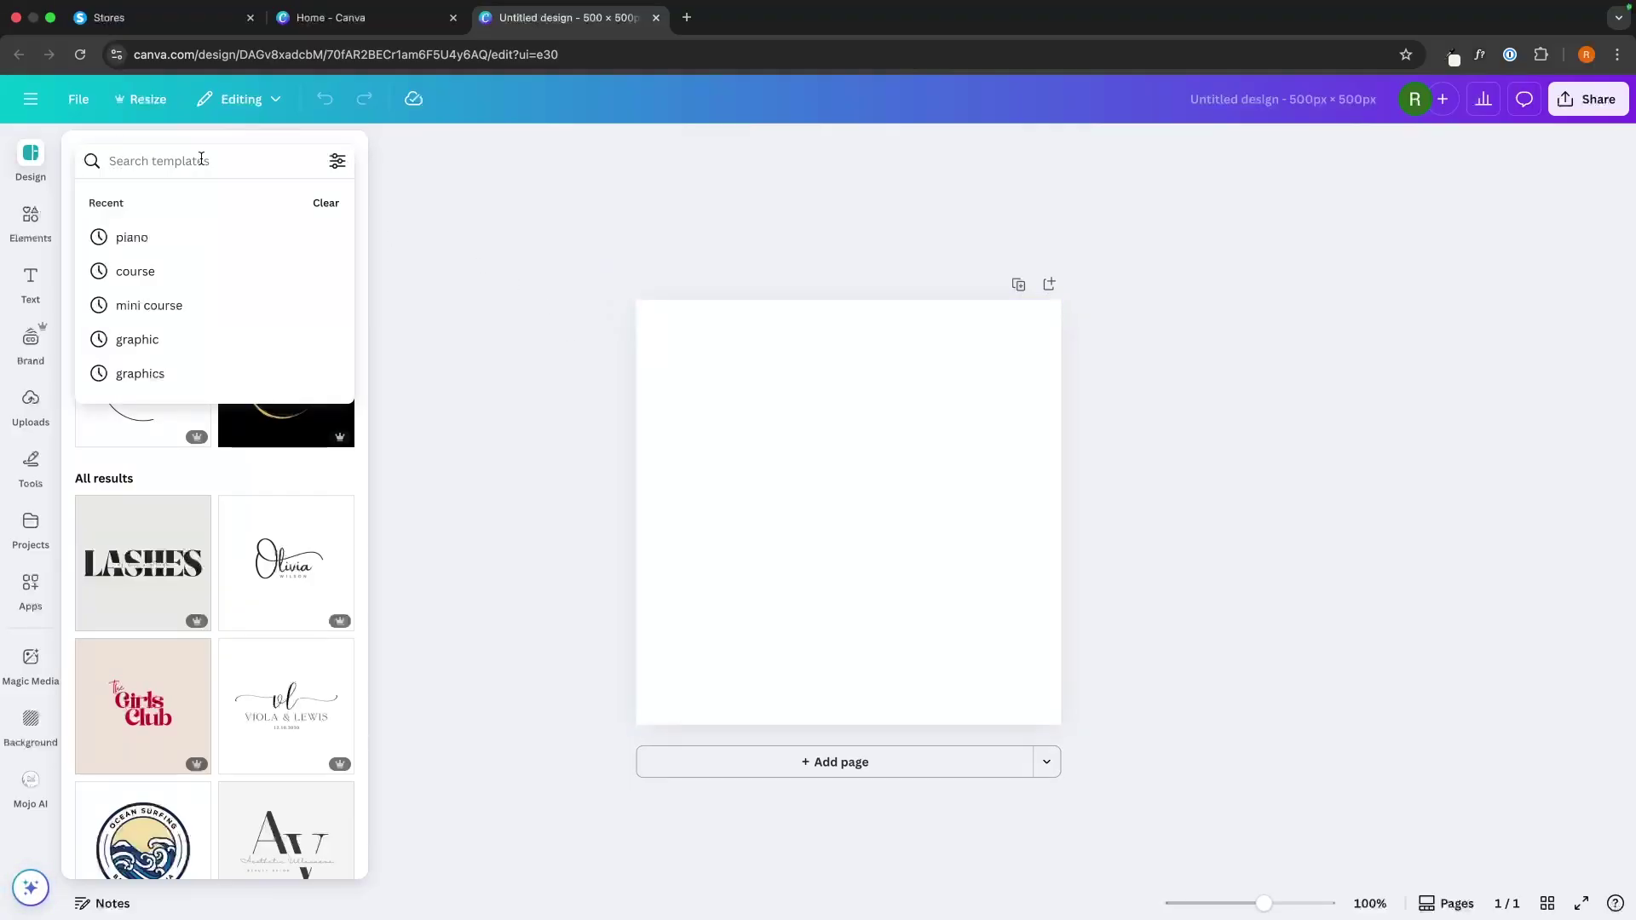
type("coaching")
key("Return")
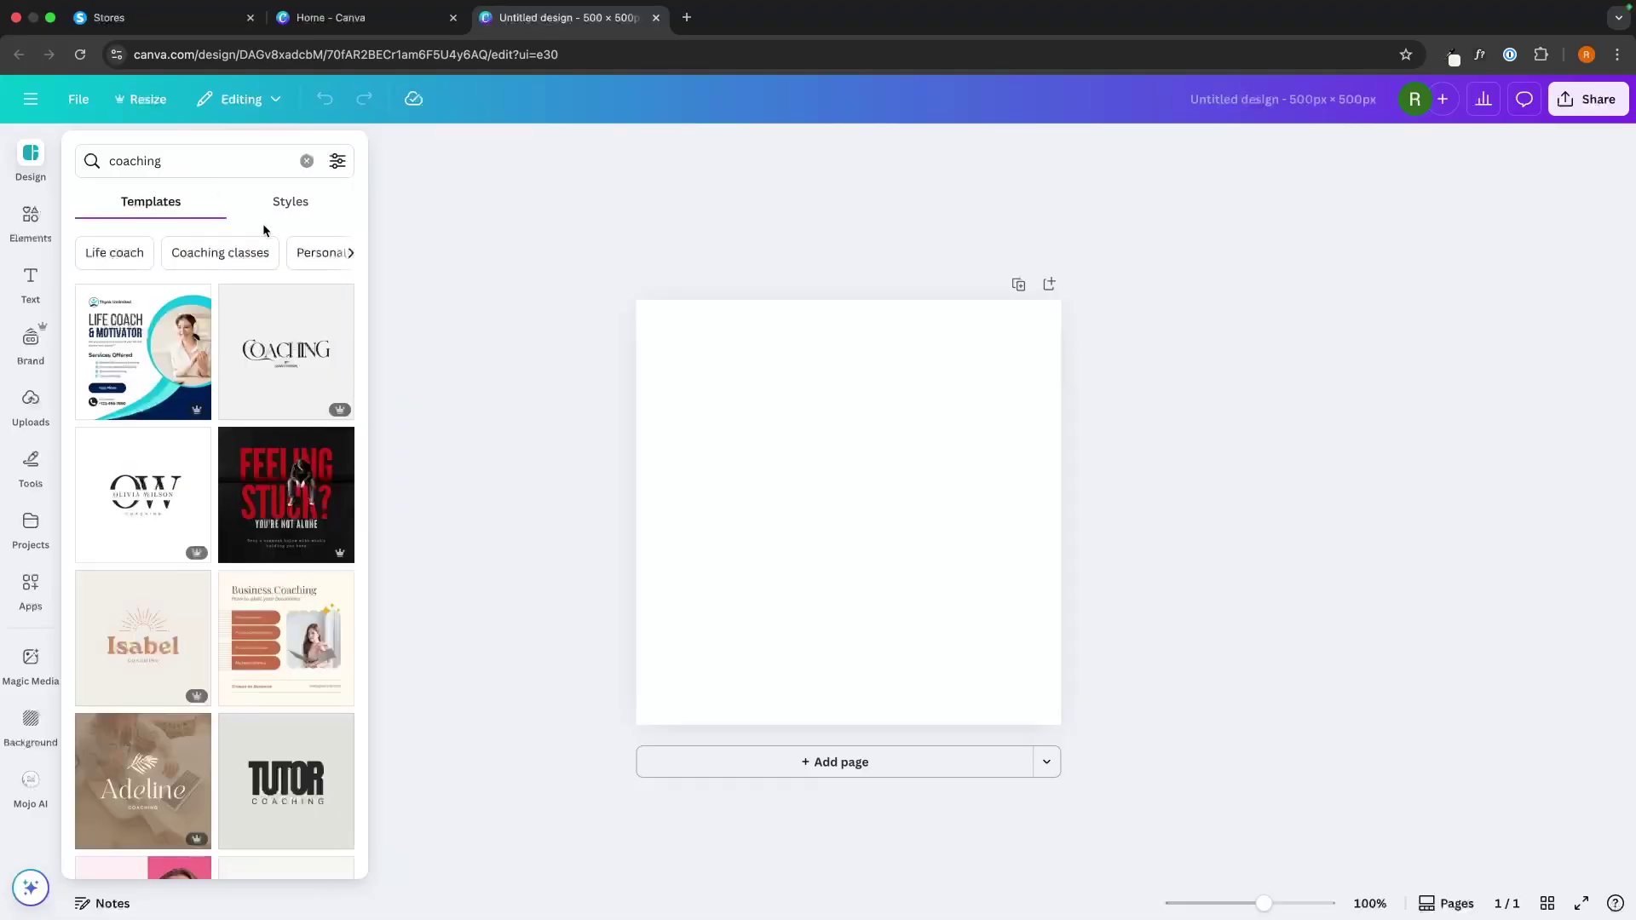
scroll(320, 530, "down", 5)
scroll(320, 530, "down", 2)
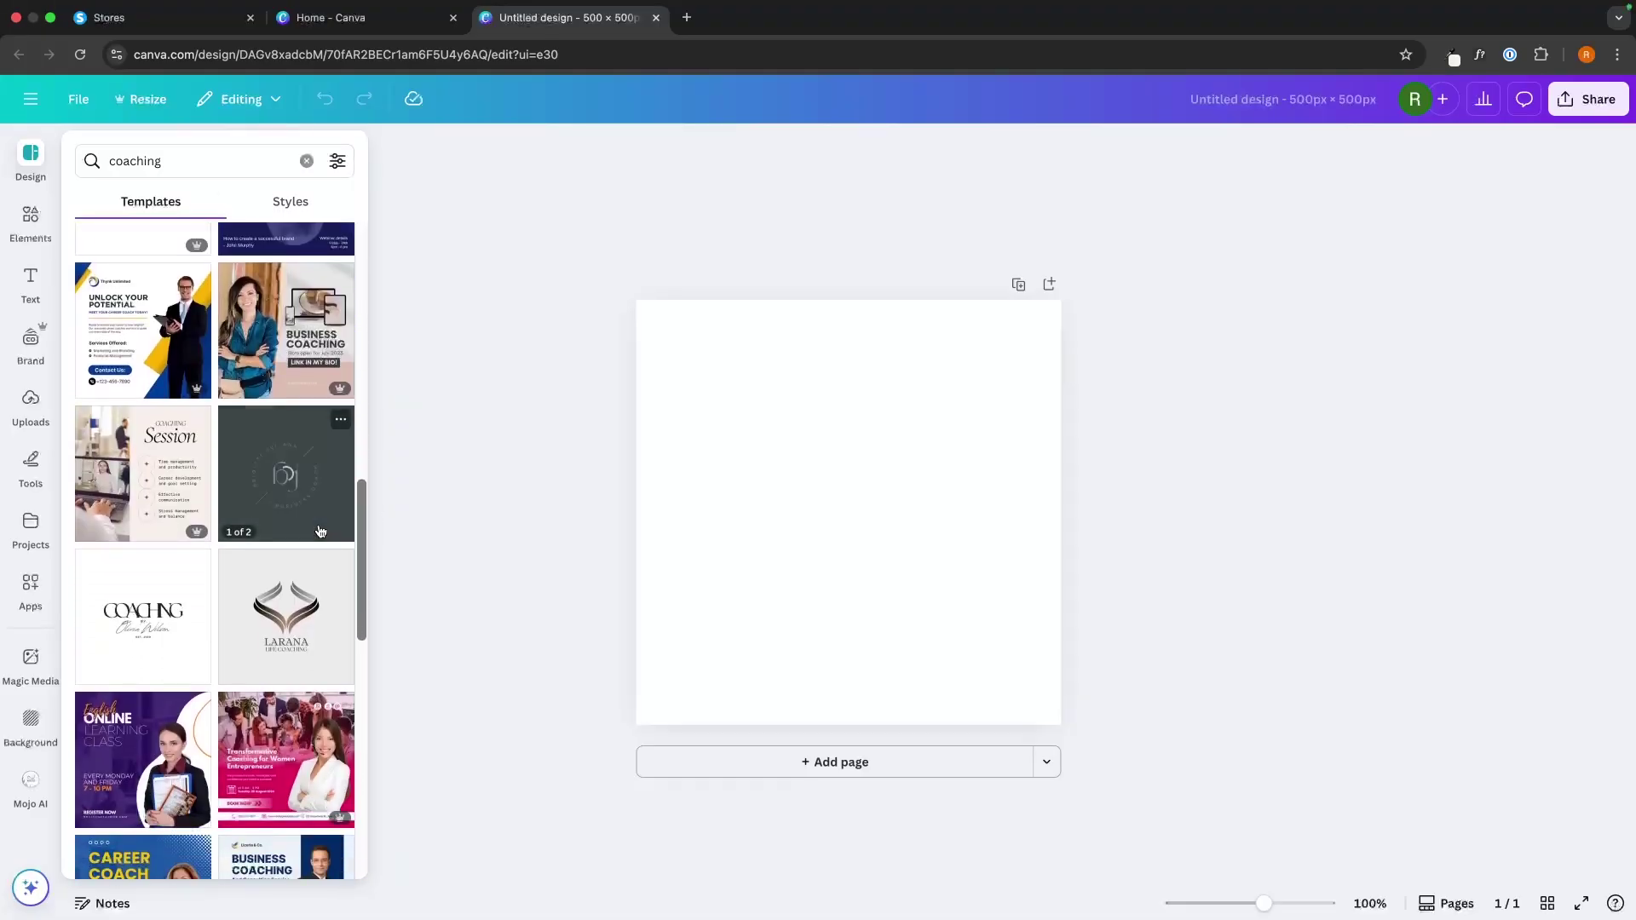
scroll(319, 512, "up", 3)
left_click(314, 600)
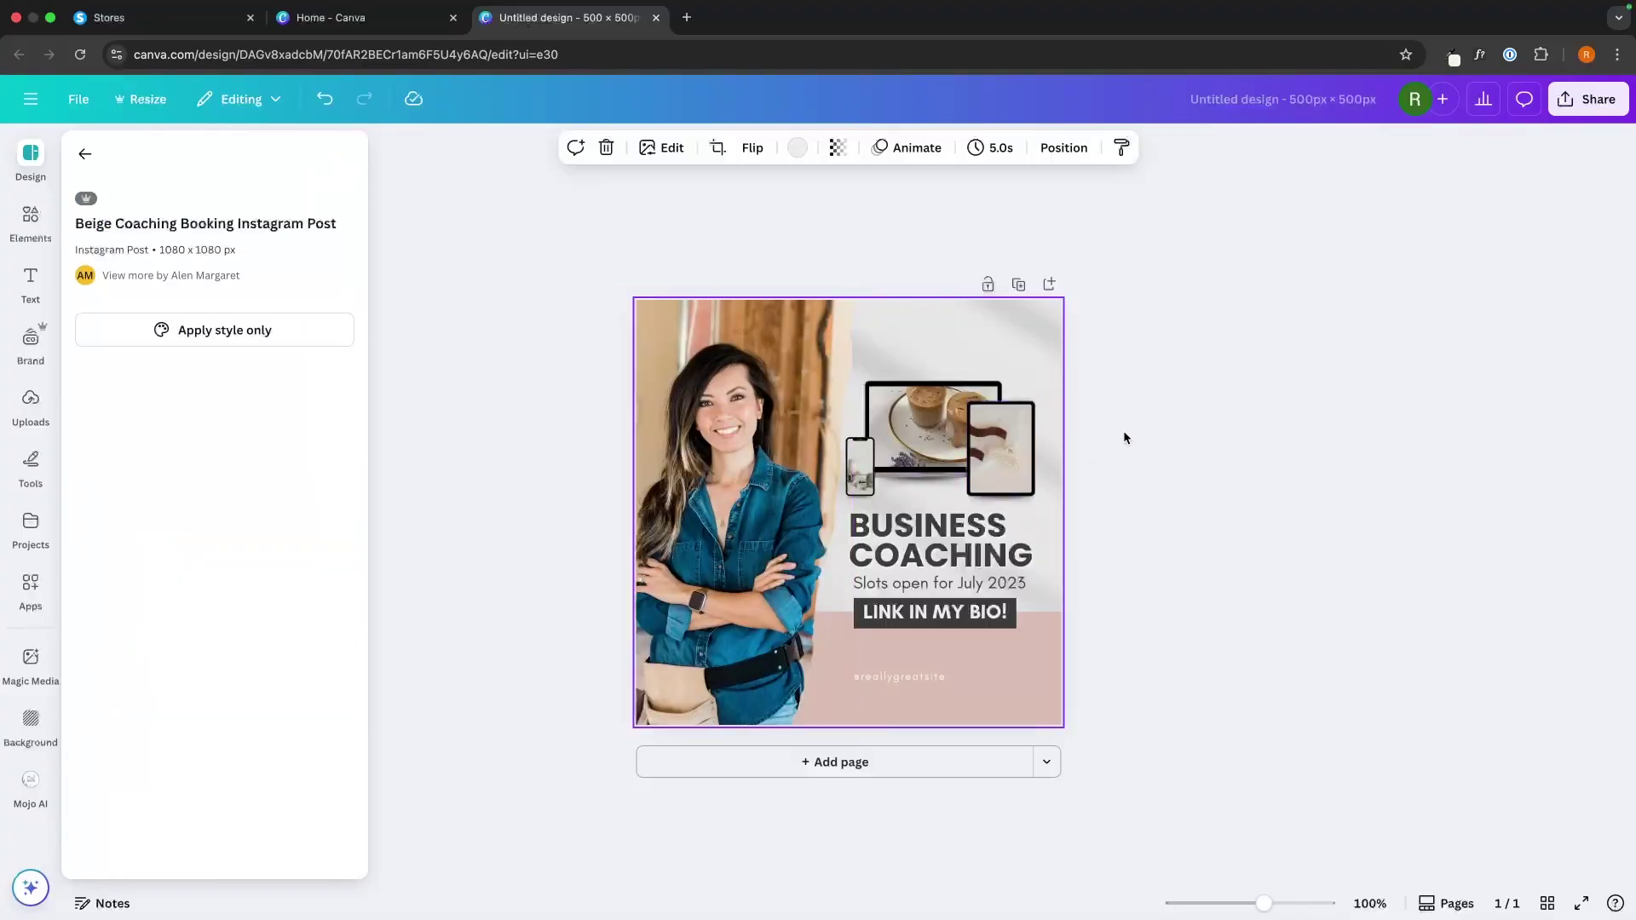
Replace the "BUSINESS COACHING" heading with "Holden Academy Coaching"
double_click(910, 524)
type("H")
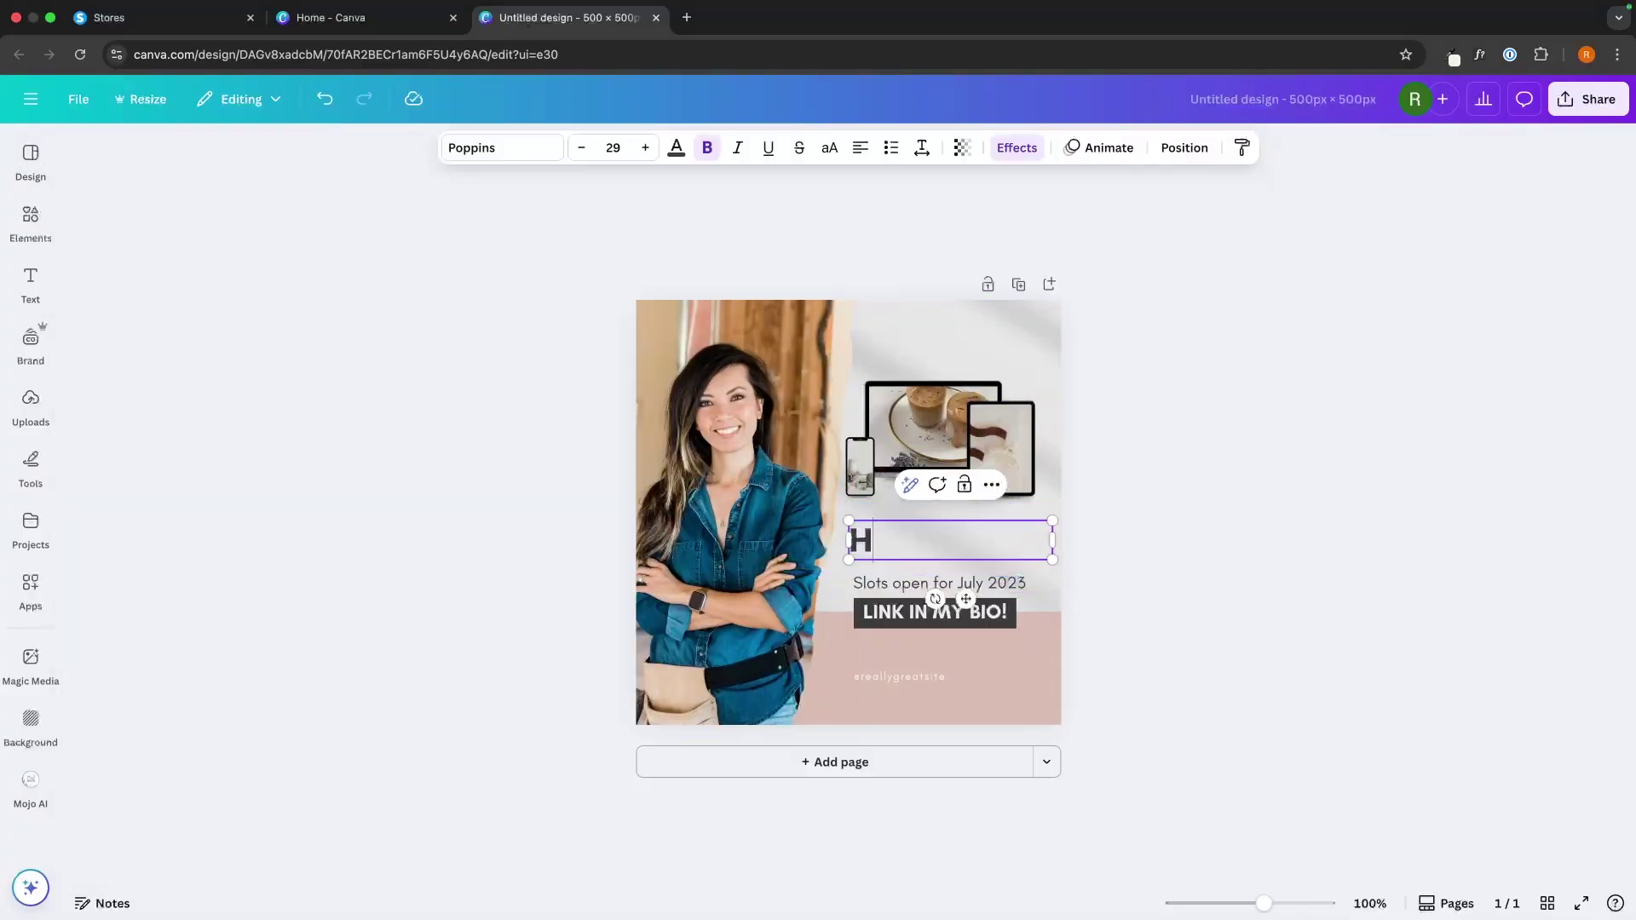
type("olden Acade")
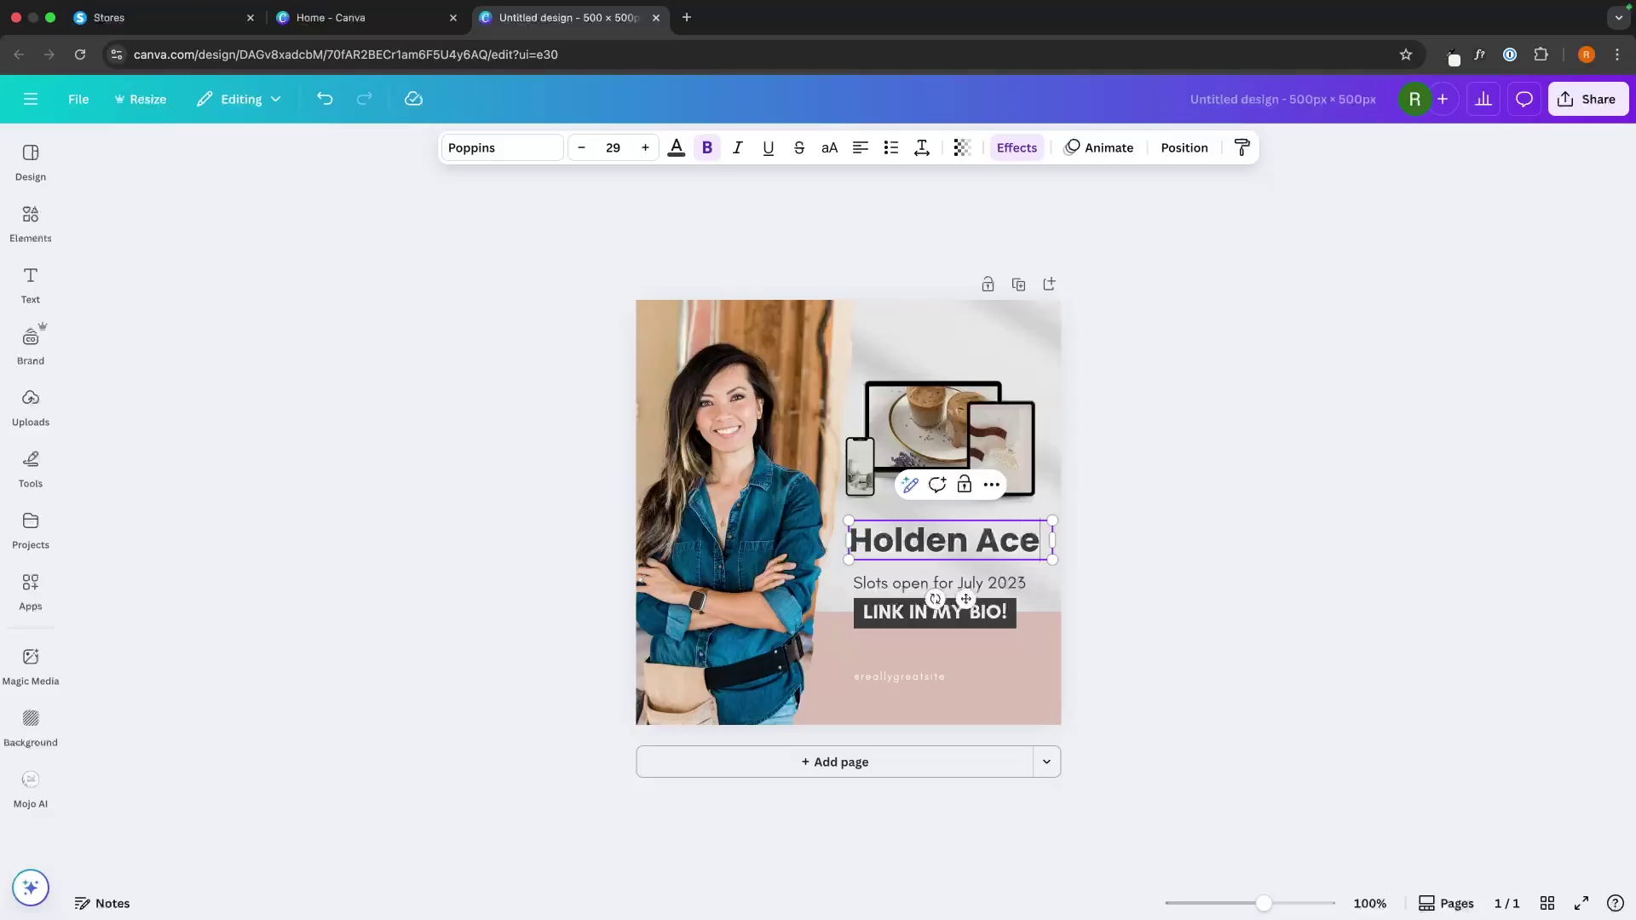
key("BackSpace")
type("ademy")
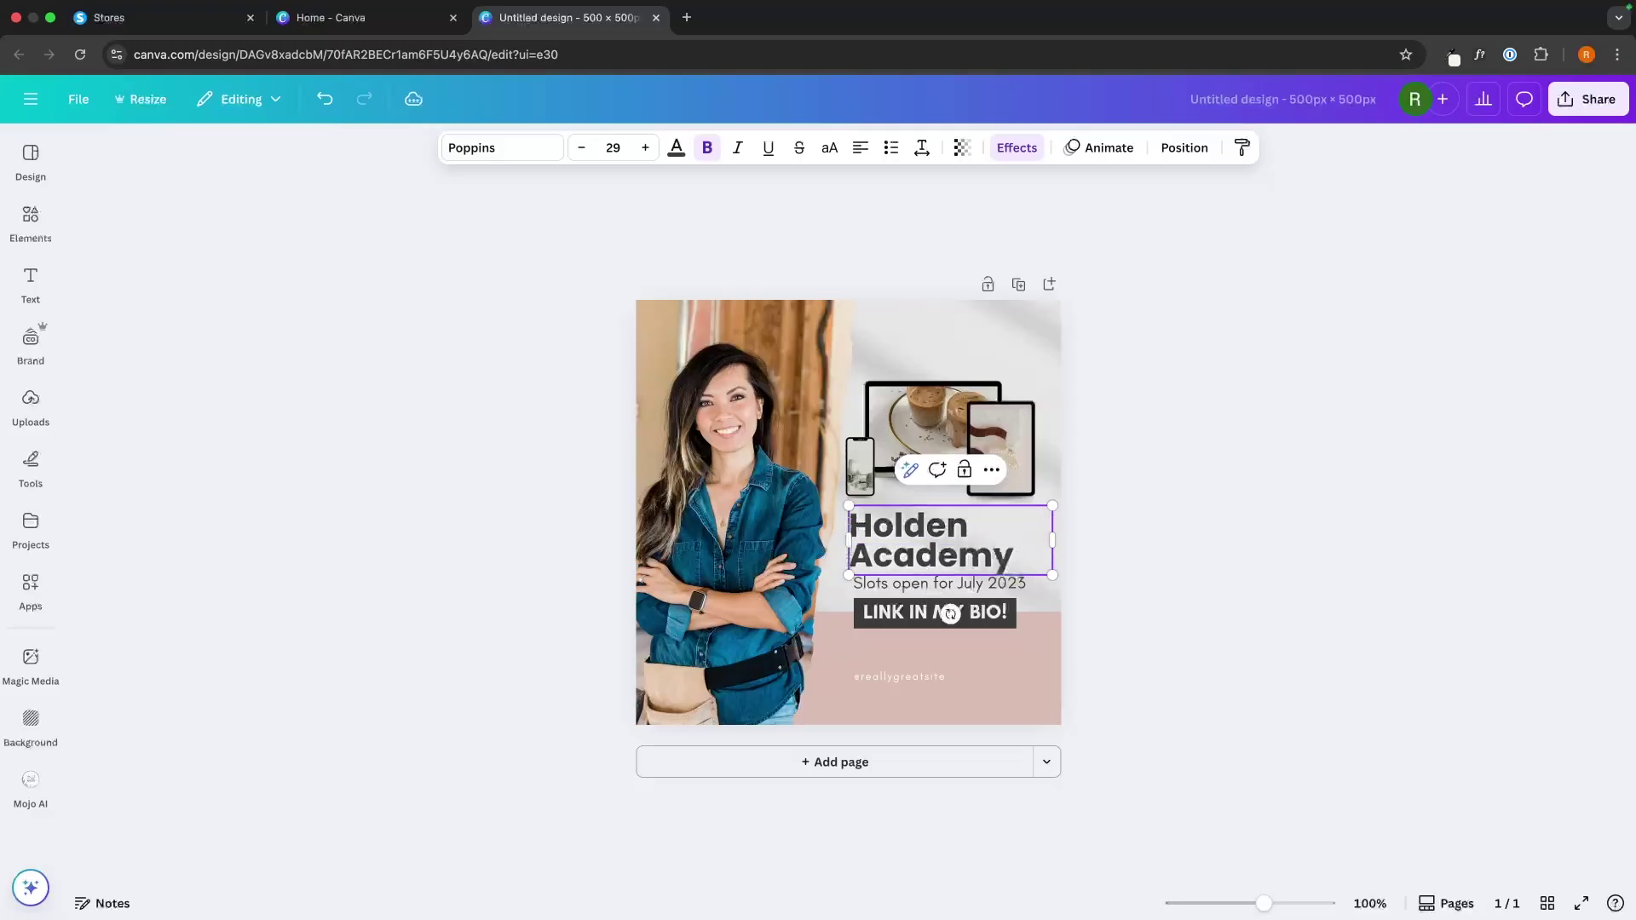
type(" Coaching")
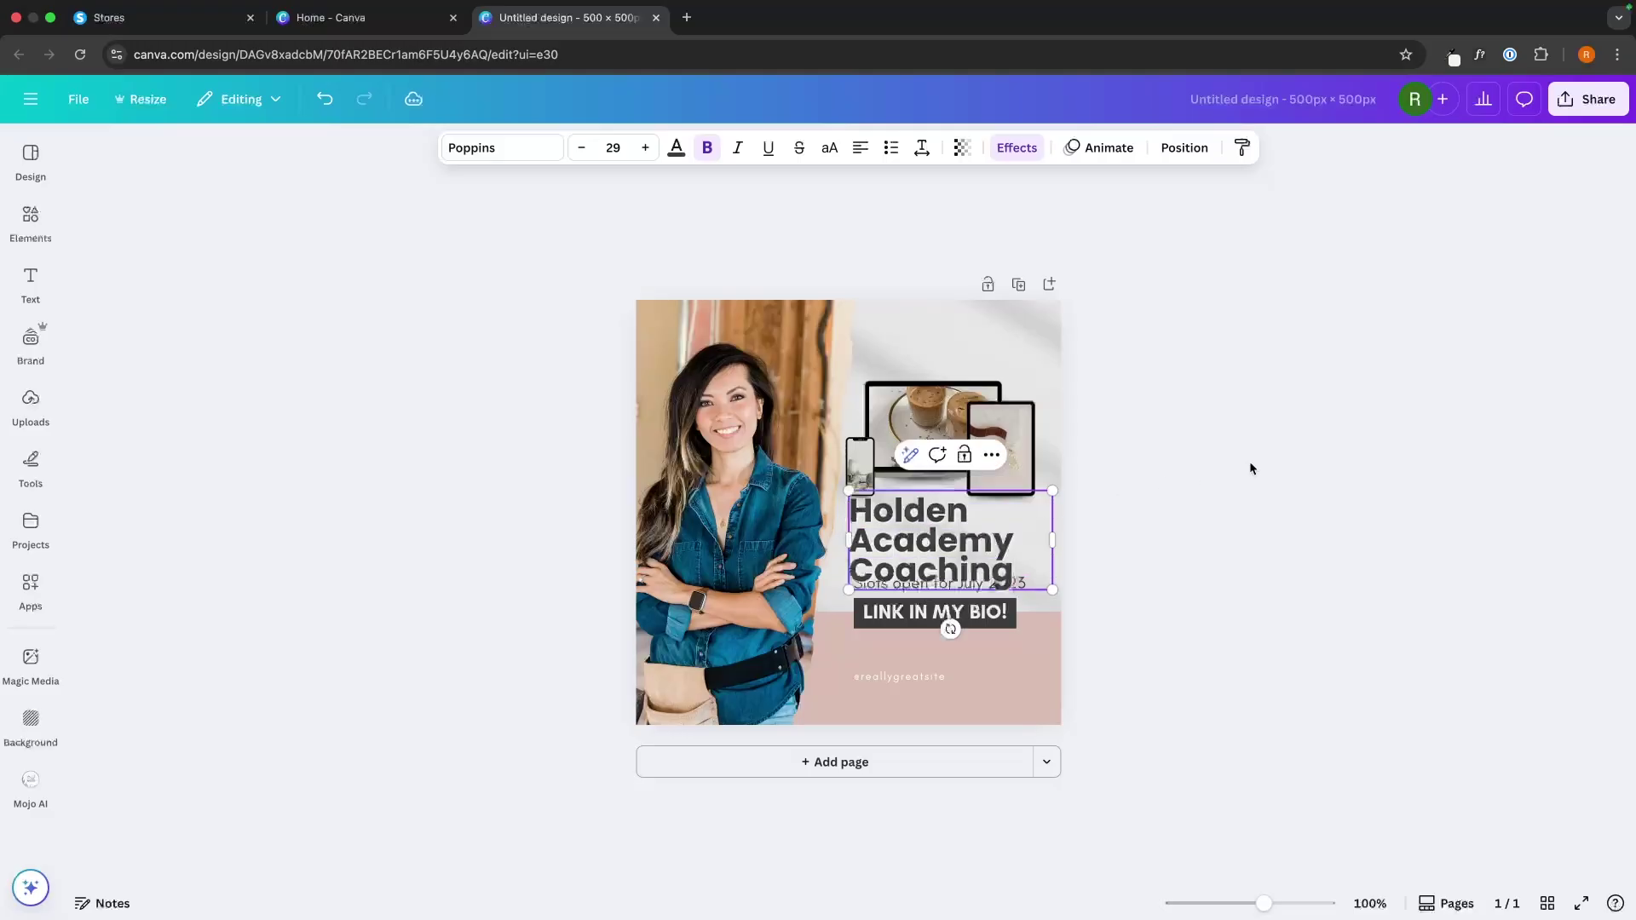
left_click(1250, 468)
Delete the "LINK IN MY BIO!" label and the "Slots open for July 2023" line, and shift the heading slightly down
left_click(935, 612)
key("Delete")
left_click(937, 612)
key("Delete")
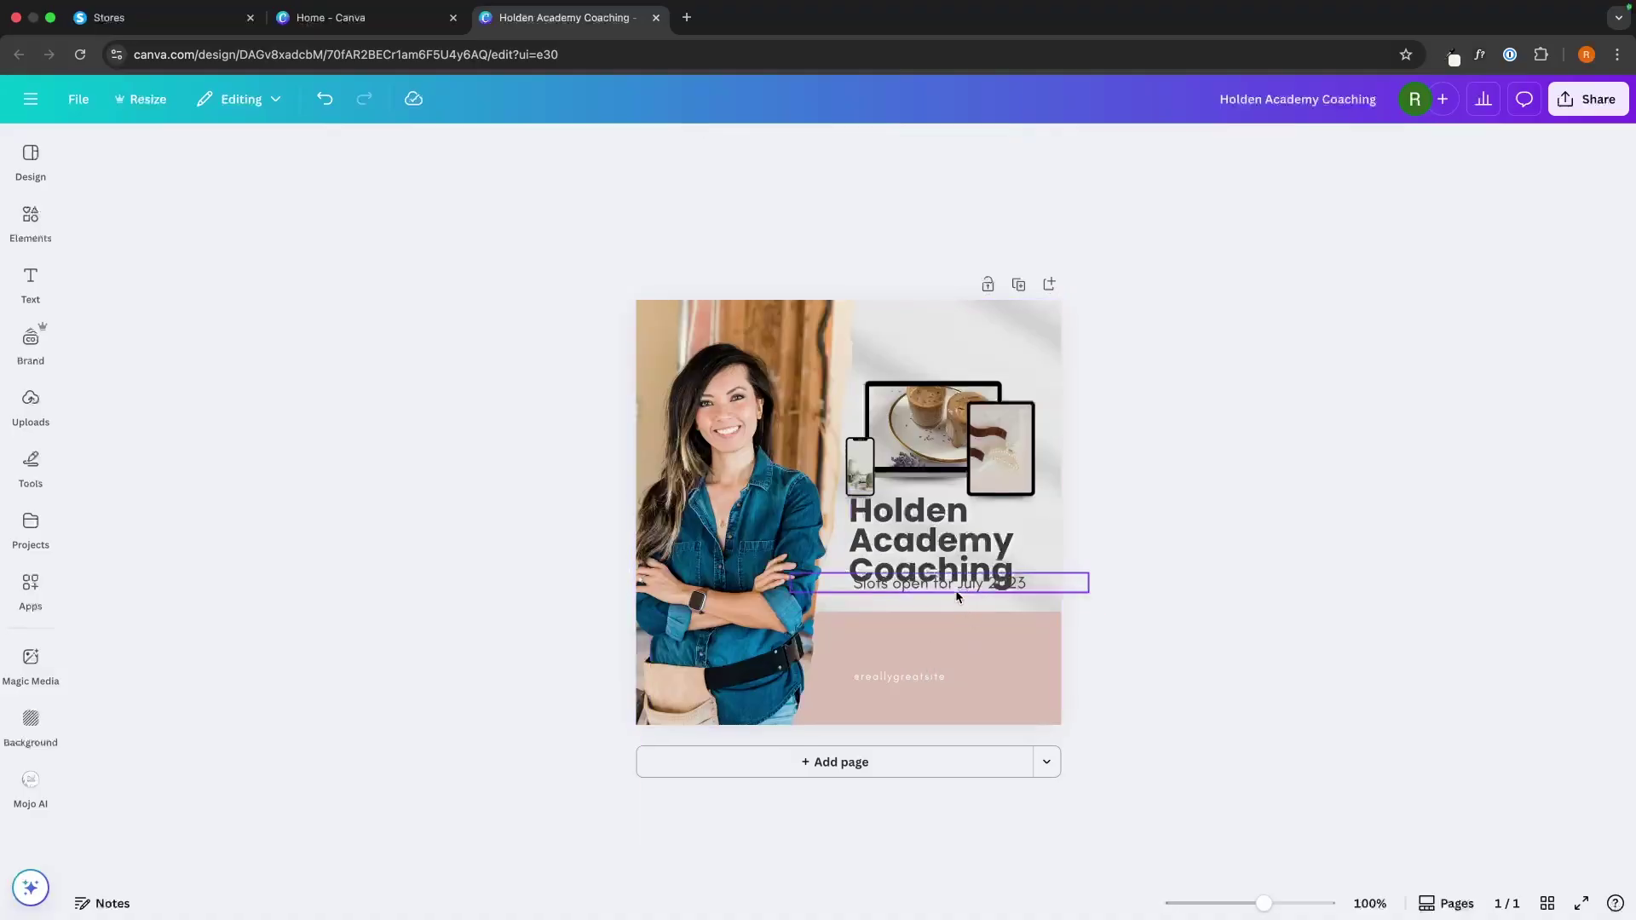
left_click(955, 587)
key("Delete")
left_click_drag(949, 557, 949, 571)
left_click(1234, 530)
Try deleting the images in the tablet and laptop mockups, and undo both deletions
left_click(1016, 454)
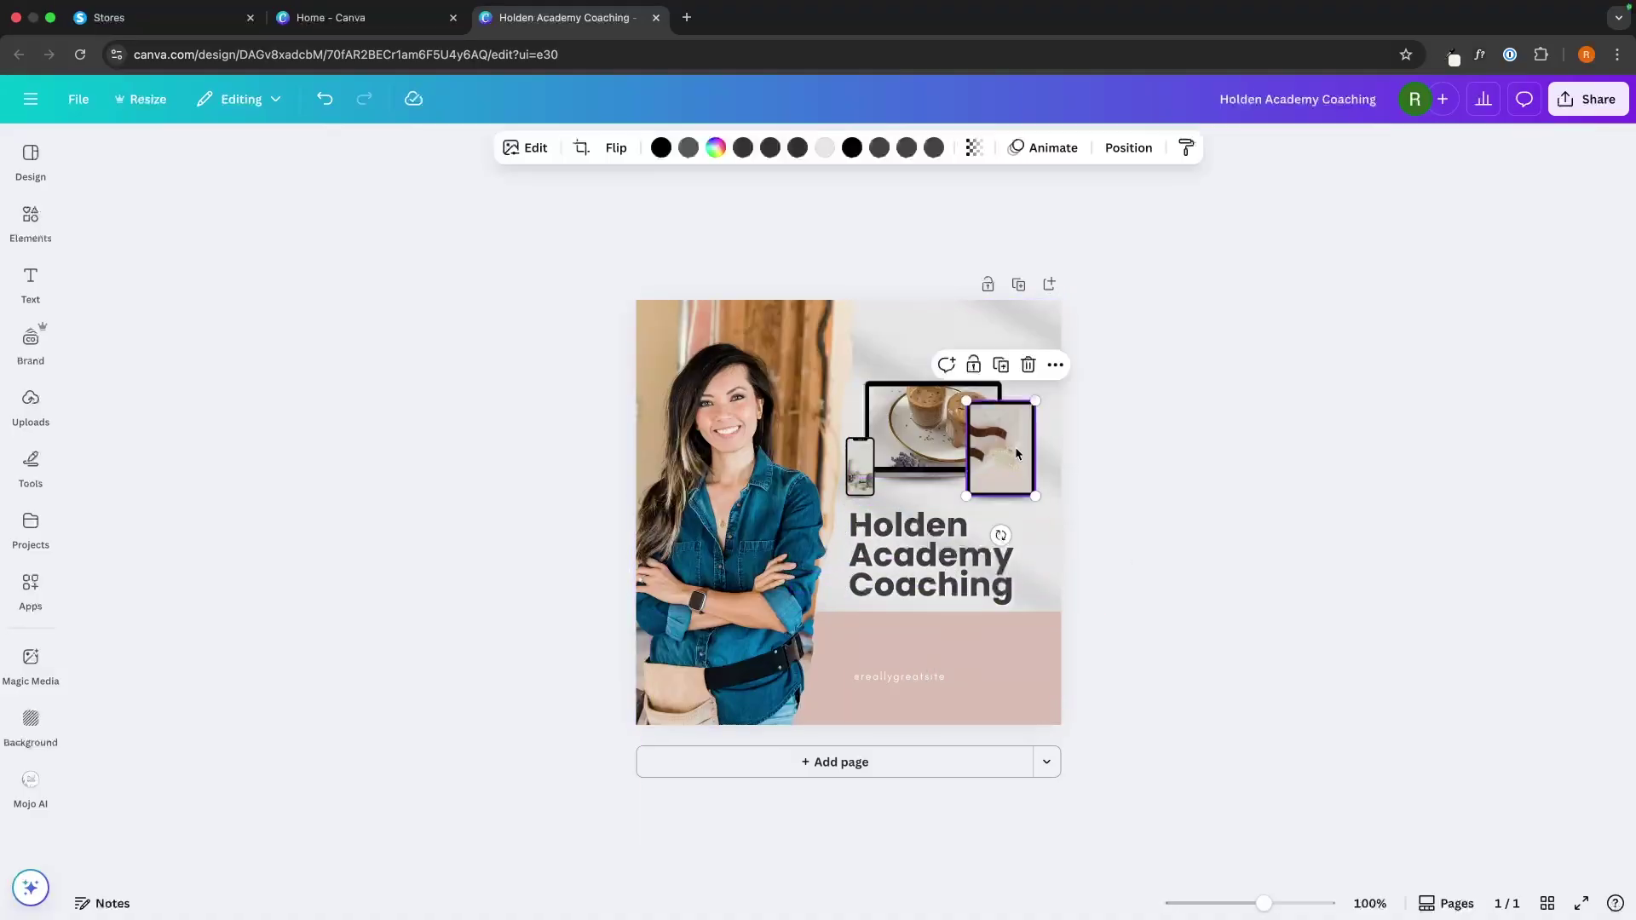
key("Delete")
left_click(932, 432)
key("Delete")
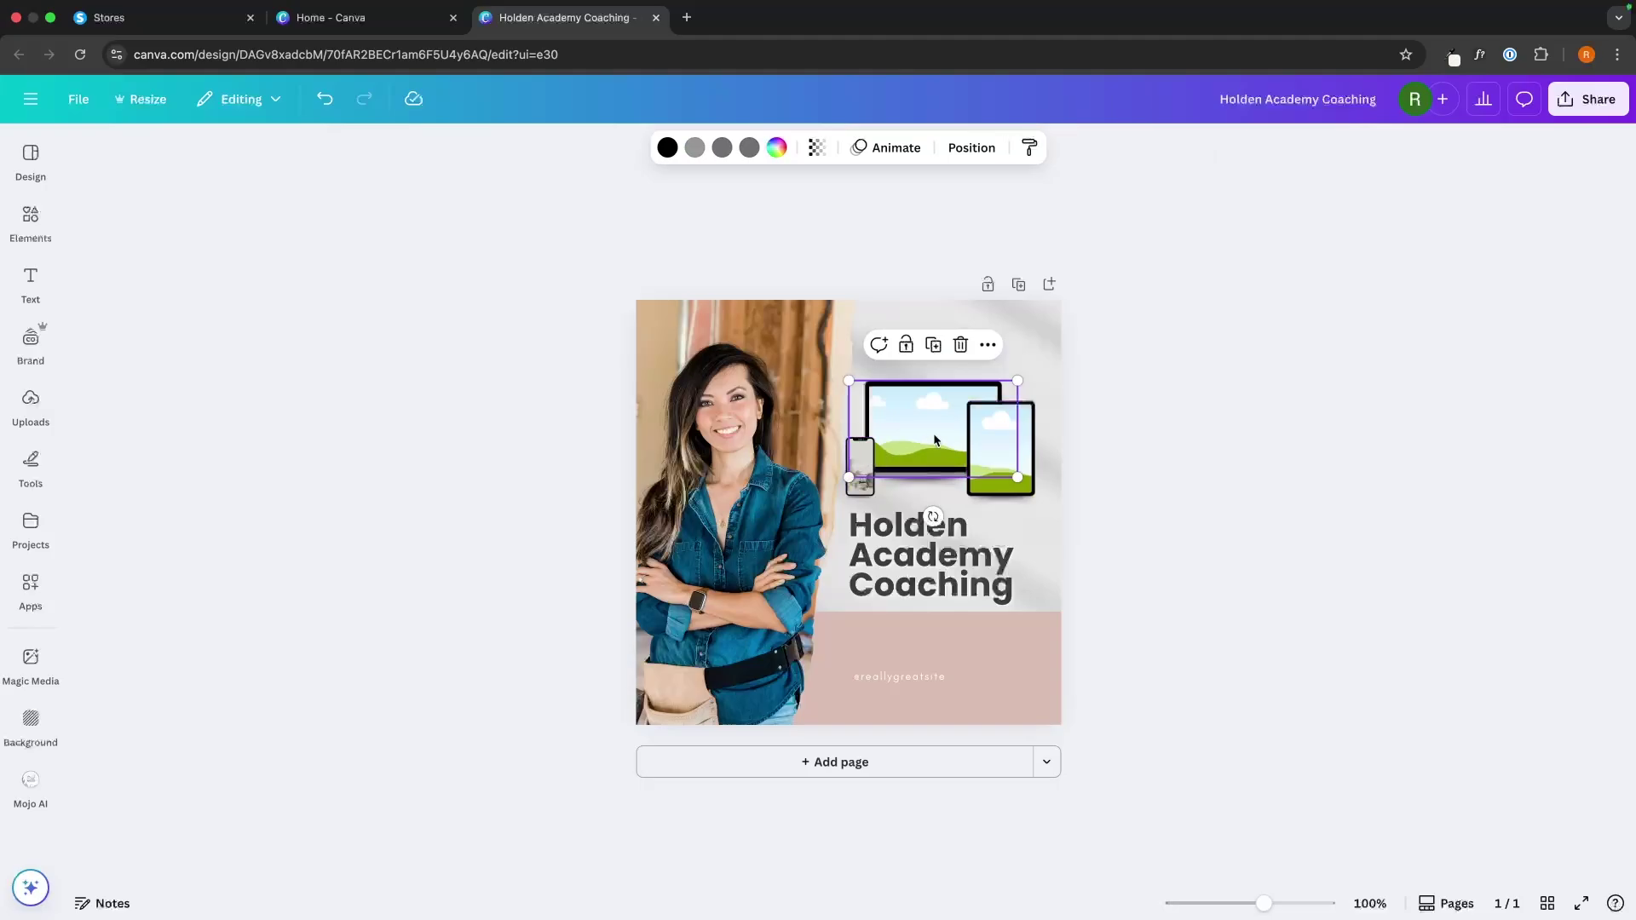
key("ctrl+z")
key("ctrl+z")
Replace the woman's photo with the uploaded portrait of the man beside a microphone, keeping the default crop
left_click(698, 519)
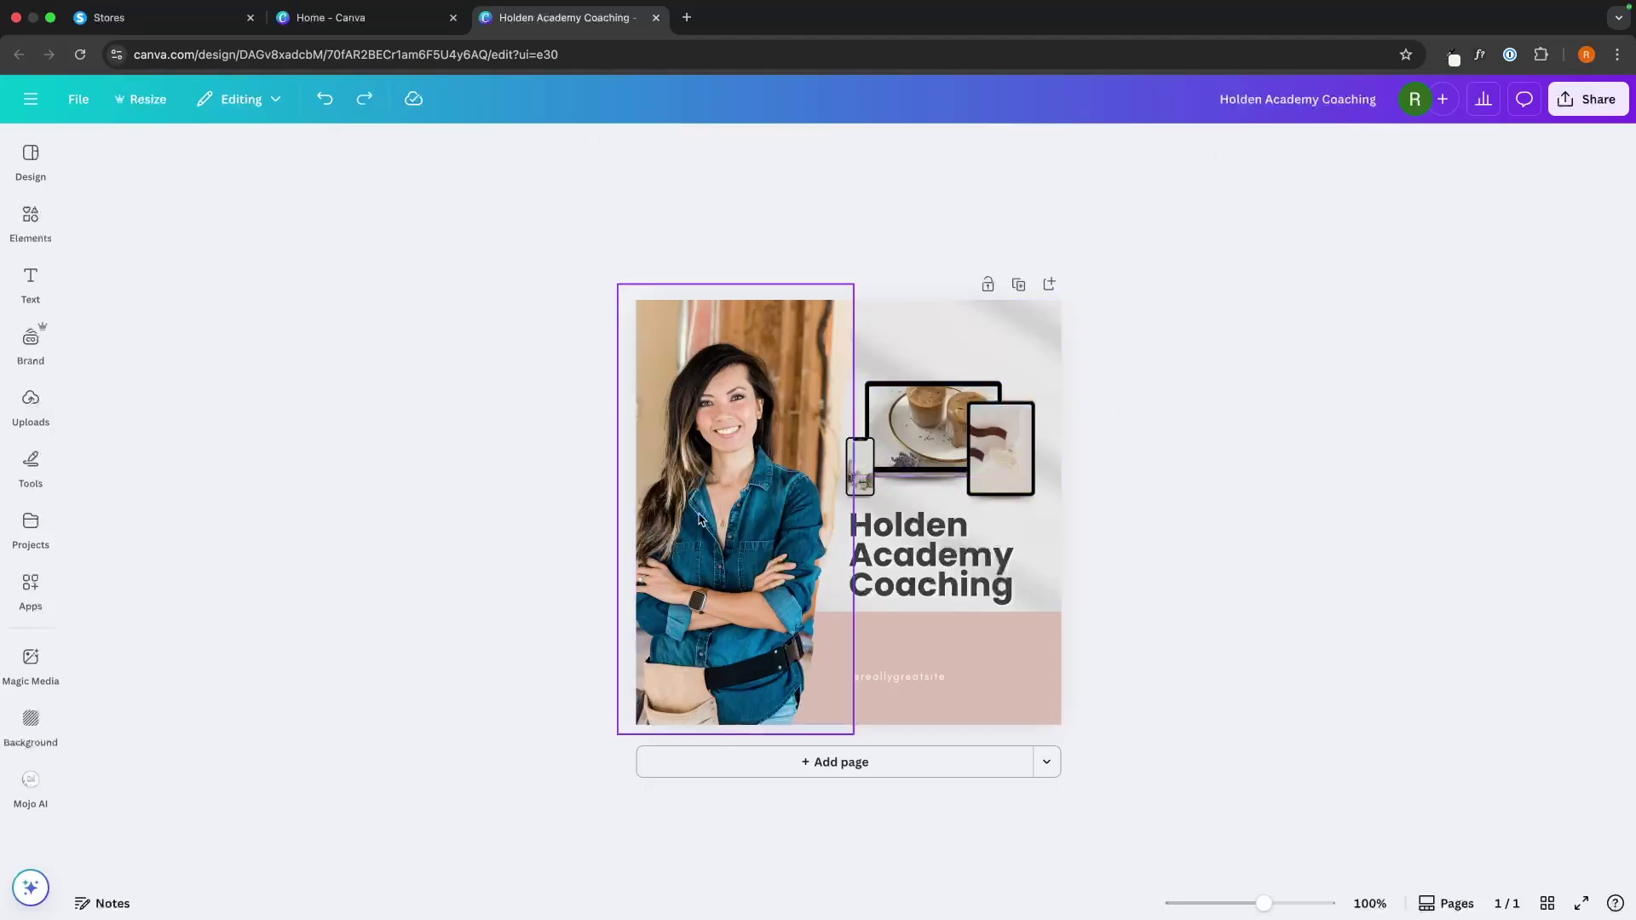
key("Delete")
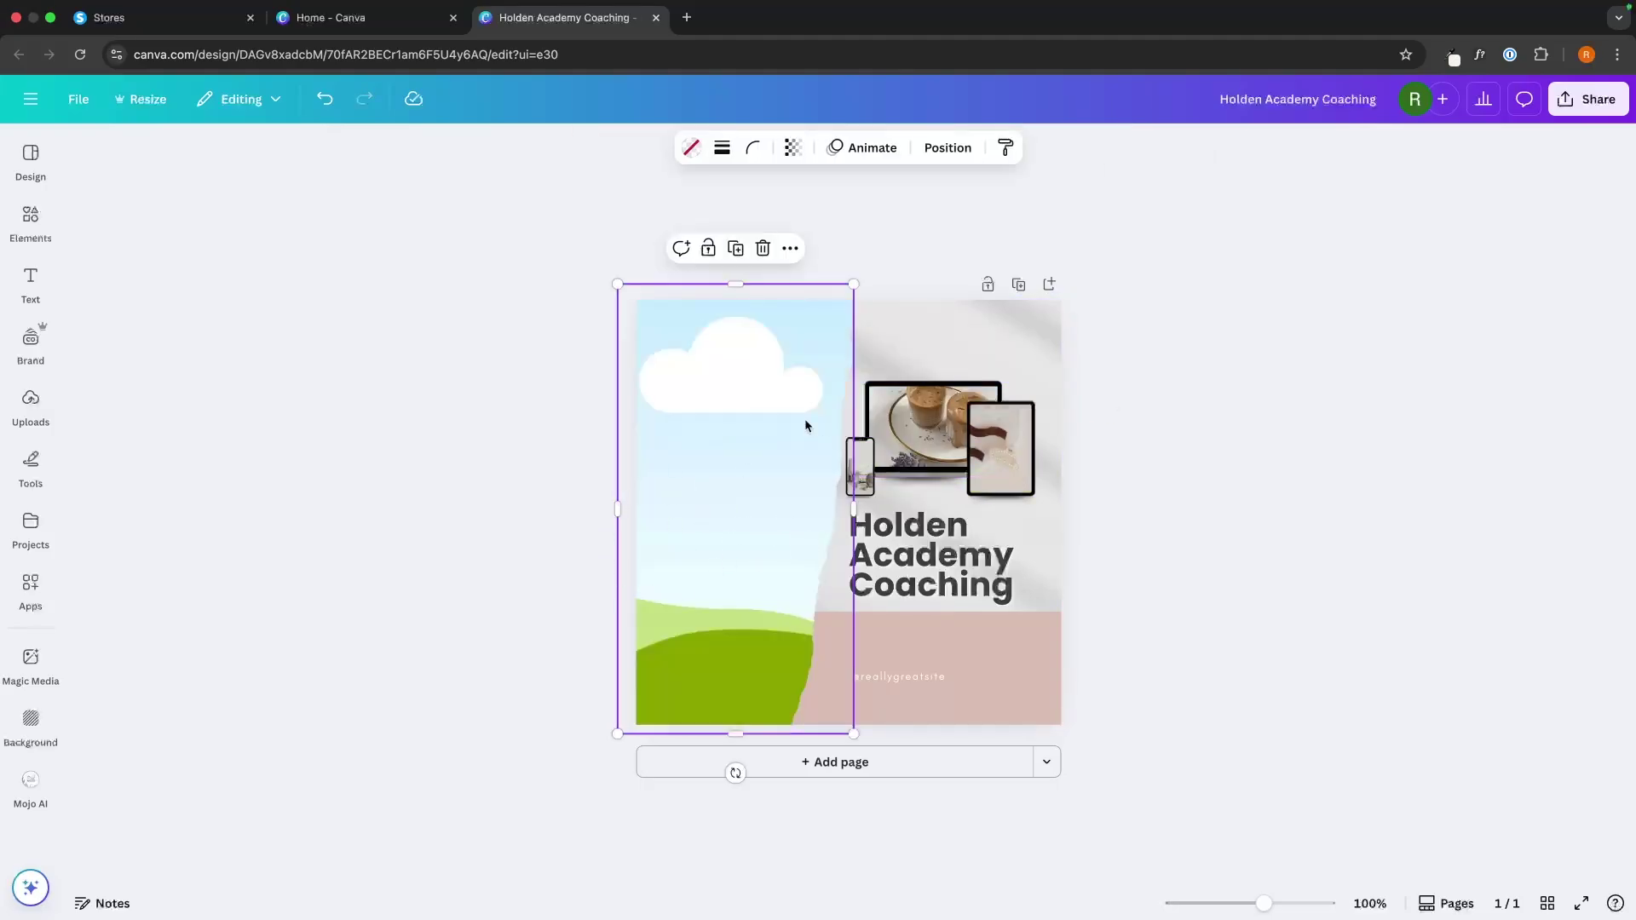
left_click(31, 401)
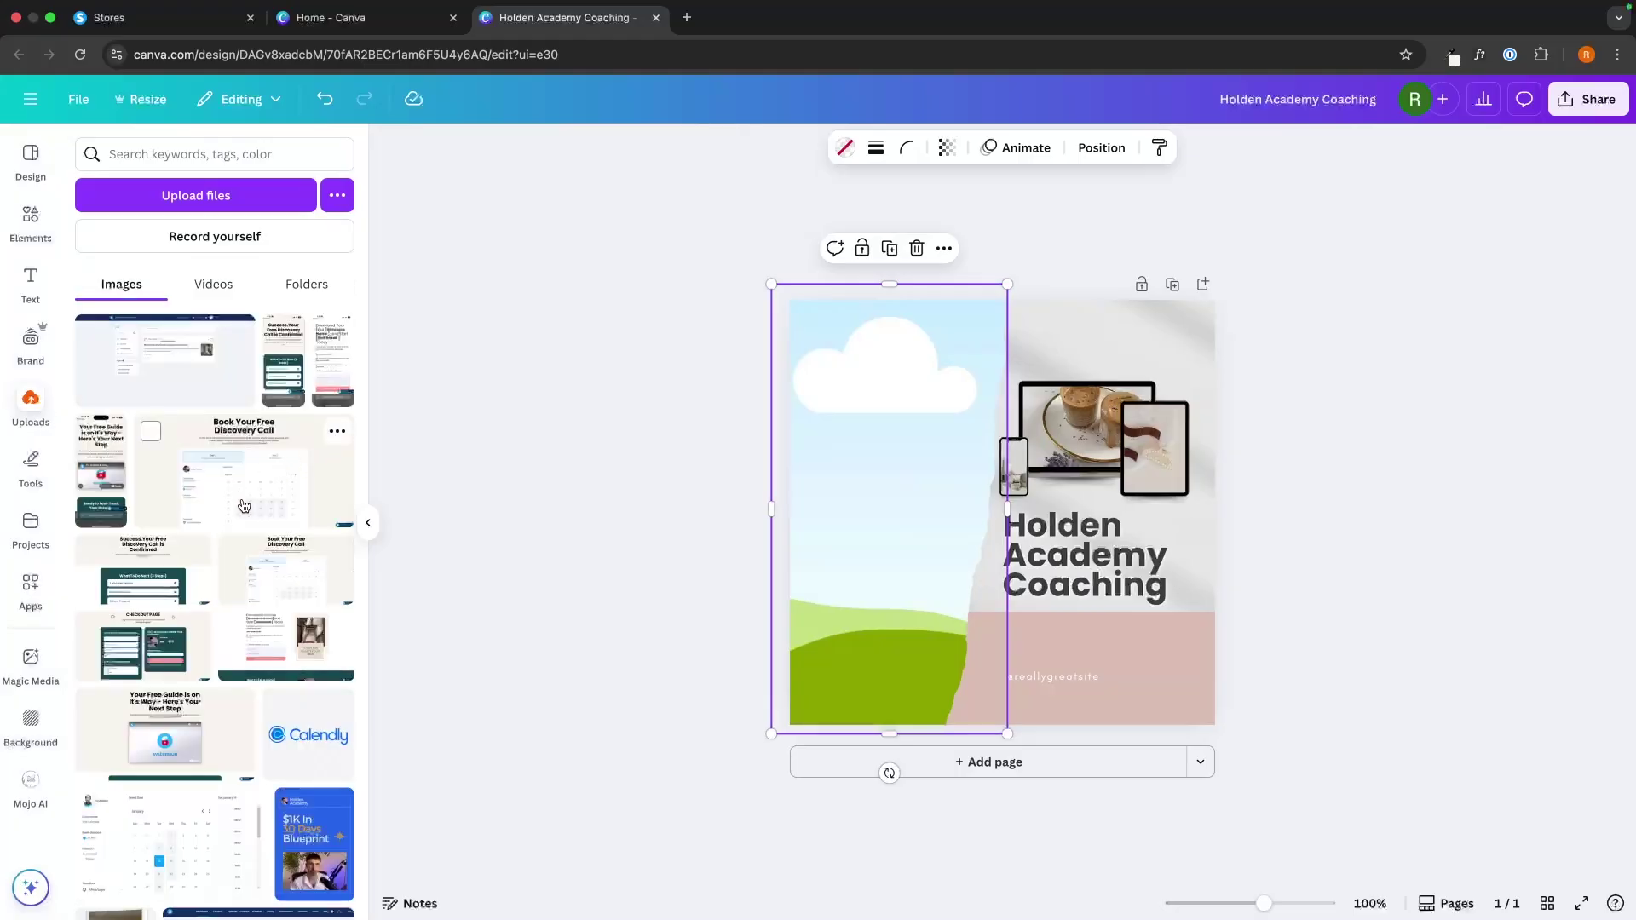
scroll(242, 529, "down", 15)
left_click_drag(264, 458, 886, 452)
double_click(886, 453)
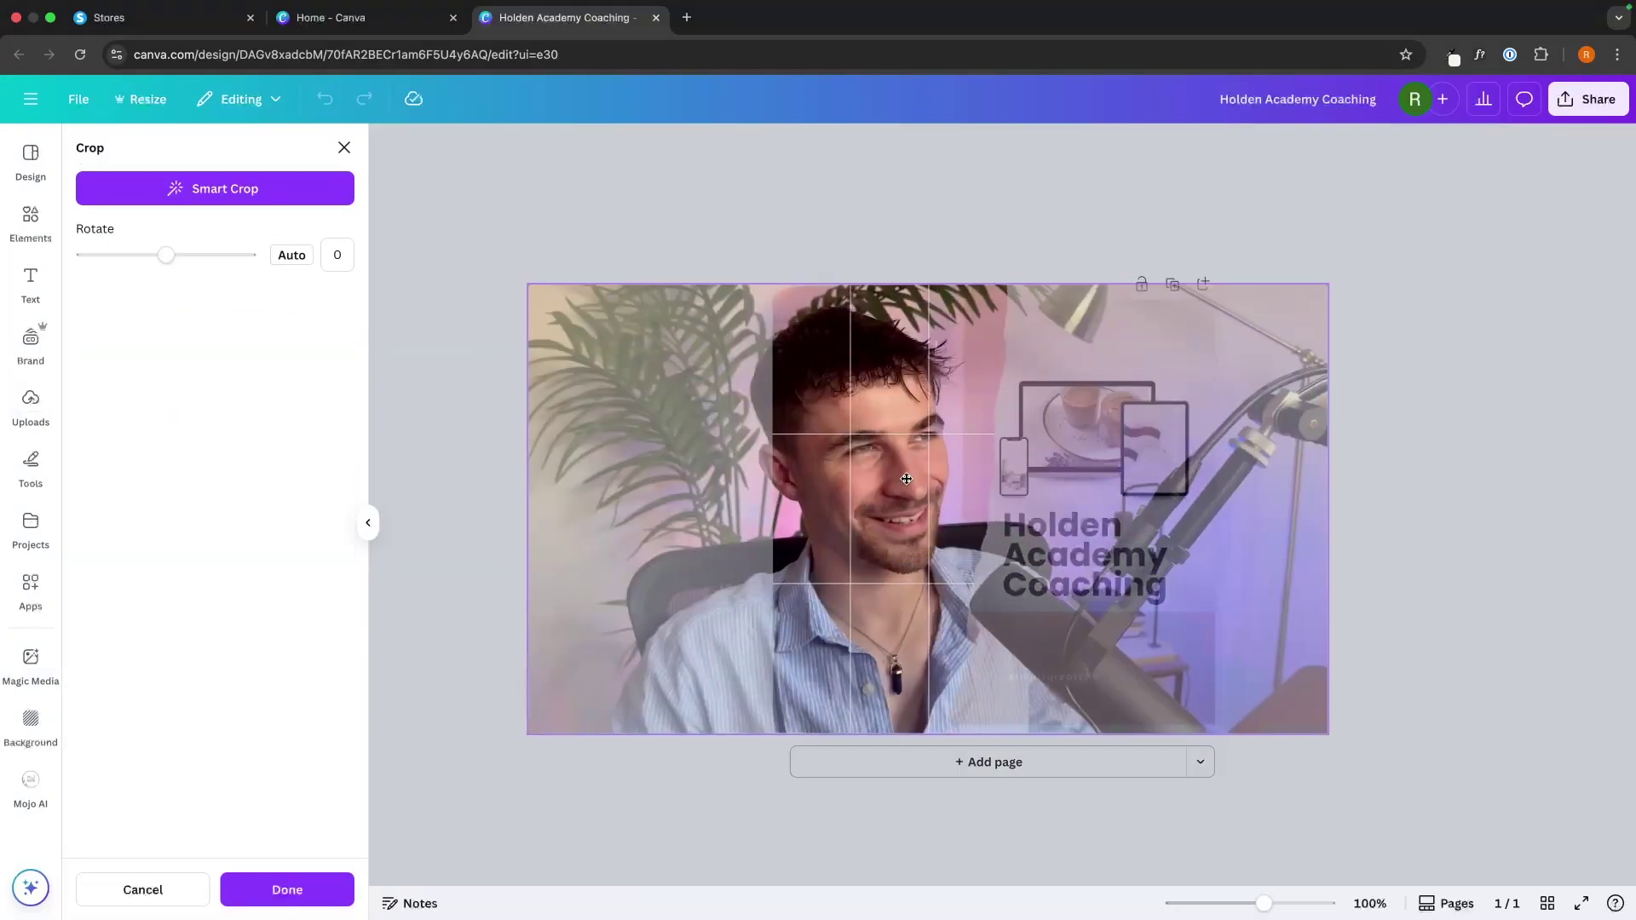
left_click(1507, 367)
left_click(1449, 361)
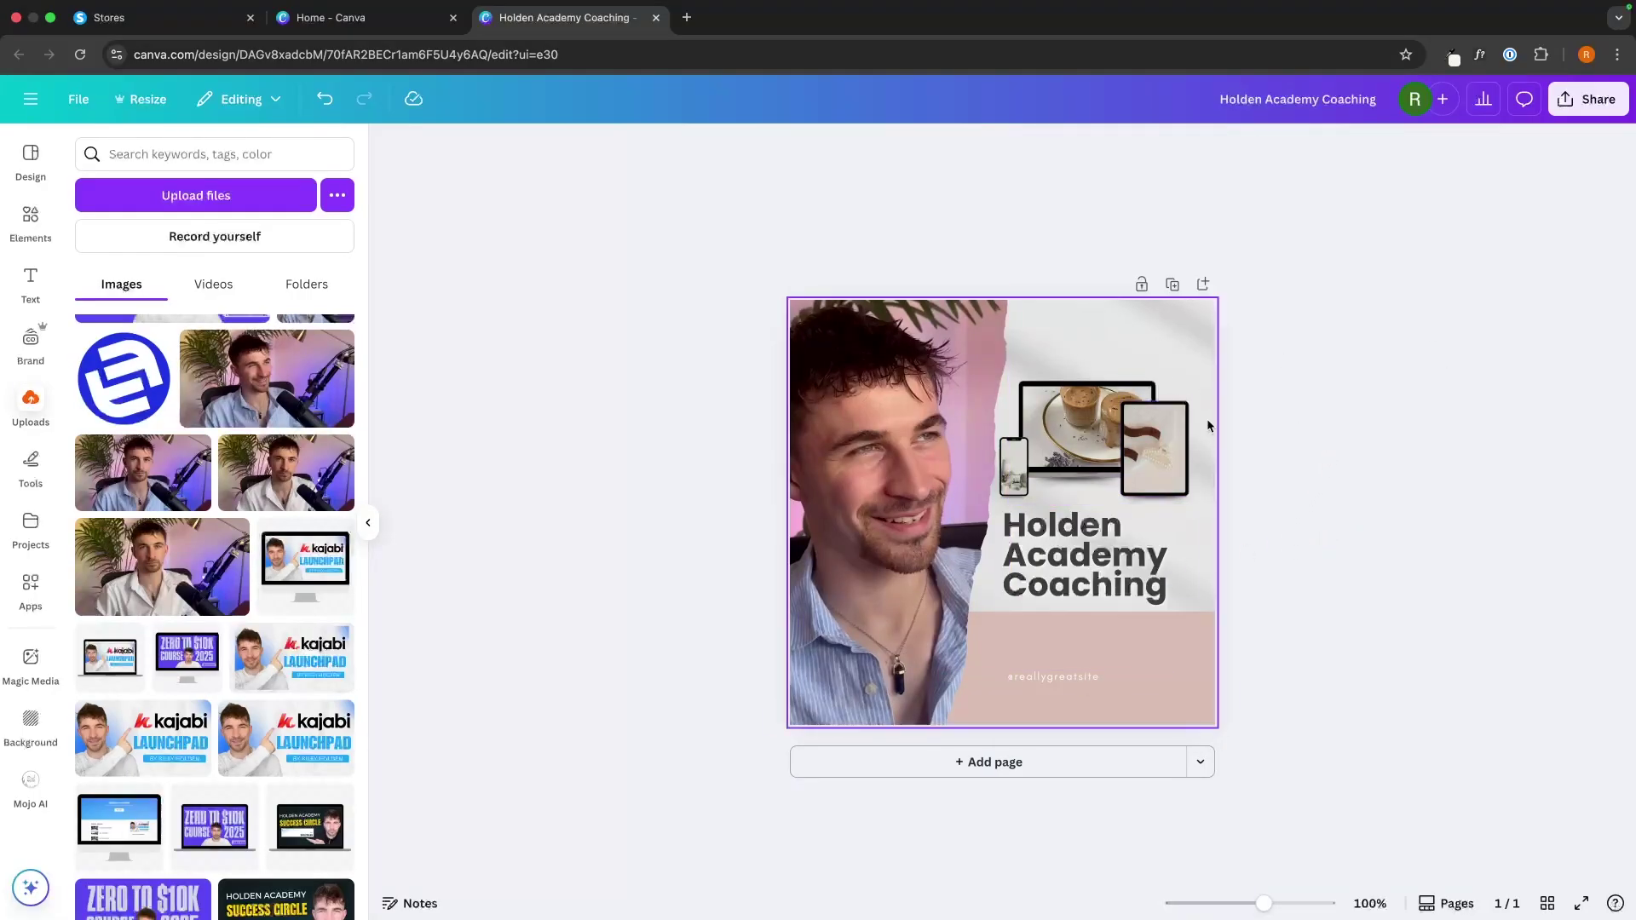
Download the finished 500 × 500 px design as a PNG
left_click(1588, 99)
left_click(1326, 446)
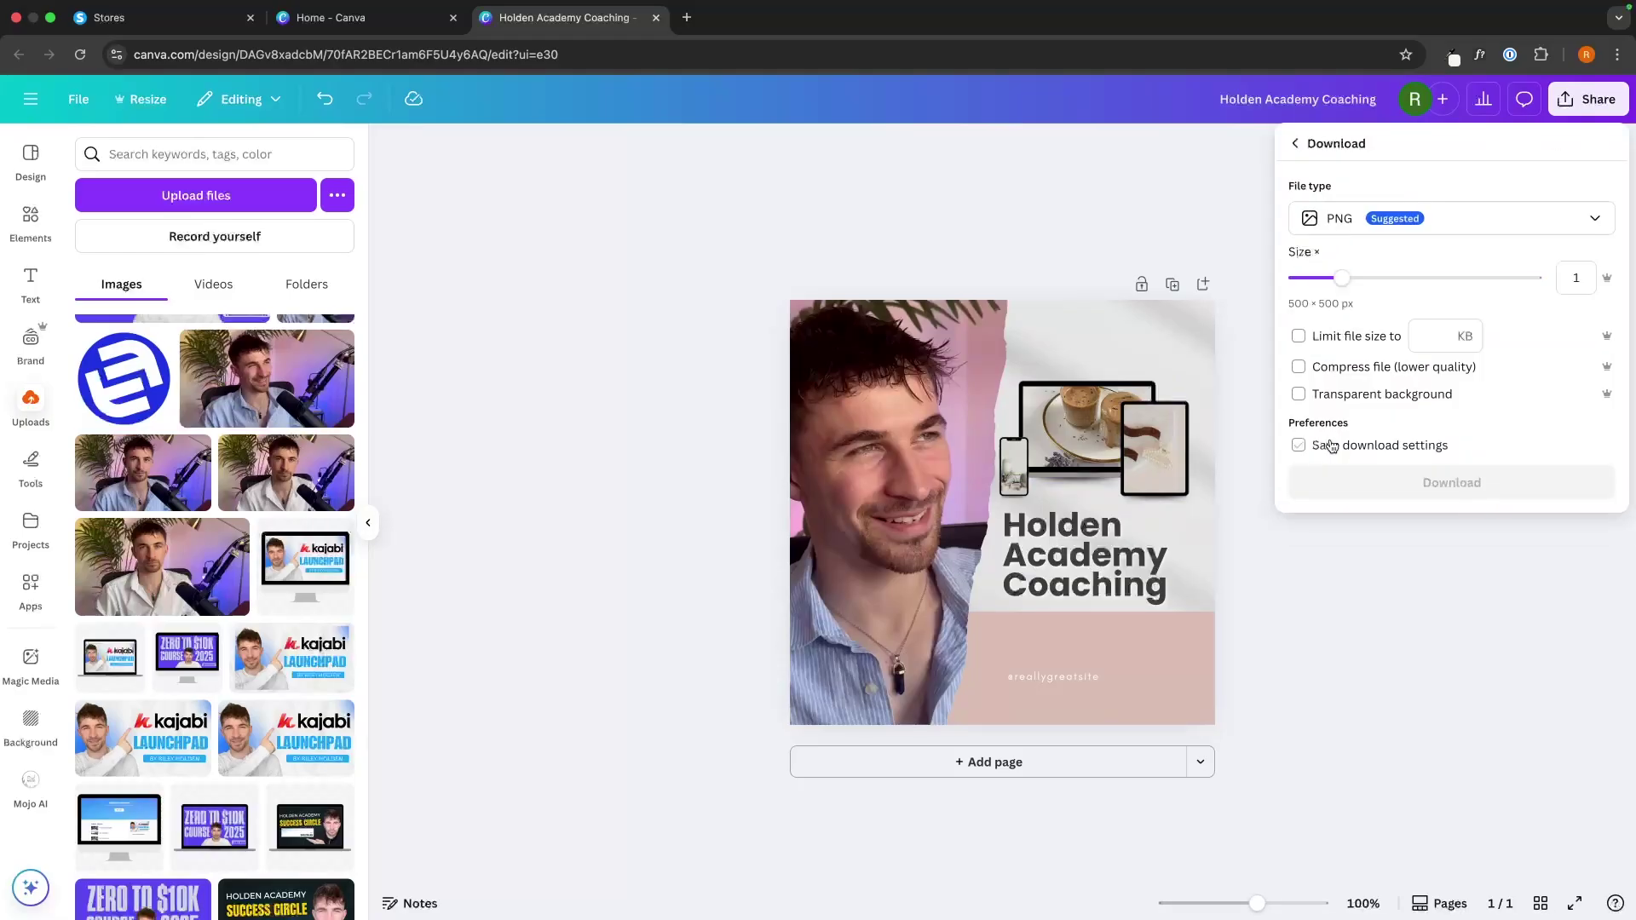
left_click(1389, 477)
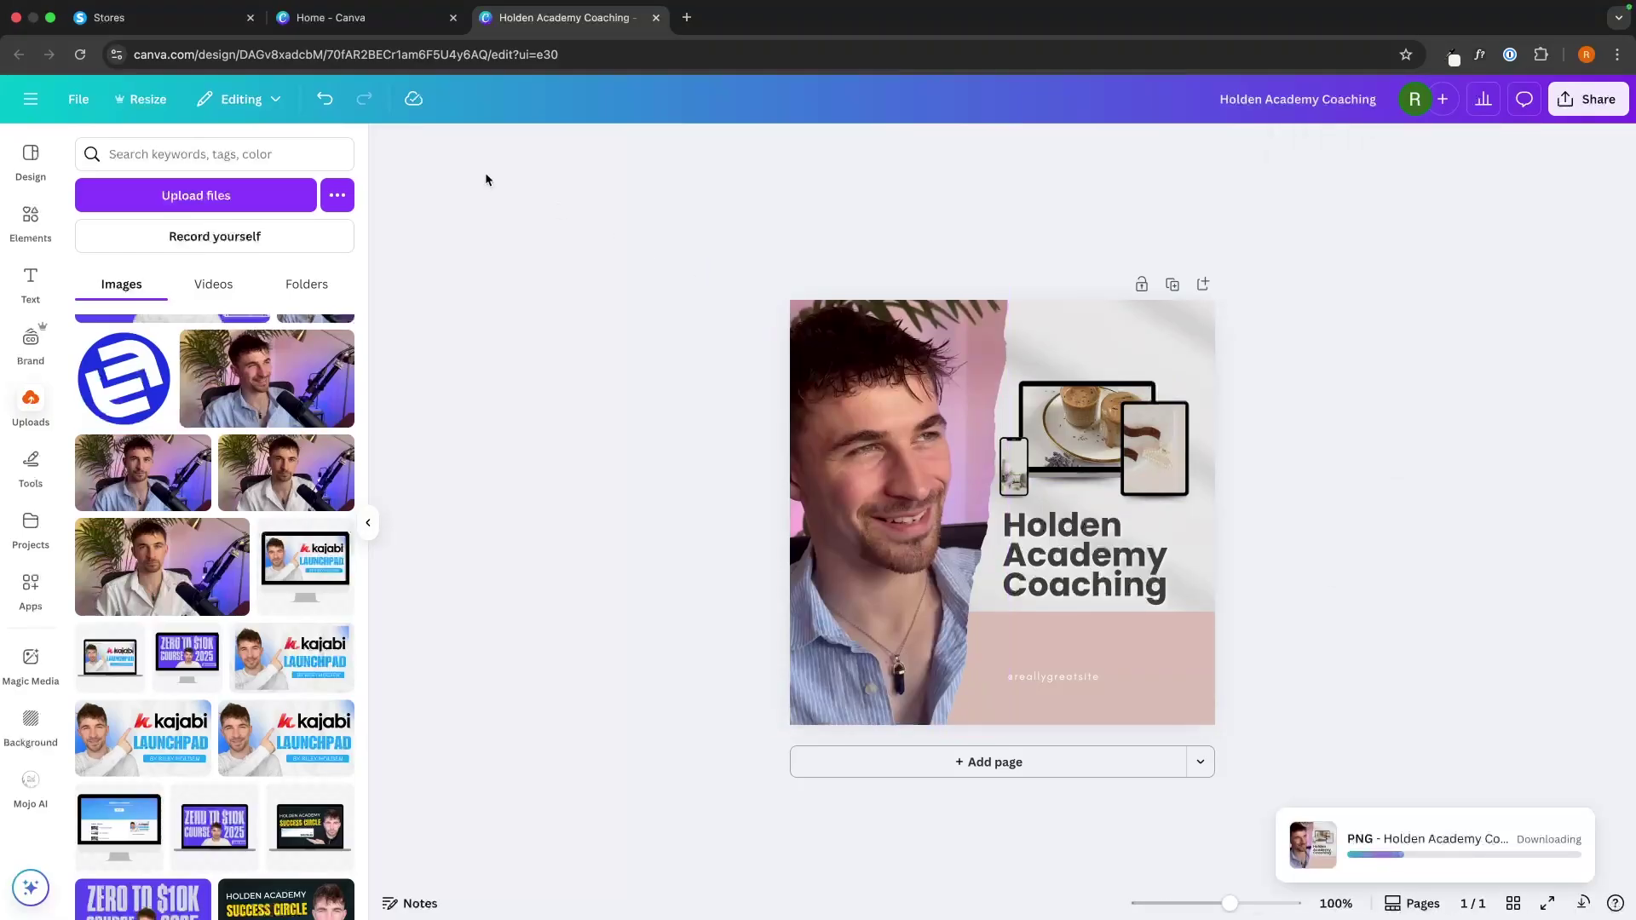
Switch to the systeme.io store, upload "Holden Academy Coaching.png" as the coaching link's thumbnail, and publish the product
left_click(162, 17)
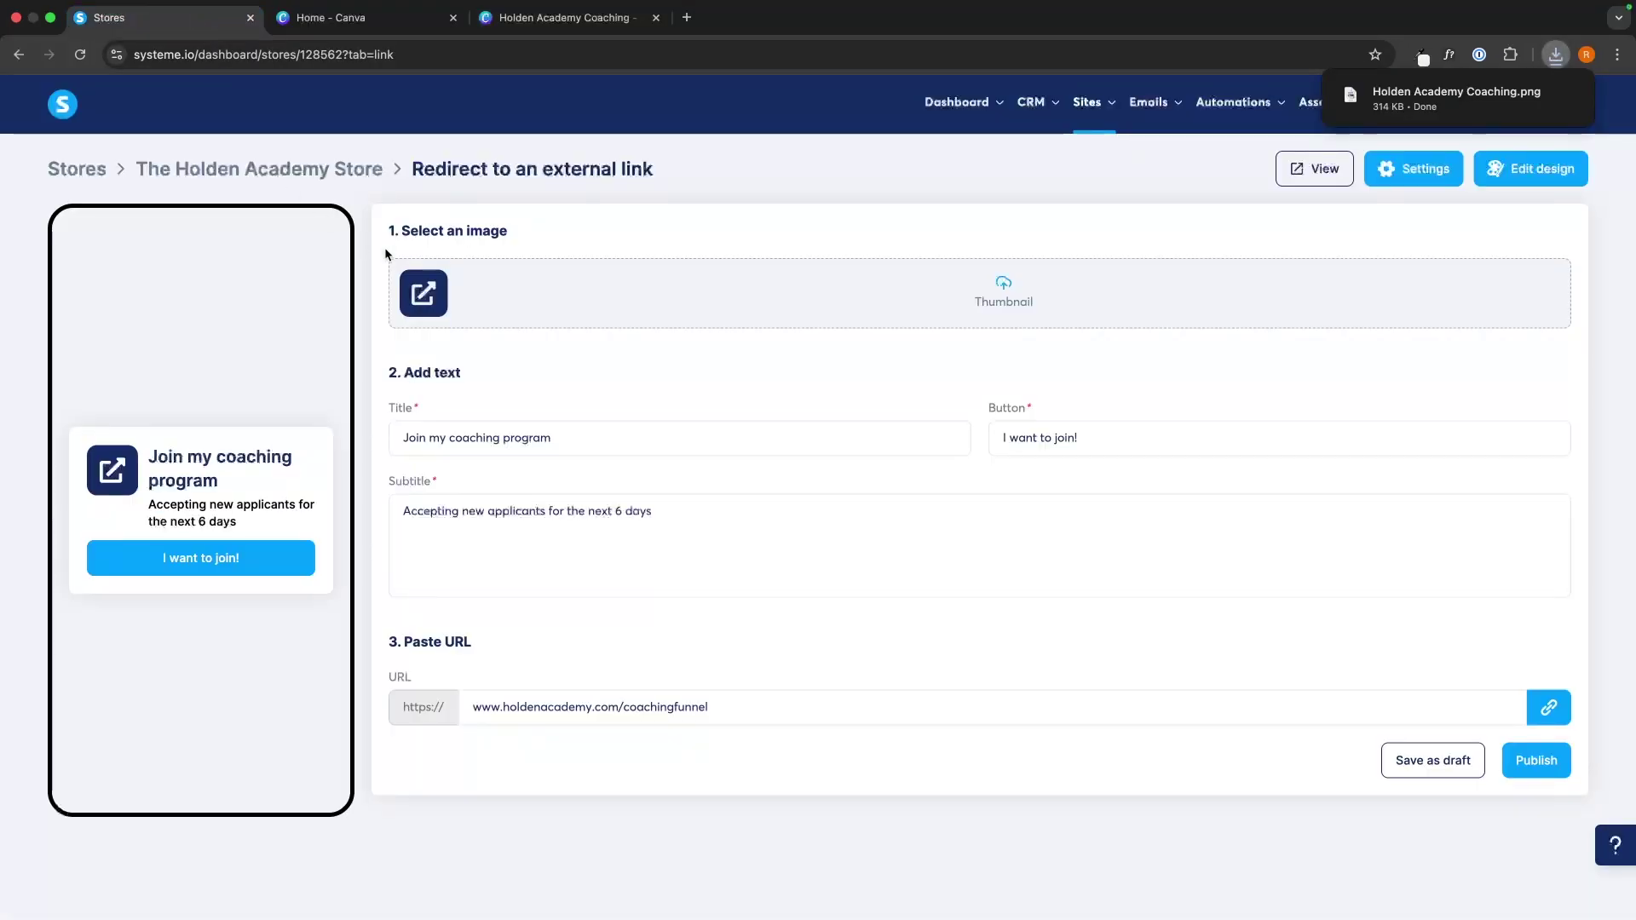
left_click(982, 297)
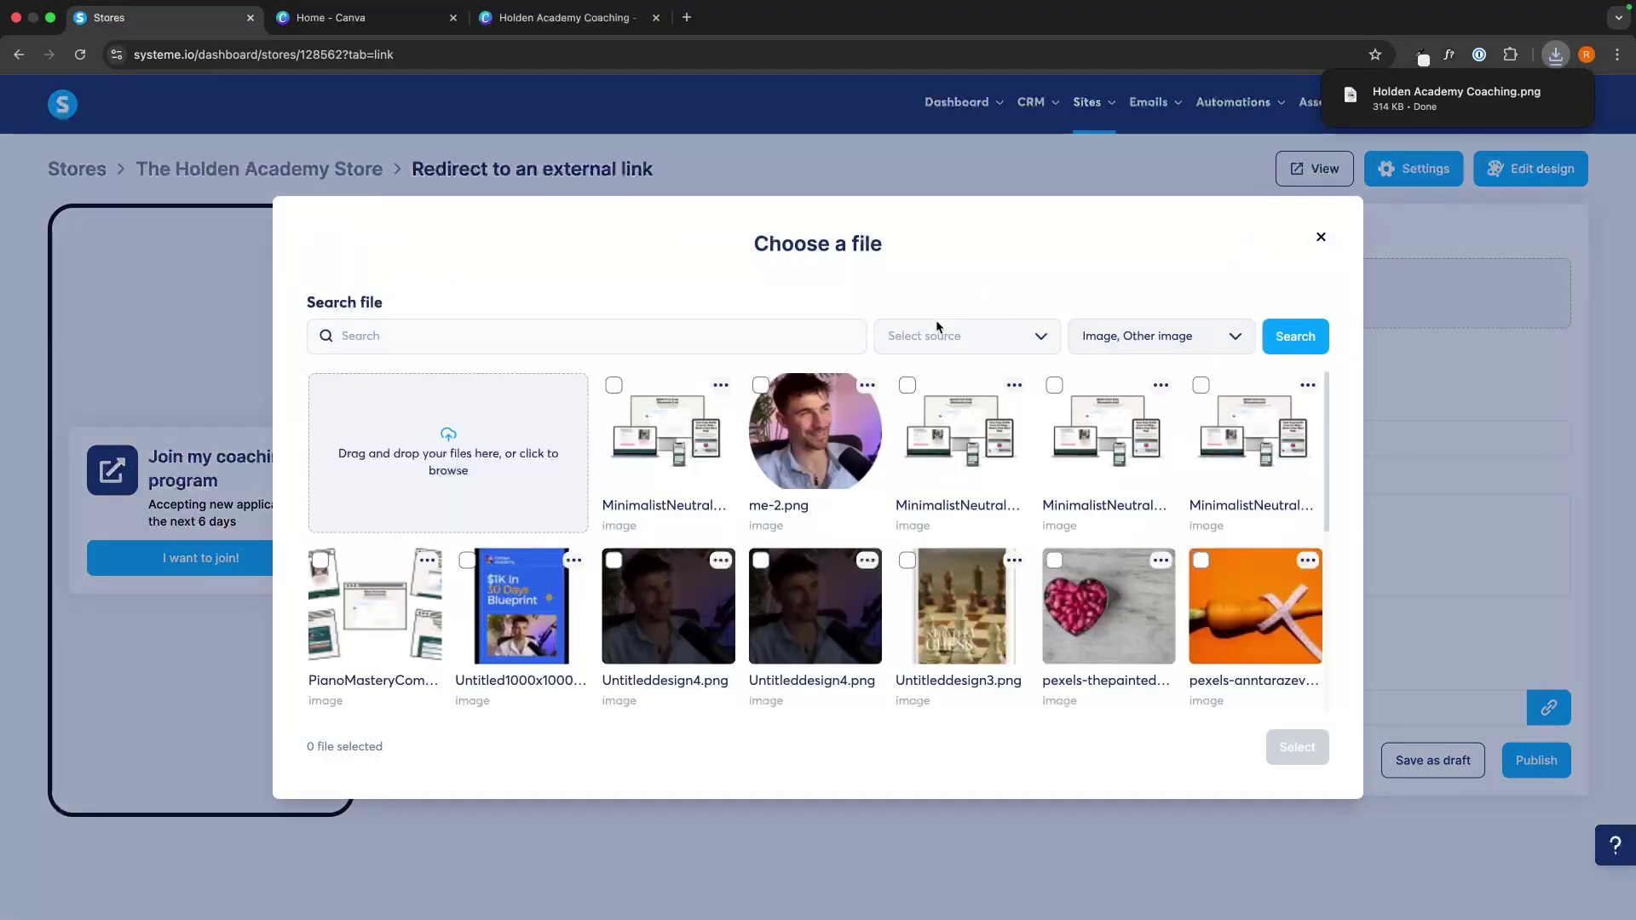
left_click(509, 444)
double_click(725, 434)
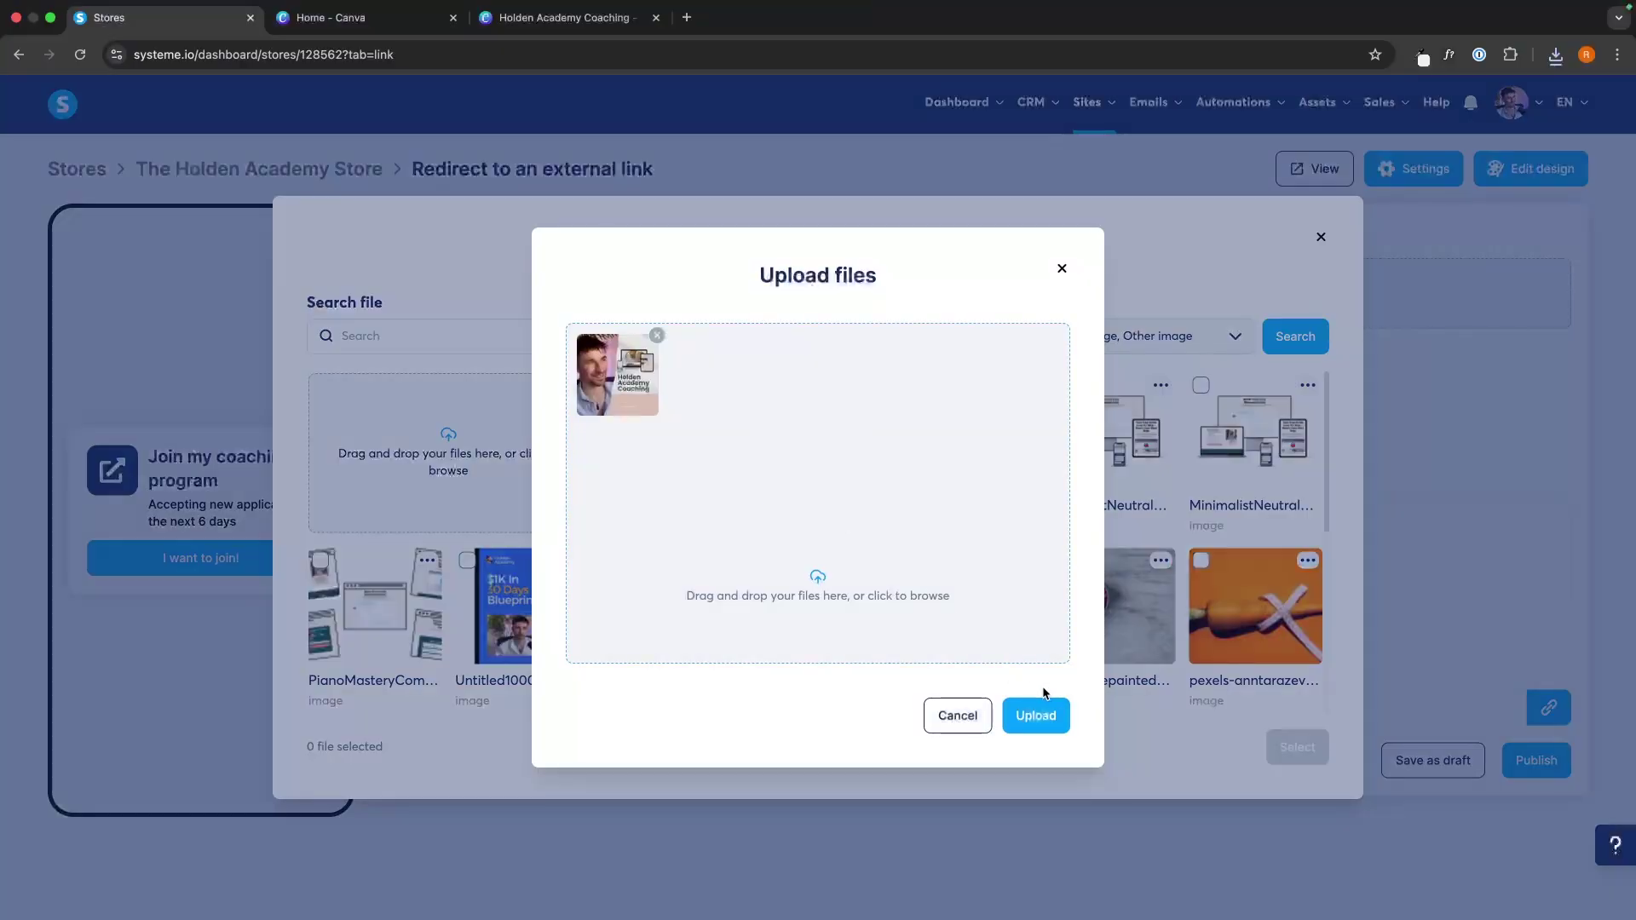
left_click(1039, 712)
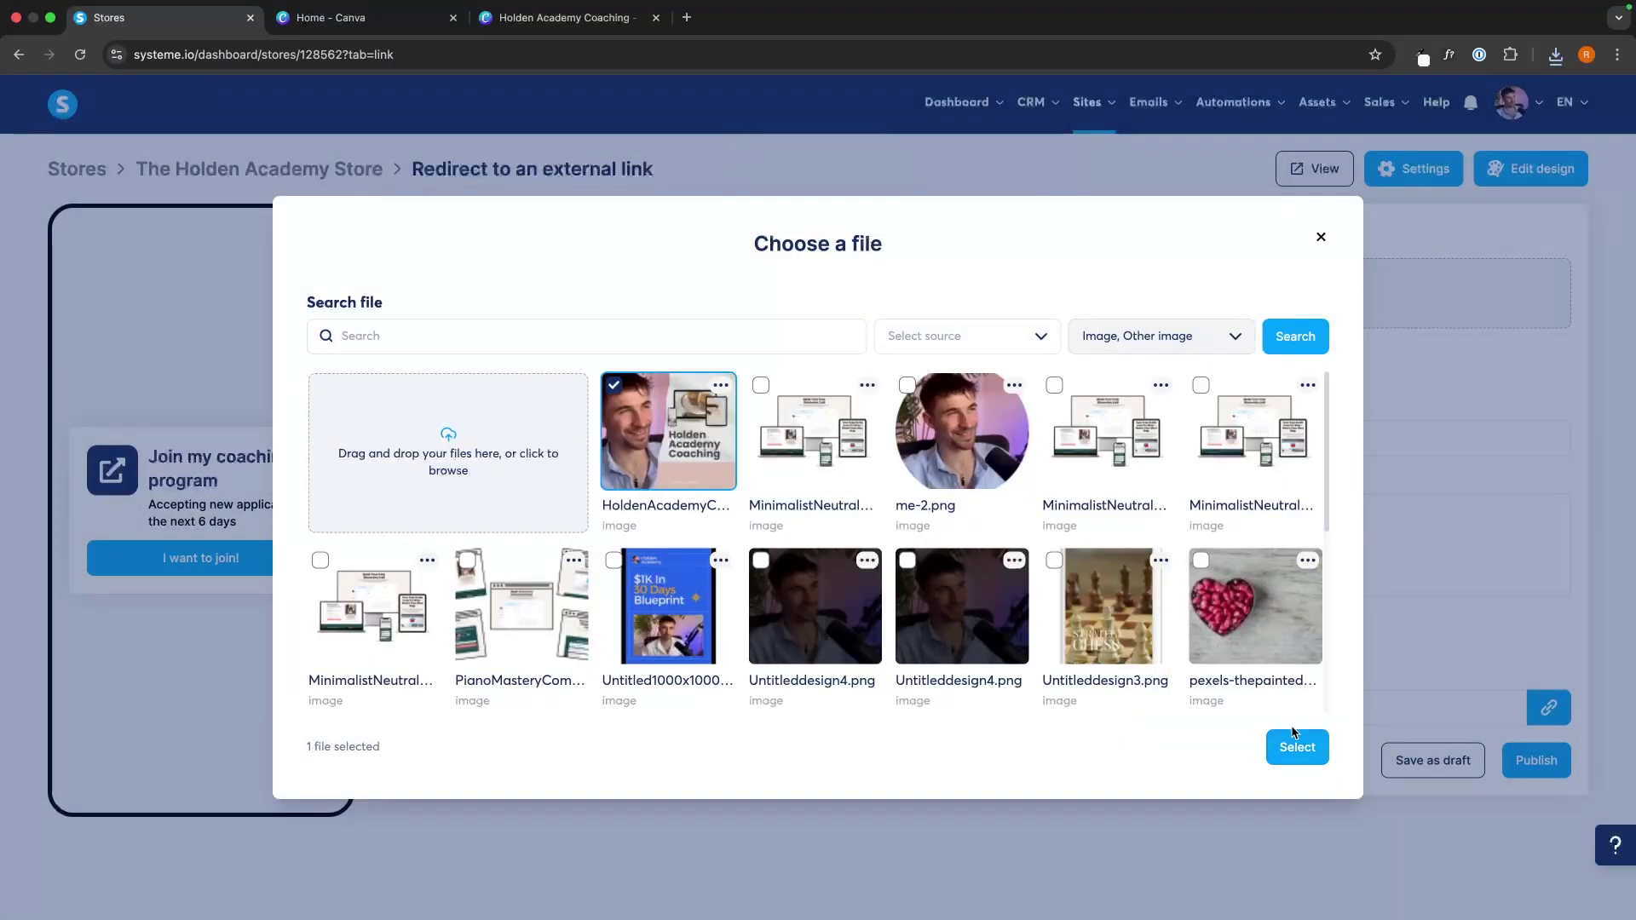
left_click(1297, 748)
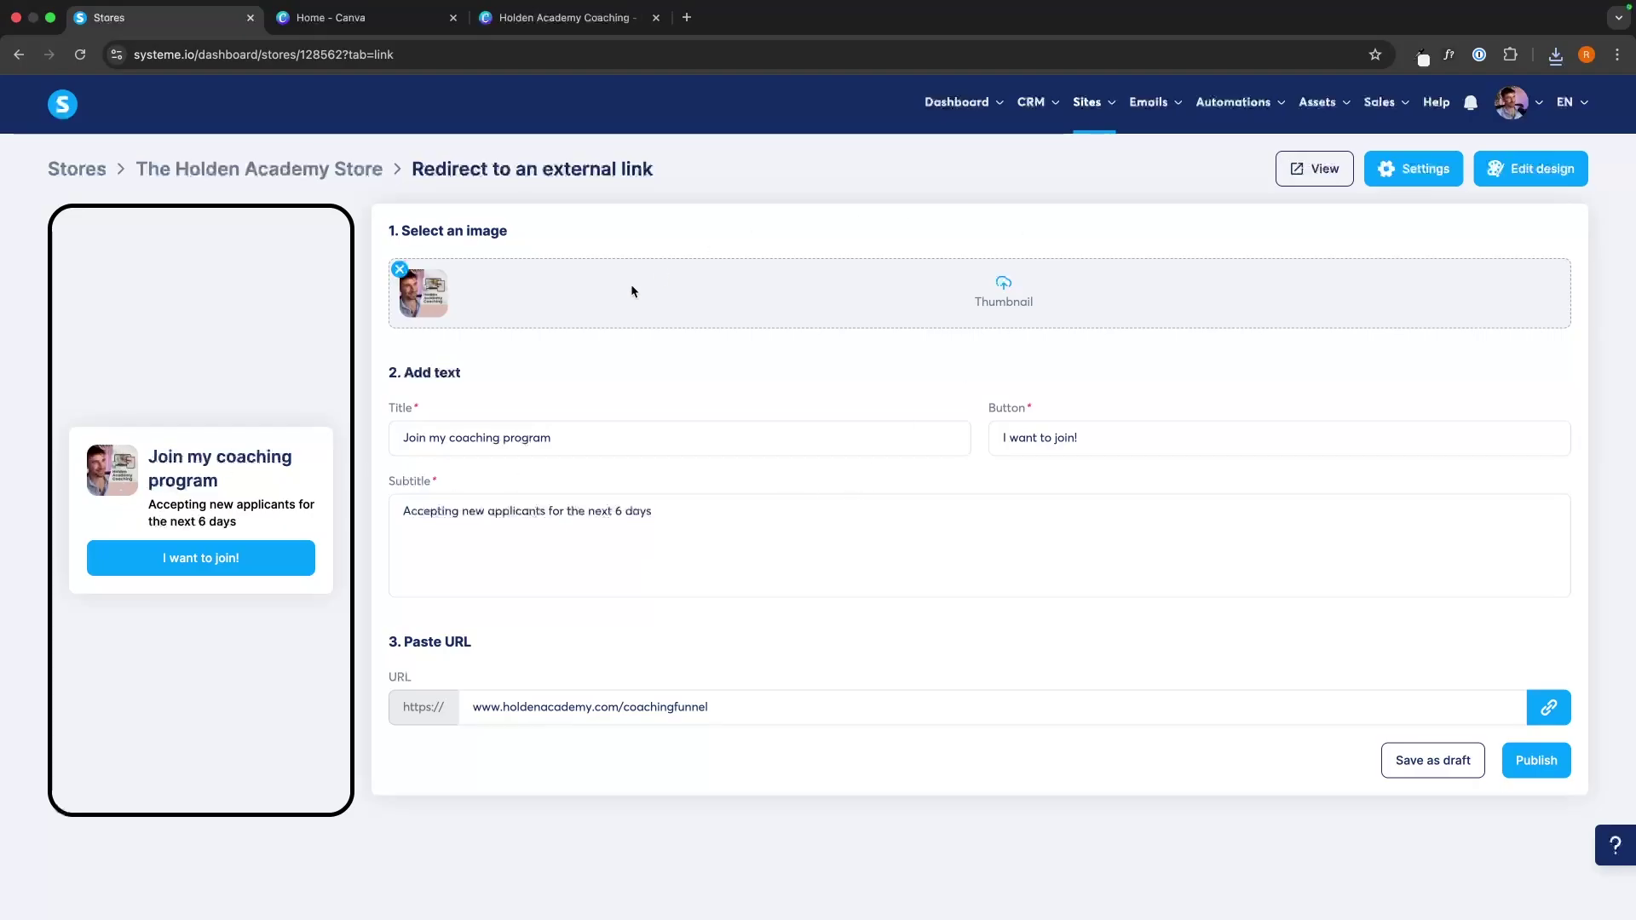
left_click(1538, 772)
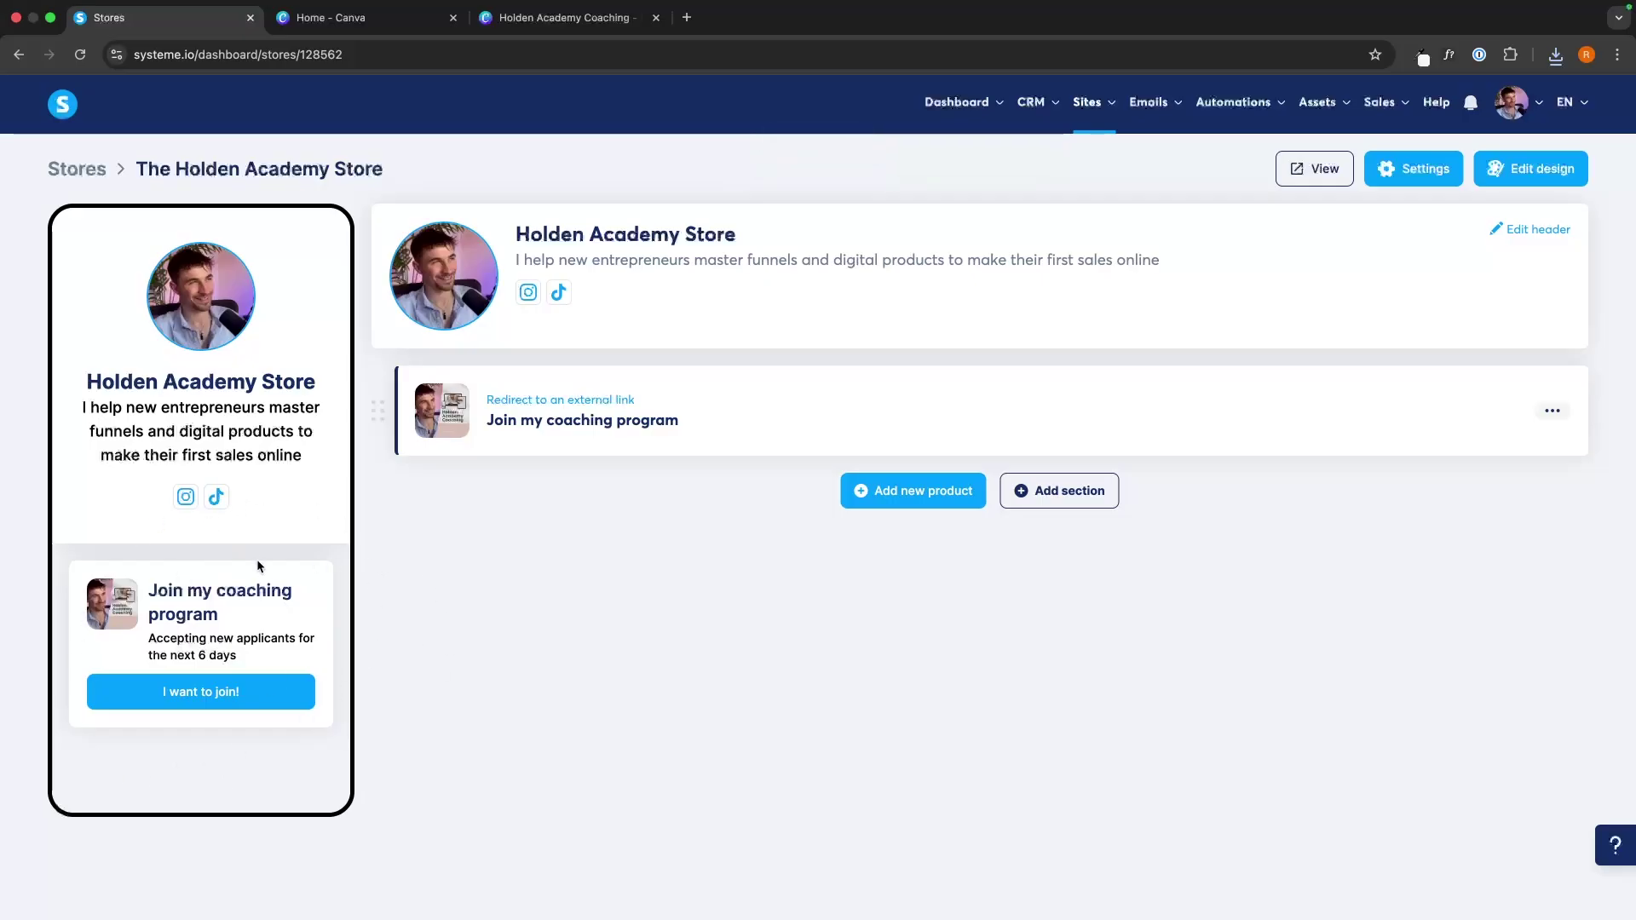
Add a new product of type Collect emails with the title "How to make your first $1k online"
left_click(919, 494)
left_click(927, 488)
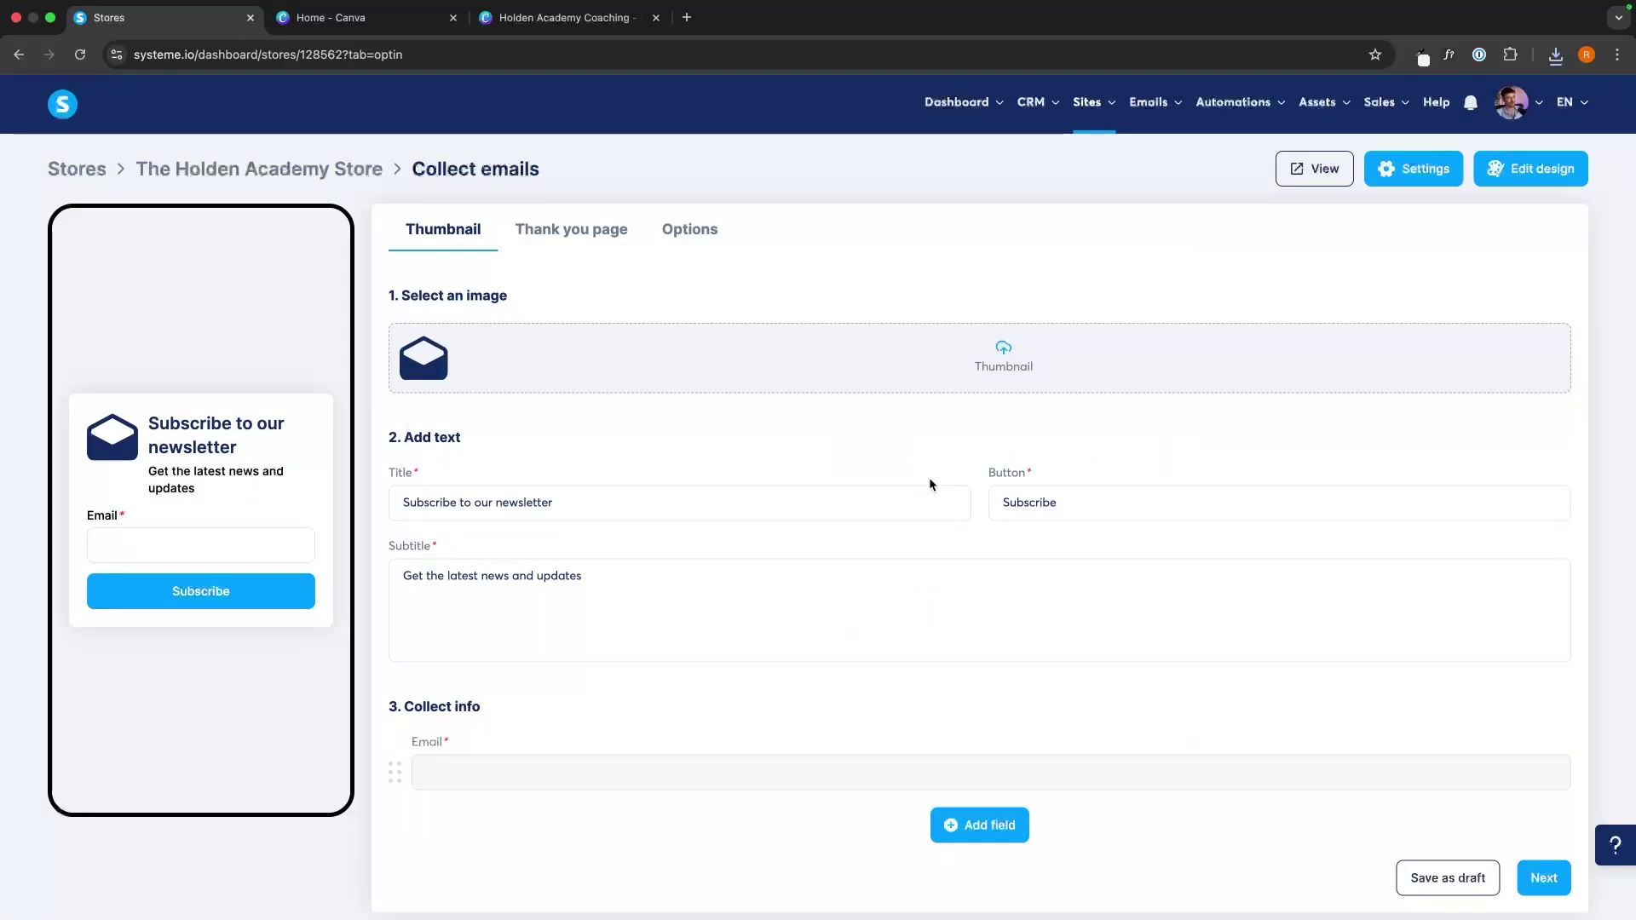
scroll(653, 375, "down", 1)
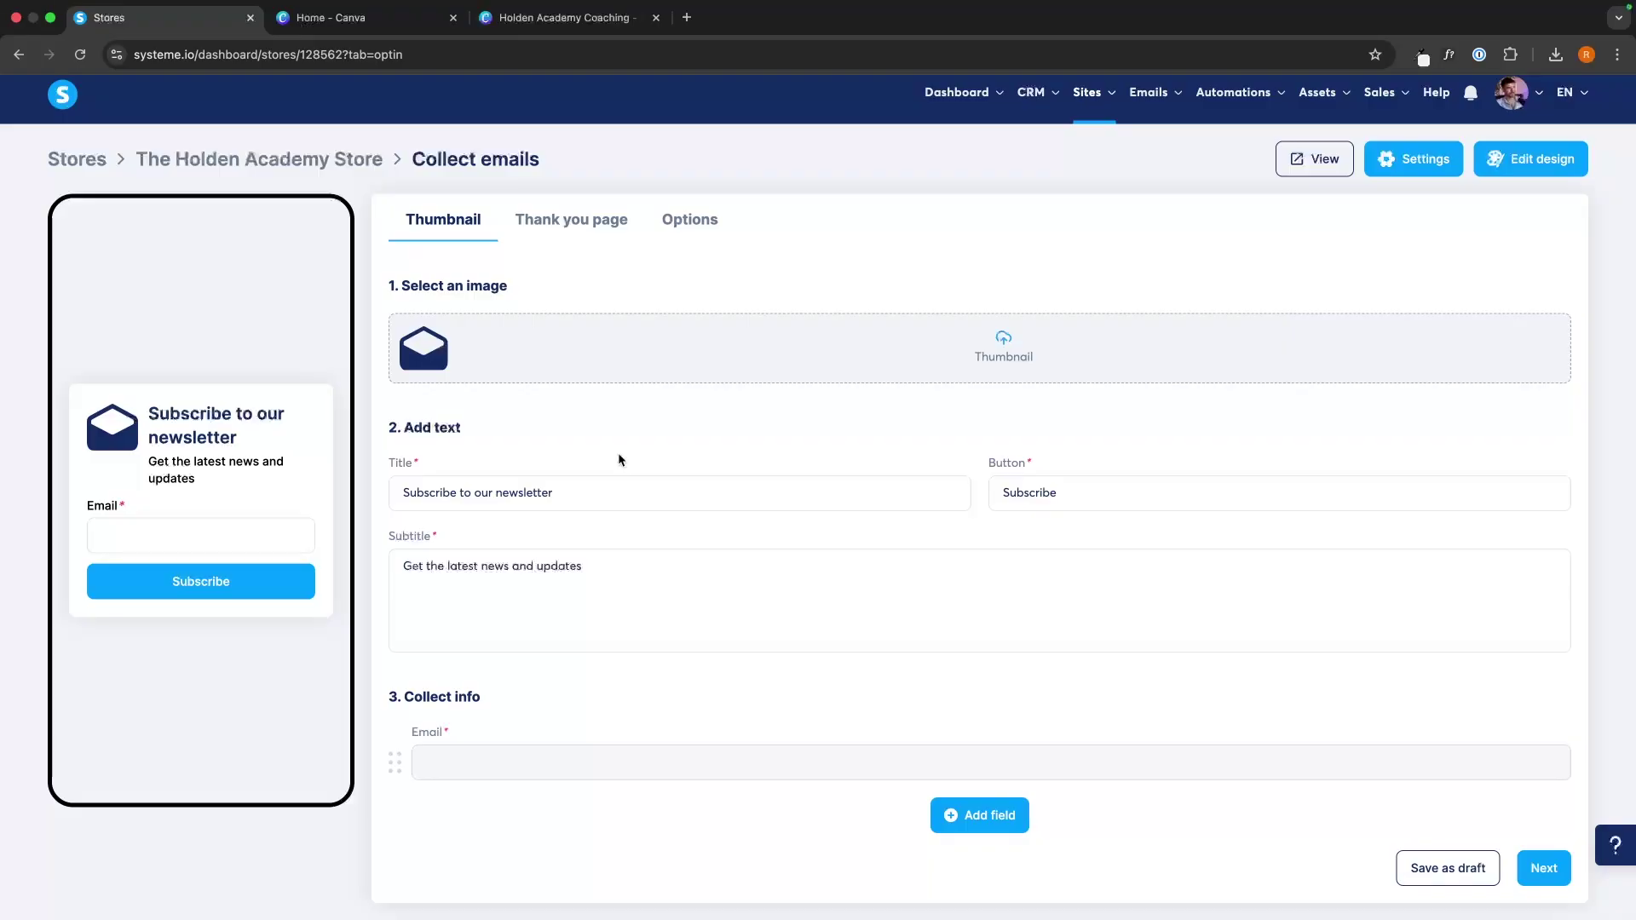
left_click_drag(604, 501, 401, 496)
type("How to make your")
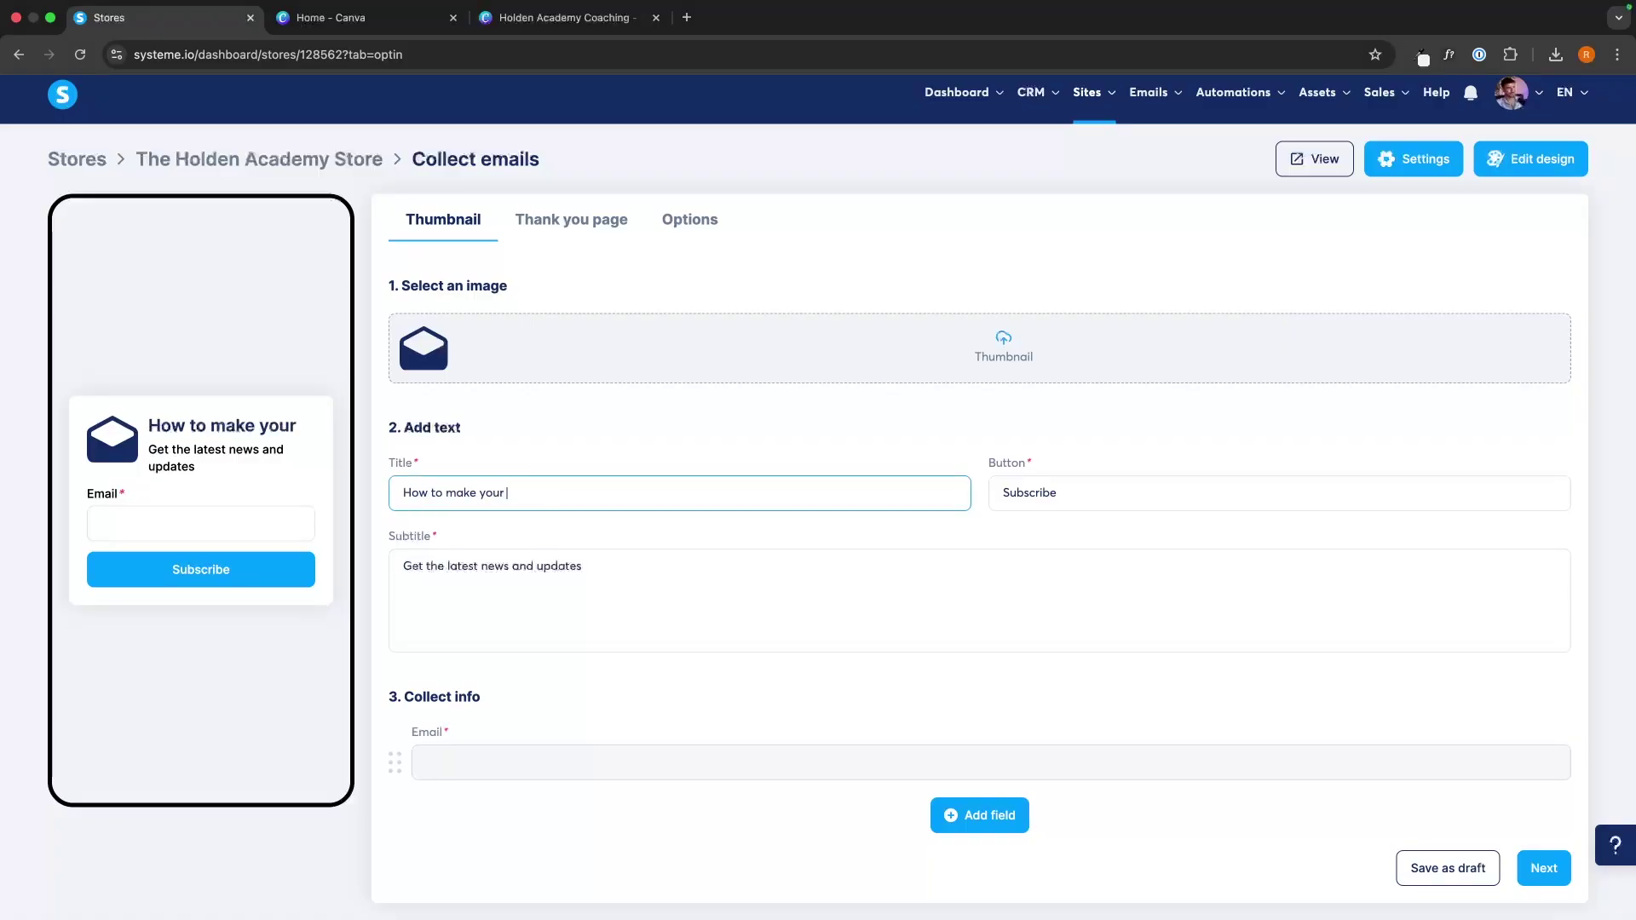
type(" first $1k")
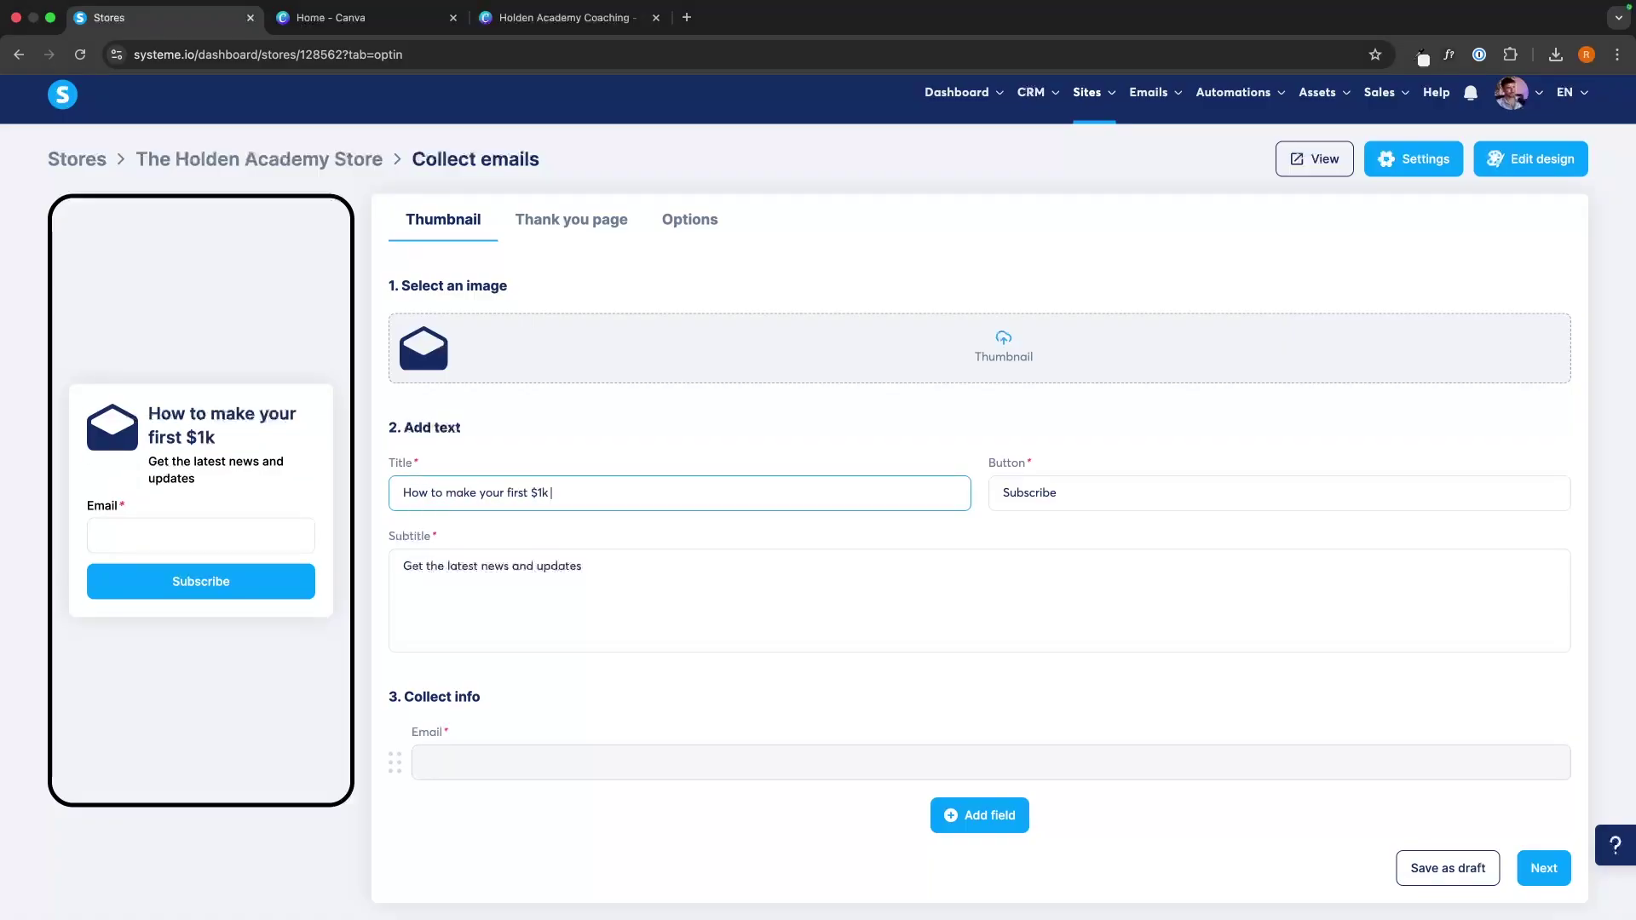
type(" online")
Replace the subtitle with "Enter your email below to recieve the free ebook in your email"
left_click_drag(403, 566, 591, 559)
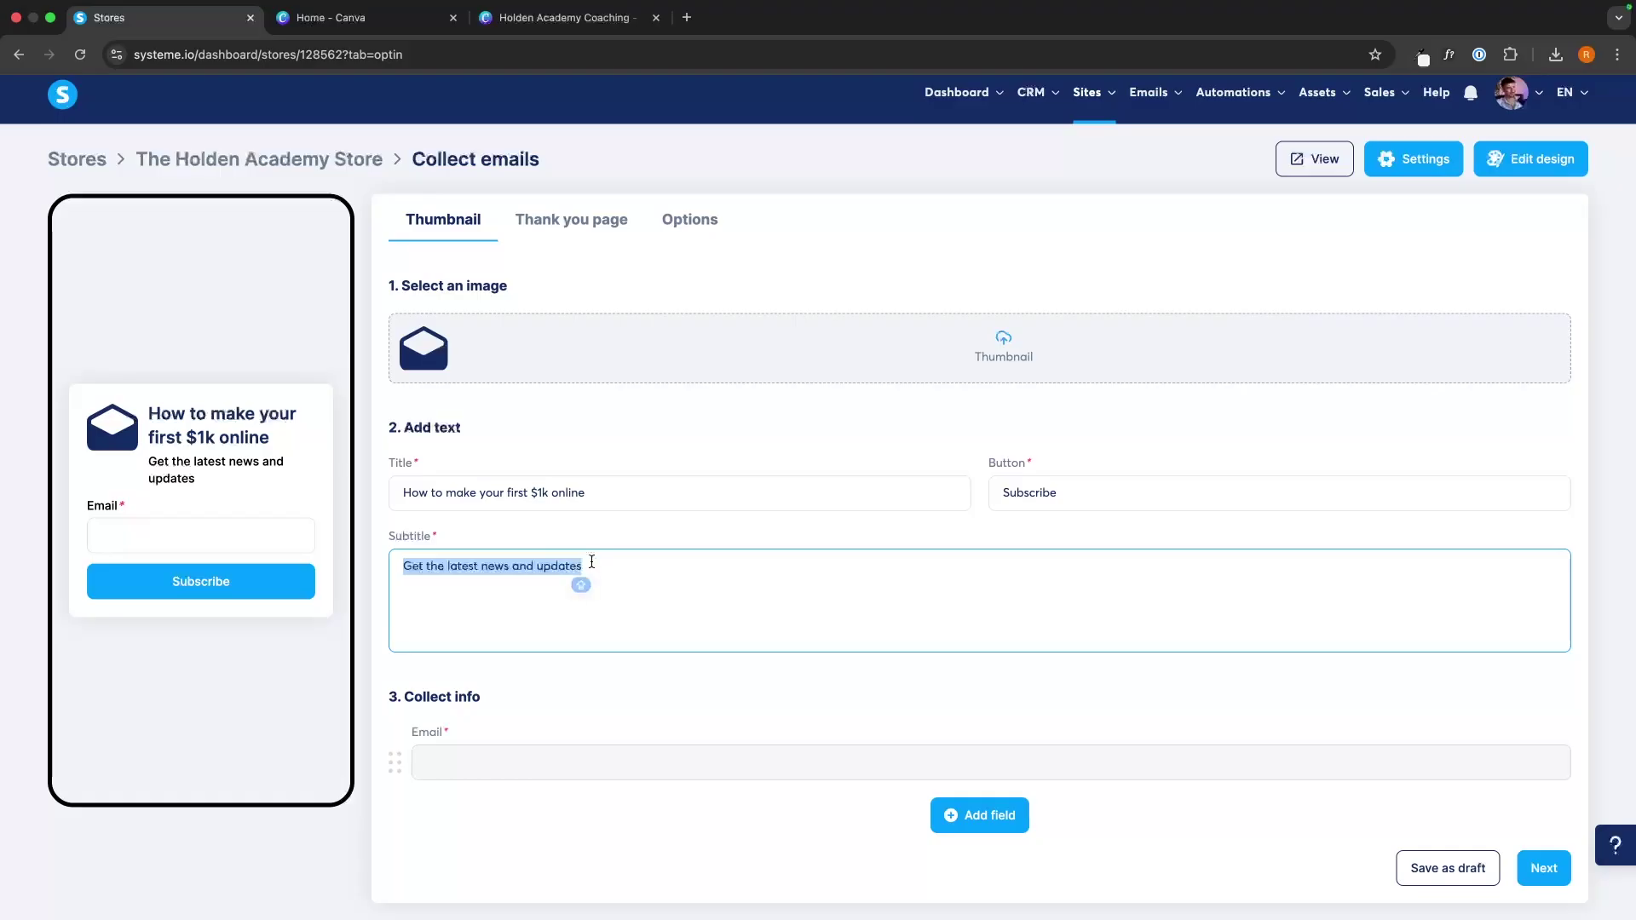
type("Enter your email")
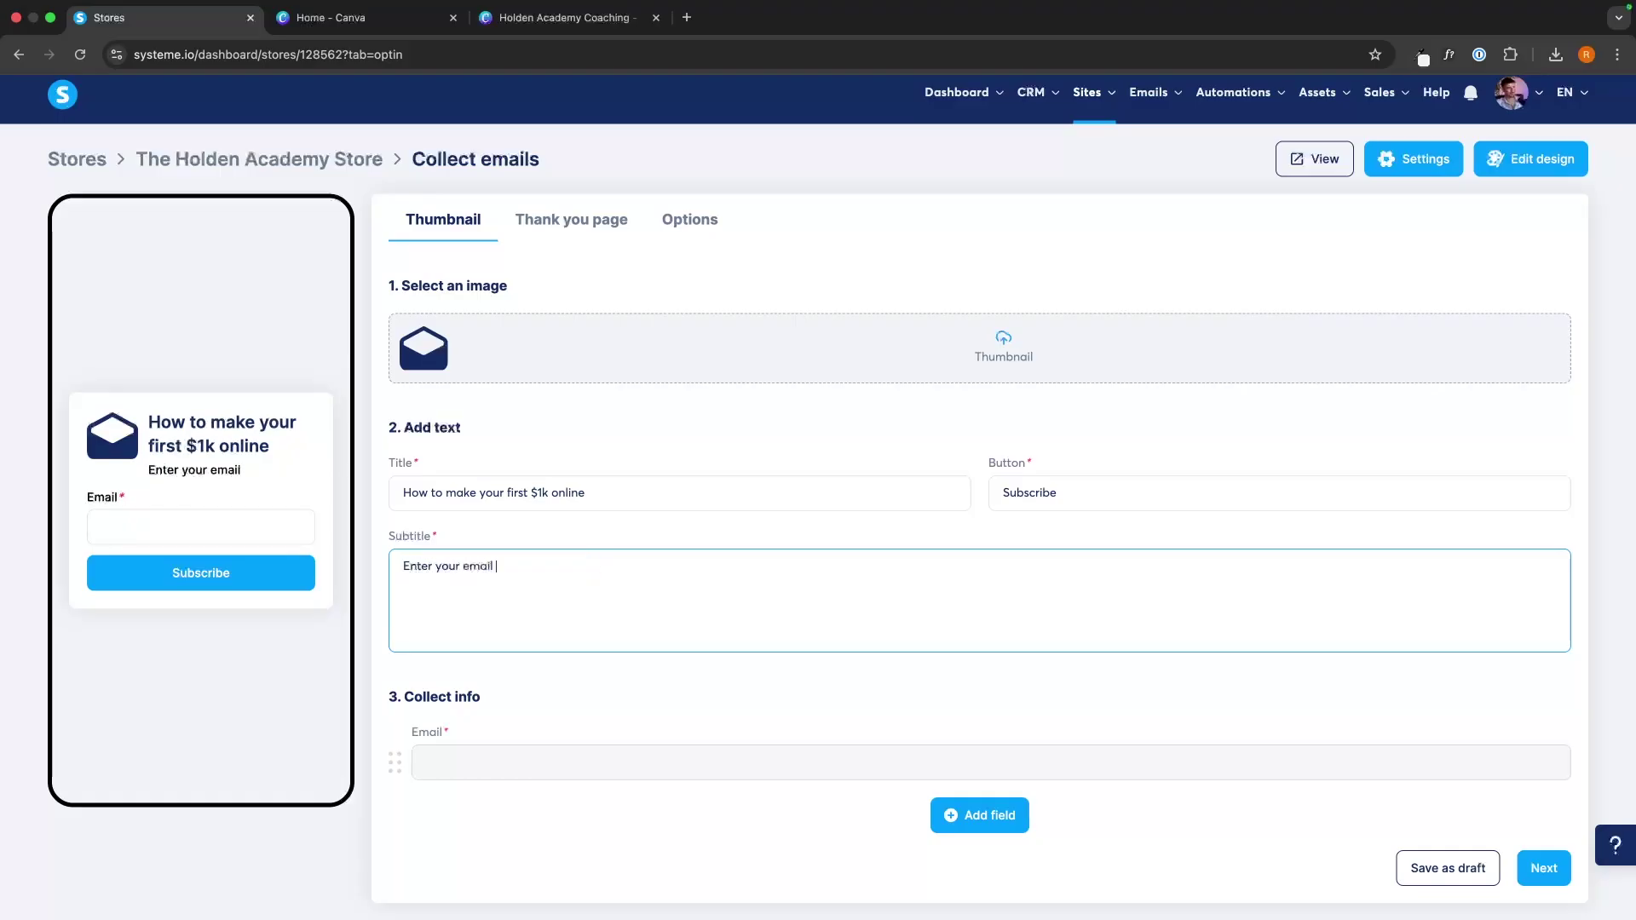
type(" below to recieve the")
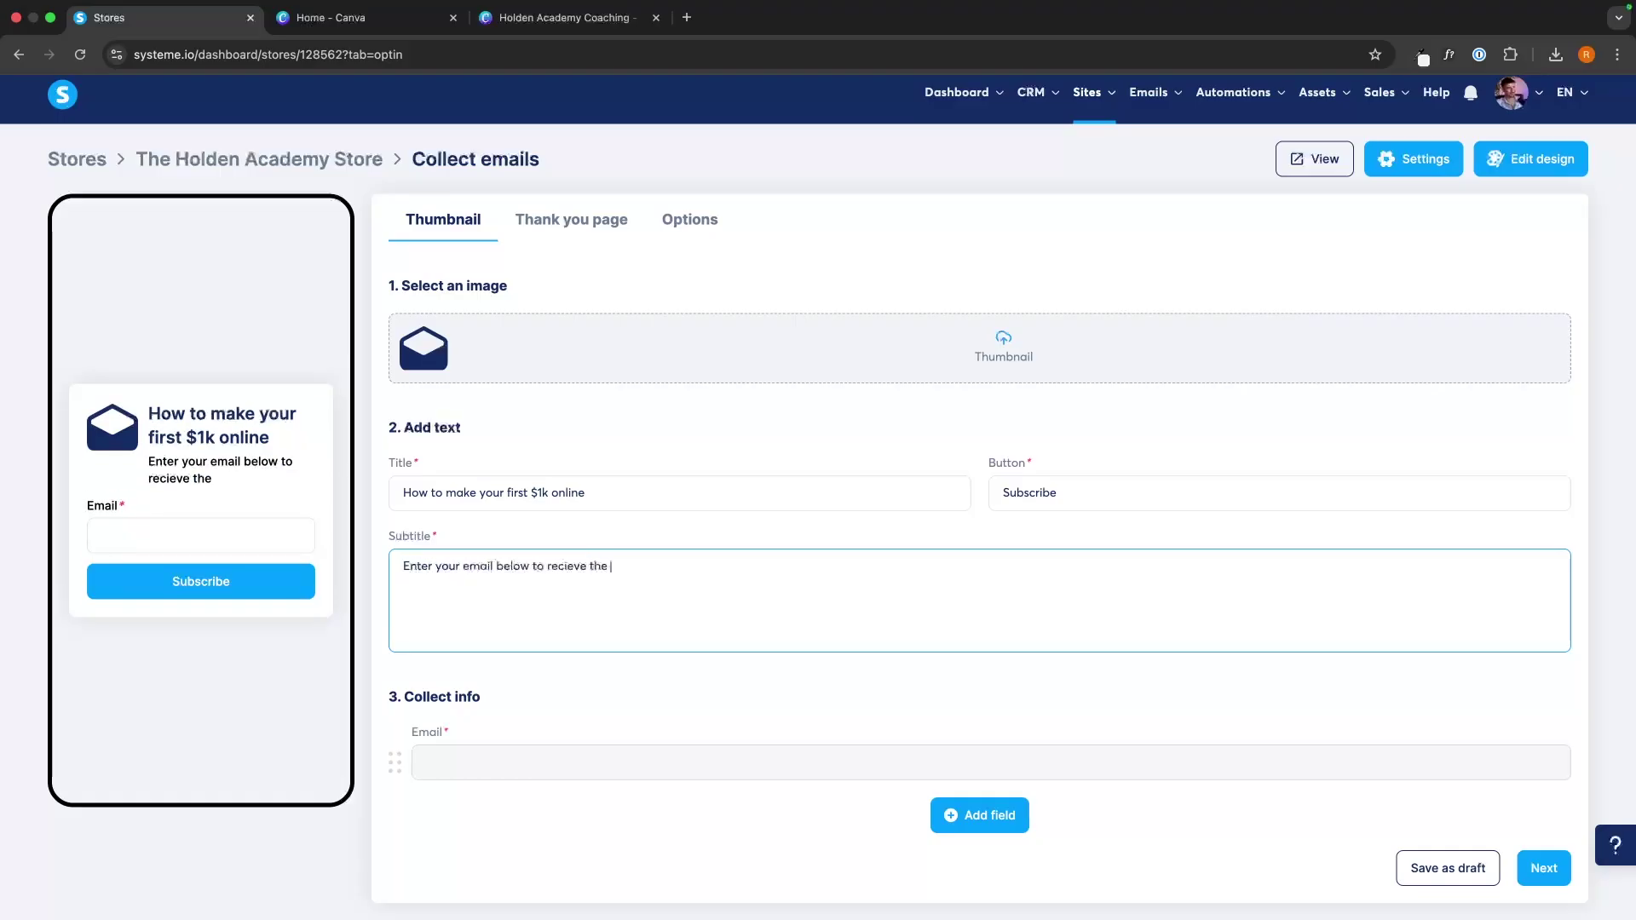
type(" free ebook in your email")
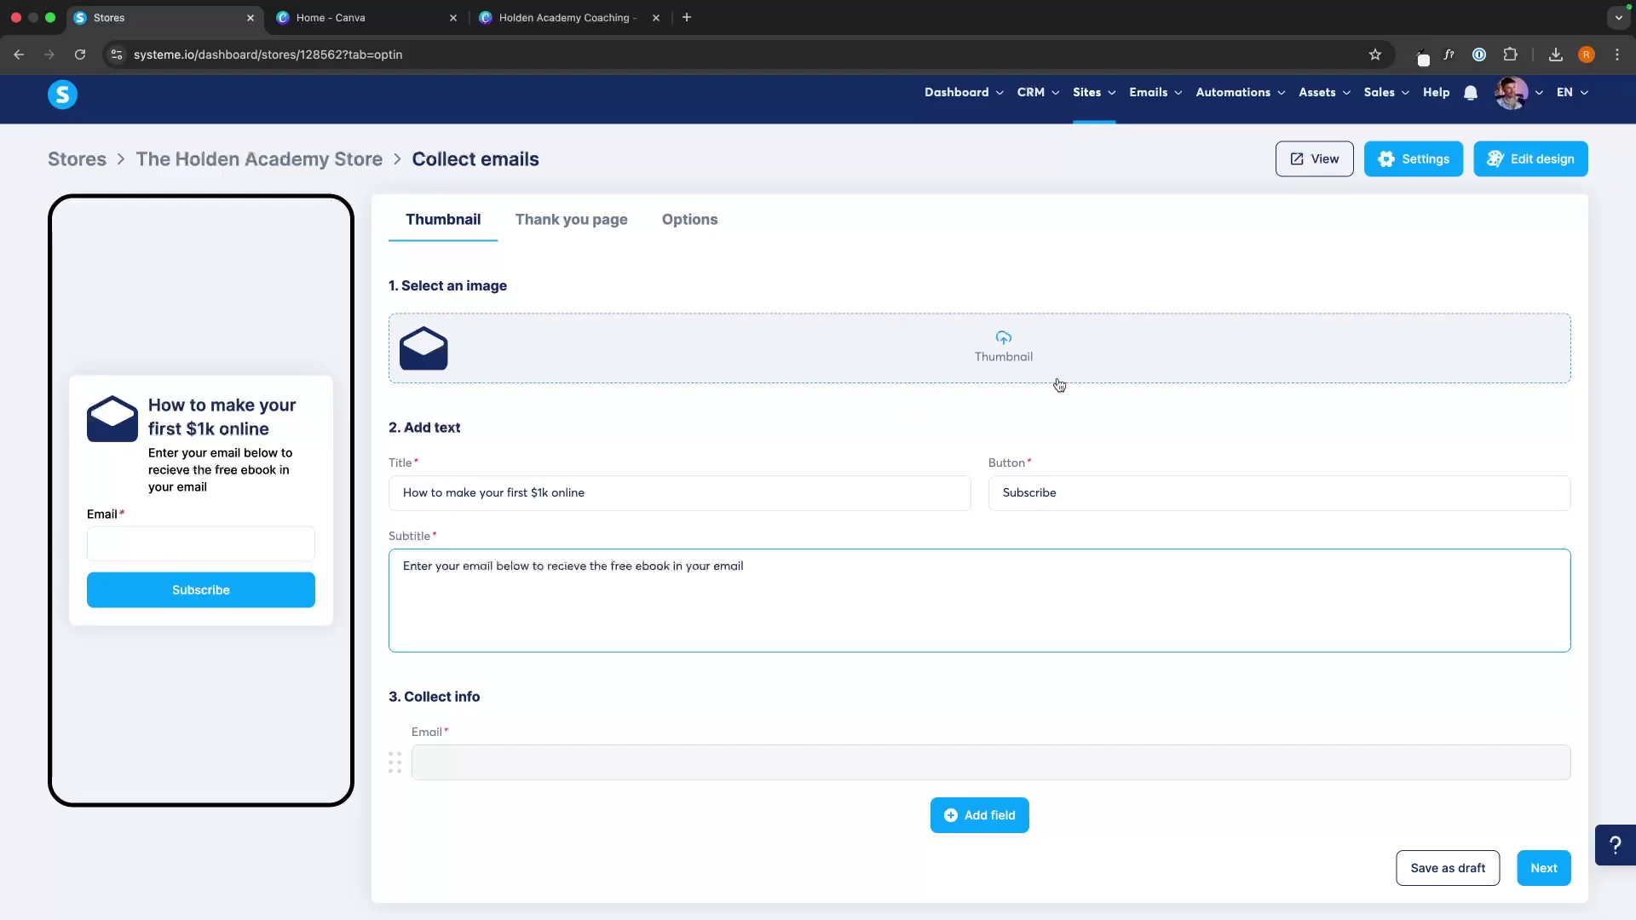
Set the email product's thumbnail to the existing blue "$1K In 30 Days Blueprint" cover image
left_click(530, 20)
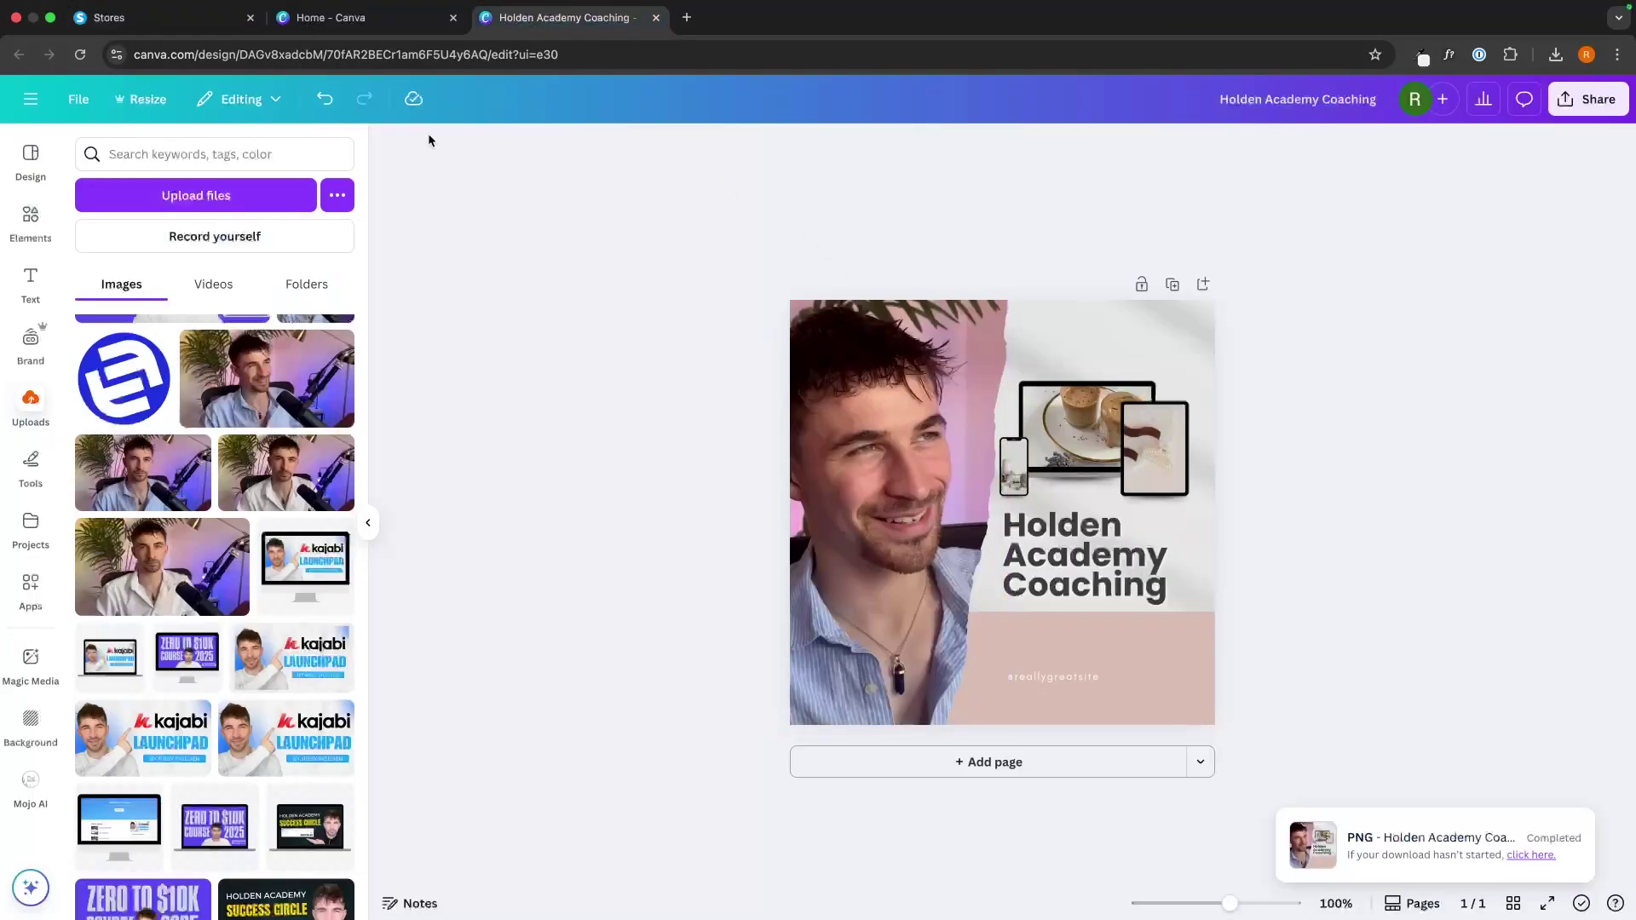
left_click(154, 17)
left_click(948, 338)
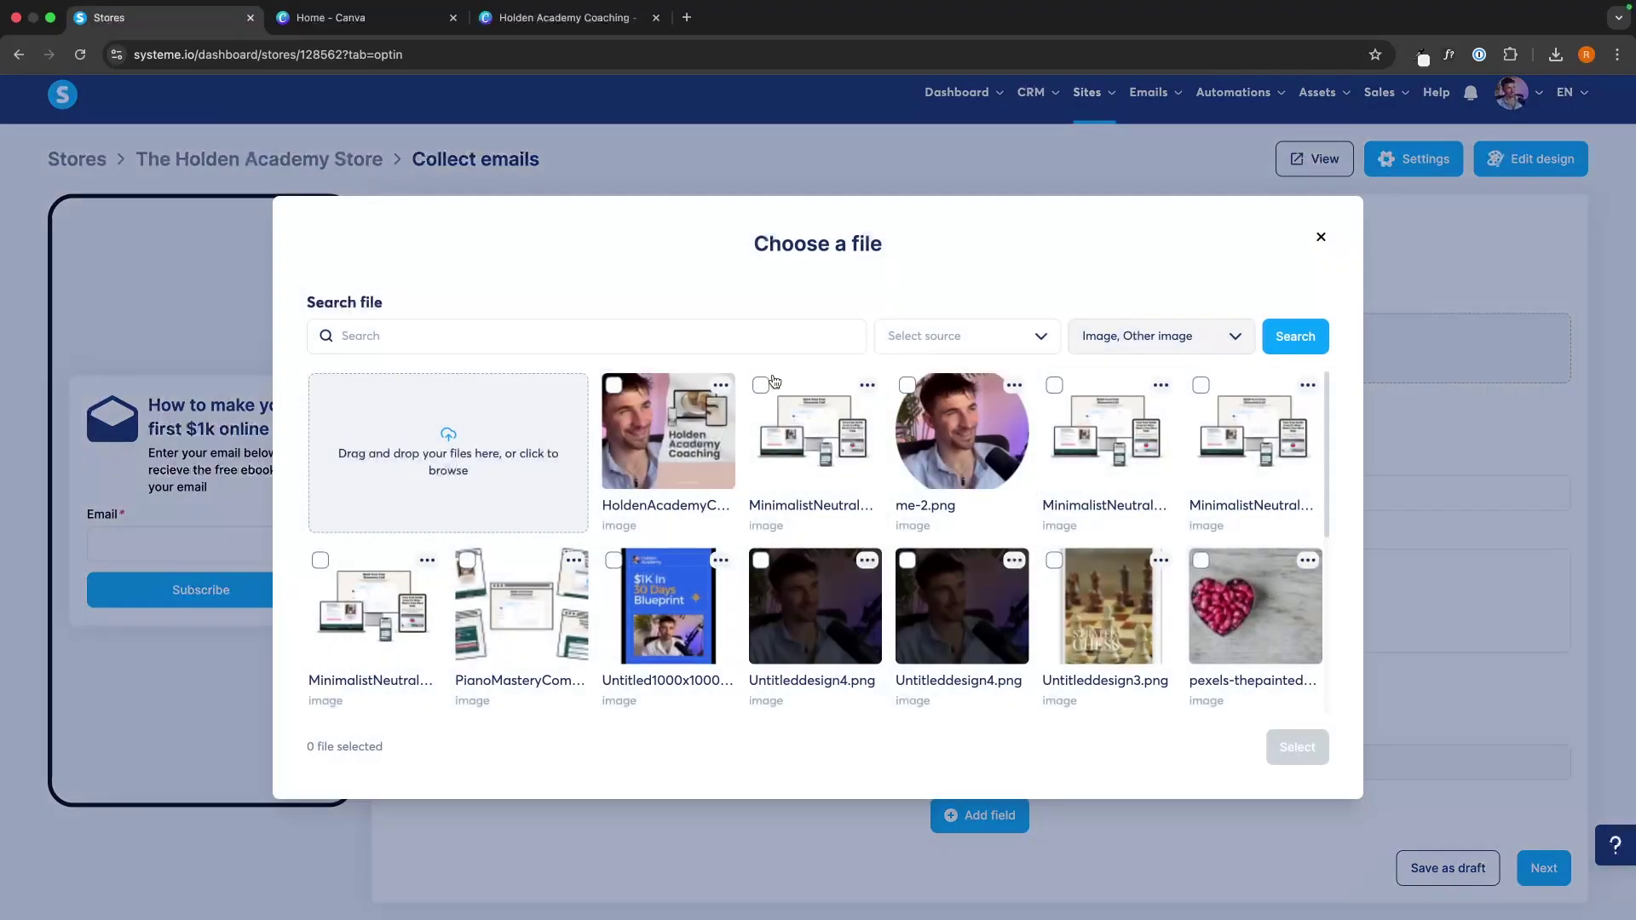
left_click(615, 561)
left_click(1297, 748)
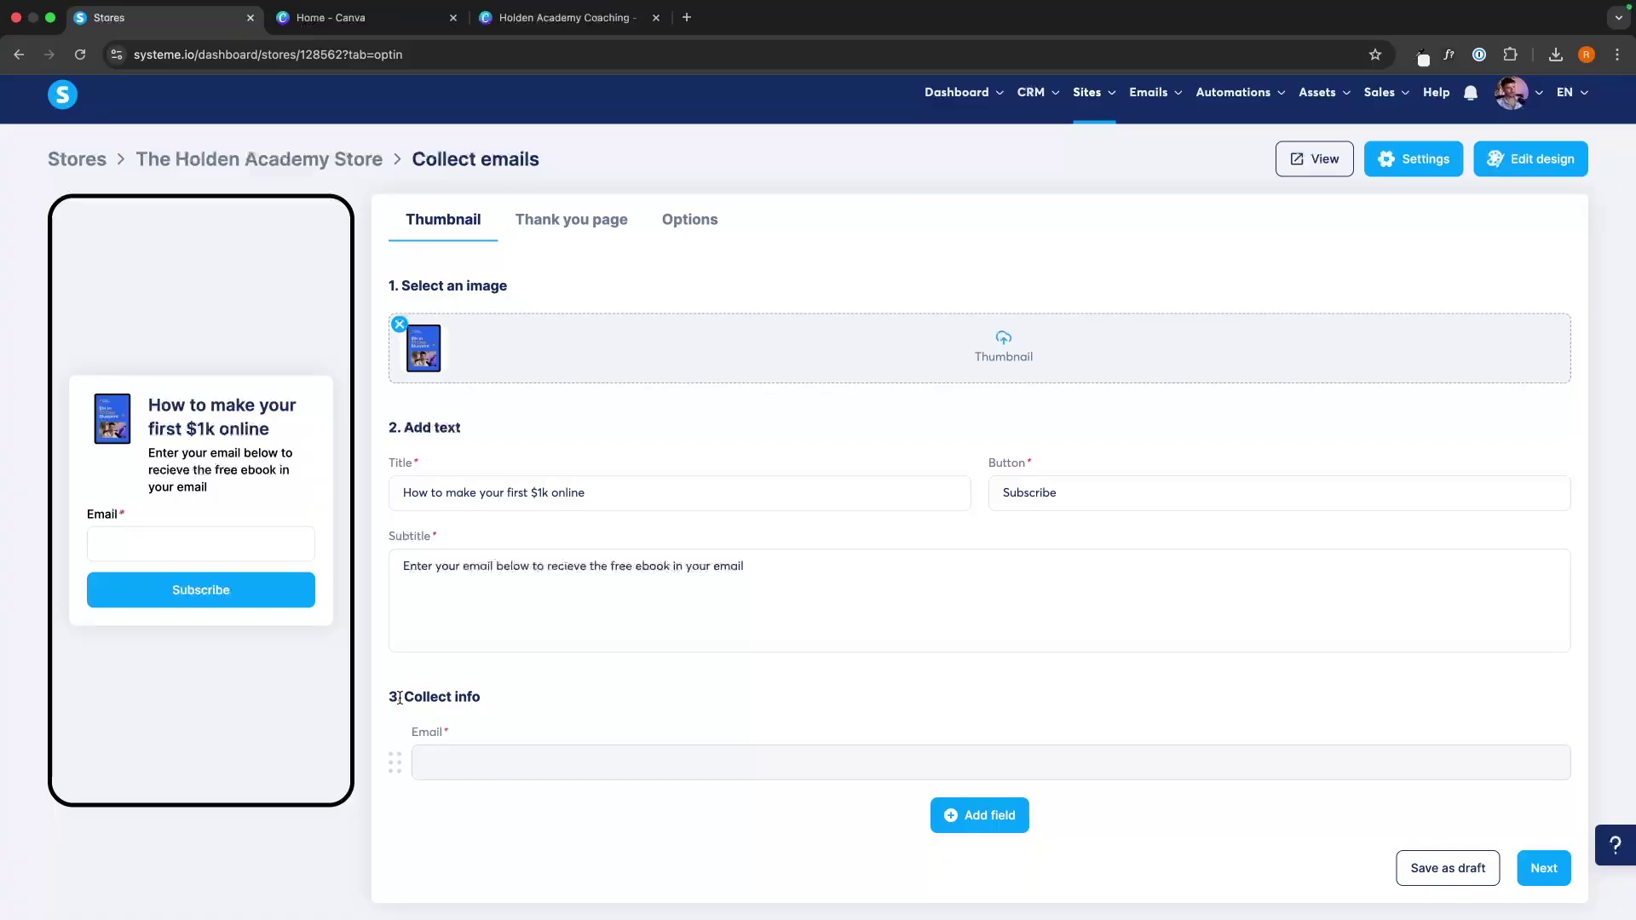
Add a First name field to the collected info, place it above Email, and make it required
left_click_drag(400, 698, 449, 697)
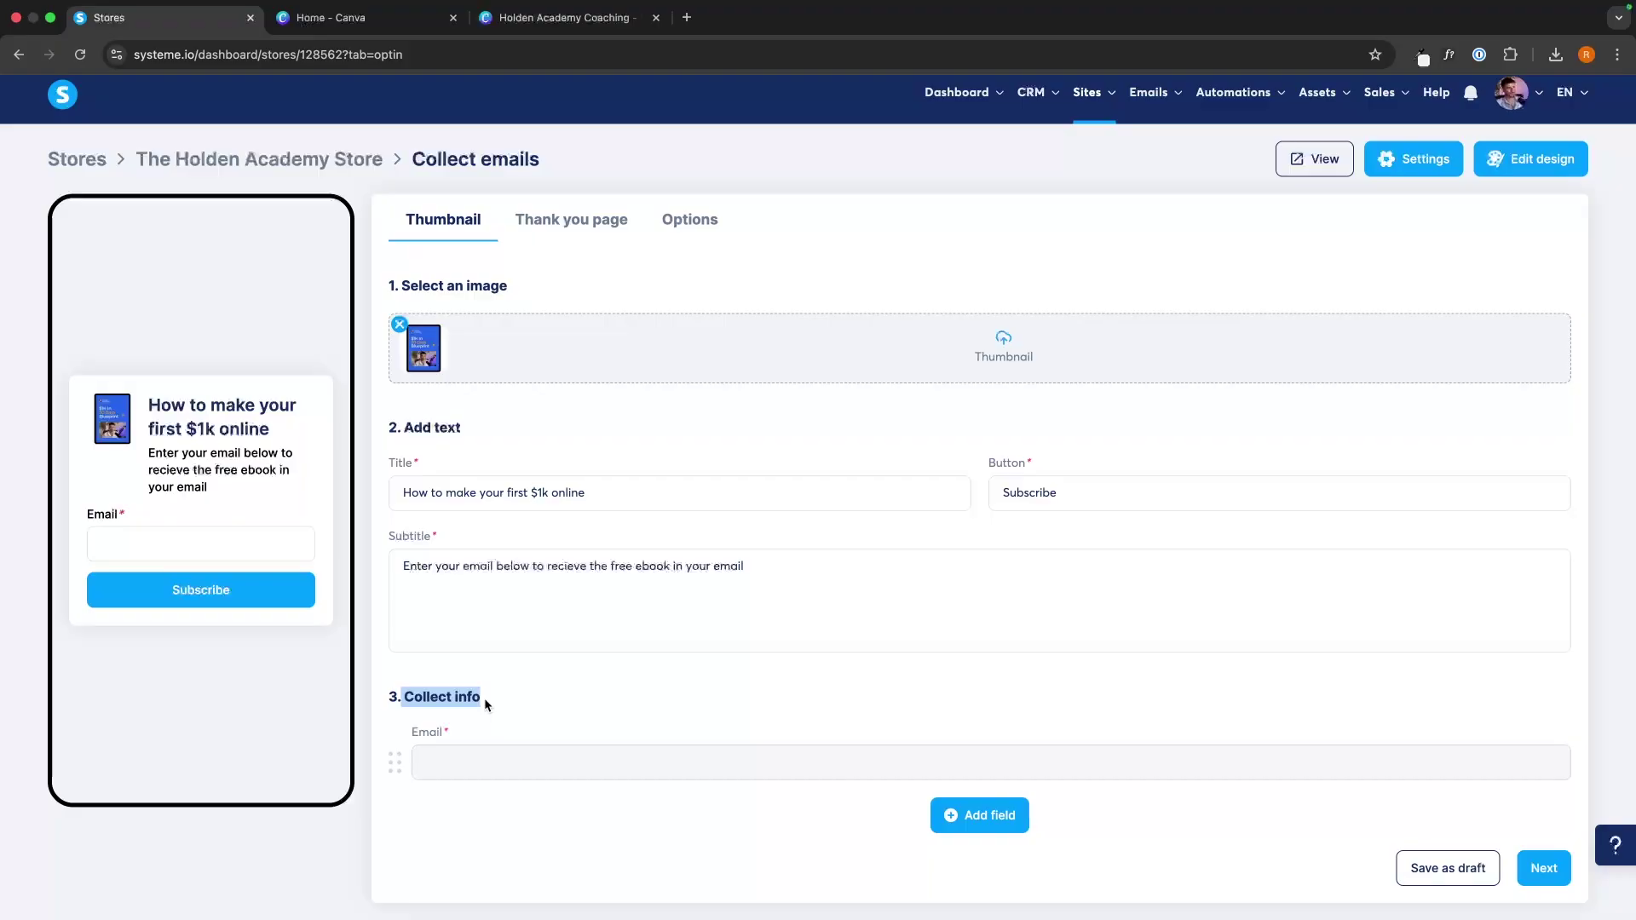
left_click(980, 816)
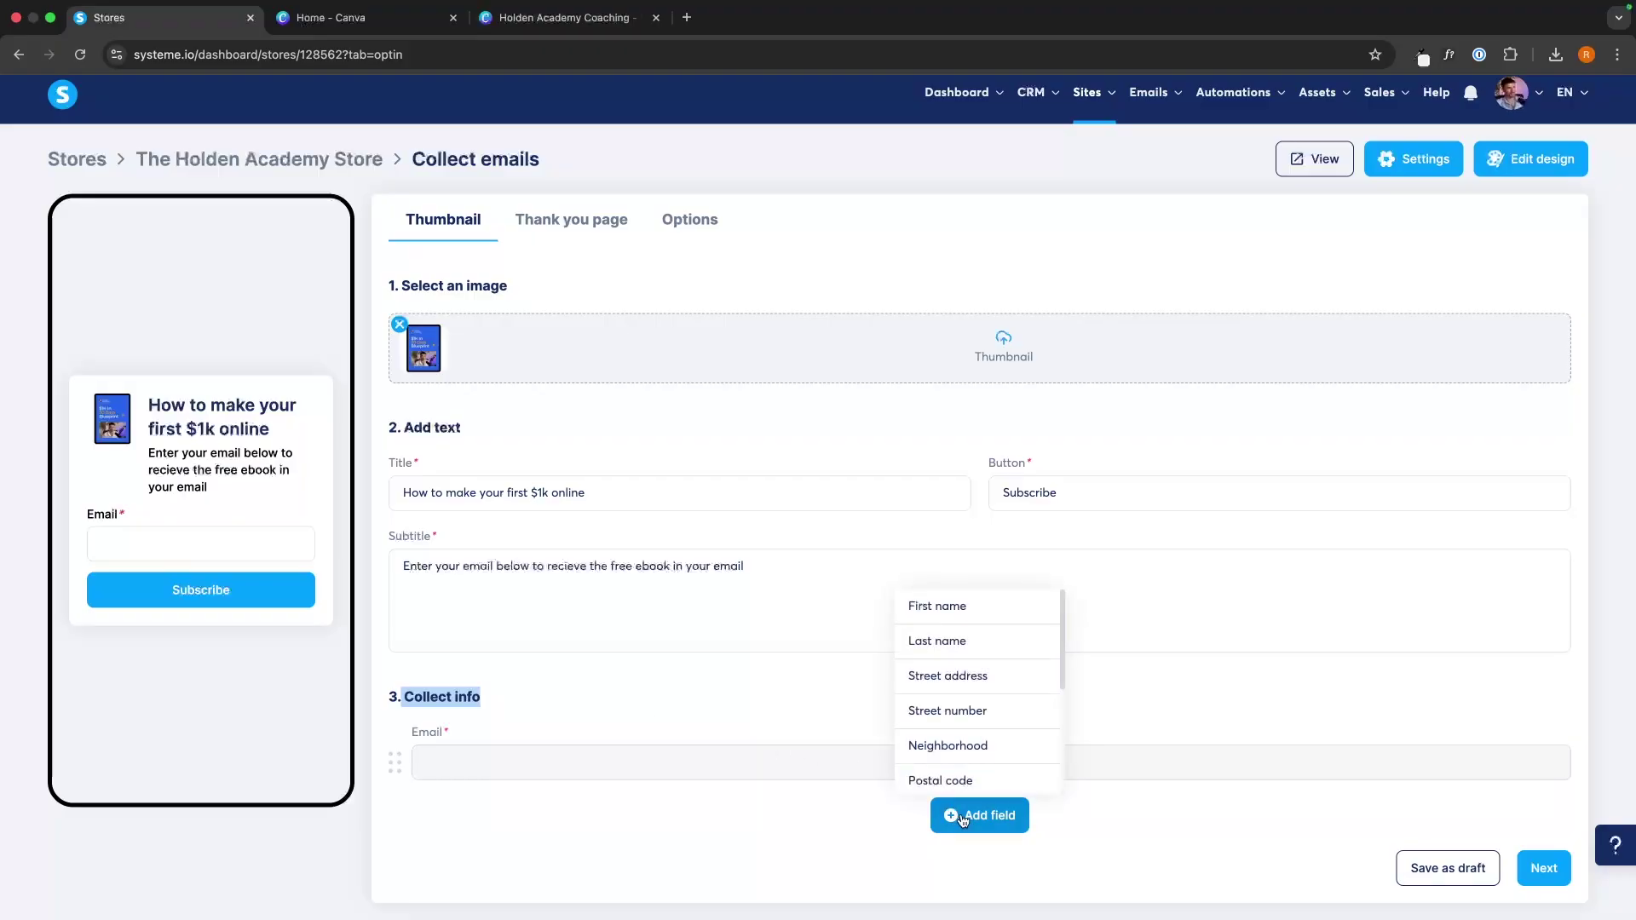
left_click(964, 606)
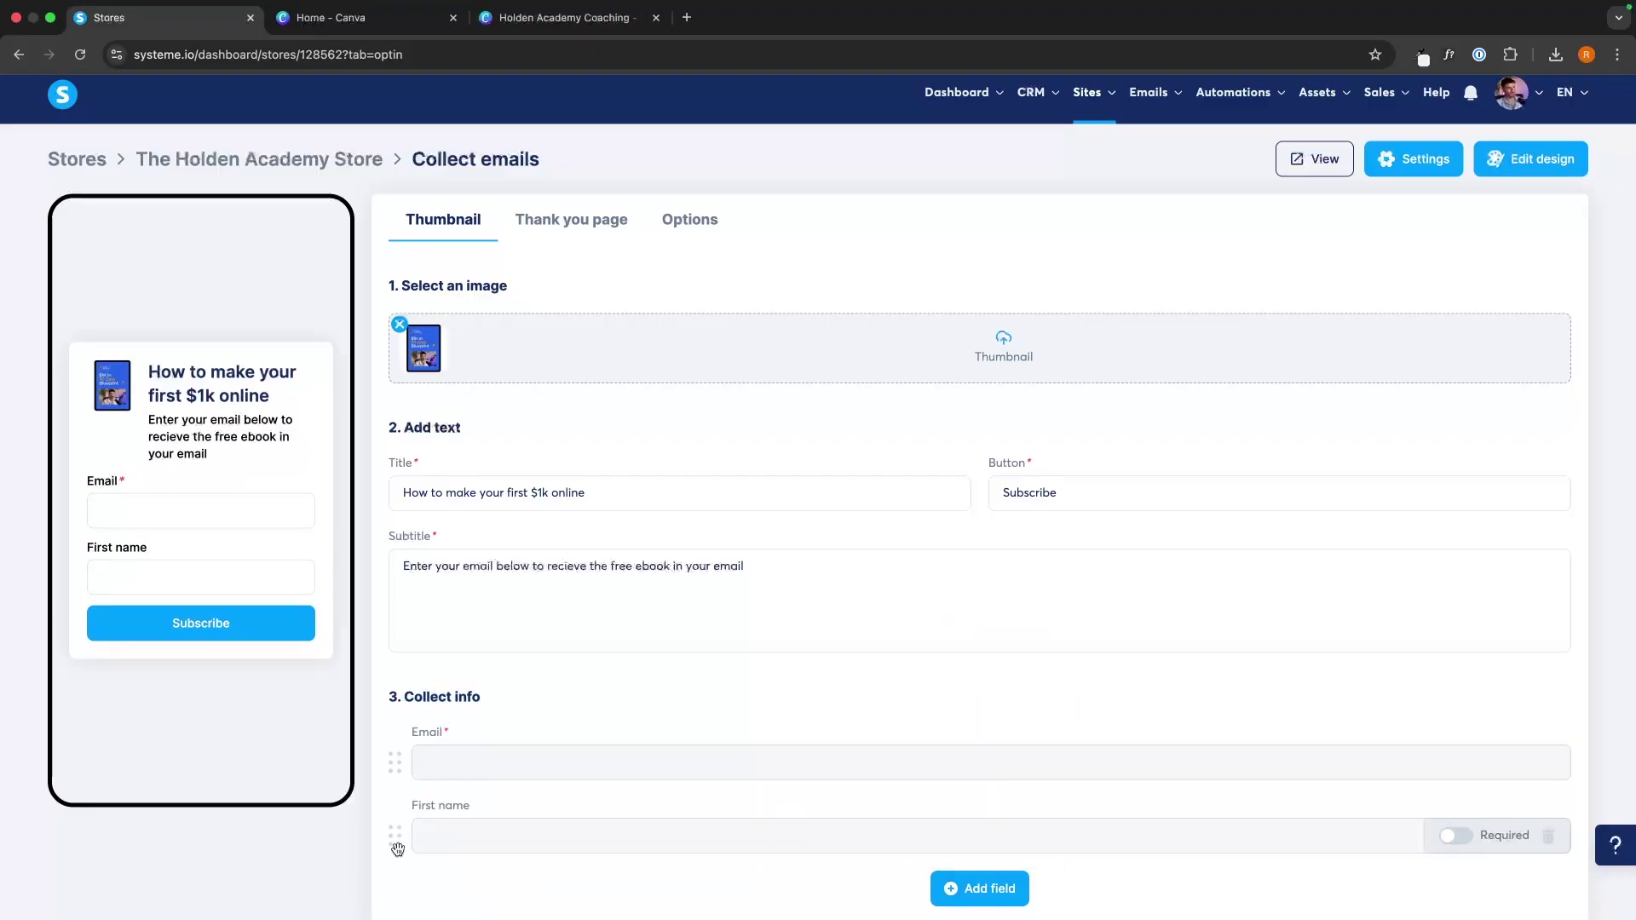
left_click_drag(395, 839, 473, 730)
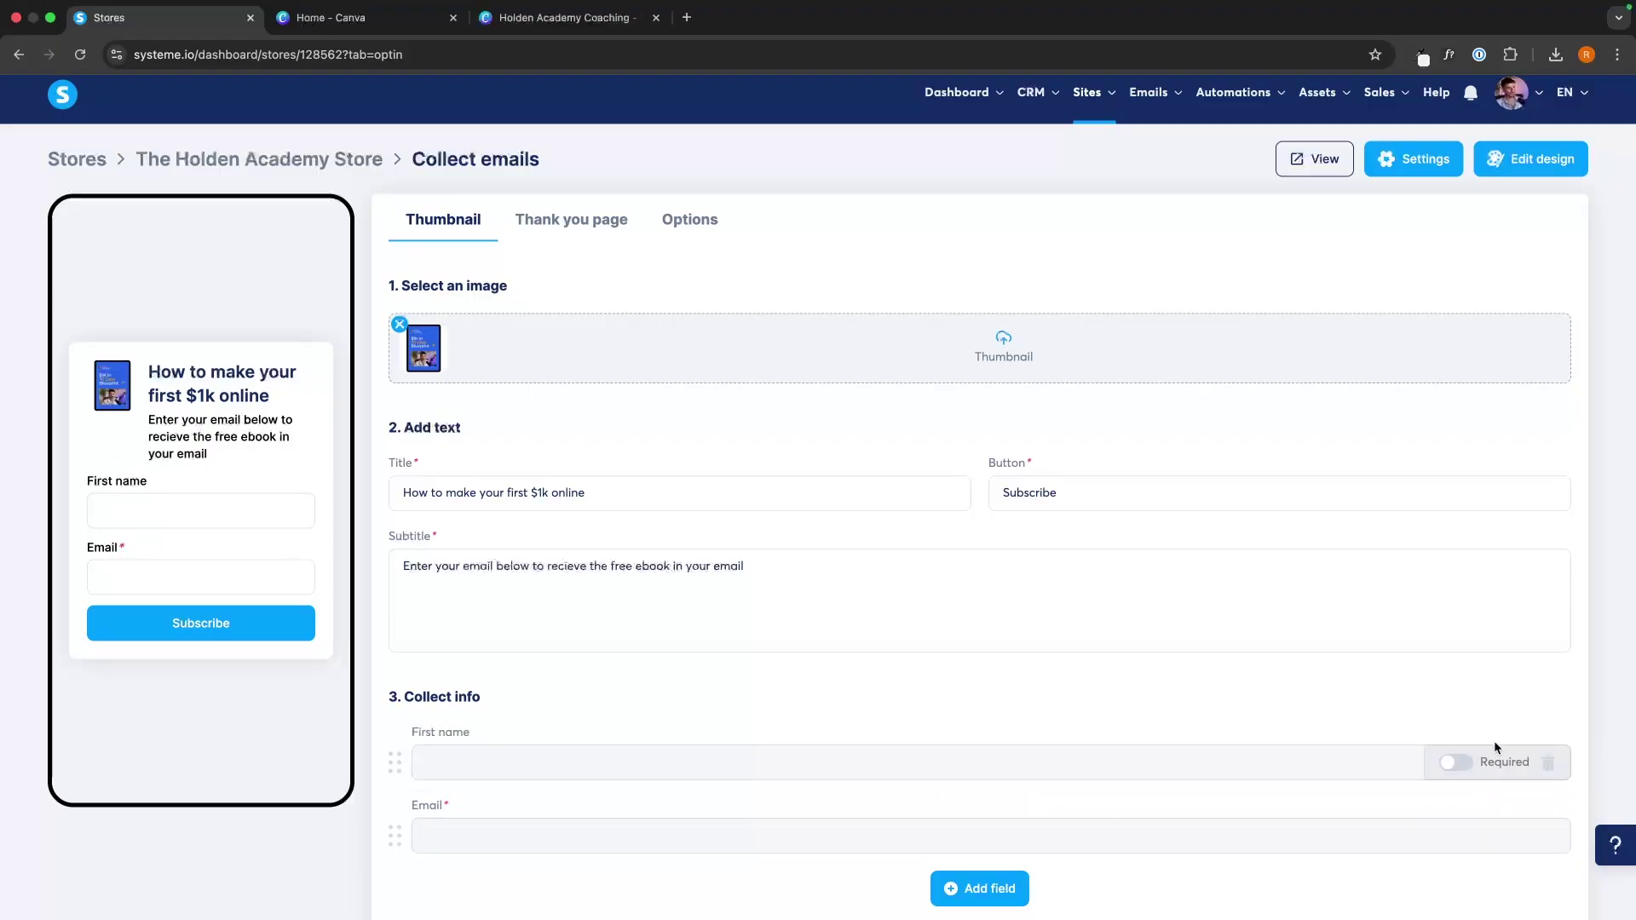
left_click(1454, 765)
Change the thank you page's subtitle to "Your ebook is on it's way to your inbox"
left_click(614, 224)
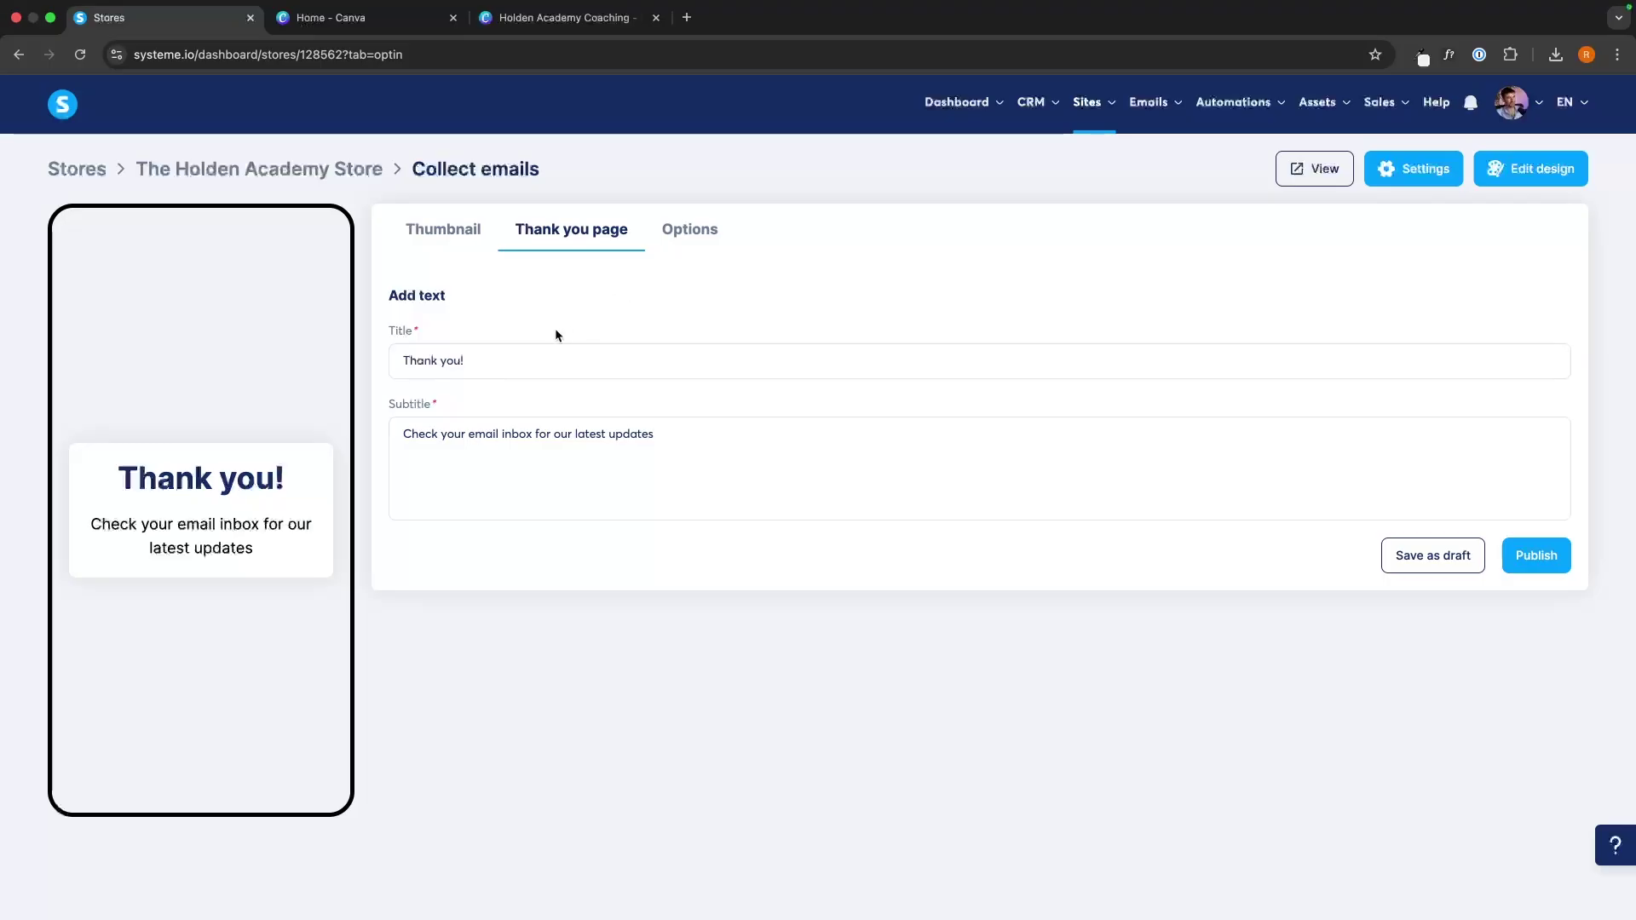
left_click(553, 433)
left_click_drag(653, 433, 376, 443)
type("Your ebook")
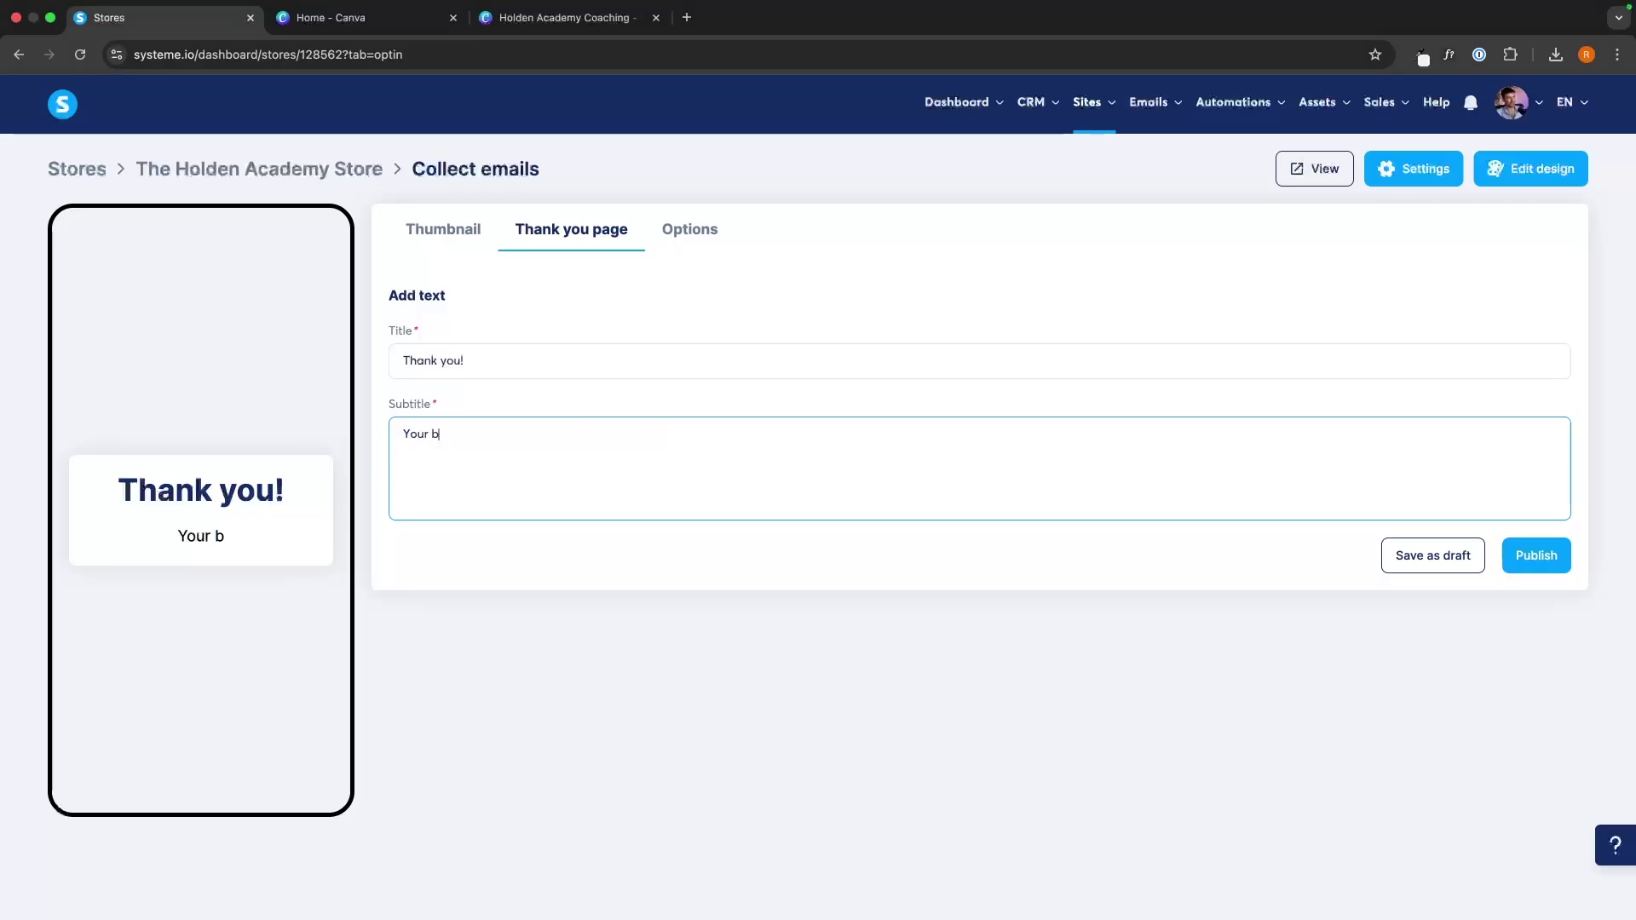
type(" is on ")
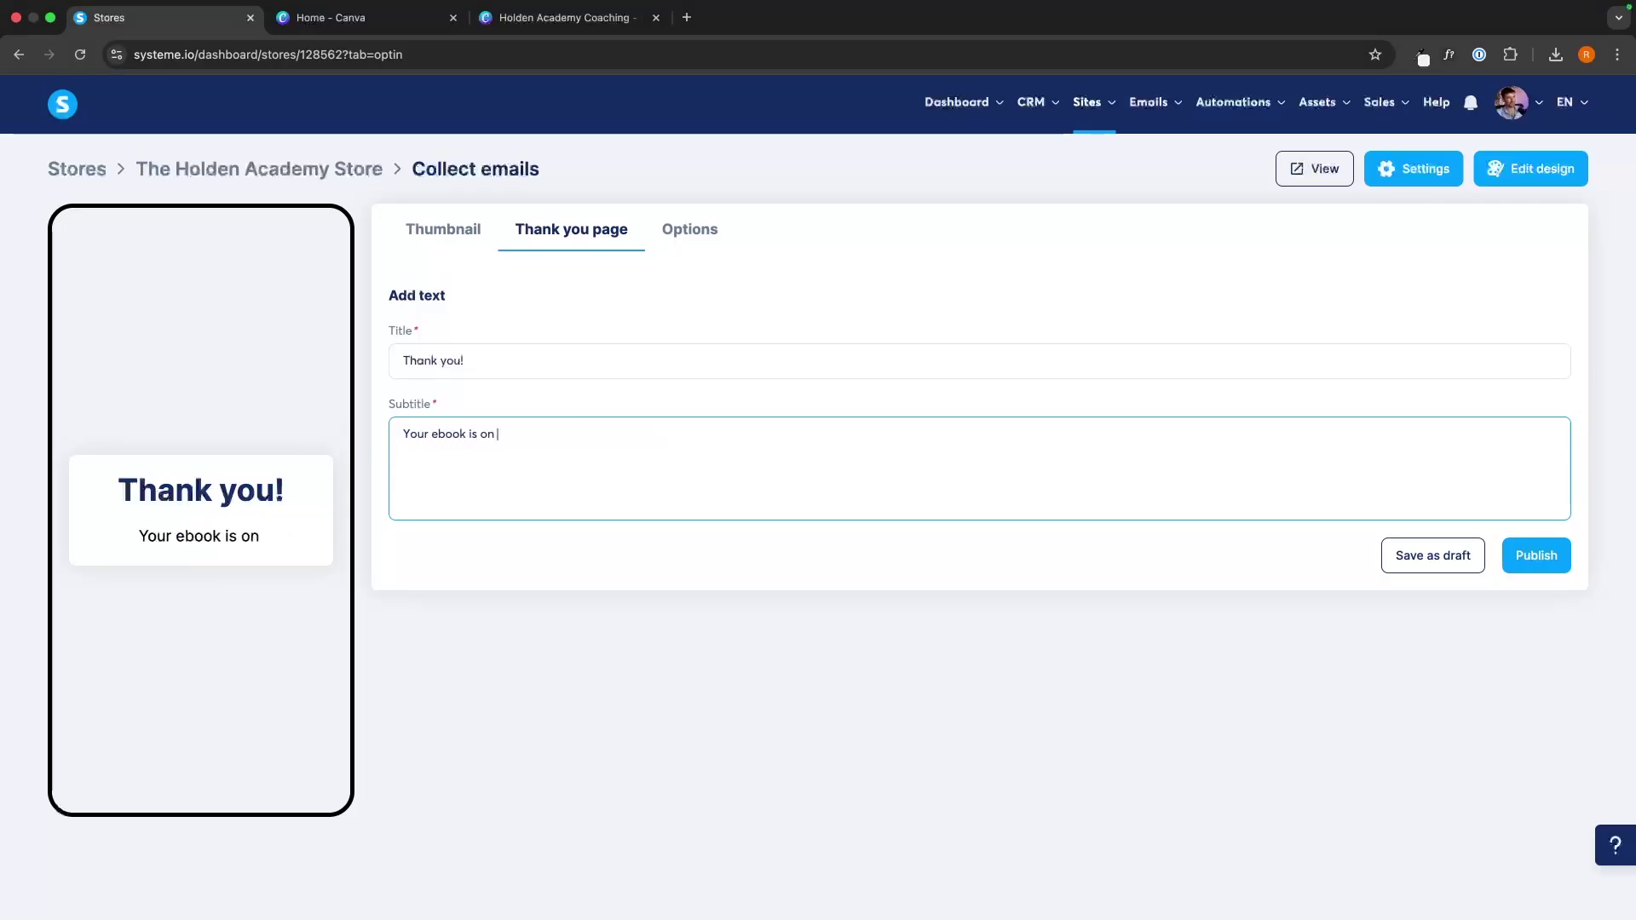
type("it's way to your in")
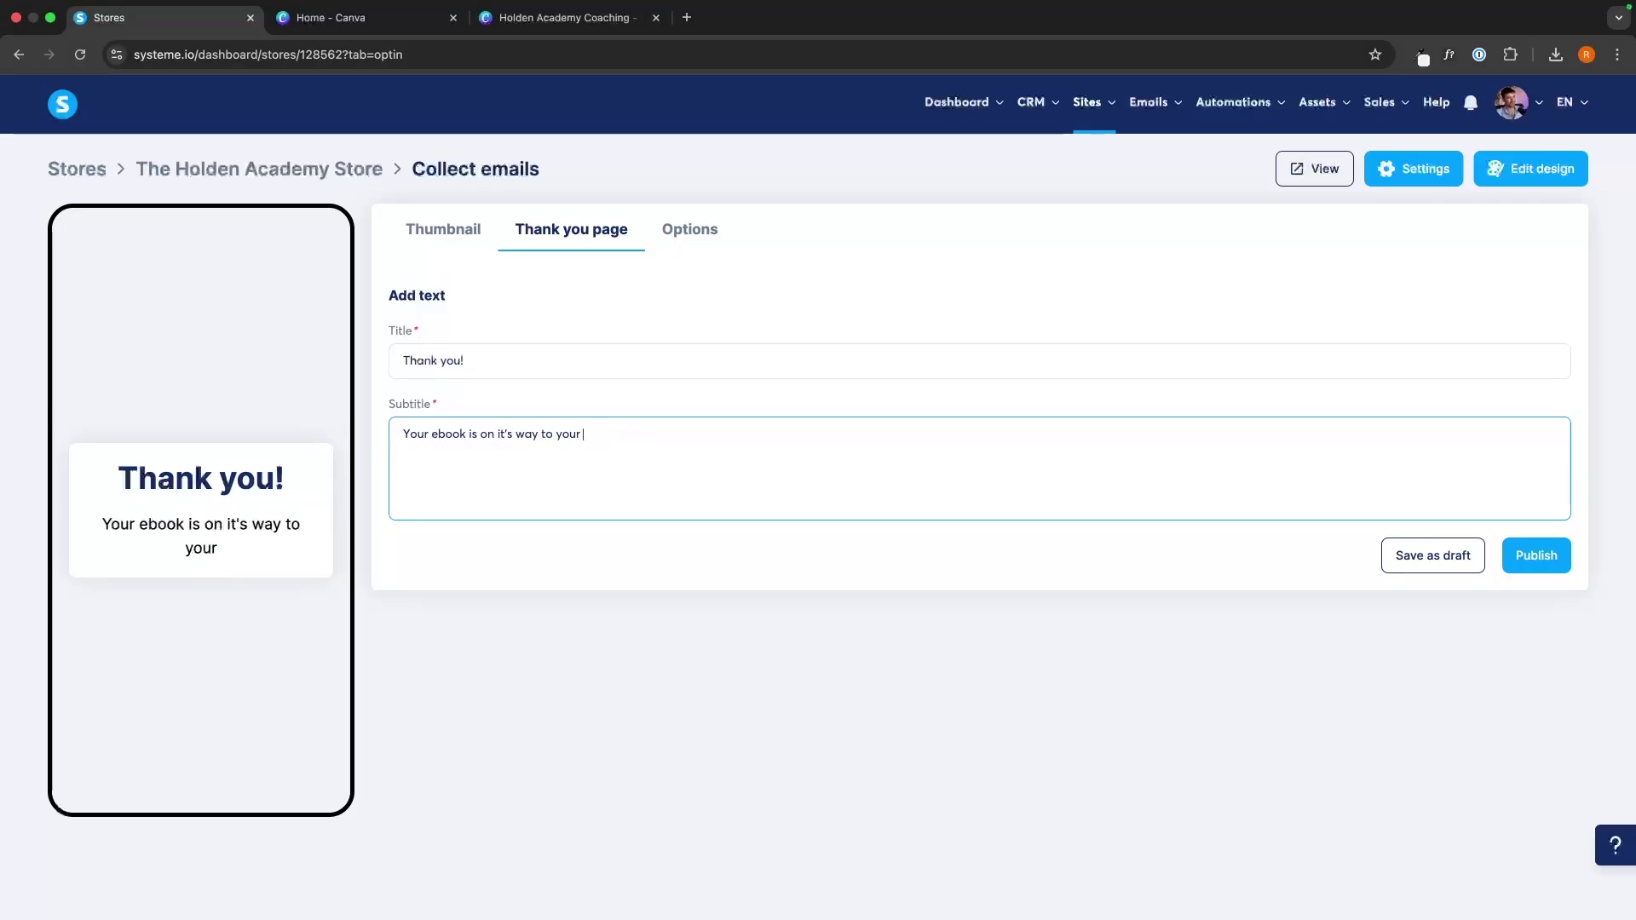
type("box")
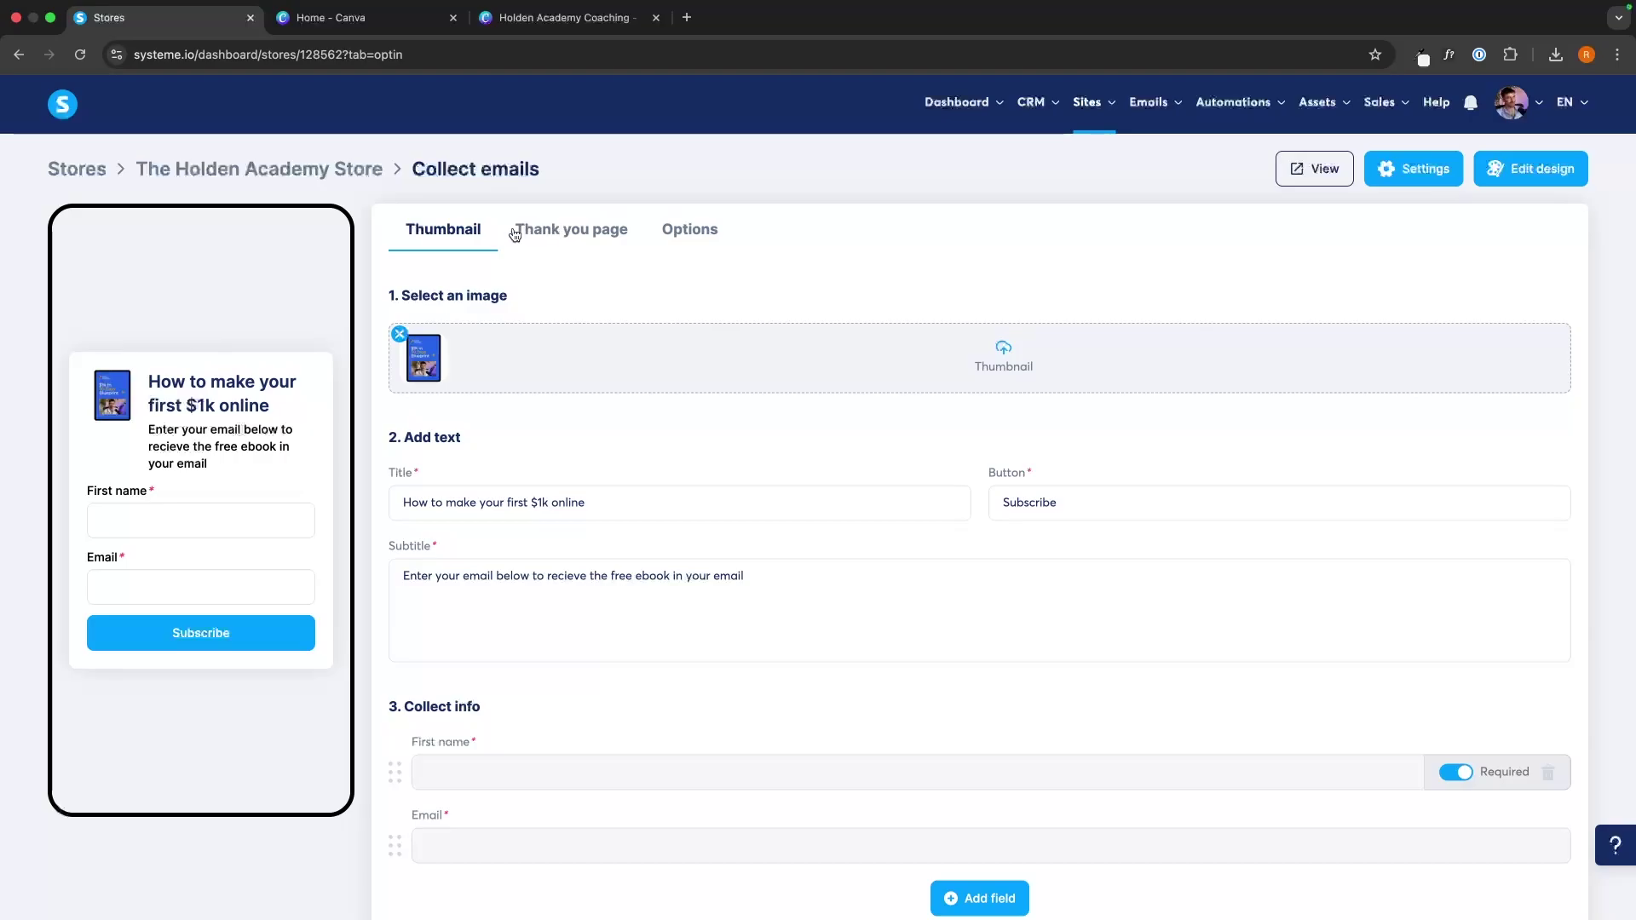
Publish the email collection product and check it in the store's phone preview
left_click(556, 236)
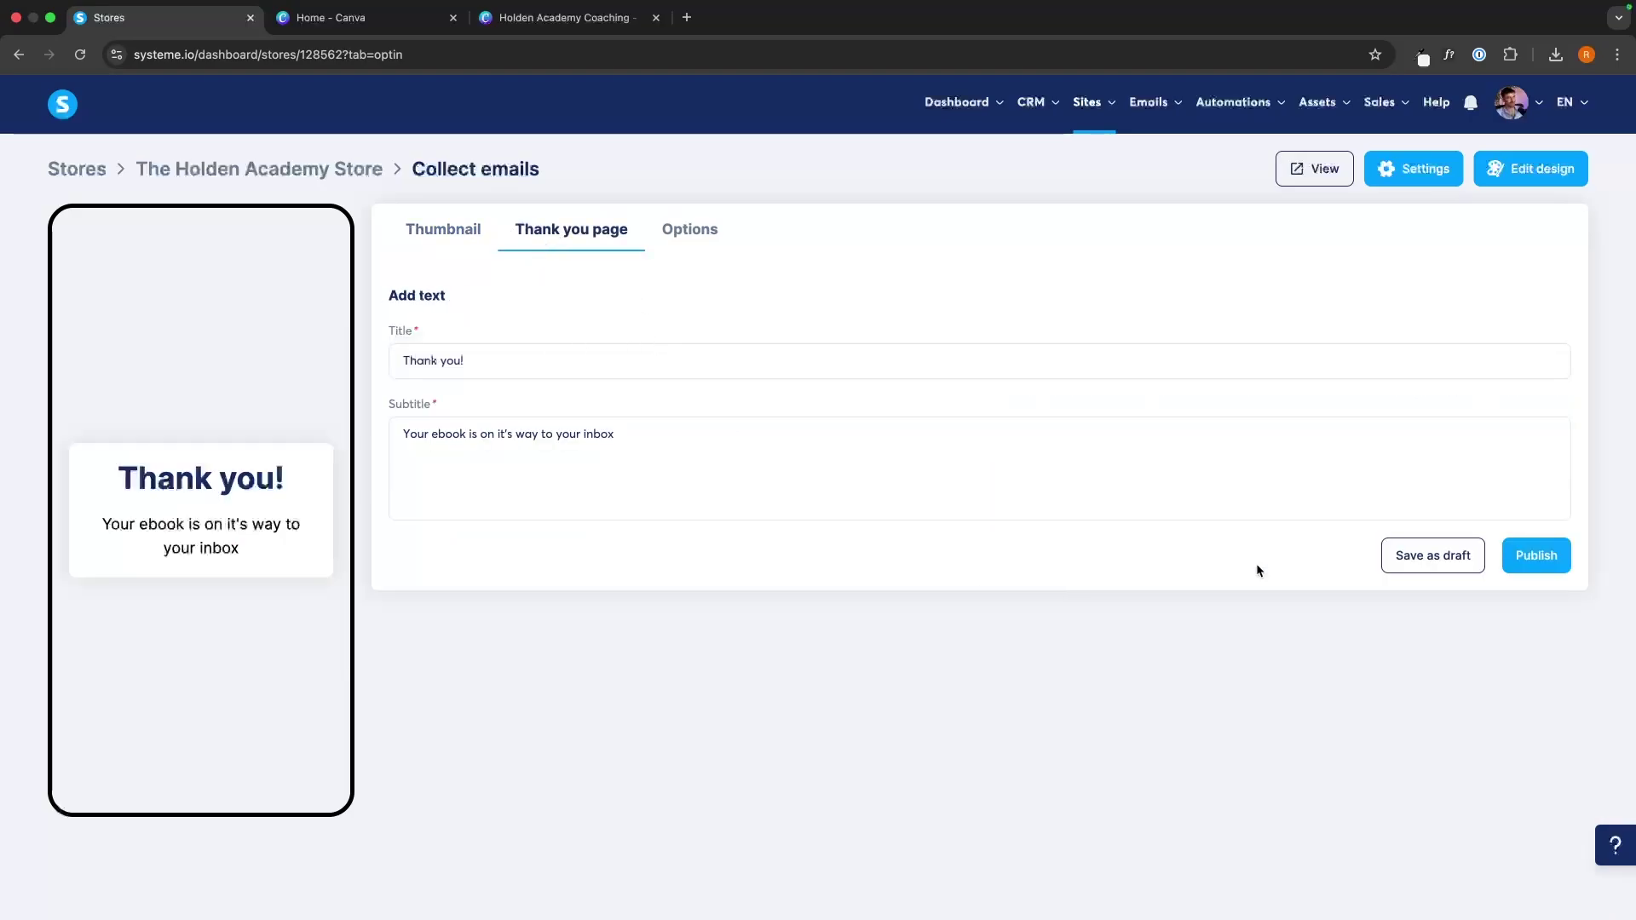
left_click(1544, 554)
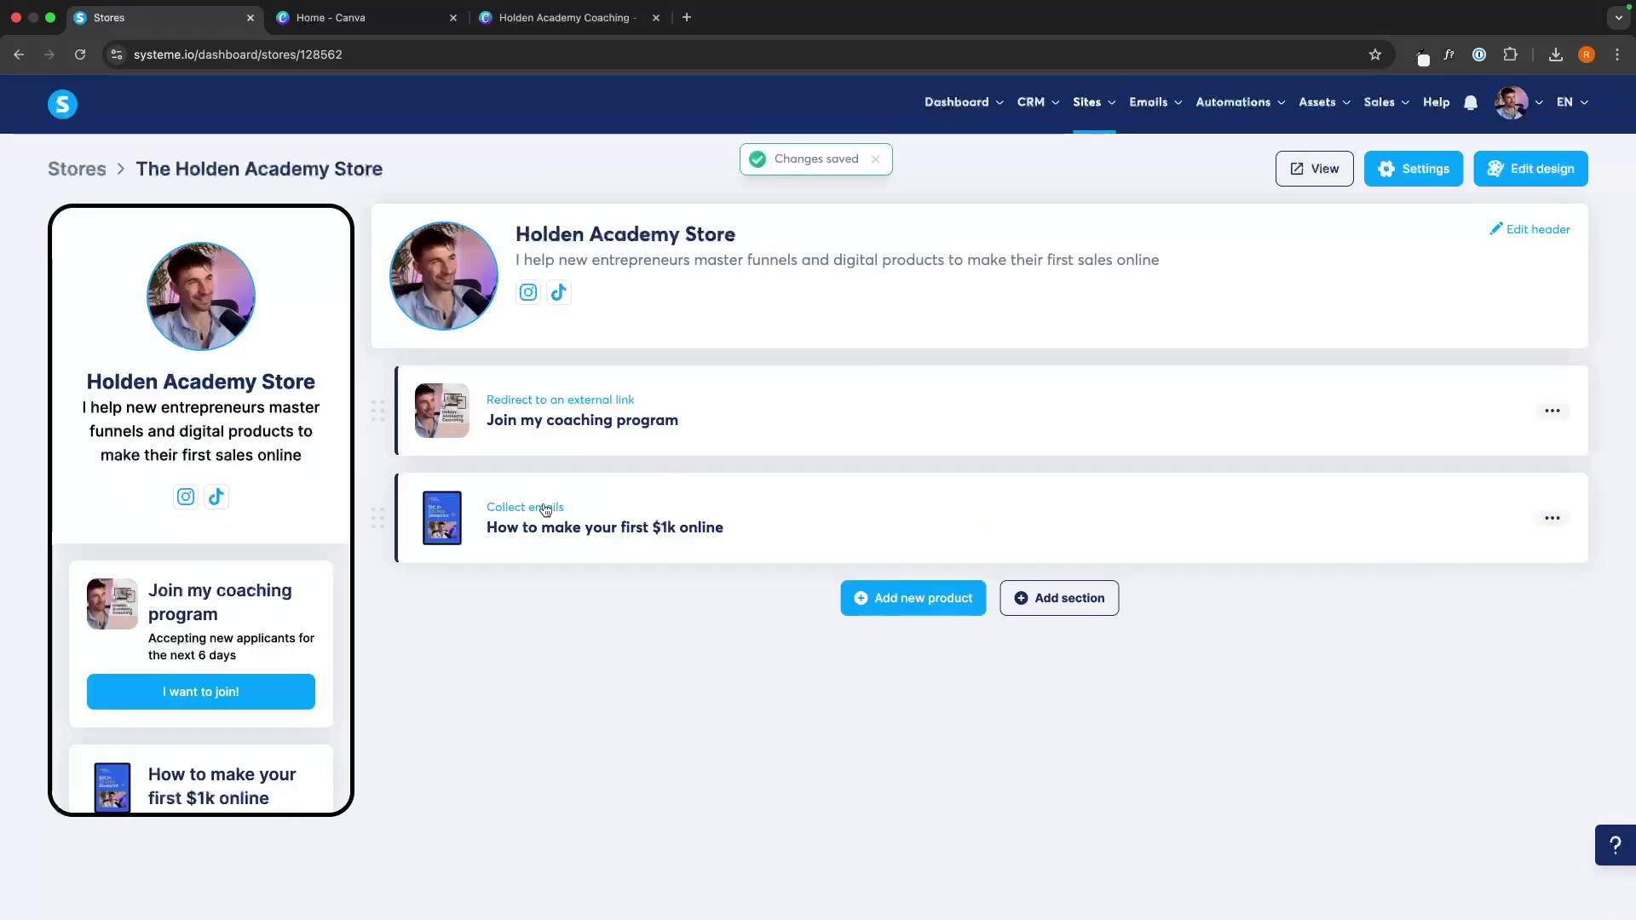
scroll(321, 685, "down", 2)
scroll(223, 583, "down", 2)
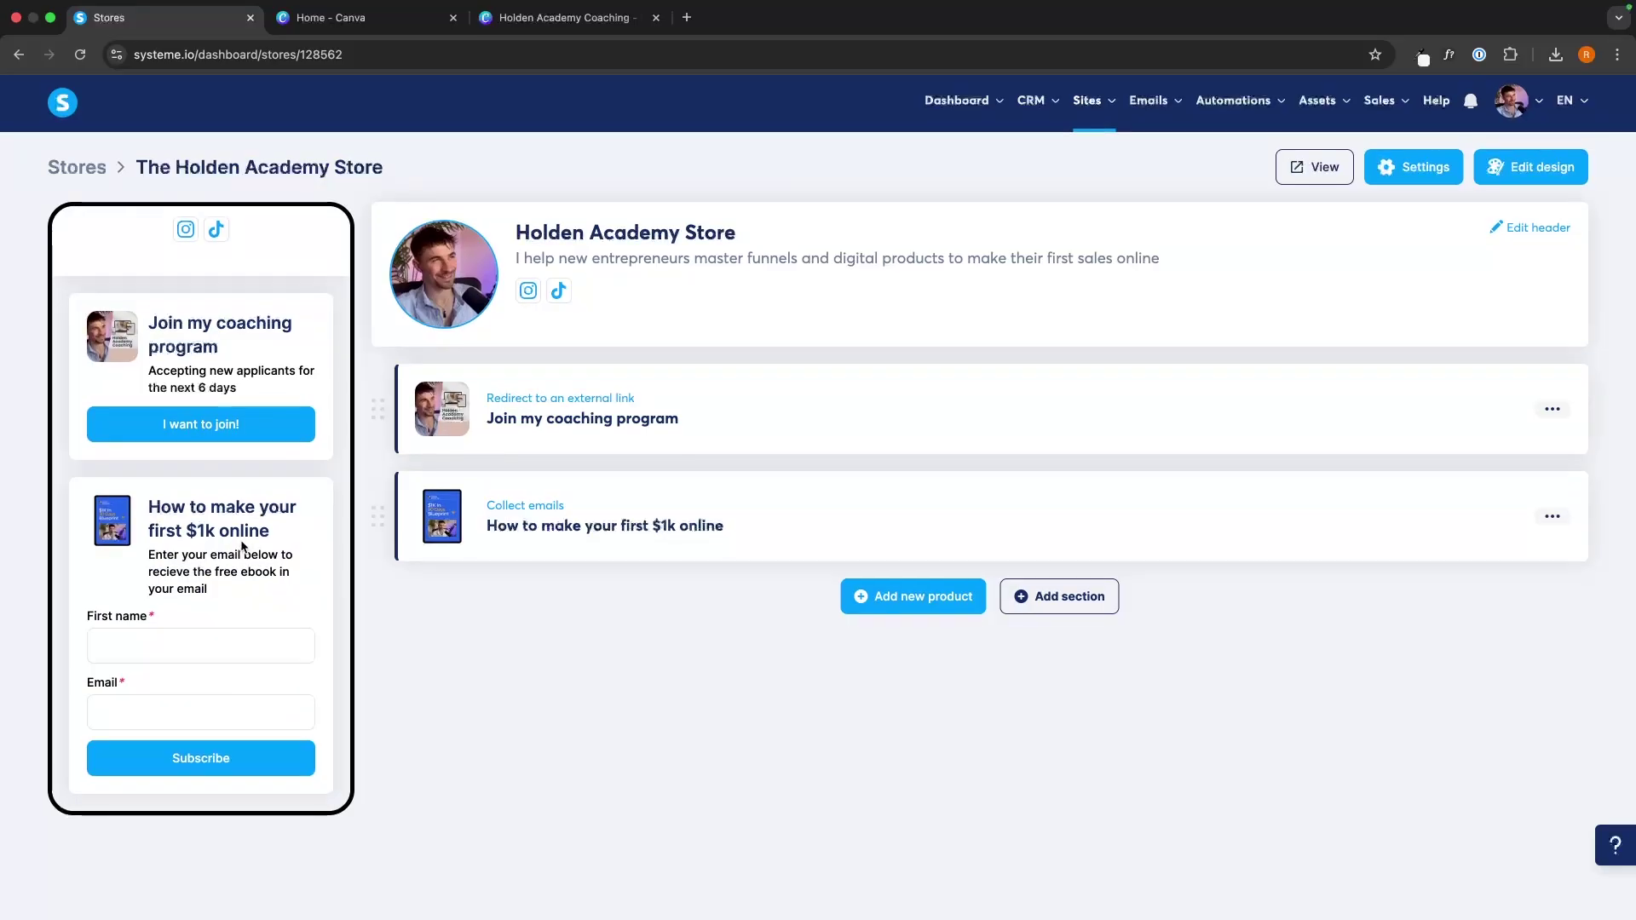
Start a new product for selling a digital download and review its file upload and checkout page settings
left_click(871, 598)
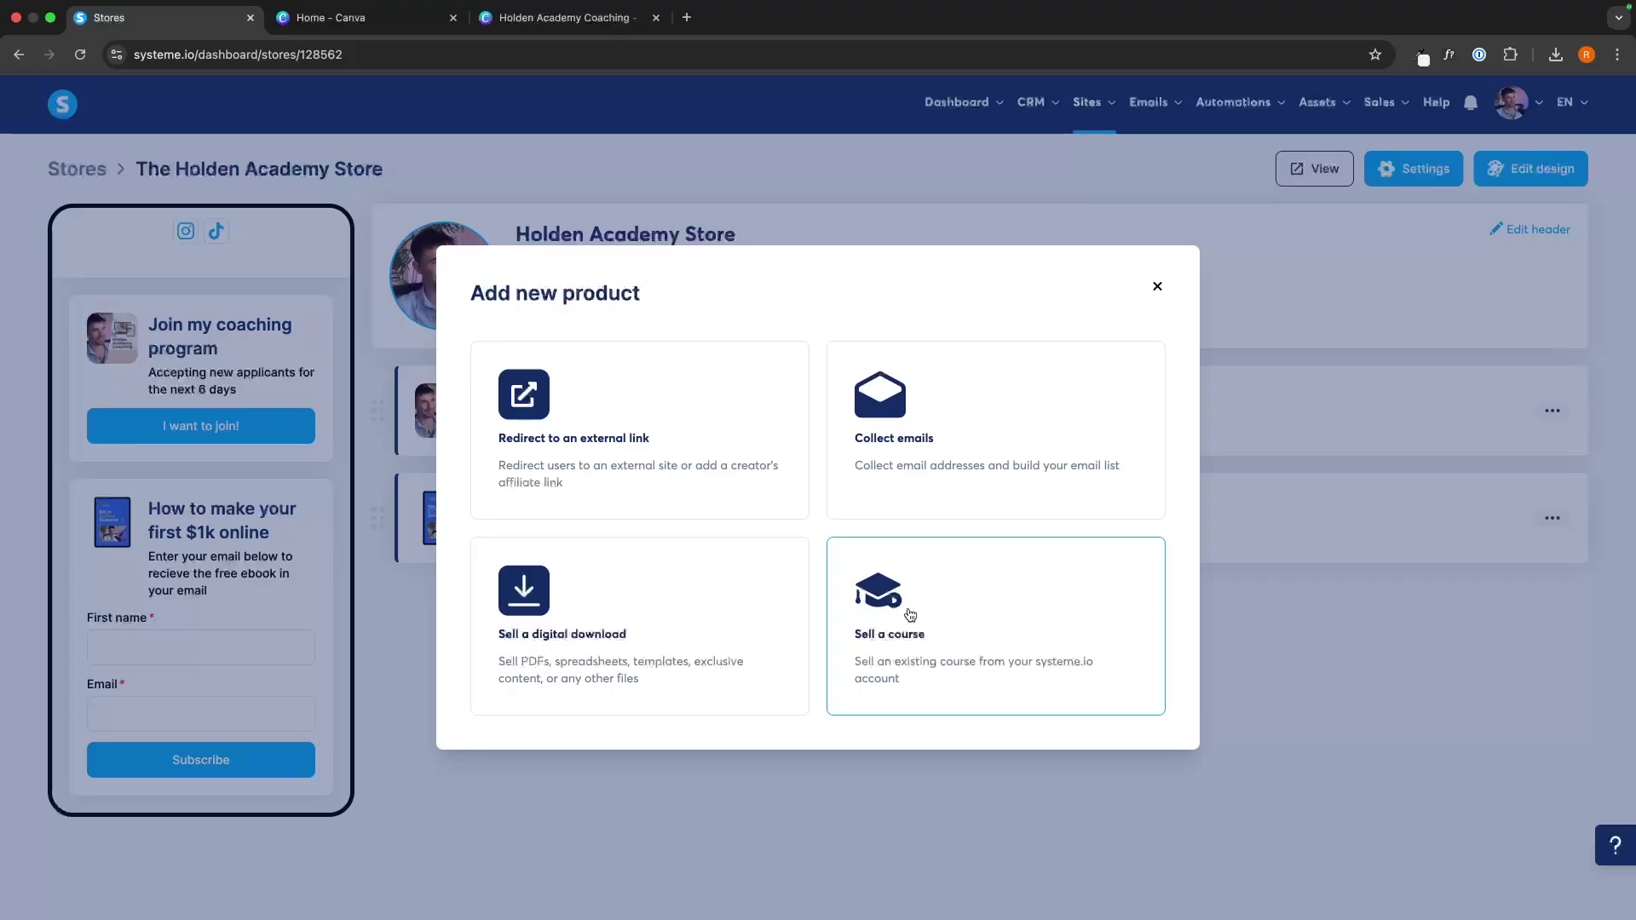
left_click(657, 649)
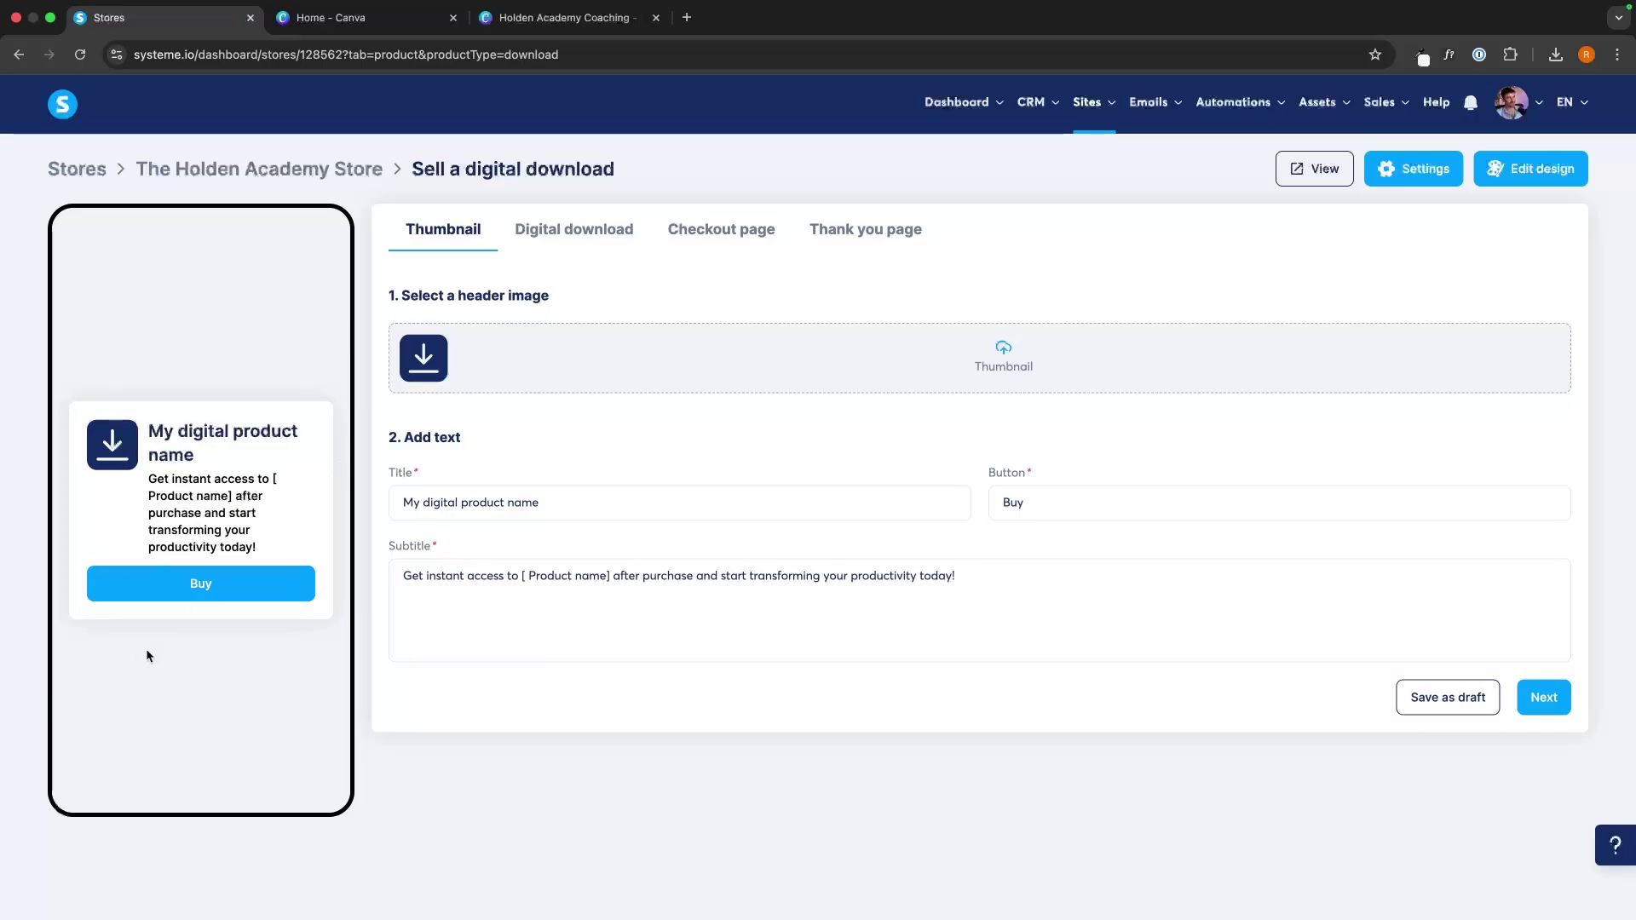
left_click(597, 226)
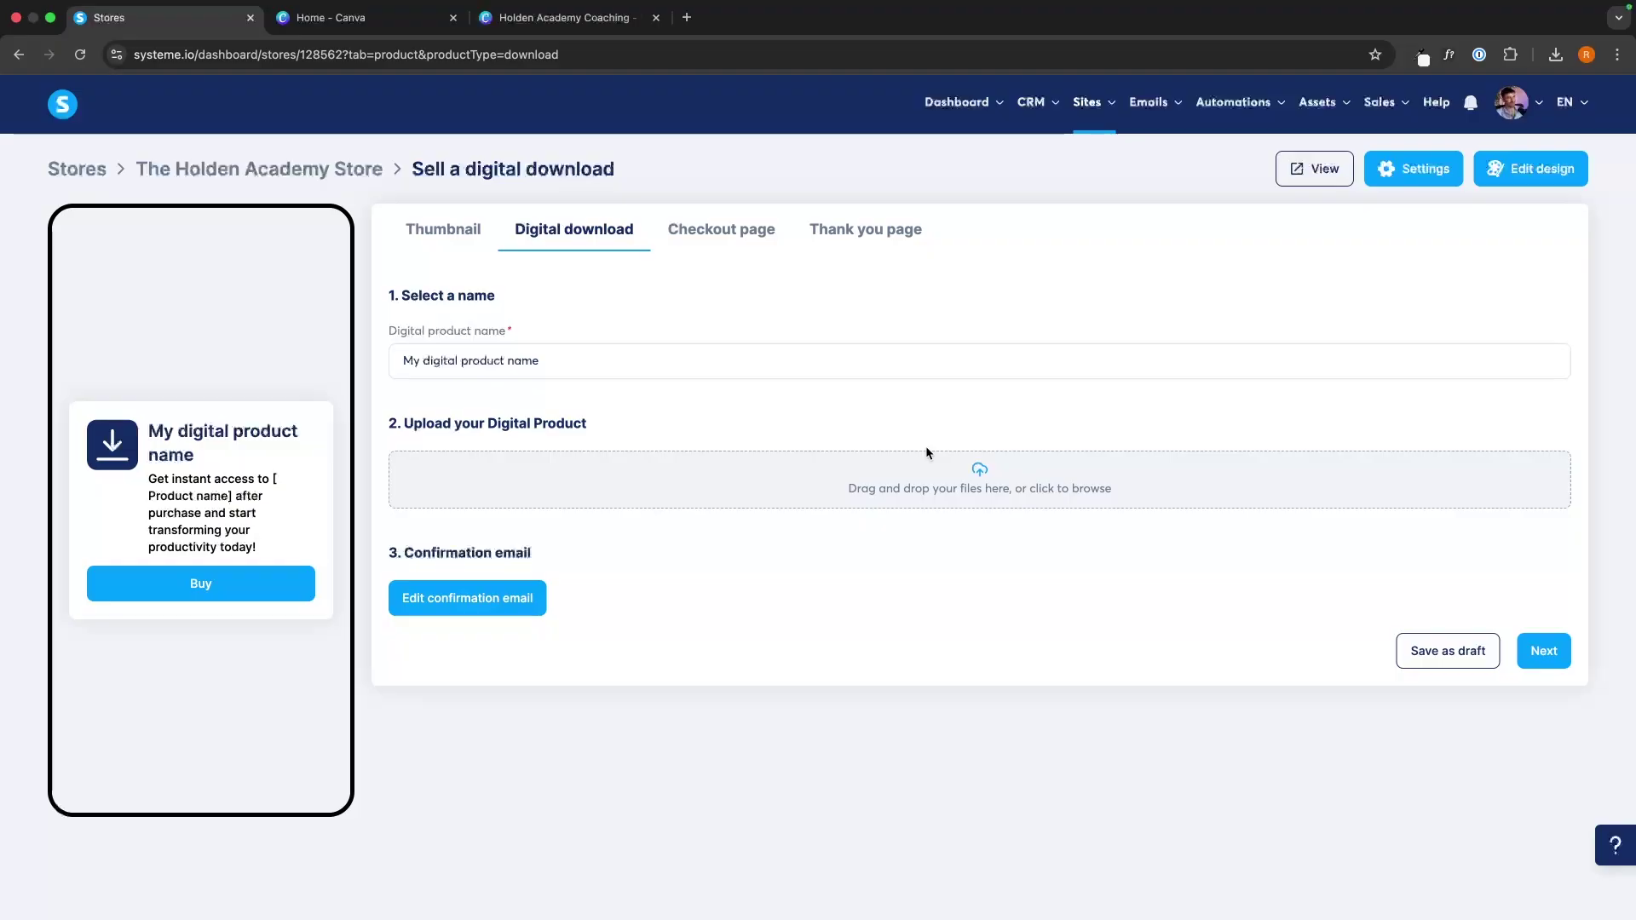
left_click(753, 248)
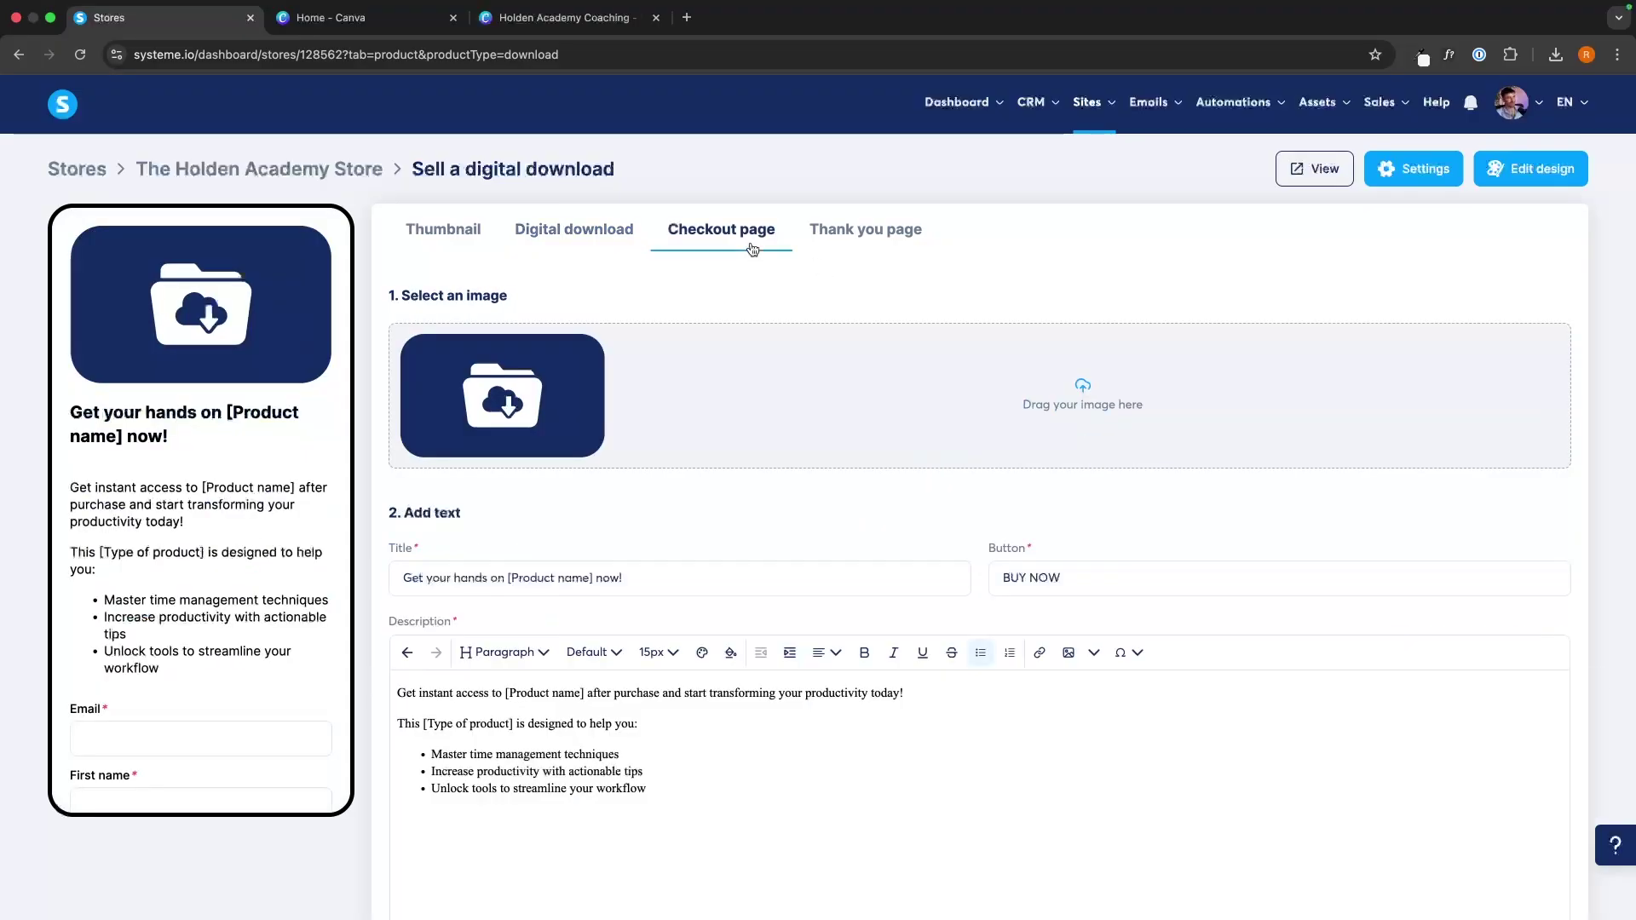
scroll(754, 469, "down", 3)
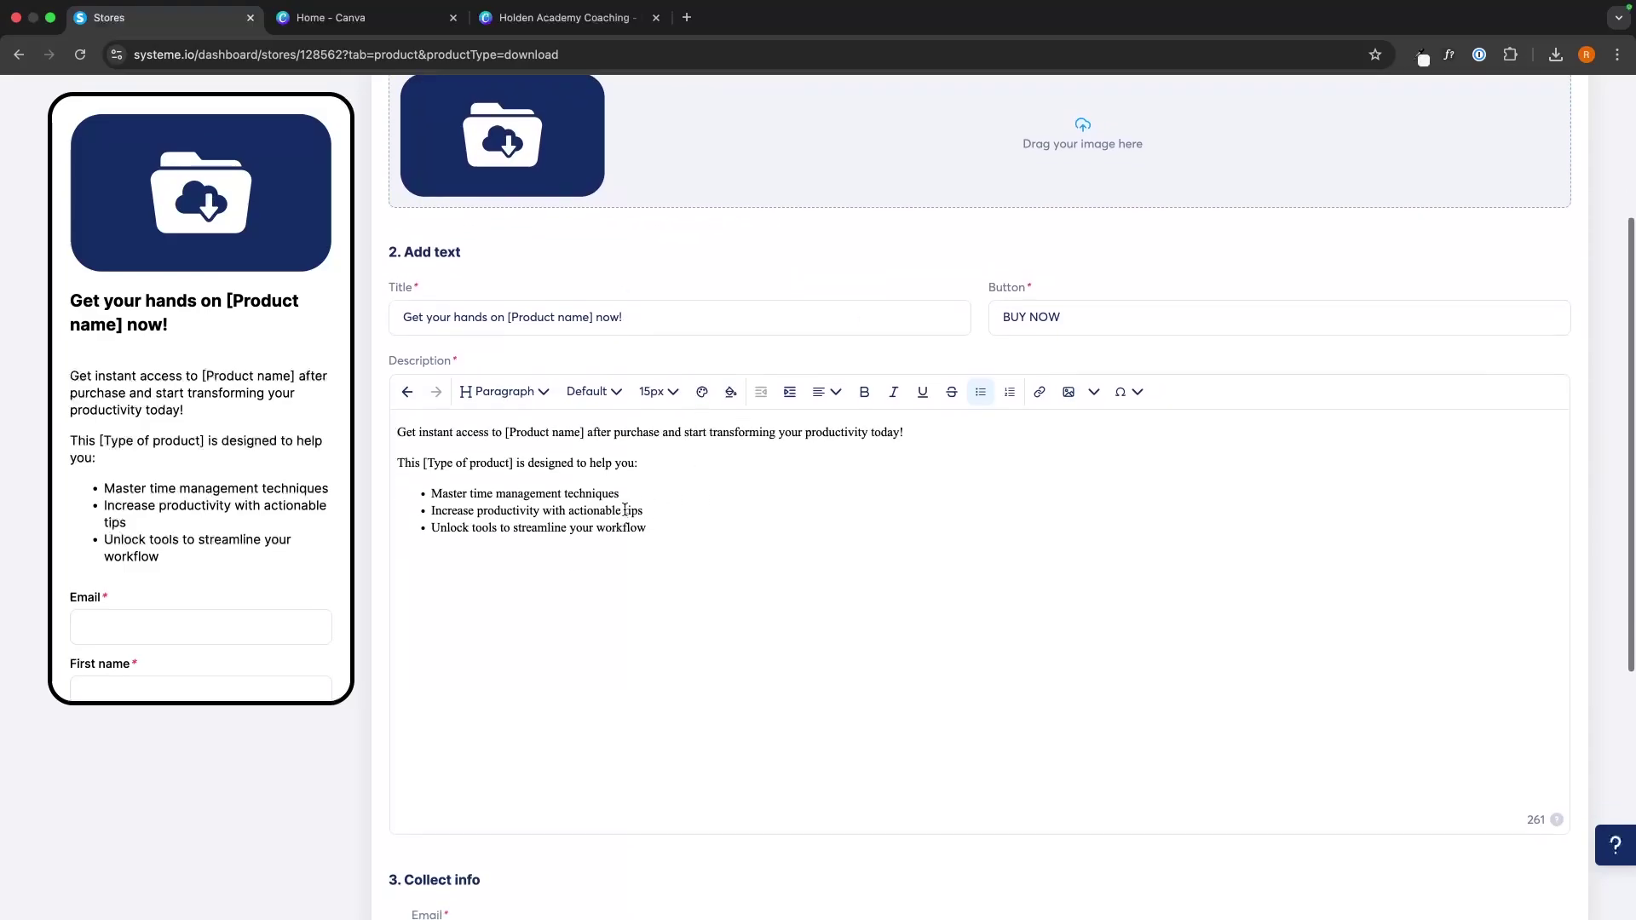
scroll(625, 510, "down", 4)
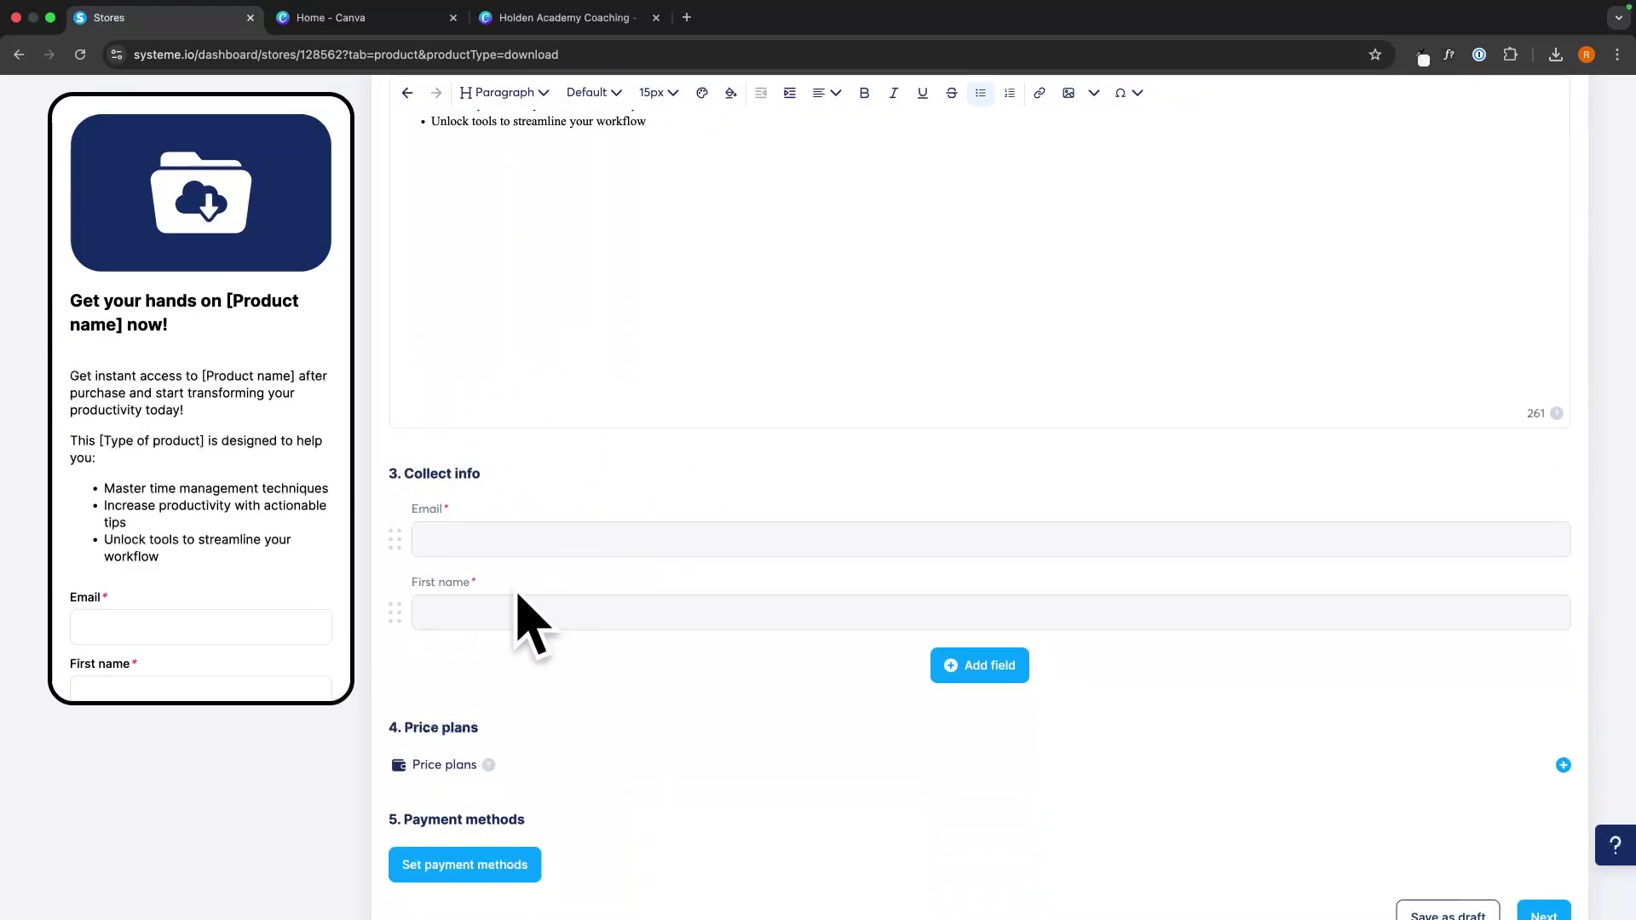
Review the digital download's price plan and payment method sections on the checkout page, plus the thank you page texts
scroll(518, 597, "down", 1)
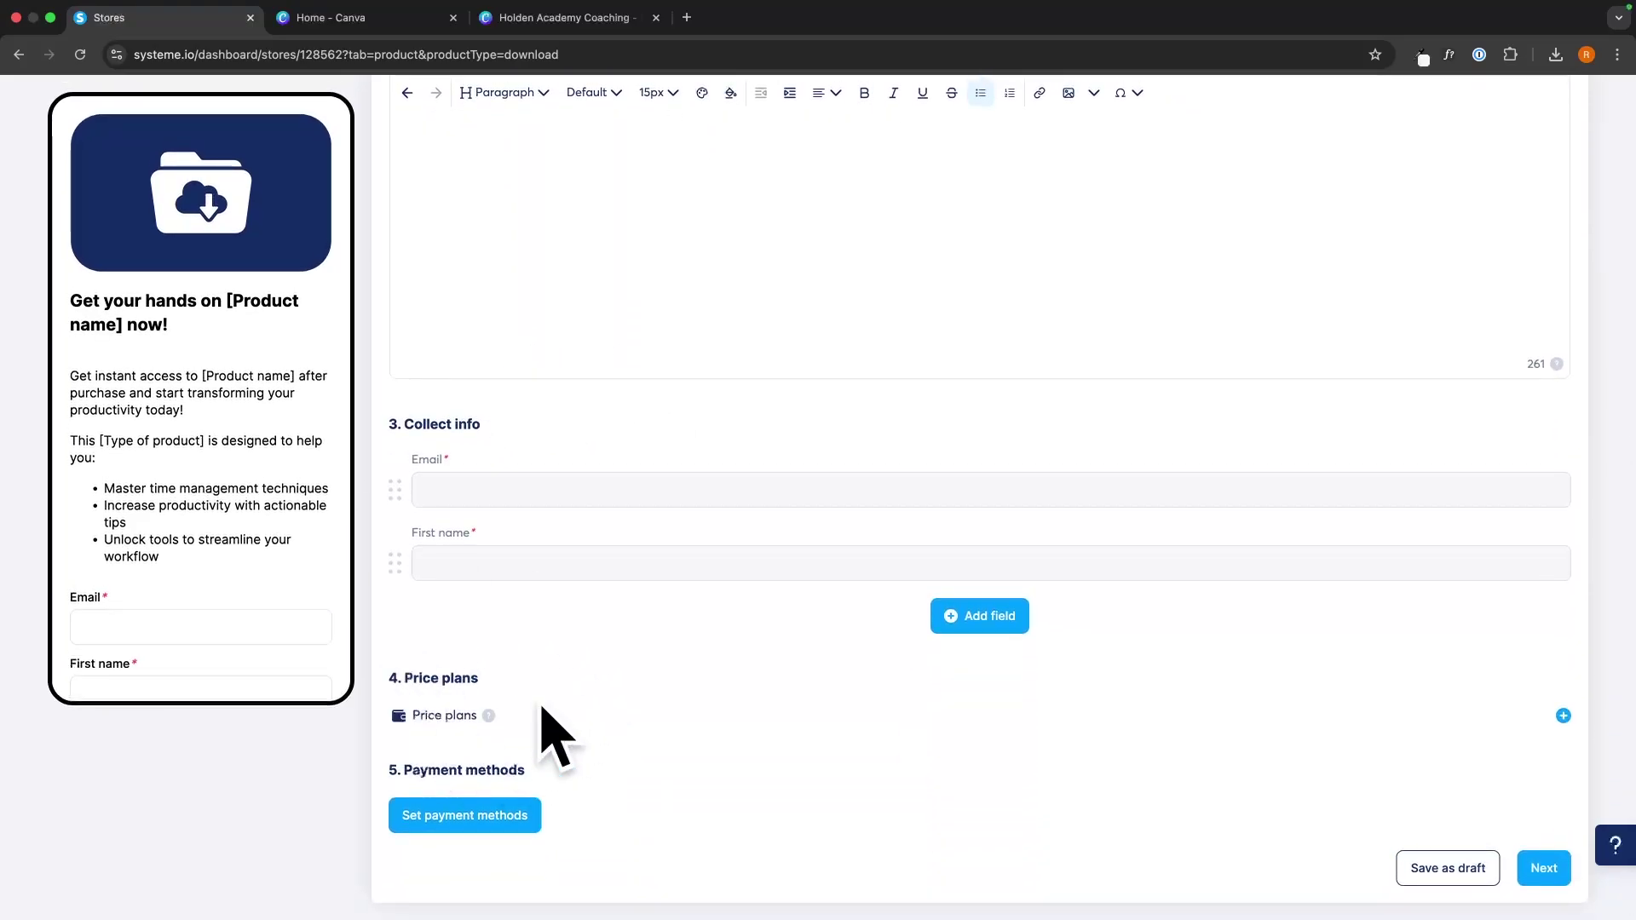
scroll(468, 670, "up", 8)
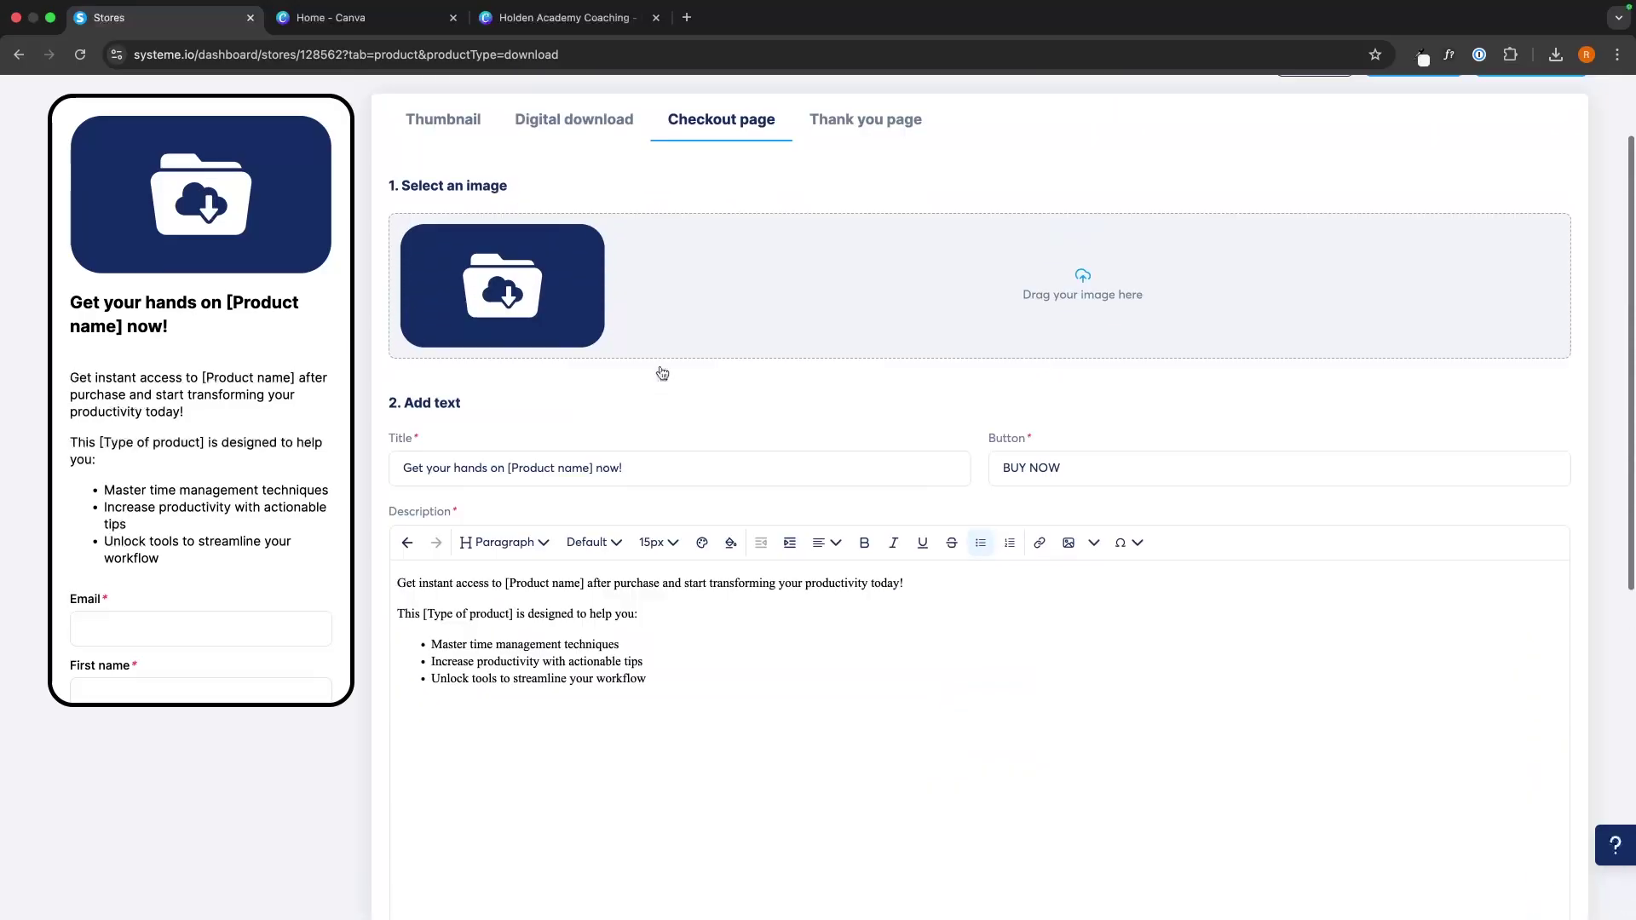
scroll(663, 372, "up", 2)
left_click(867, 237)
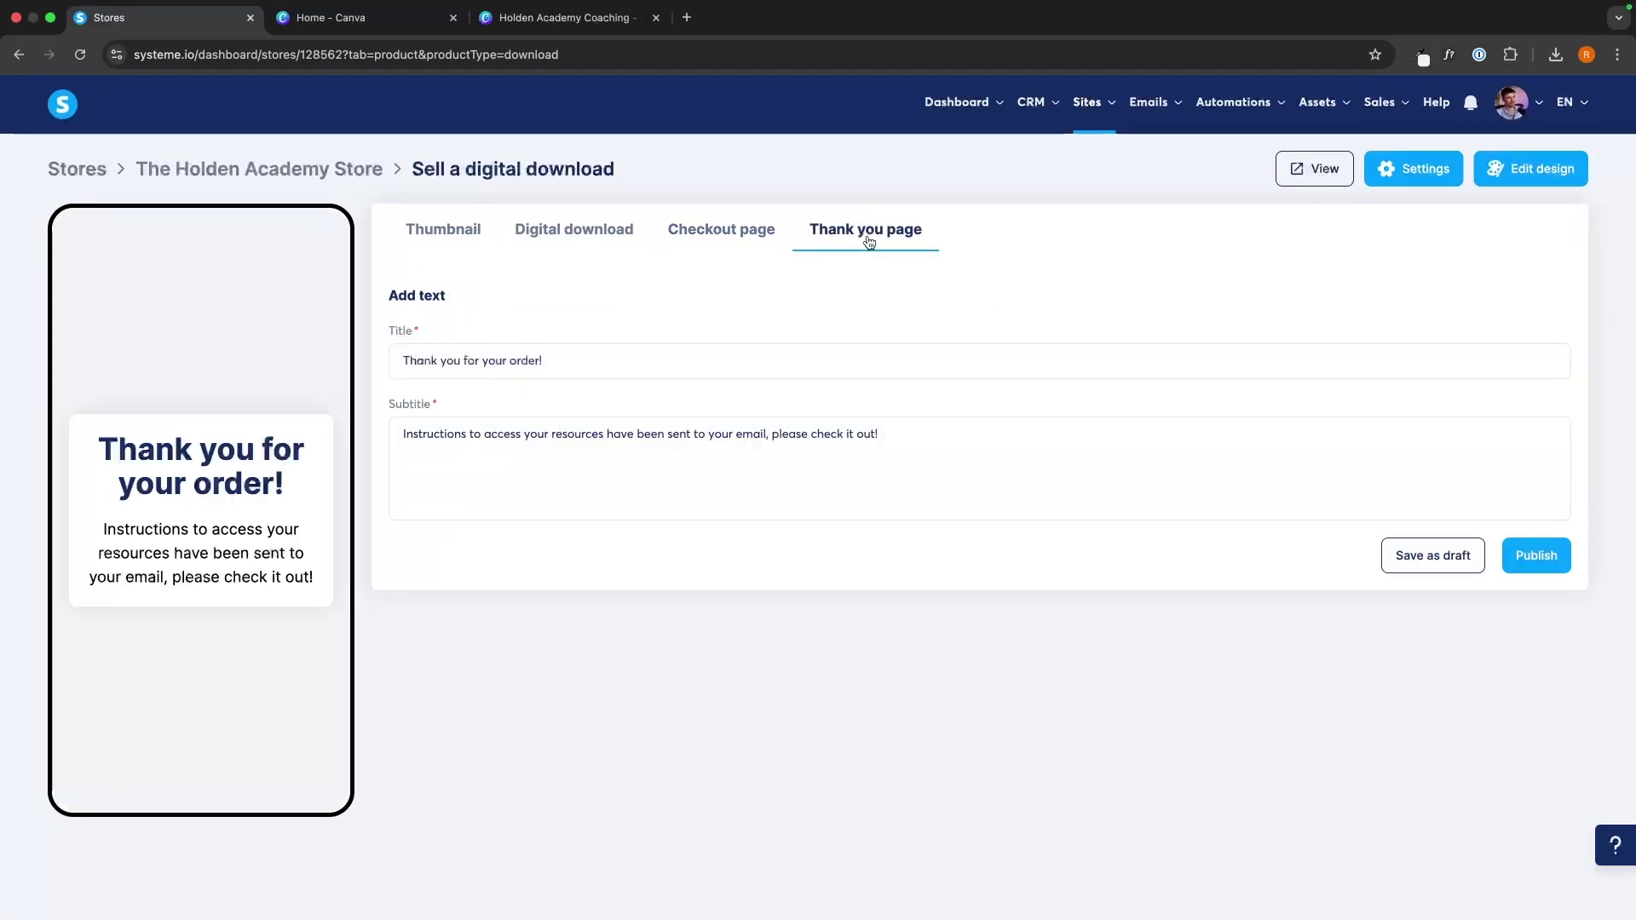
Set the digital download's thumbnail header image to the existing "$1K In 30 Days Blueprint" cover image
left_click(464, 239)
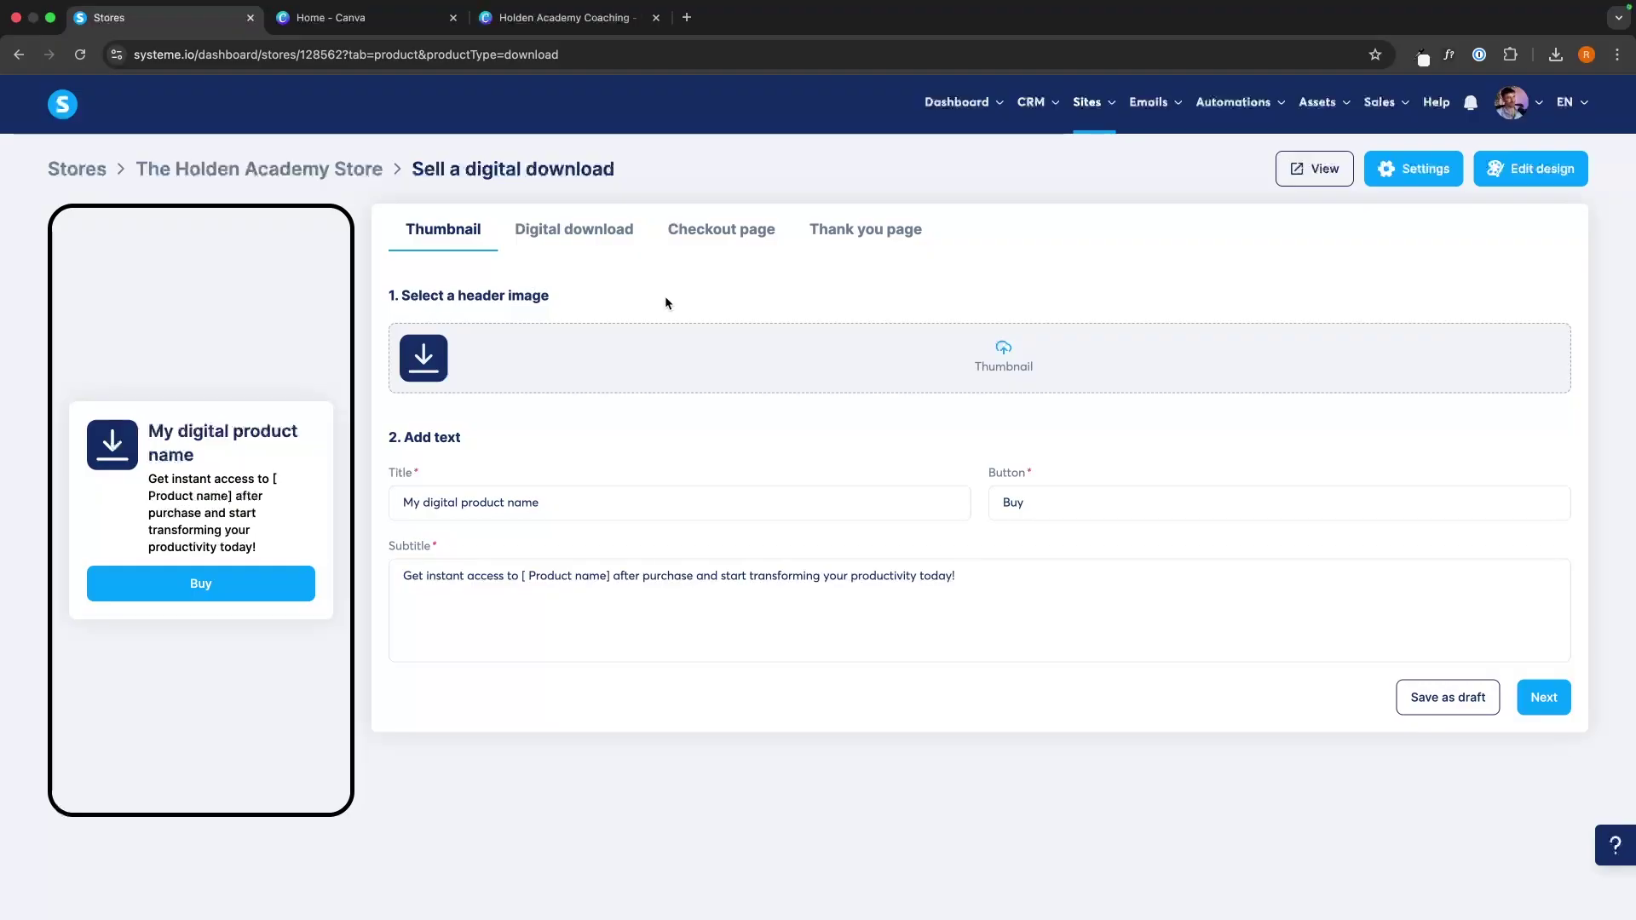
left_click(1022, 356)
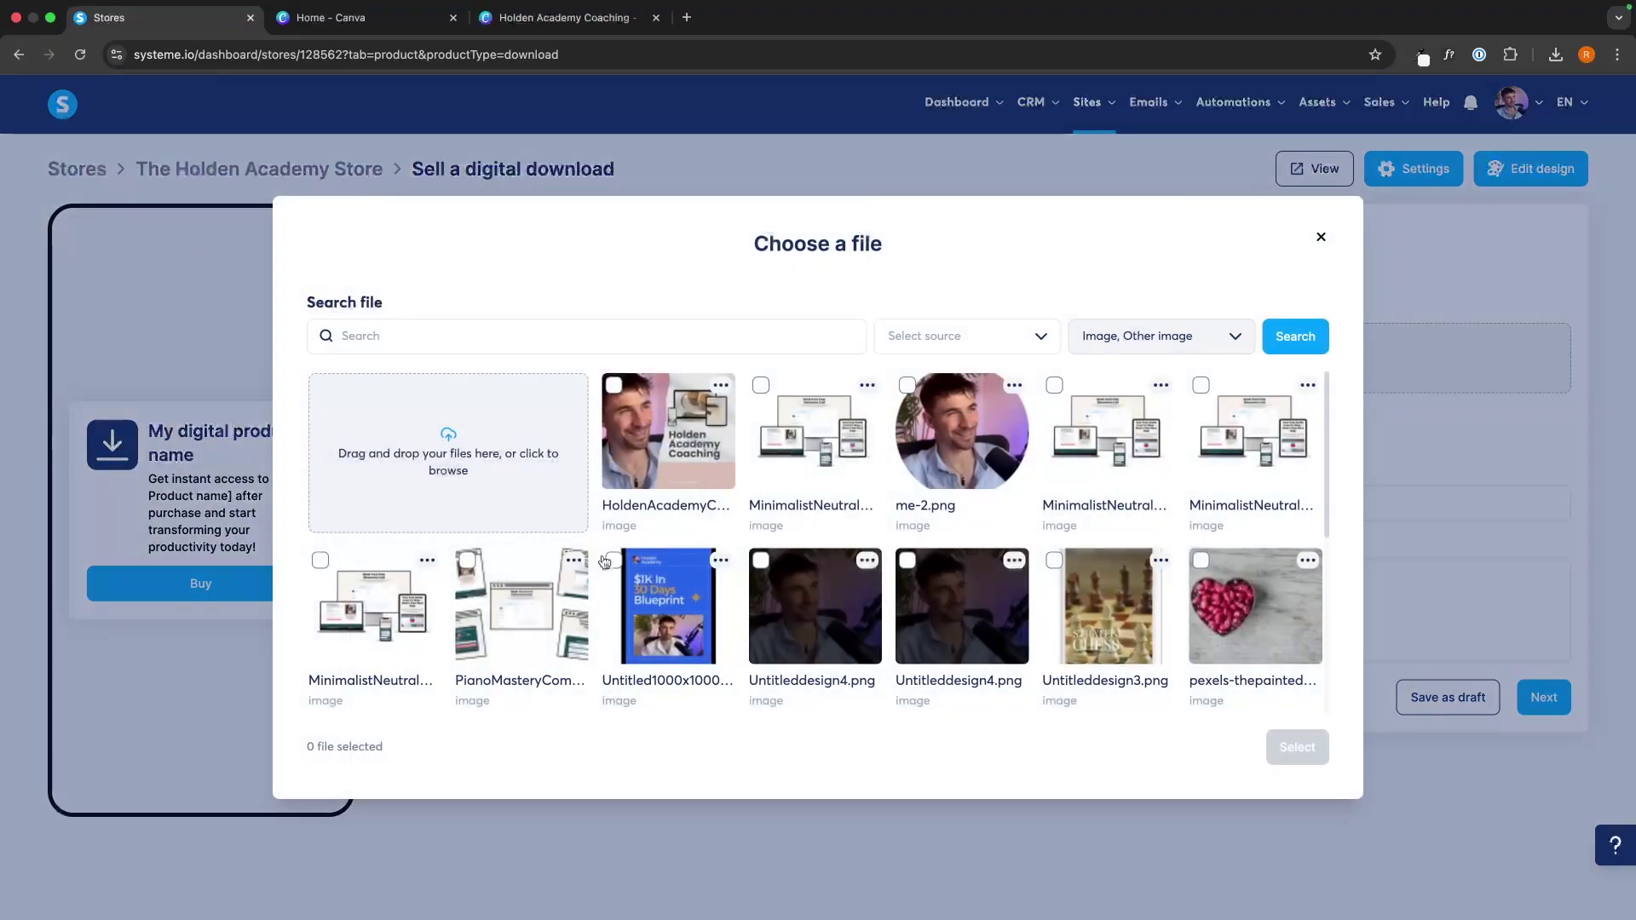
left_click(613, 560)
left_click(1276, 763)
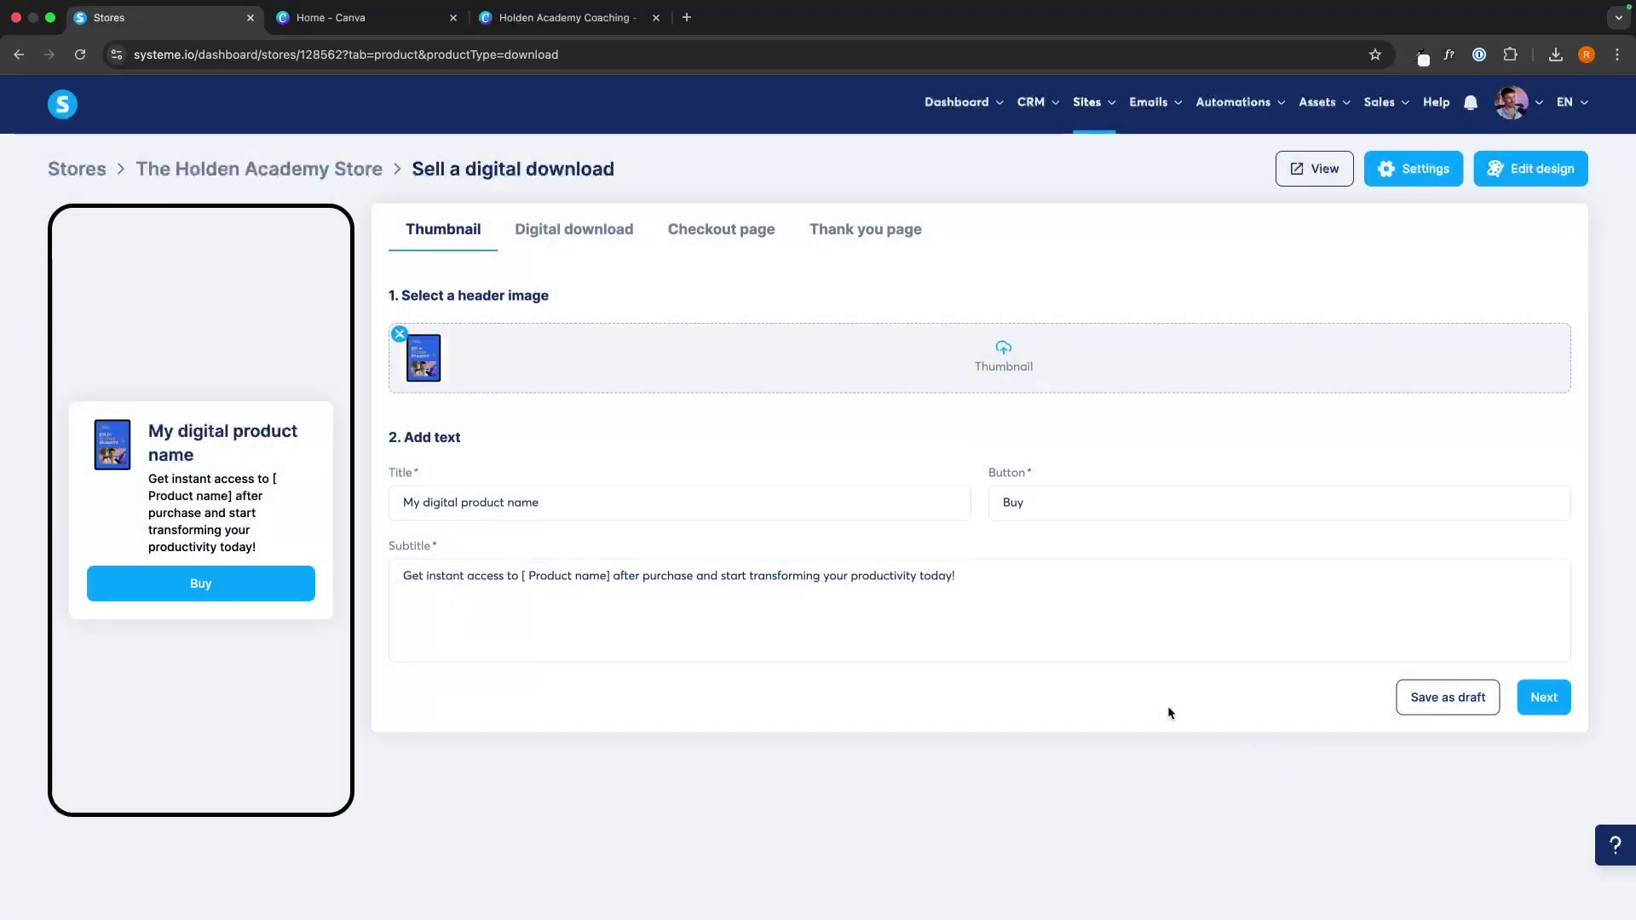
Set the thumbnail's title to "$1k in 30 days ebook" and its button text to "I want it!"
left_click_drag(579, 497, 404, 498)
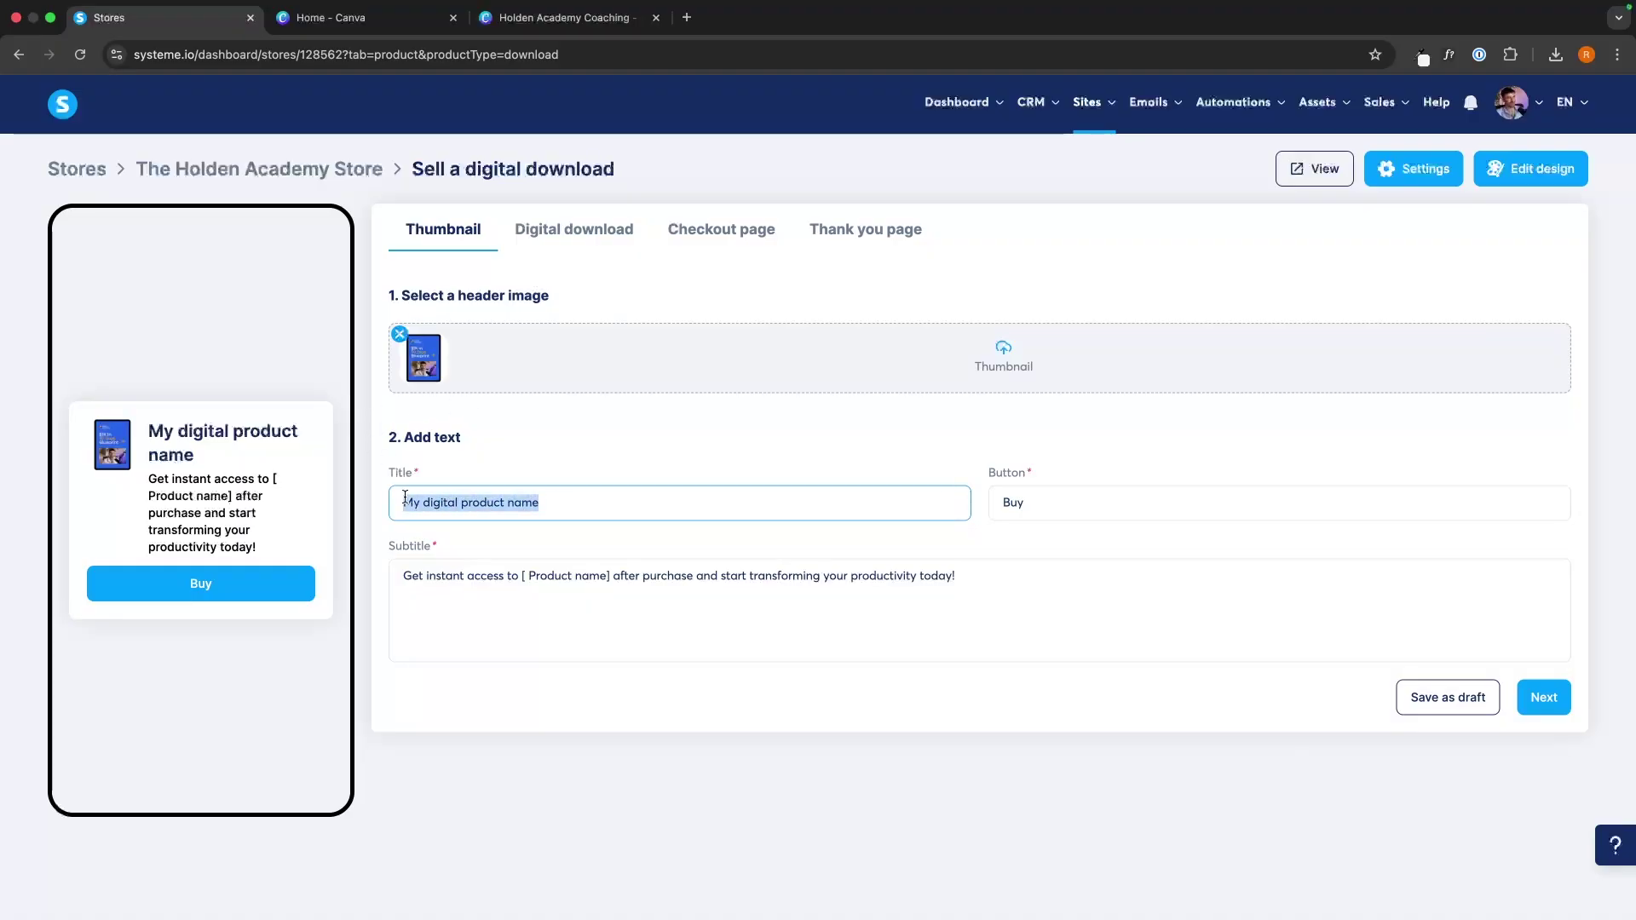
type("$")
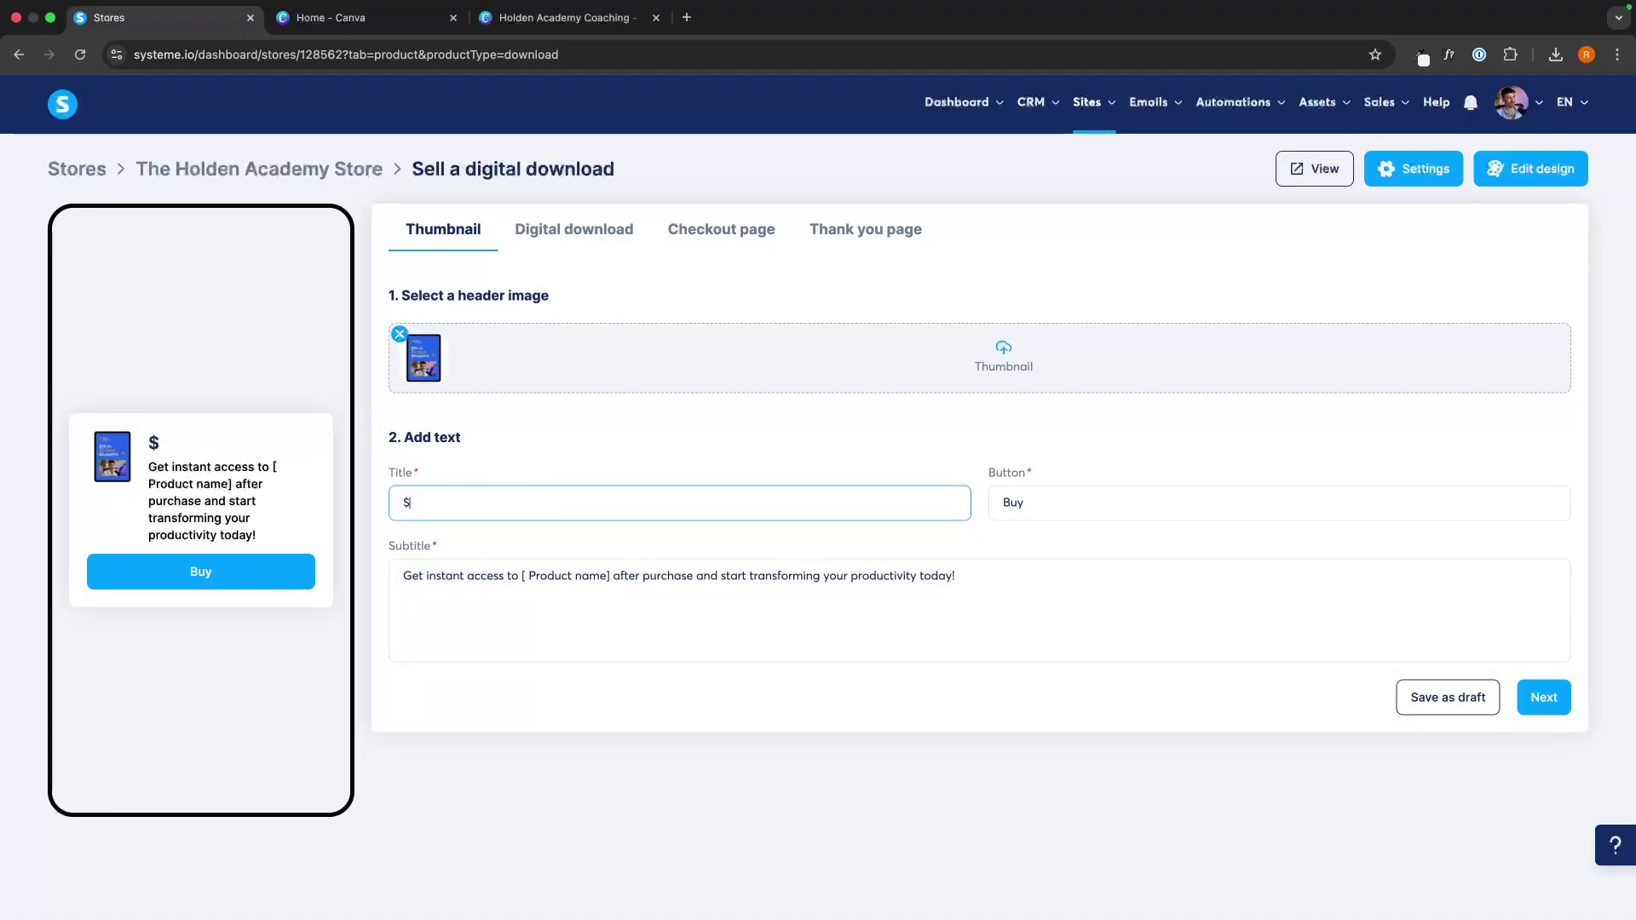
type("1k in 30 days ebook")
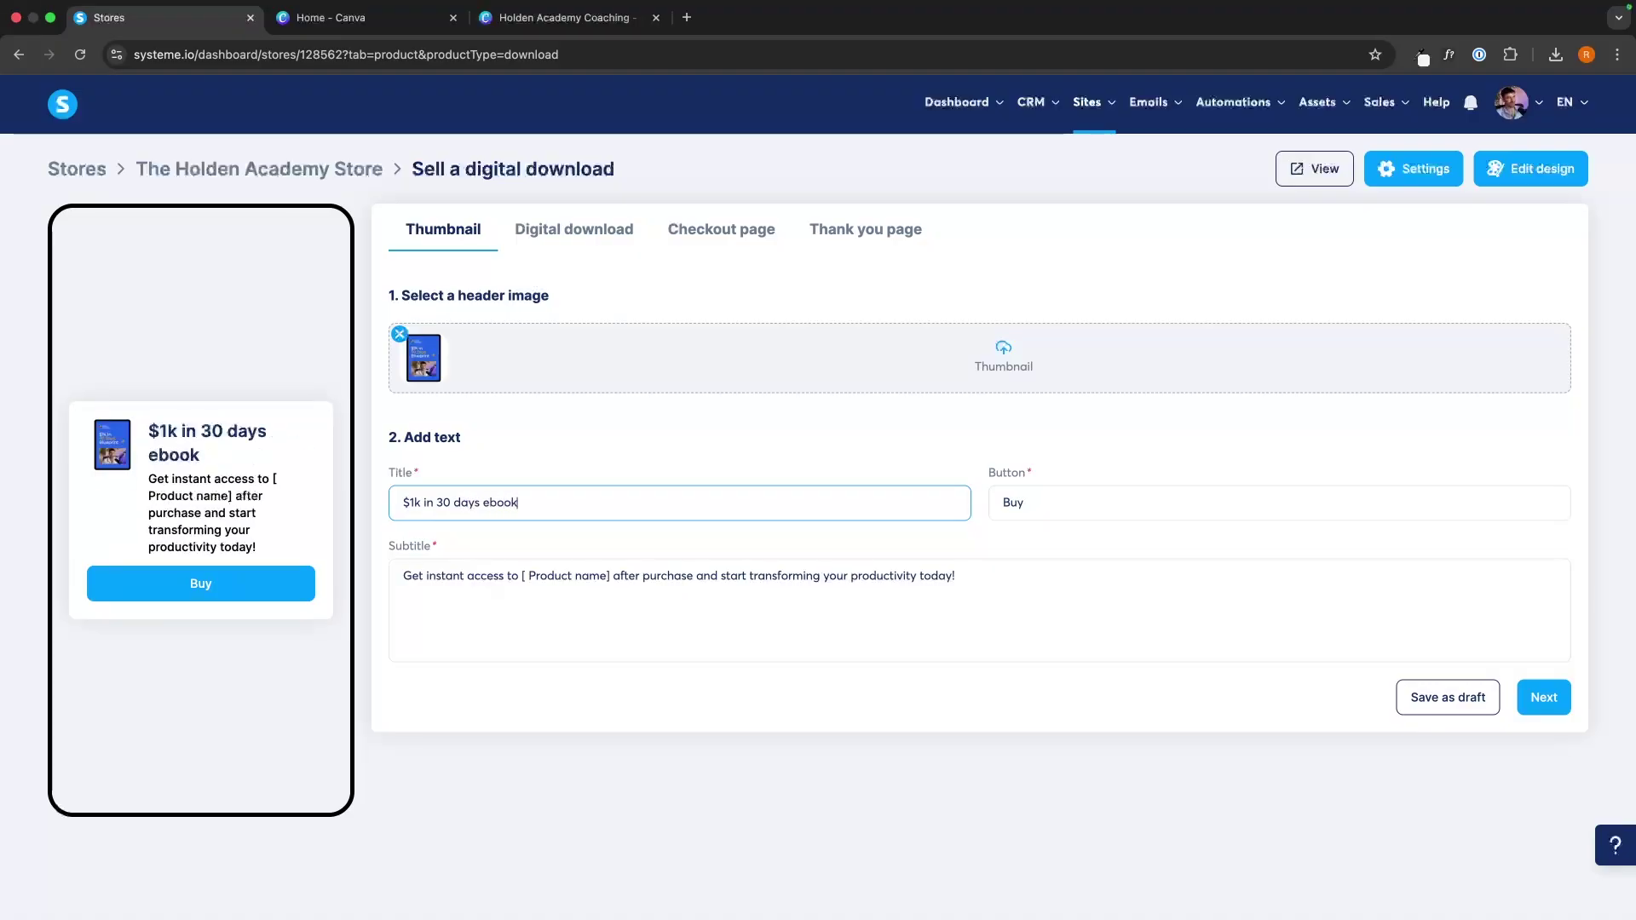
left_click_drag(1042, 498, 989, 504)
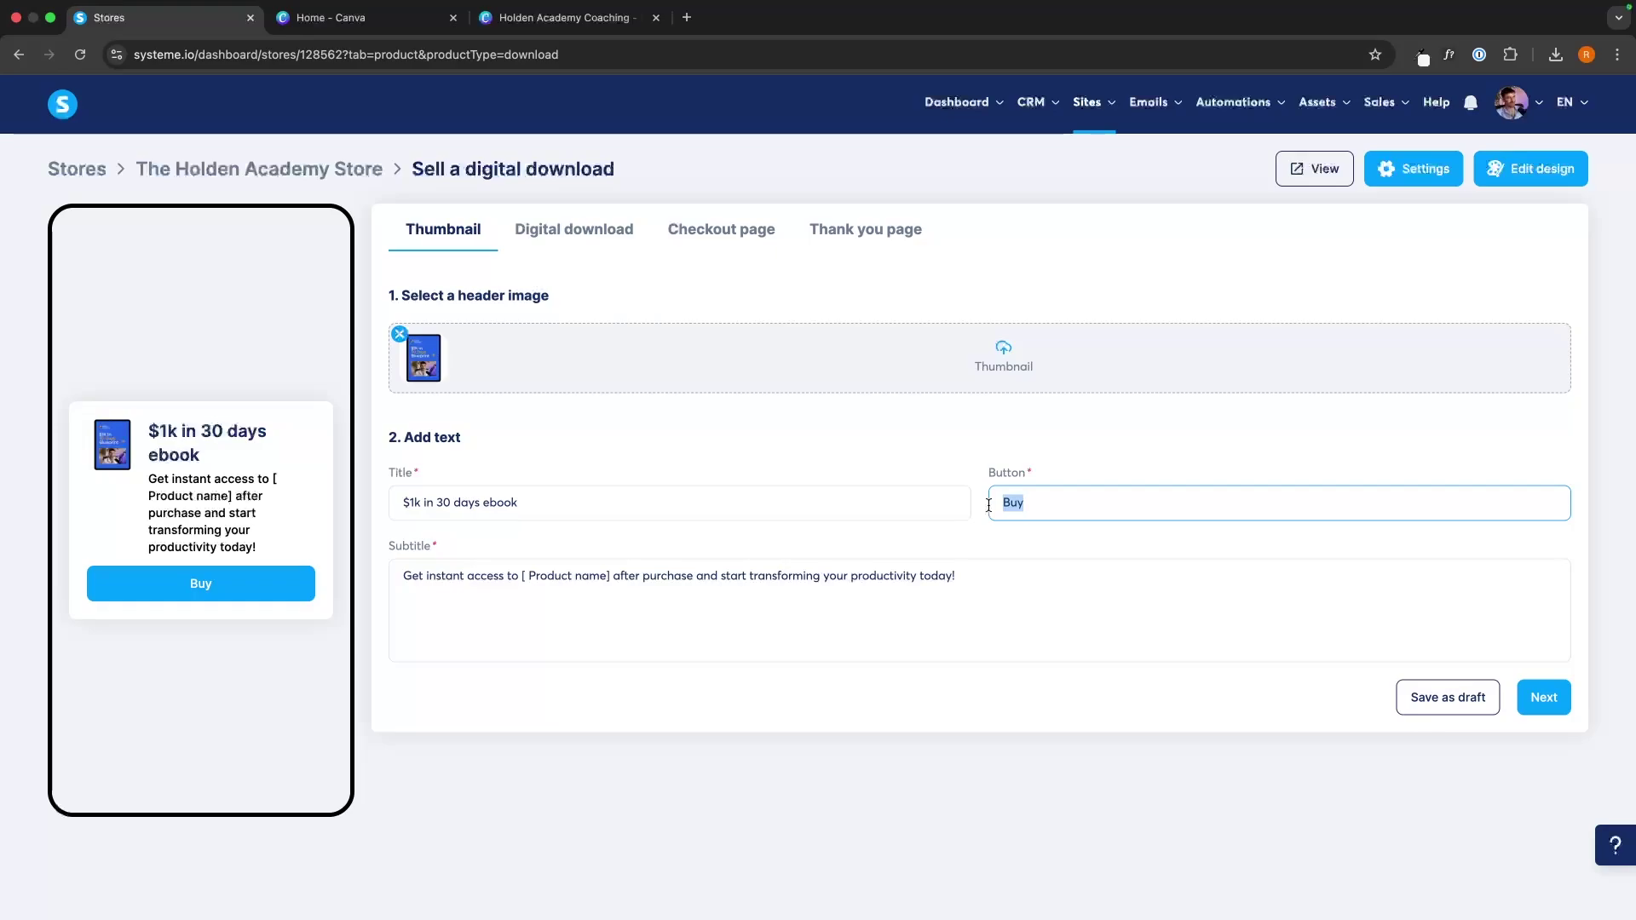
type("I want it!")
Change the thumbnail subtitle to "Get instant access to the $1k in 30 days ebook after purchase and transform your financial life today!"
left_click_drag(400, 577, 975, 568)
left_click(976, 571)
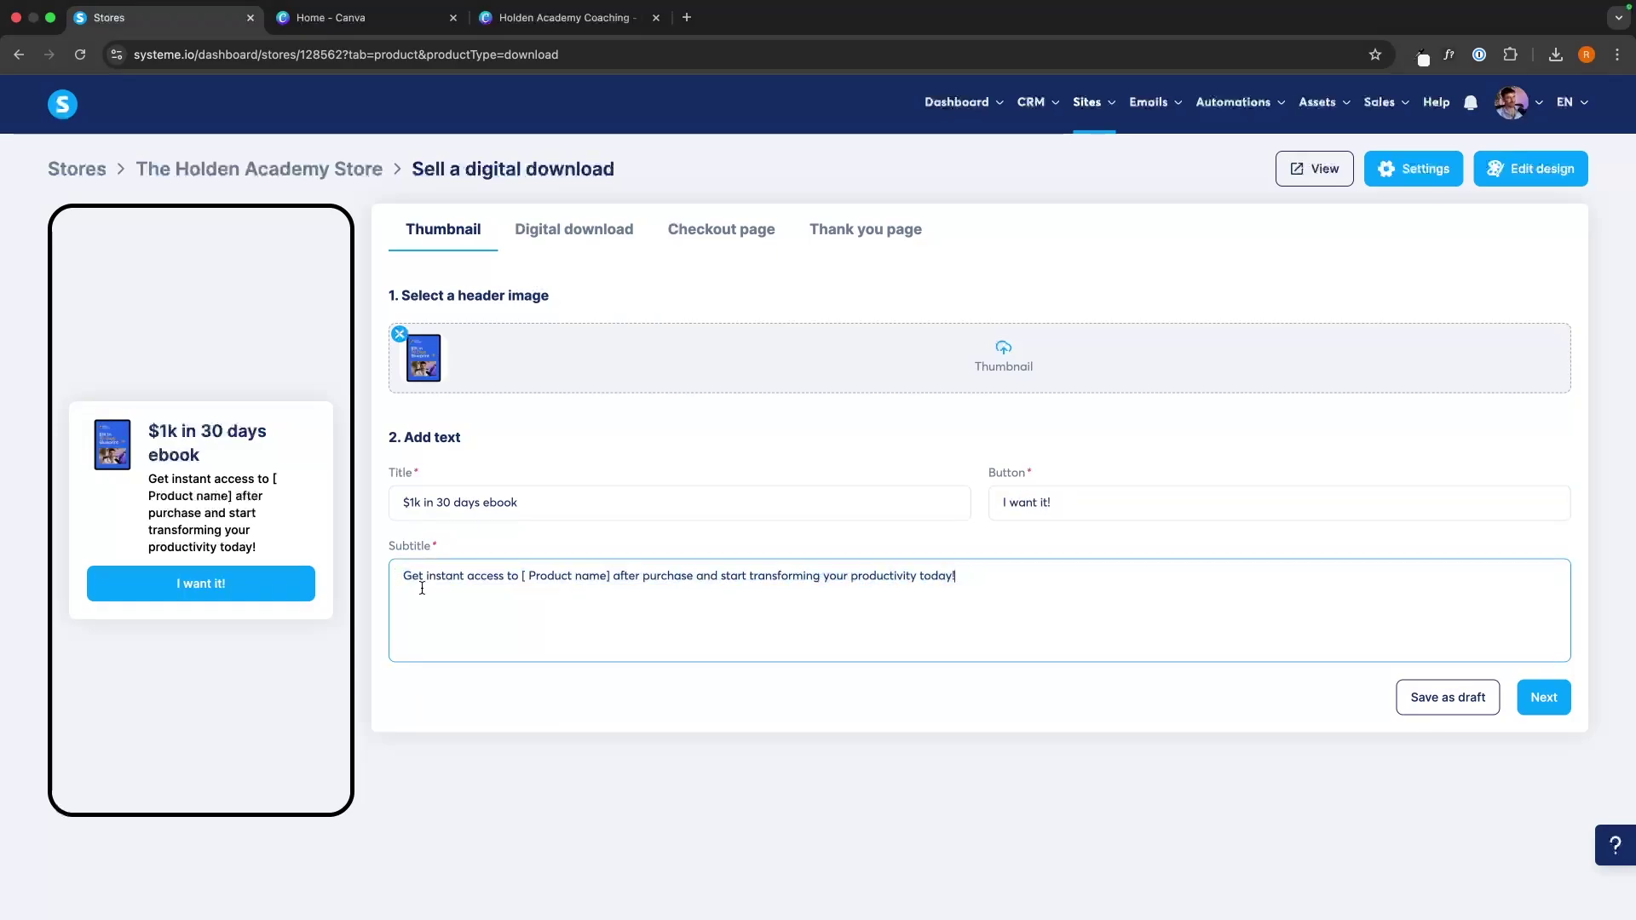
left_click_drag(532, 496, 405, 497)
key("super+c")
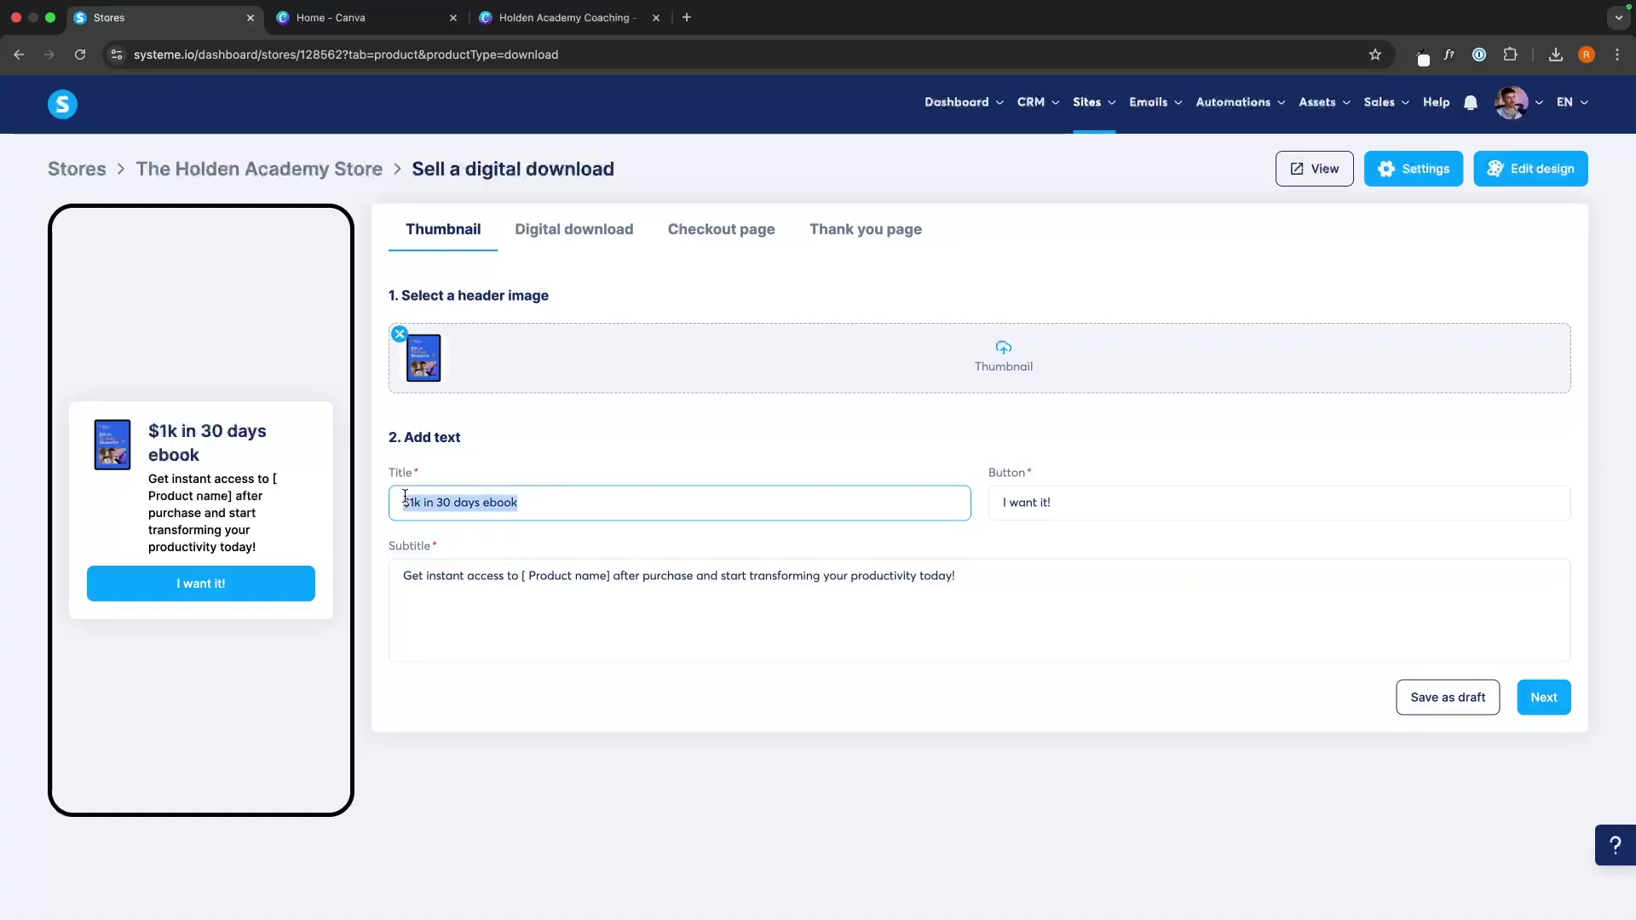
left_click_drag(523, 576, 612, 576)
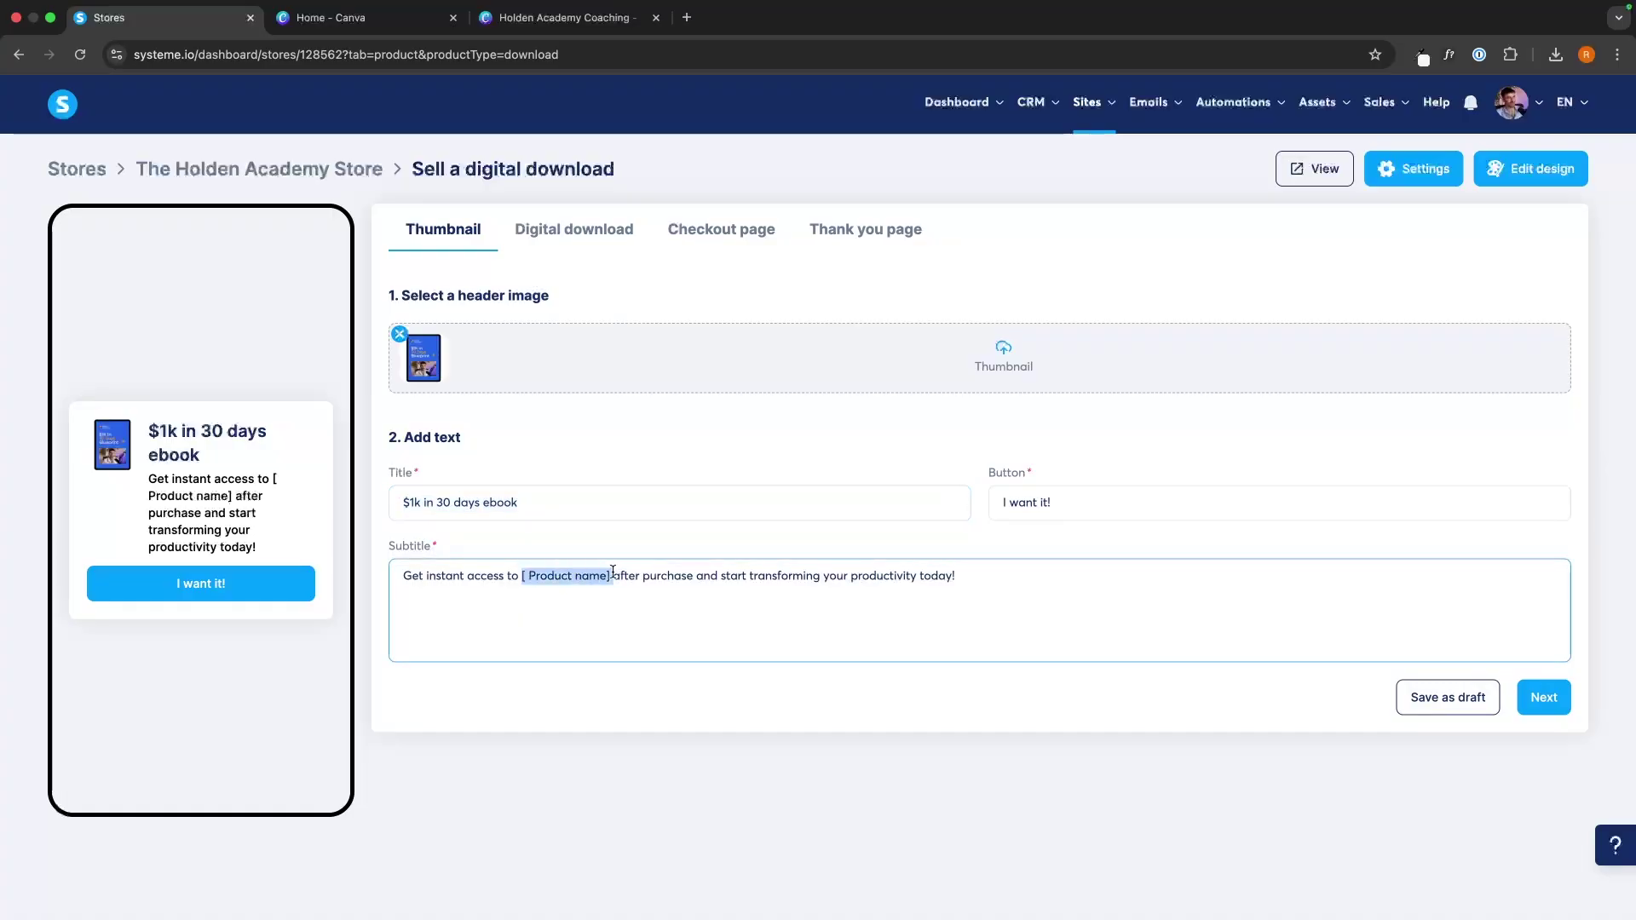
type("the")
key("super+v")
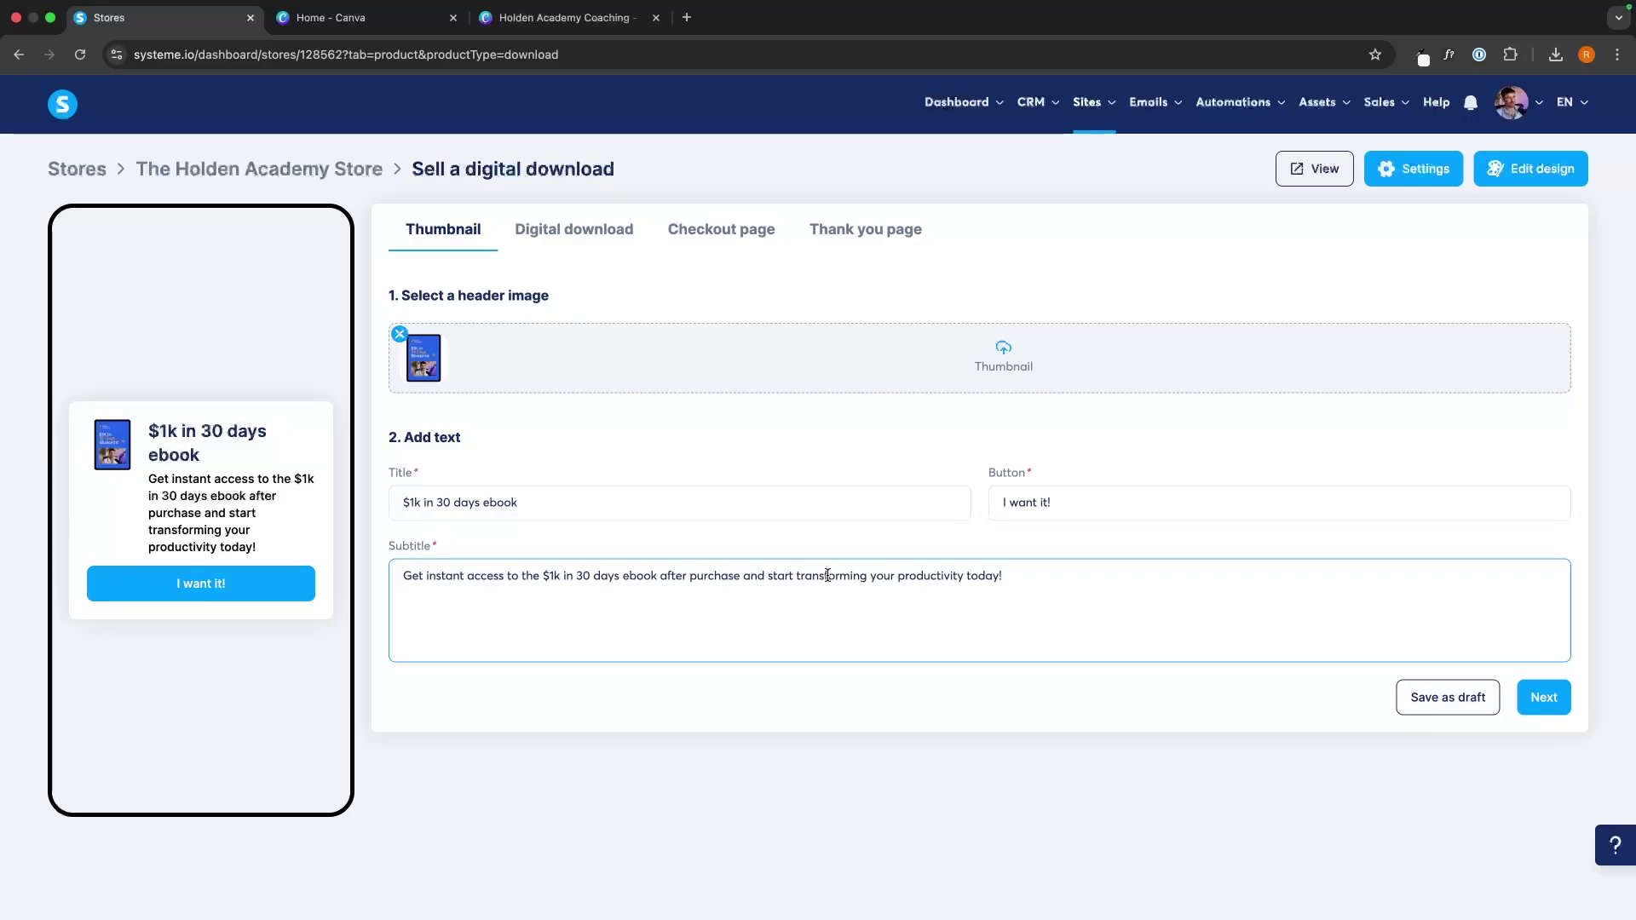
double_click(780, 576)
key("BackSpace")
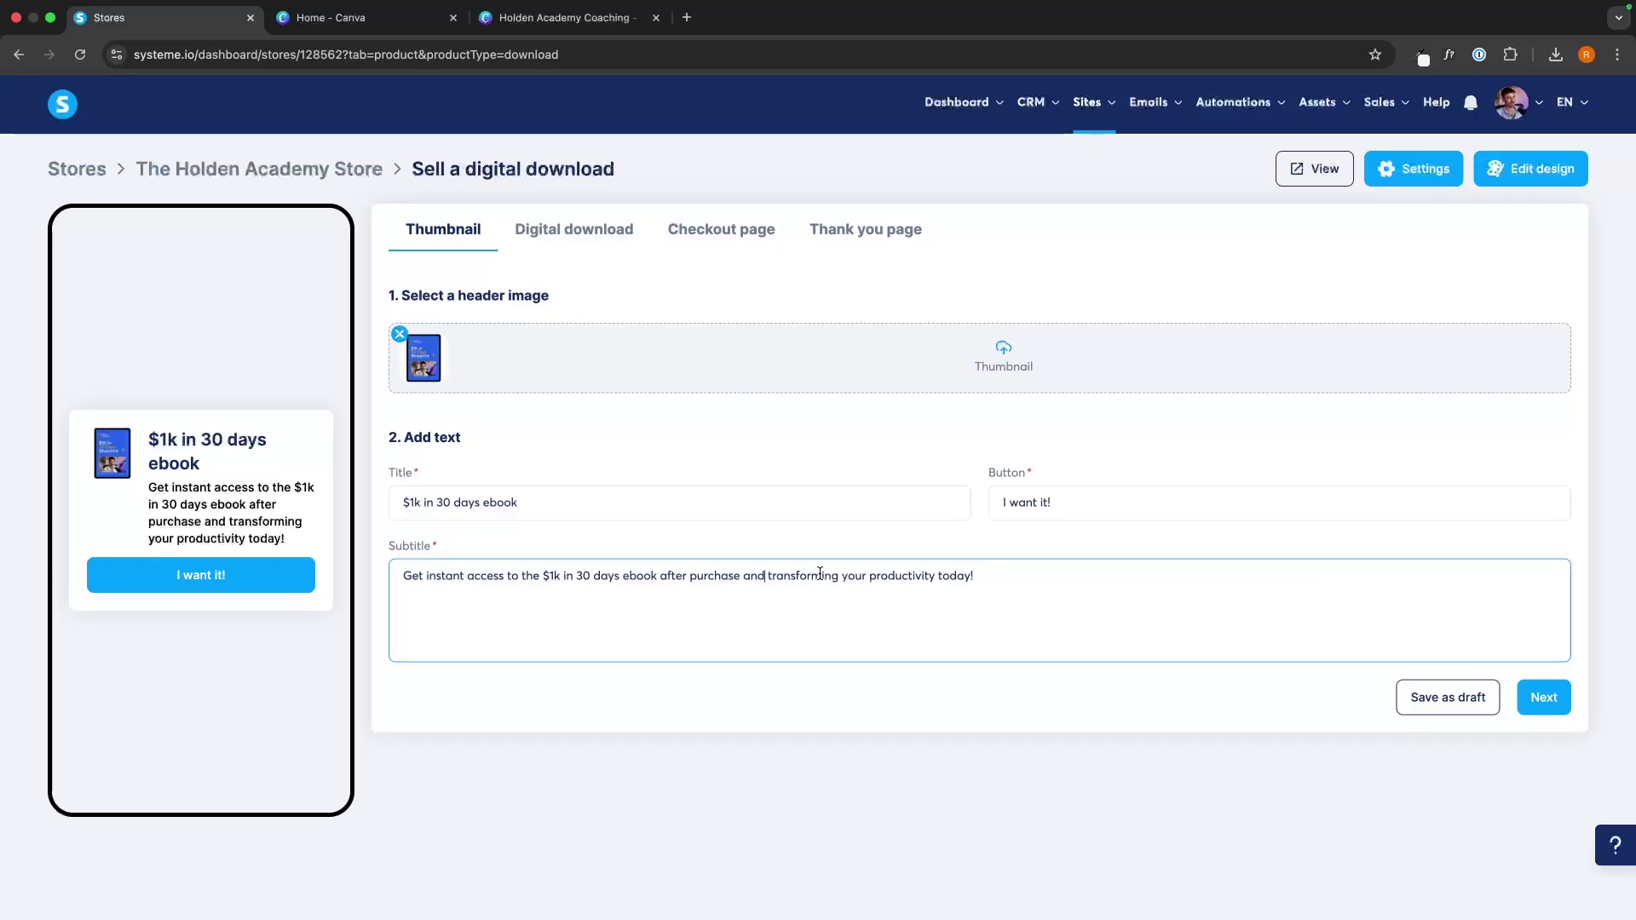
left_click_drag(819, 573, 935, 574)
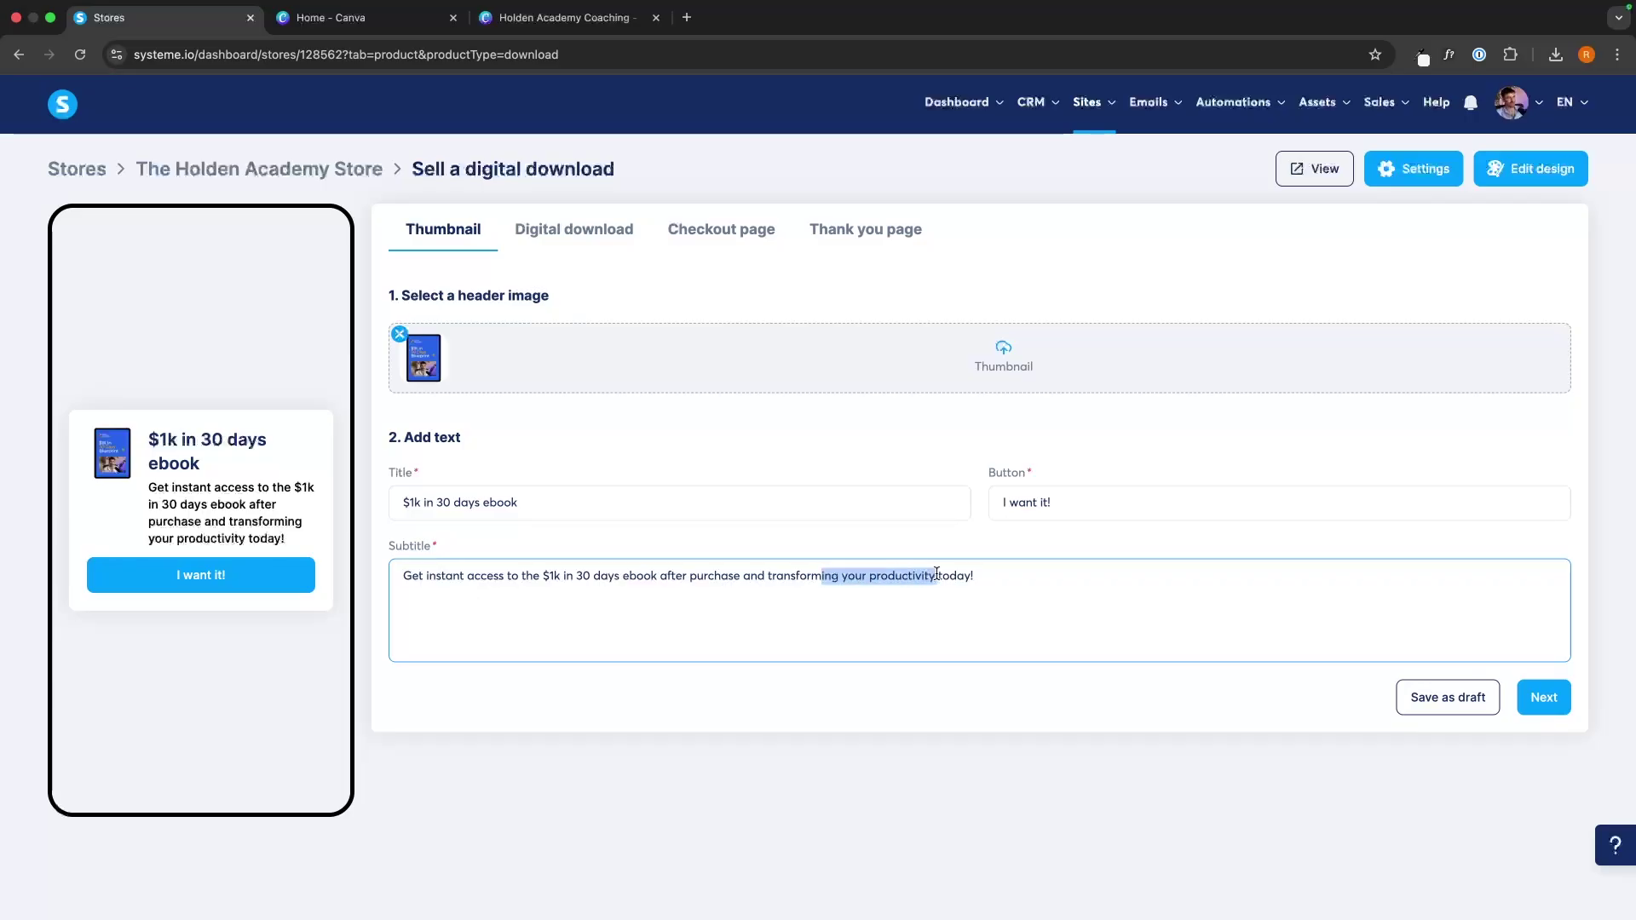
type("your finance")
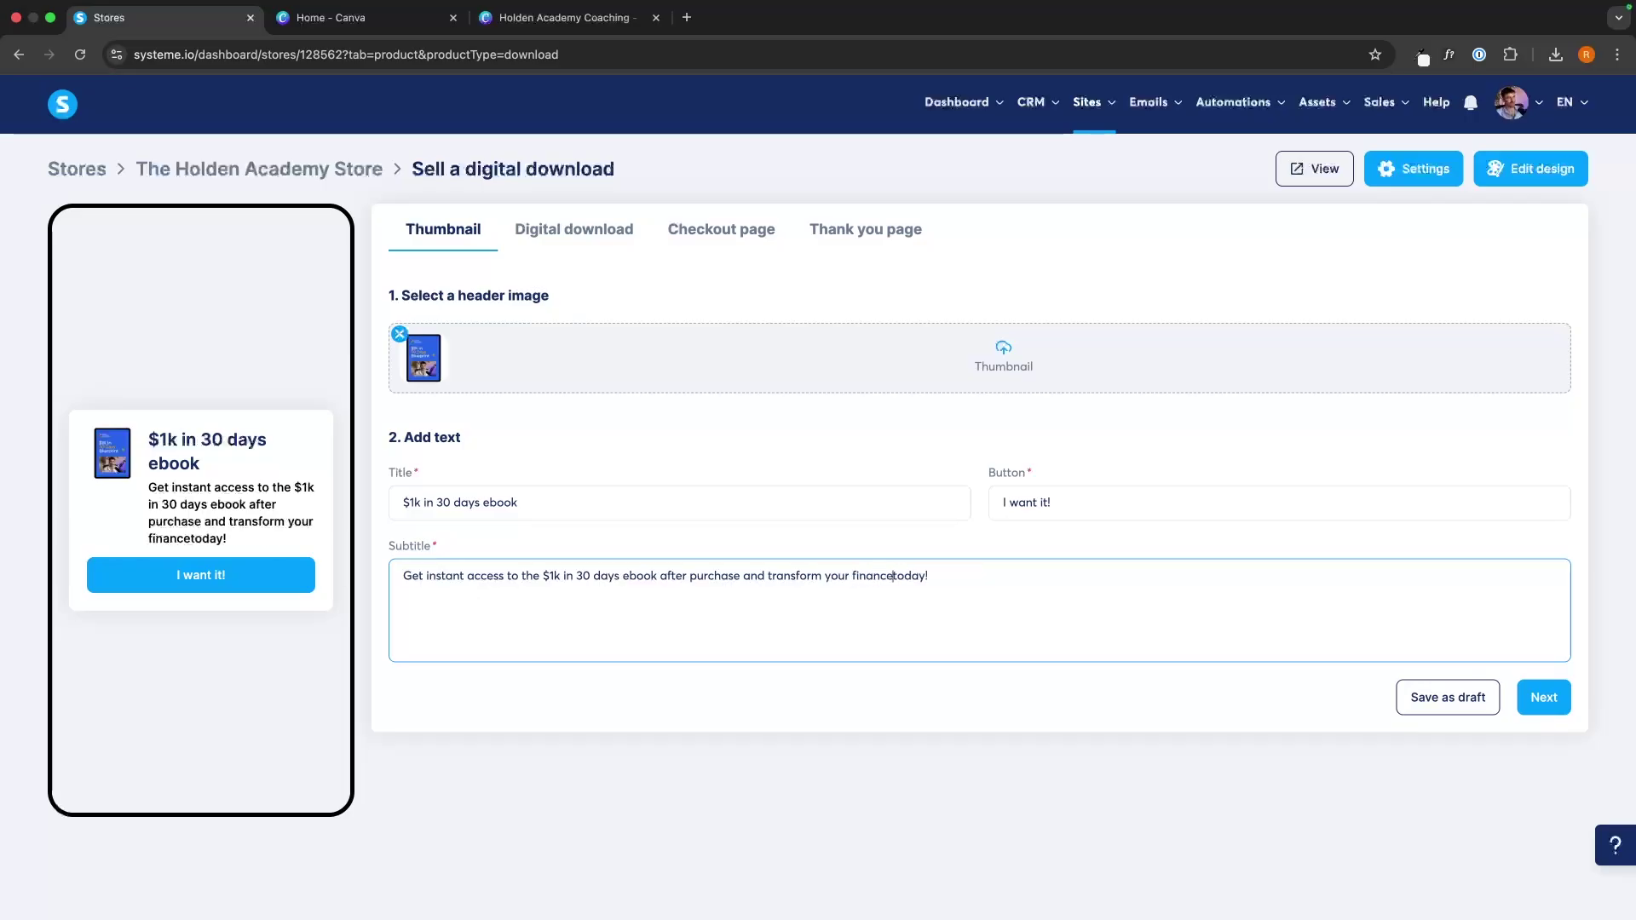
key("BackSpace")
type("ial life")
Continue to the digital download settings and name the digital product "$1k in 30 days ebook"
left_click(1546, 699)
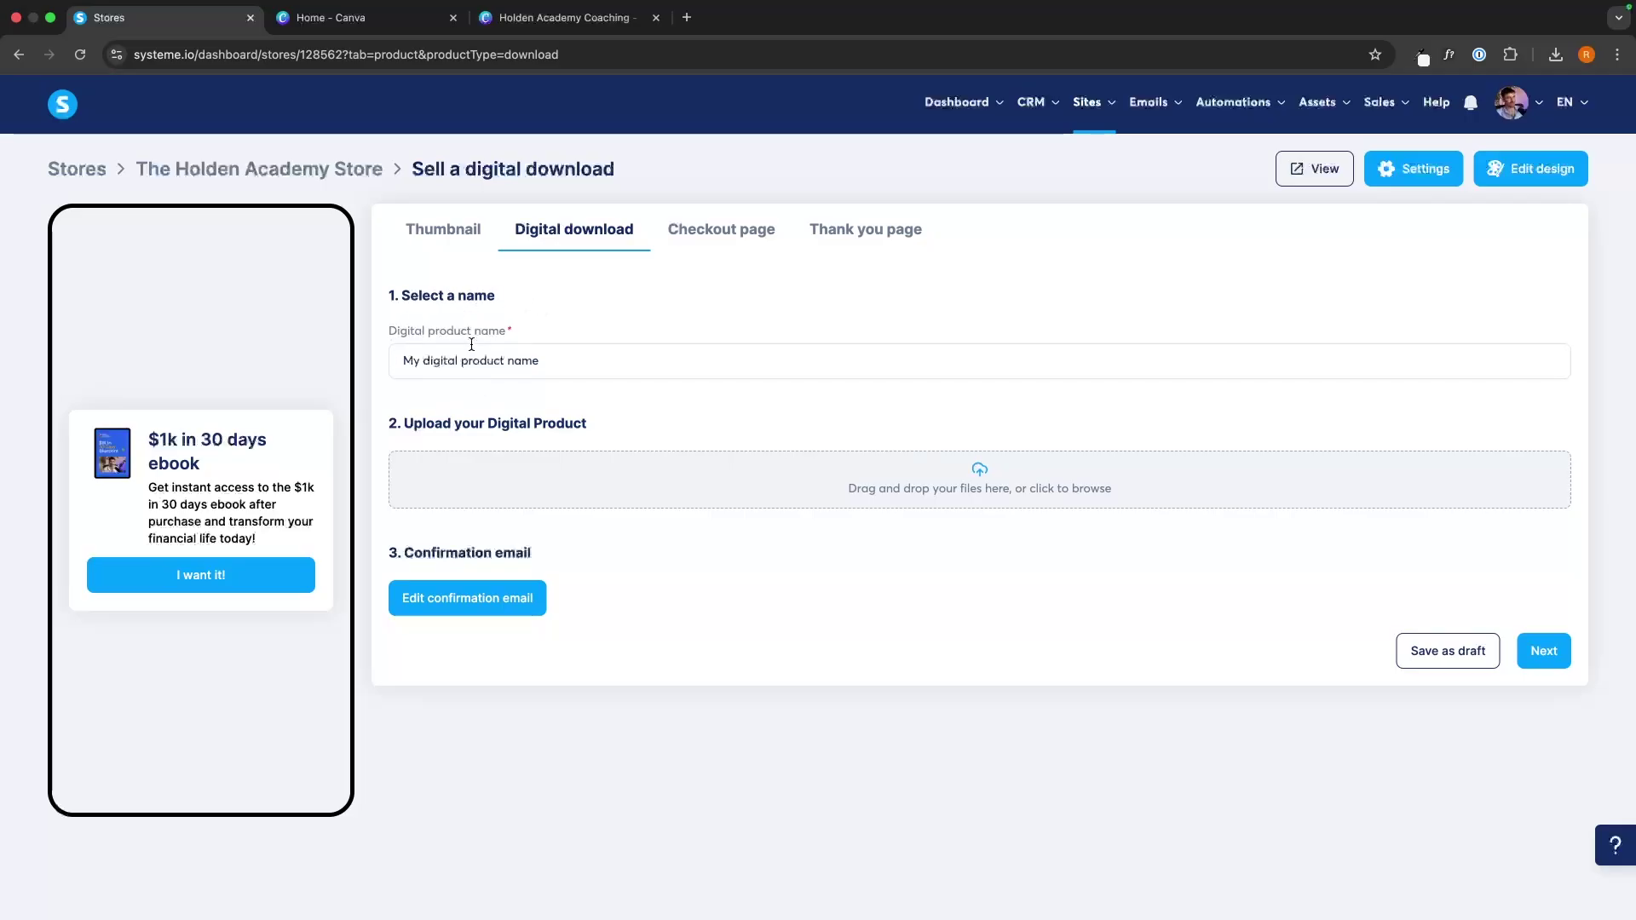
left_click_drag(548, 356, 399, 358)
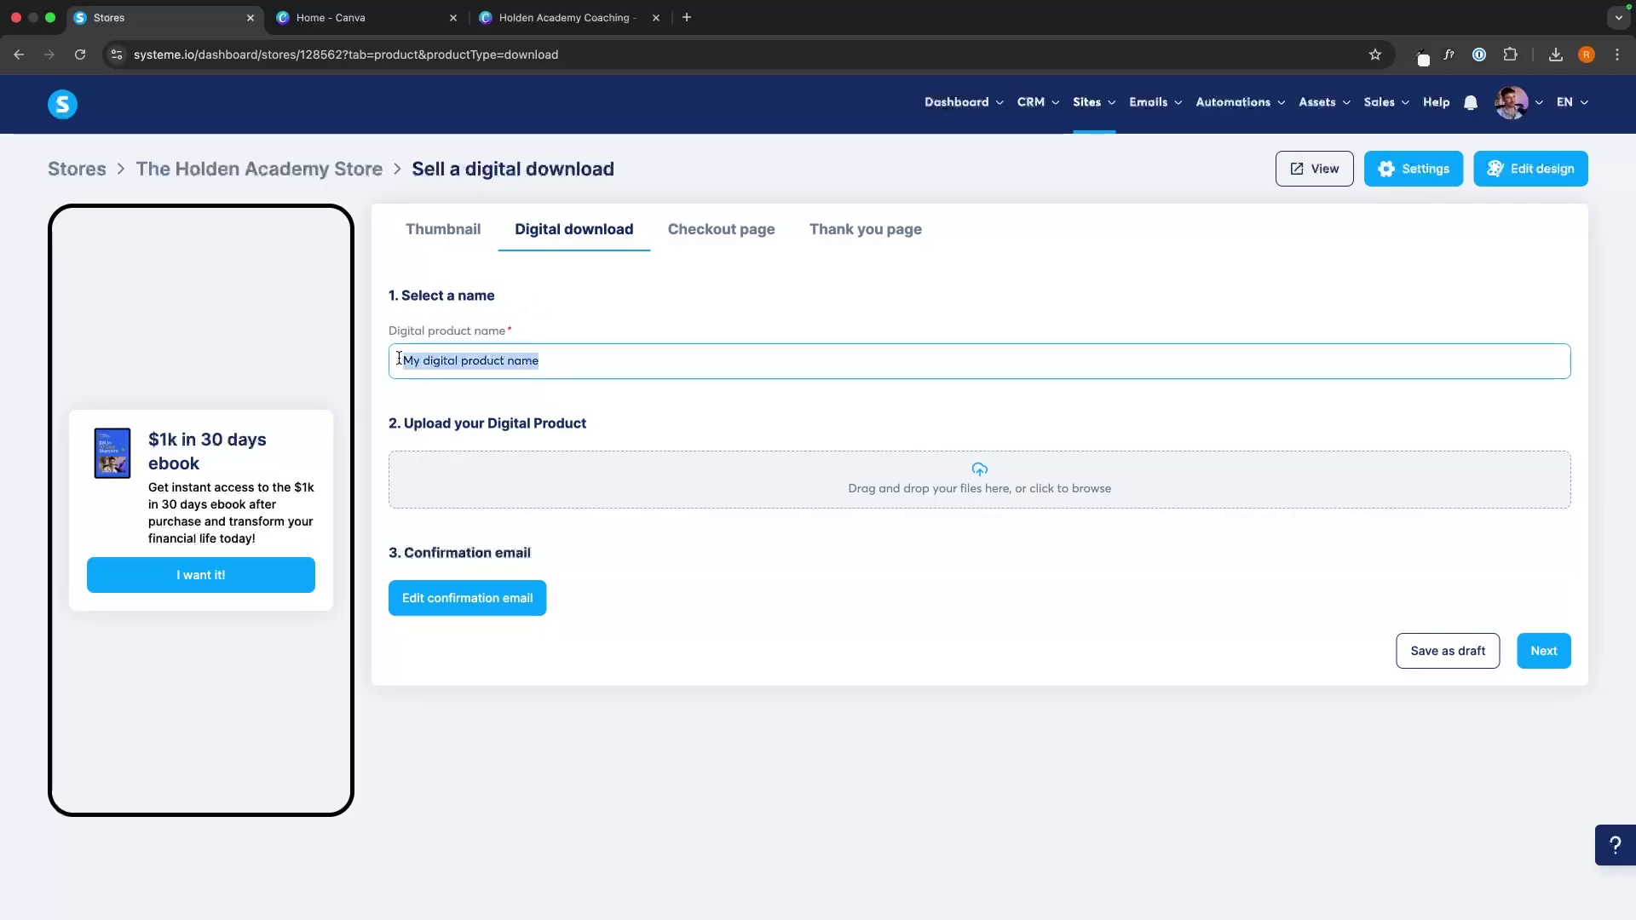
key("super+v")
left_click(617, 318)
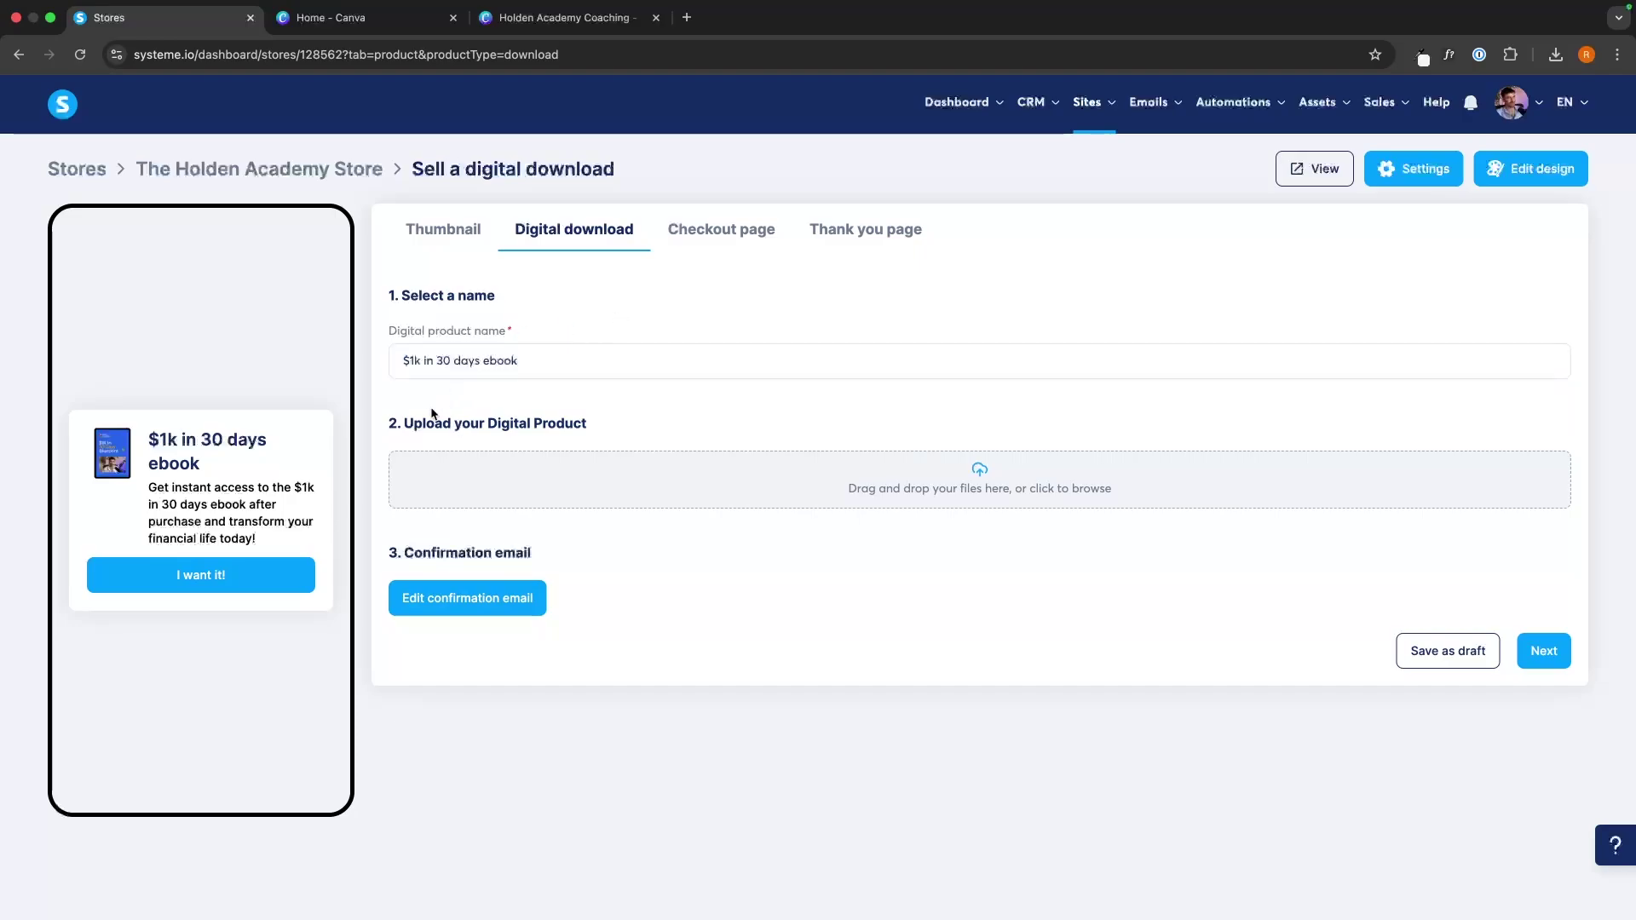
Upload the "Copy of Black Minimalist" booklet-3 PDF from the Downloads folder and attach it as the digital product file
left_click_drag(405, 423, 600, 423)
left_click(602, 424)
left_click(861, 464)
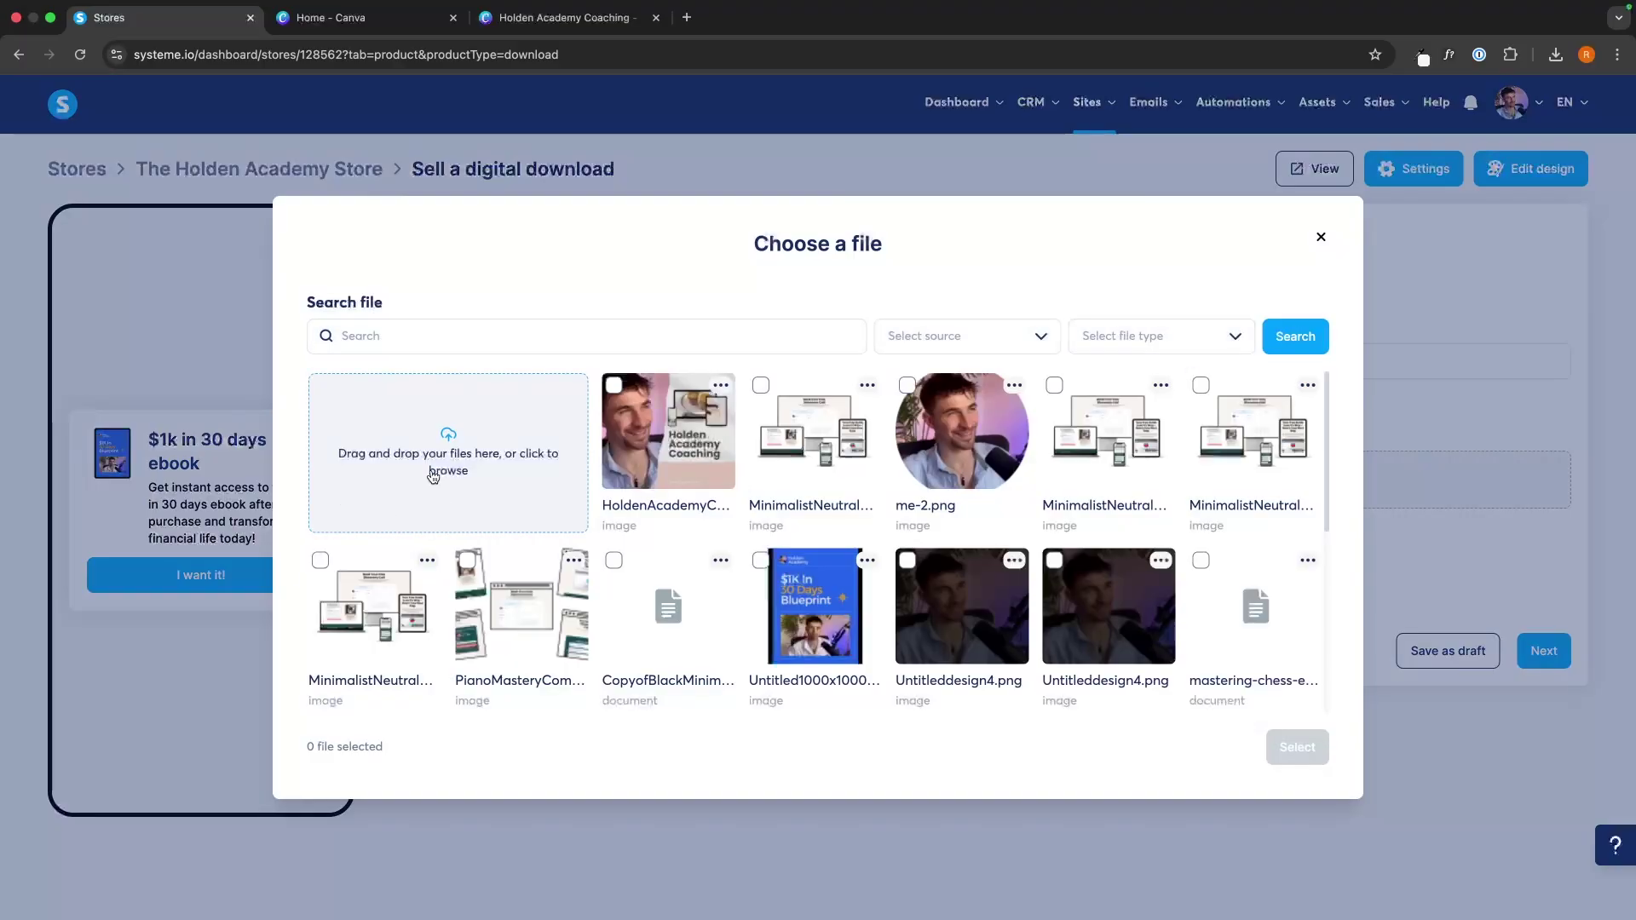
left_click(435, 470)
scroll(836, 513, "down", 10)
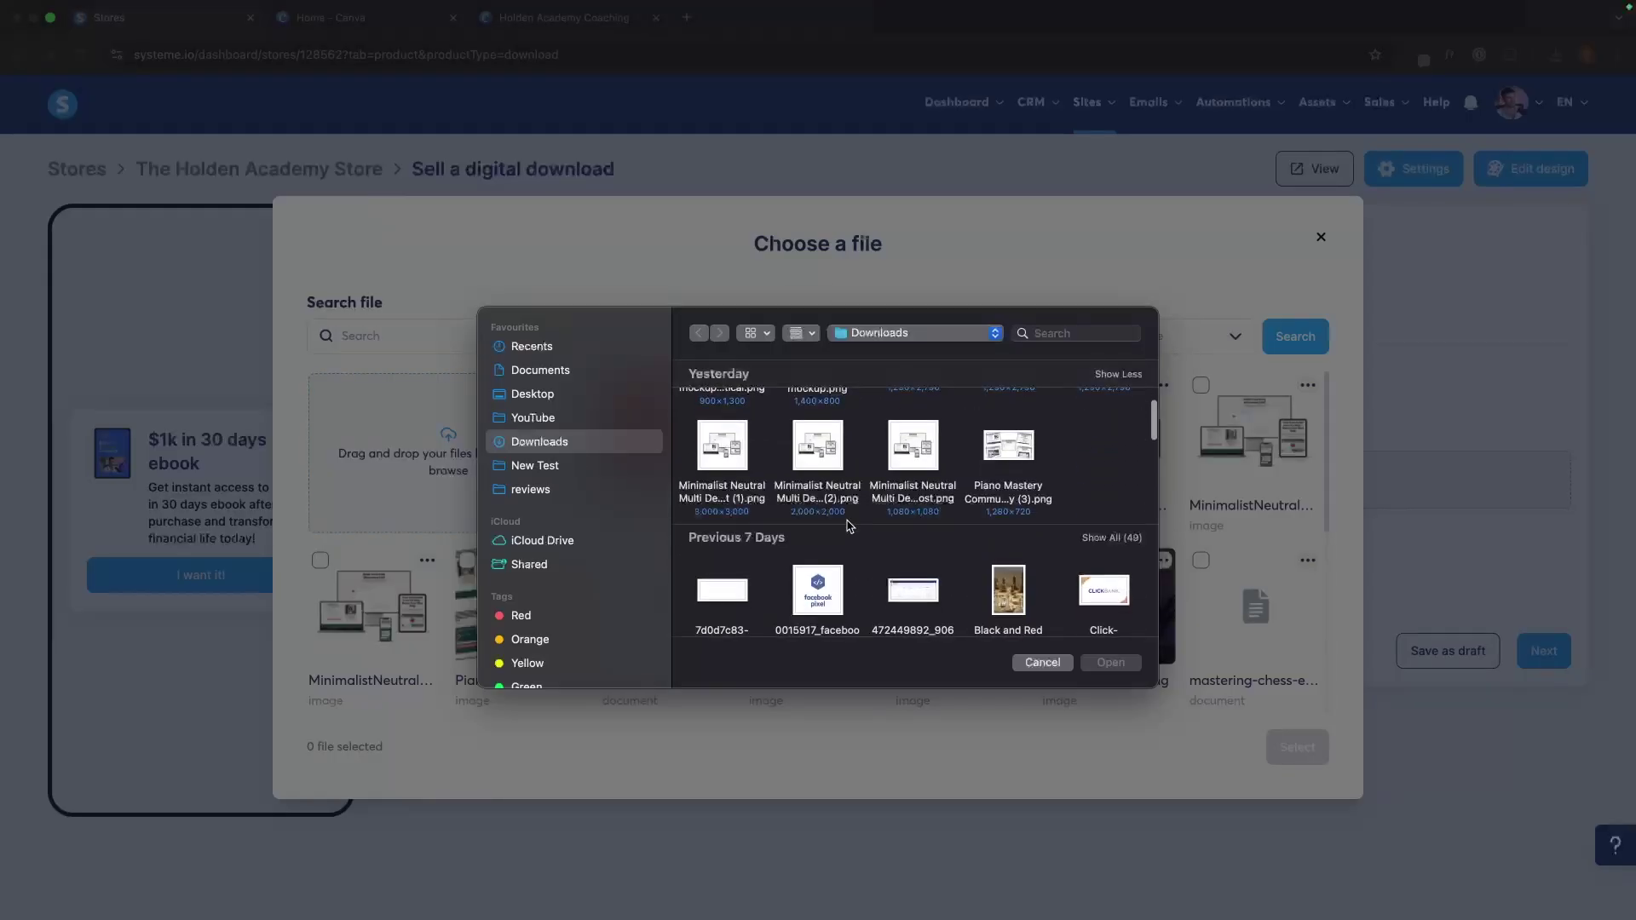
left_click(1112, 382)
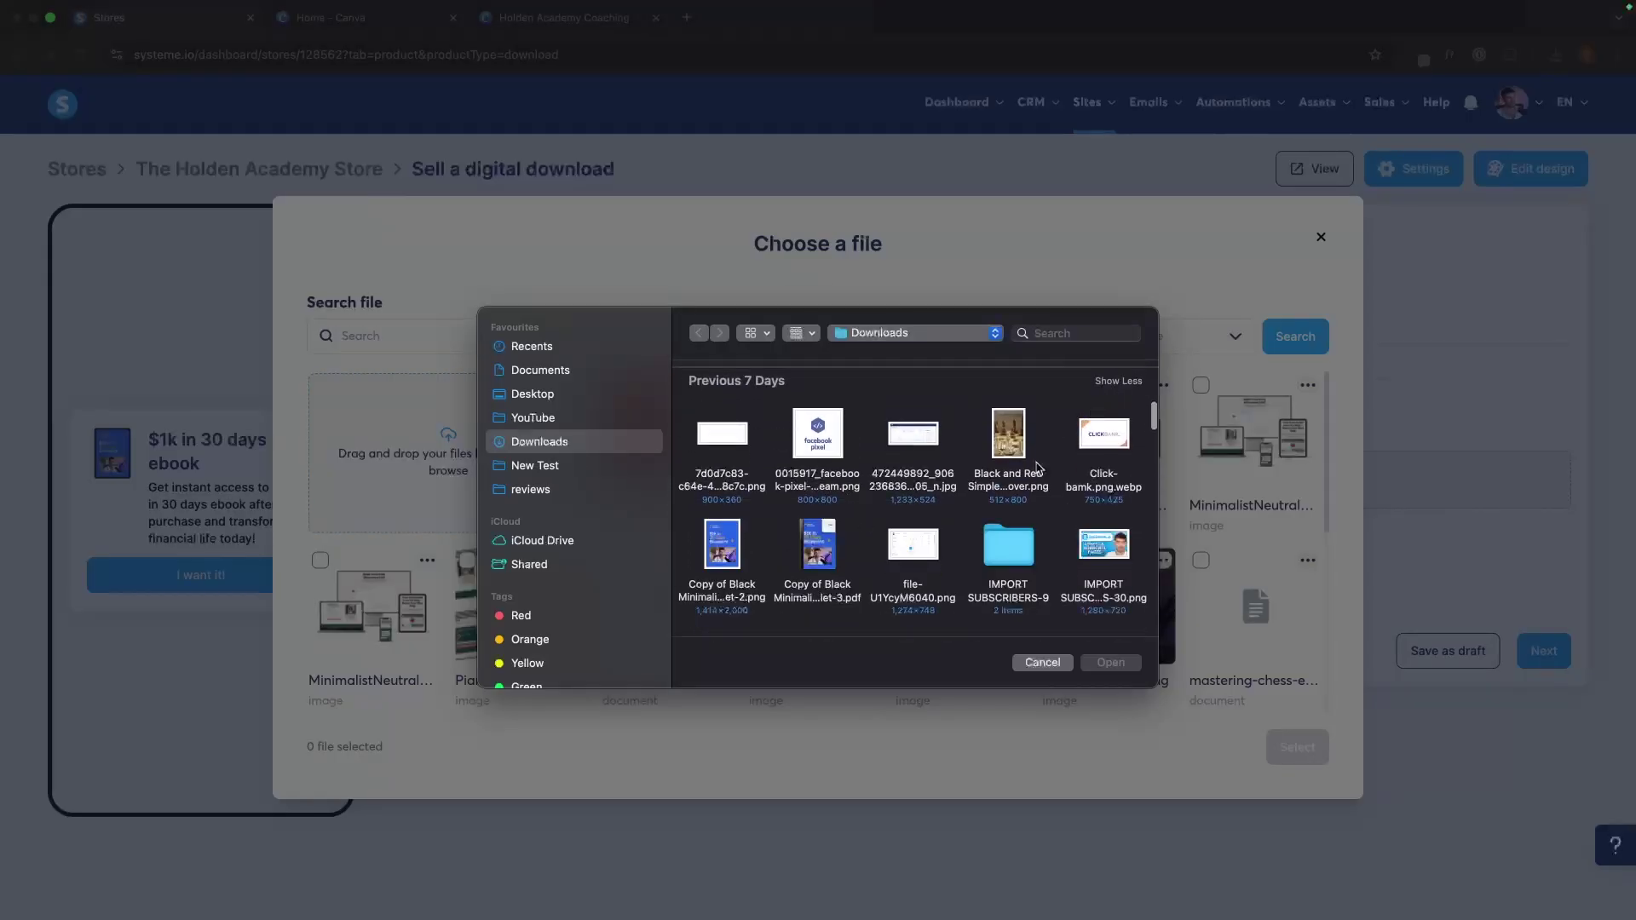
scroll(823, 475, "down", 2)
left_click(823, 475)
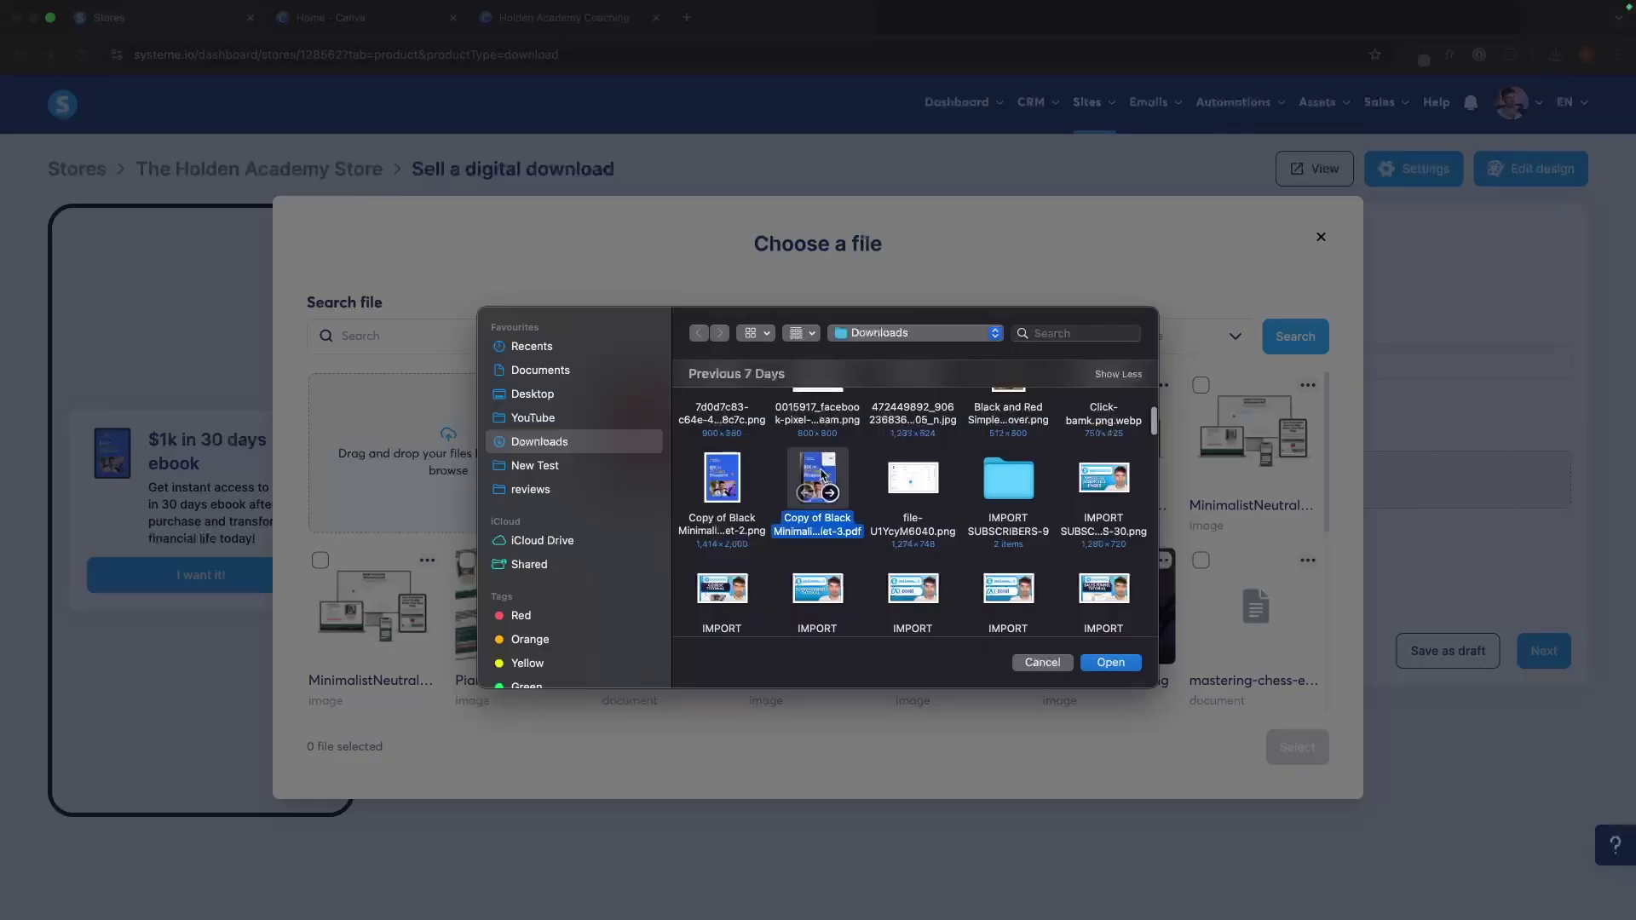
key("space")
key("space")
double_click(826, 479)
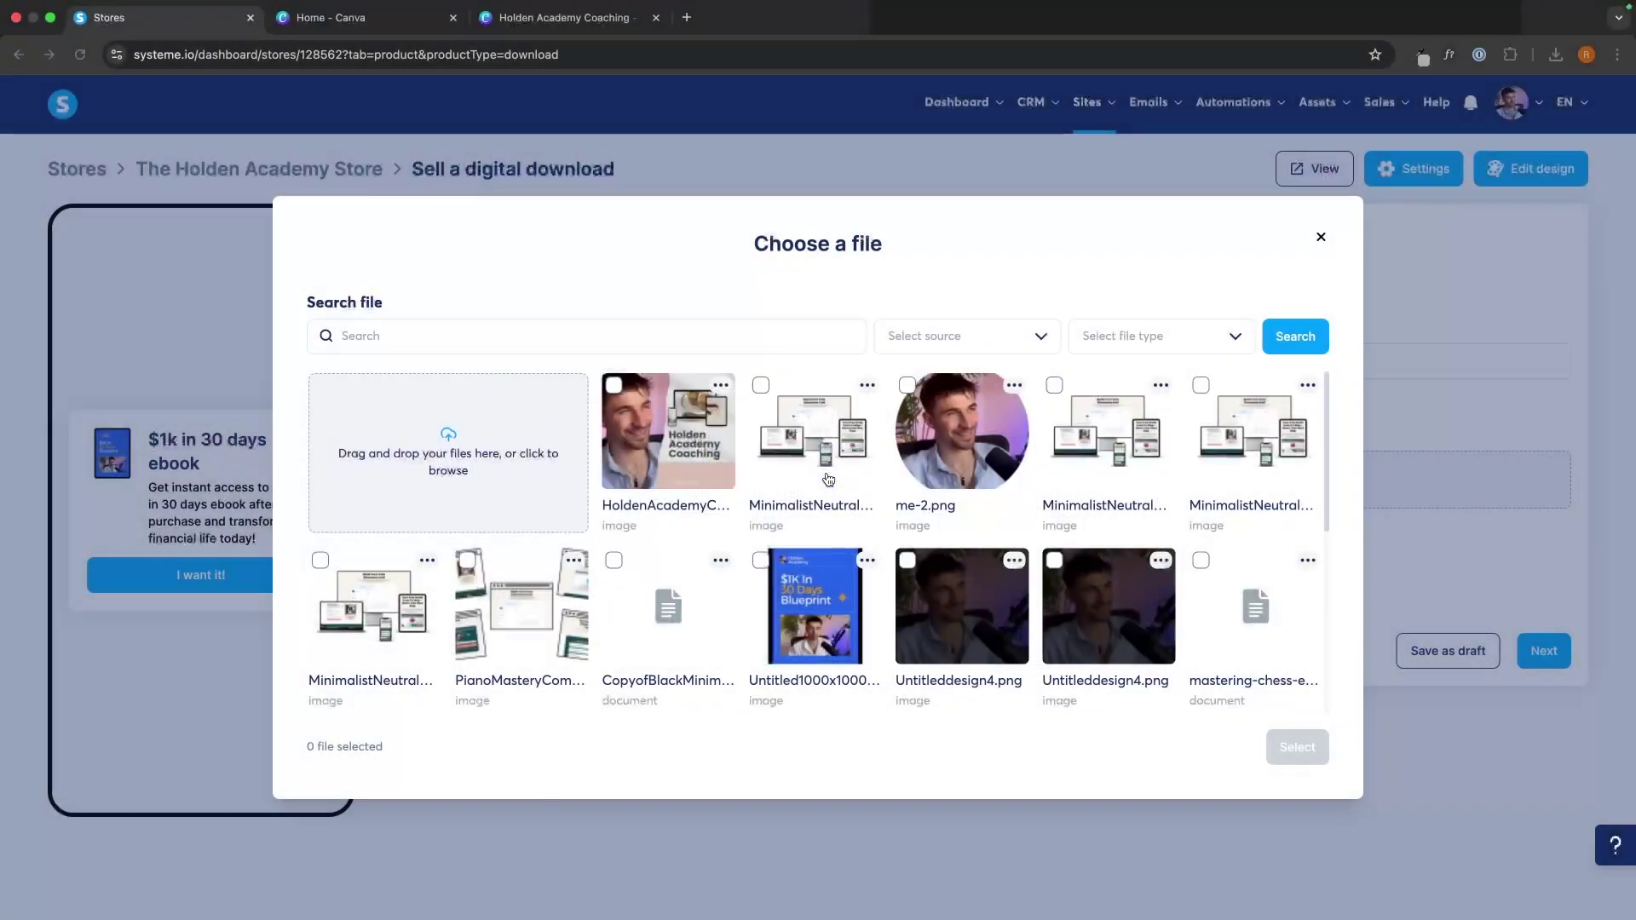
left_click(1053, 715)
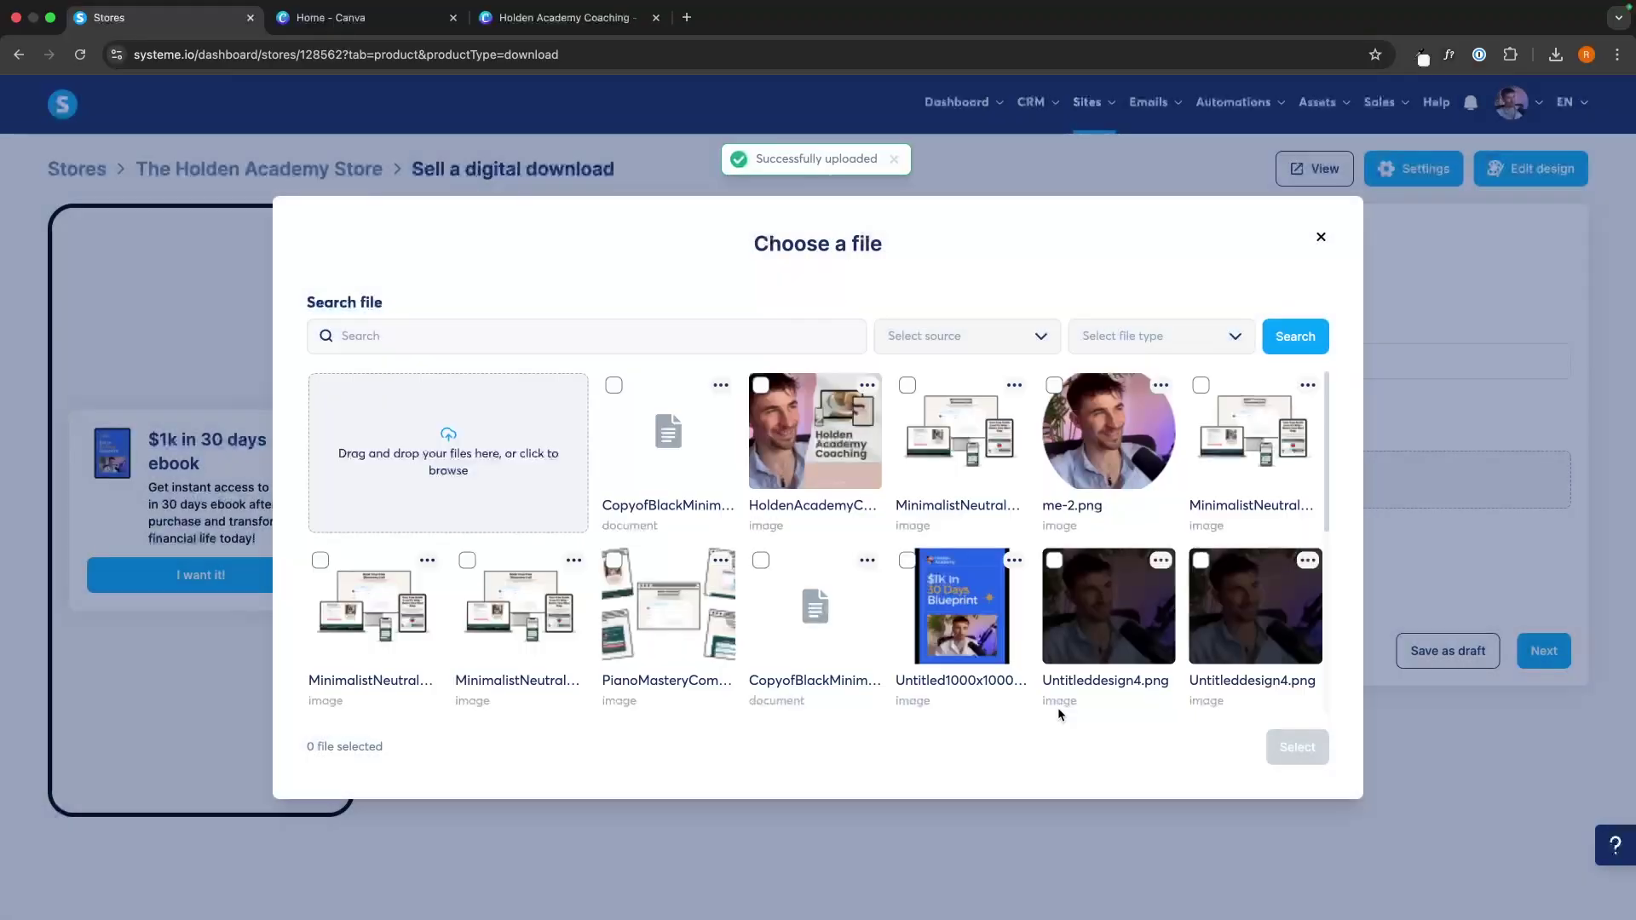
left_click(614, 387)
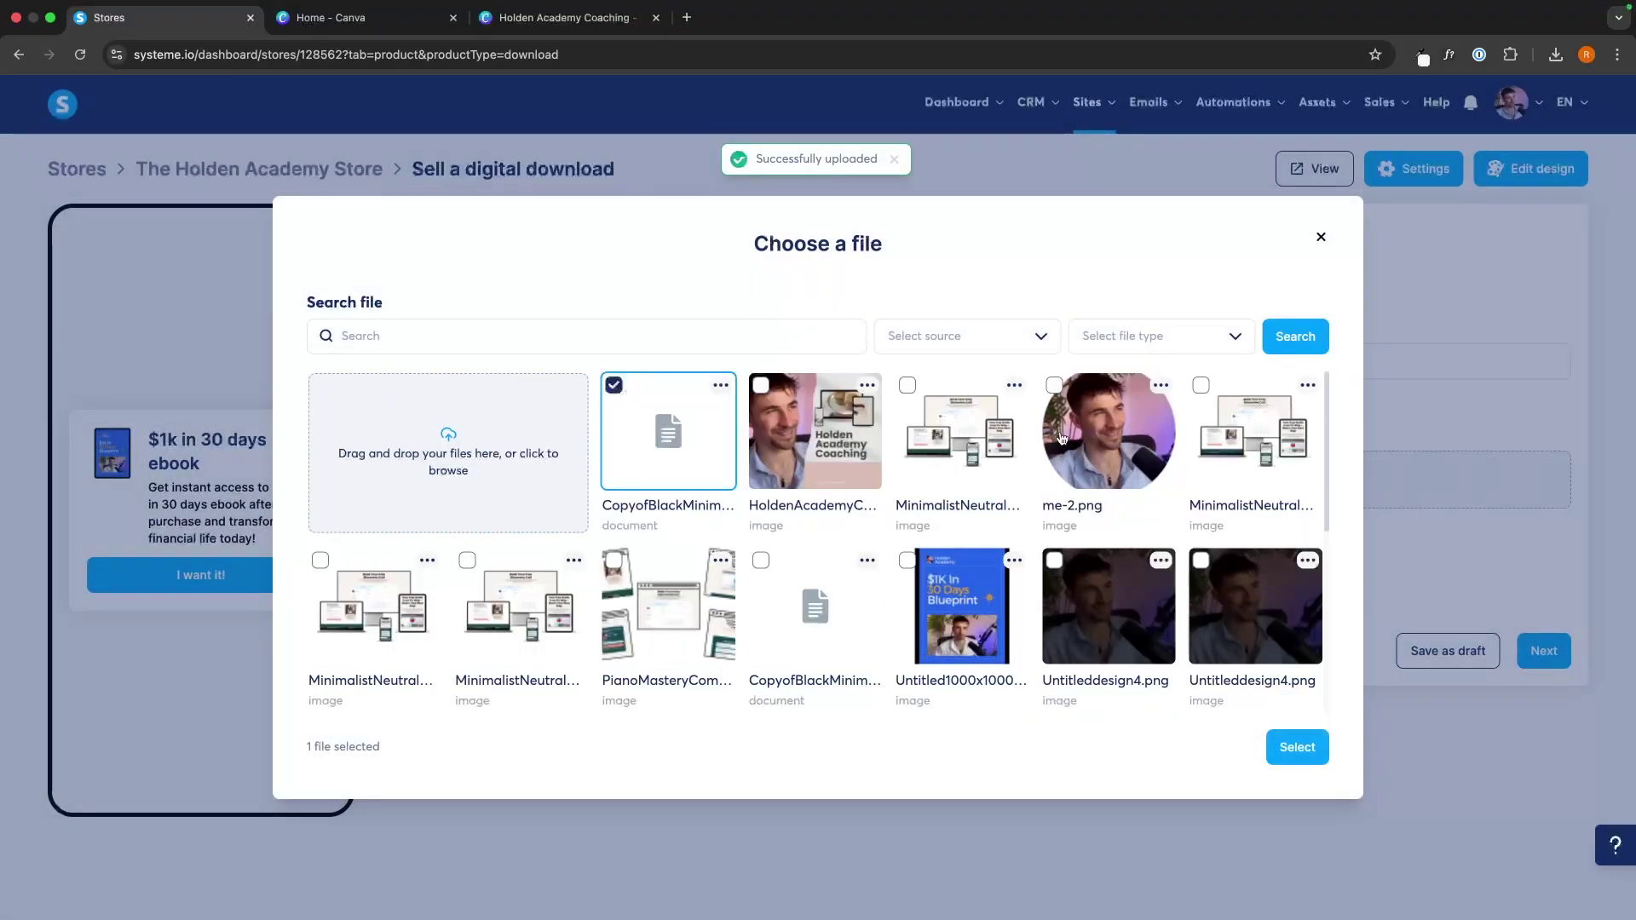
left_click(1295, 747)
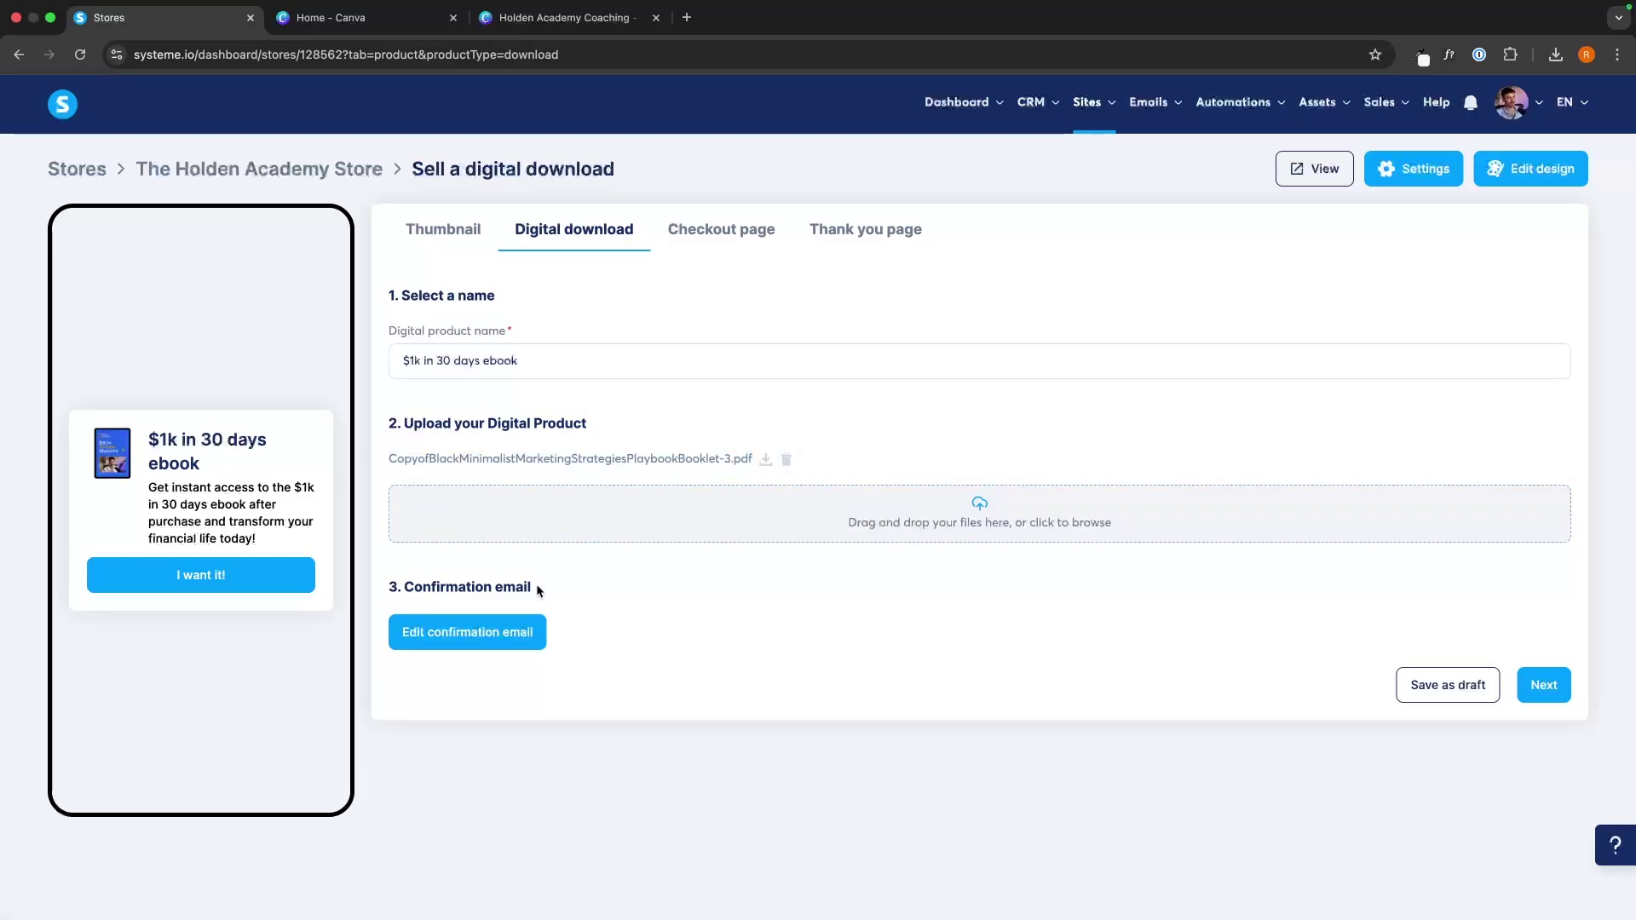
Review the confirmation email's product name and downloadable file link placeholders, save the email, and continue to the checkout page
left_click_drag(539, 590, 408, 588)
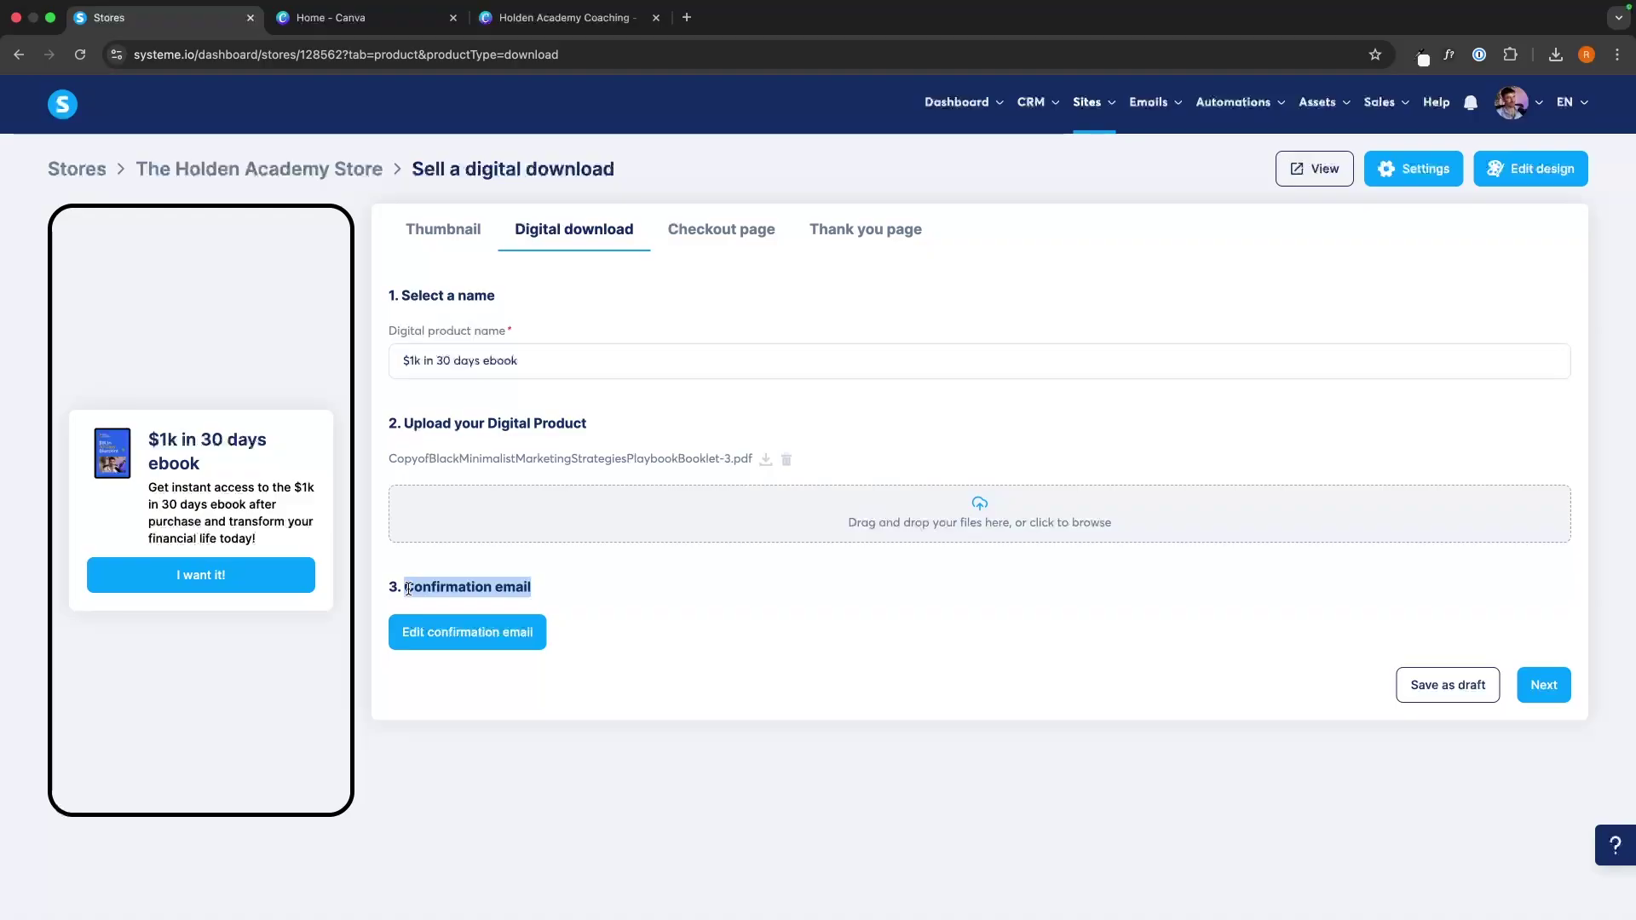
left_click(582, 575)
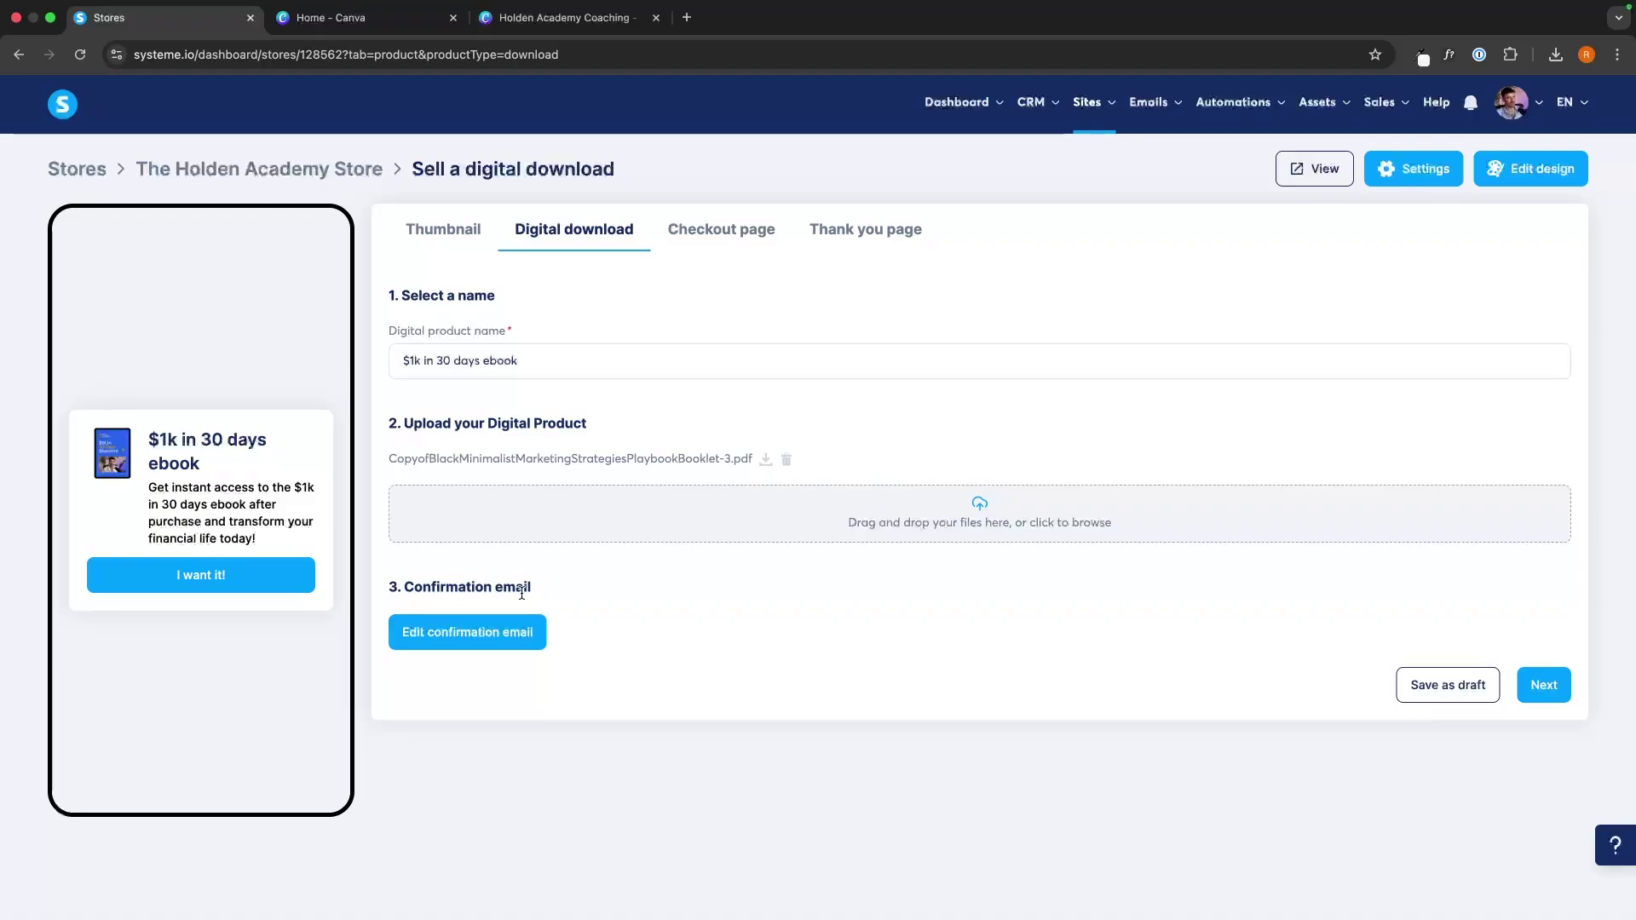
left_click(478, 636)
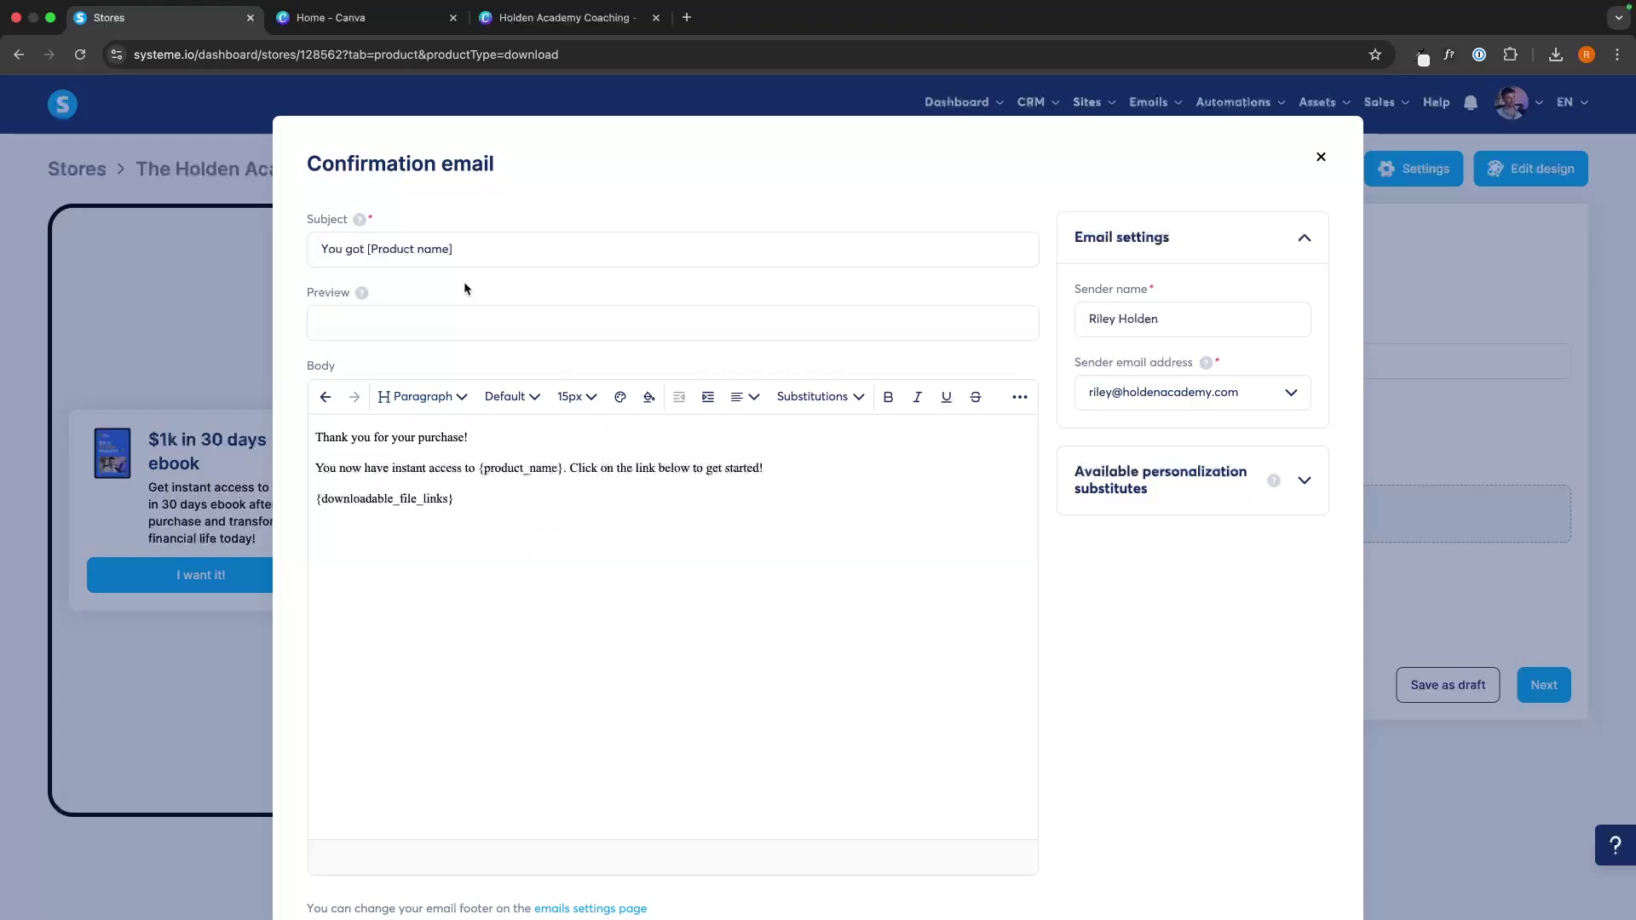
left_click(475, 513)
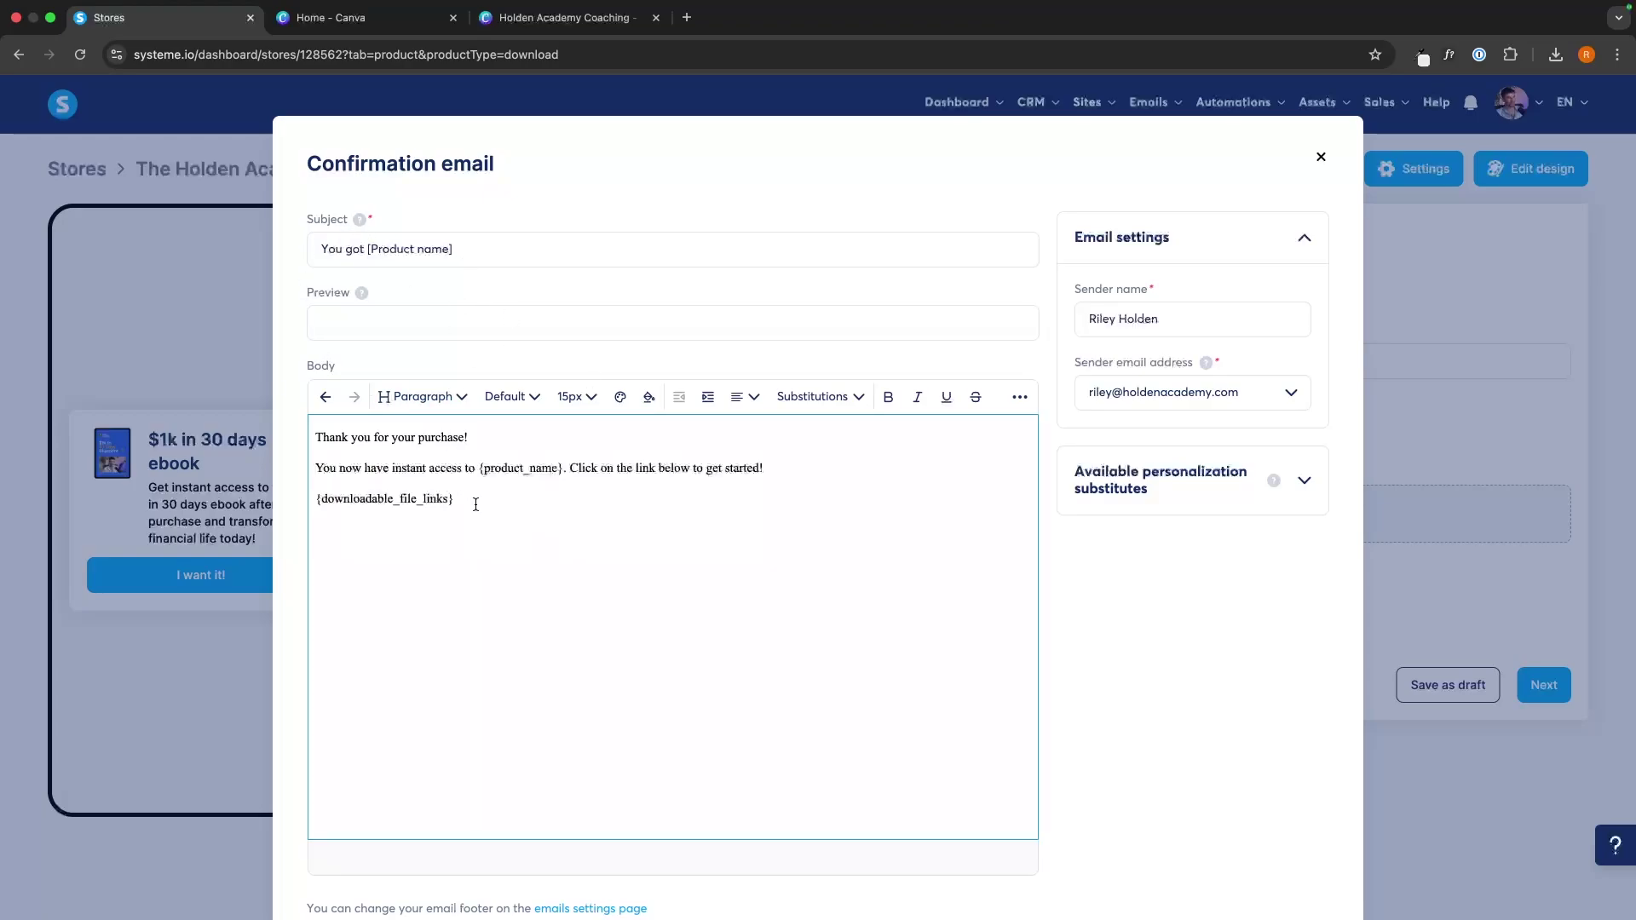
left_click_drag(481, 474, 558, 467)
left_click(453, 503)
left_click_drag(453, 503, 561, 467)
left_click(484, 499)
left_click(575, 536)
scroll(733, 634, "down", 2)
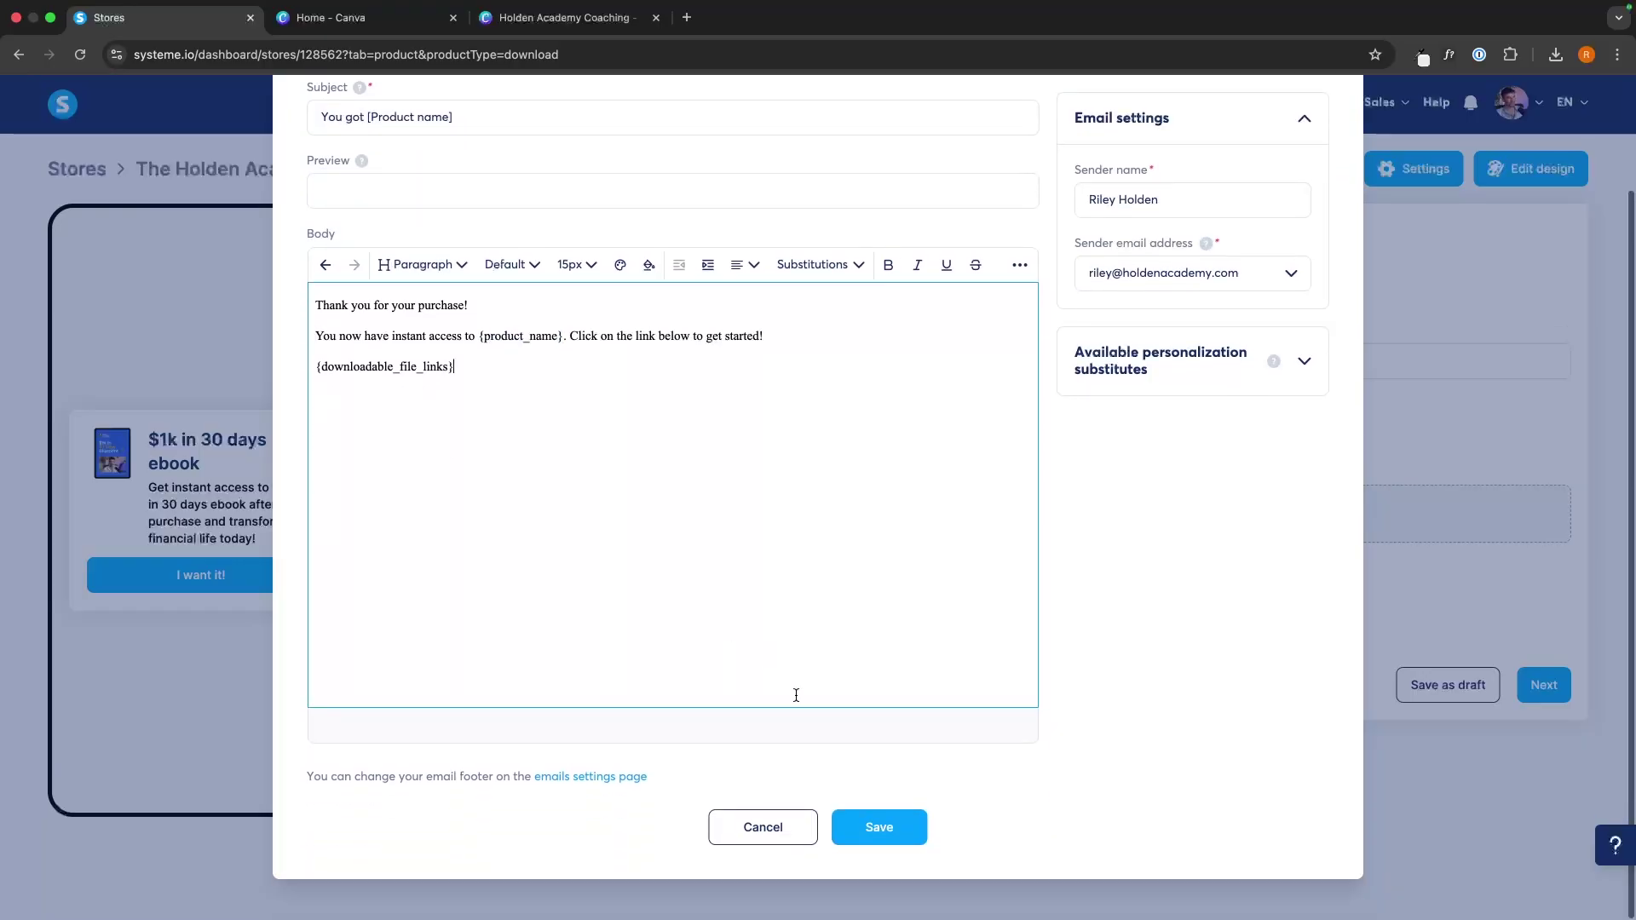
left_click(893, 824)
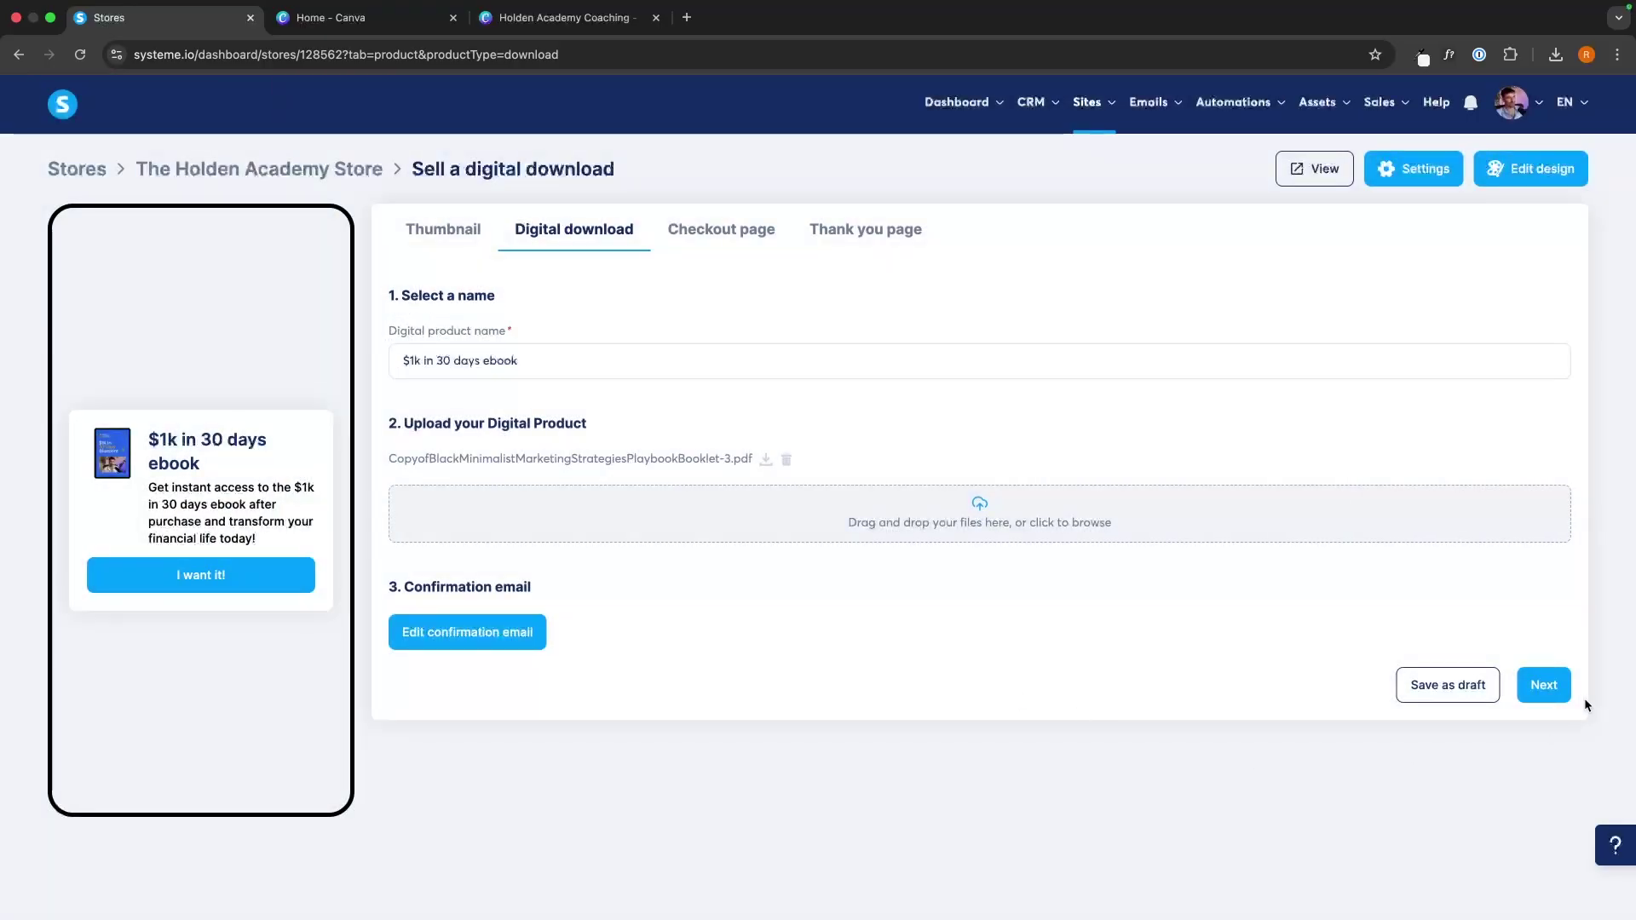
left_click(1543, 686)
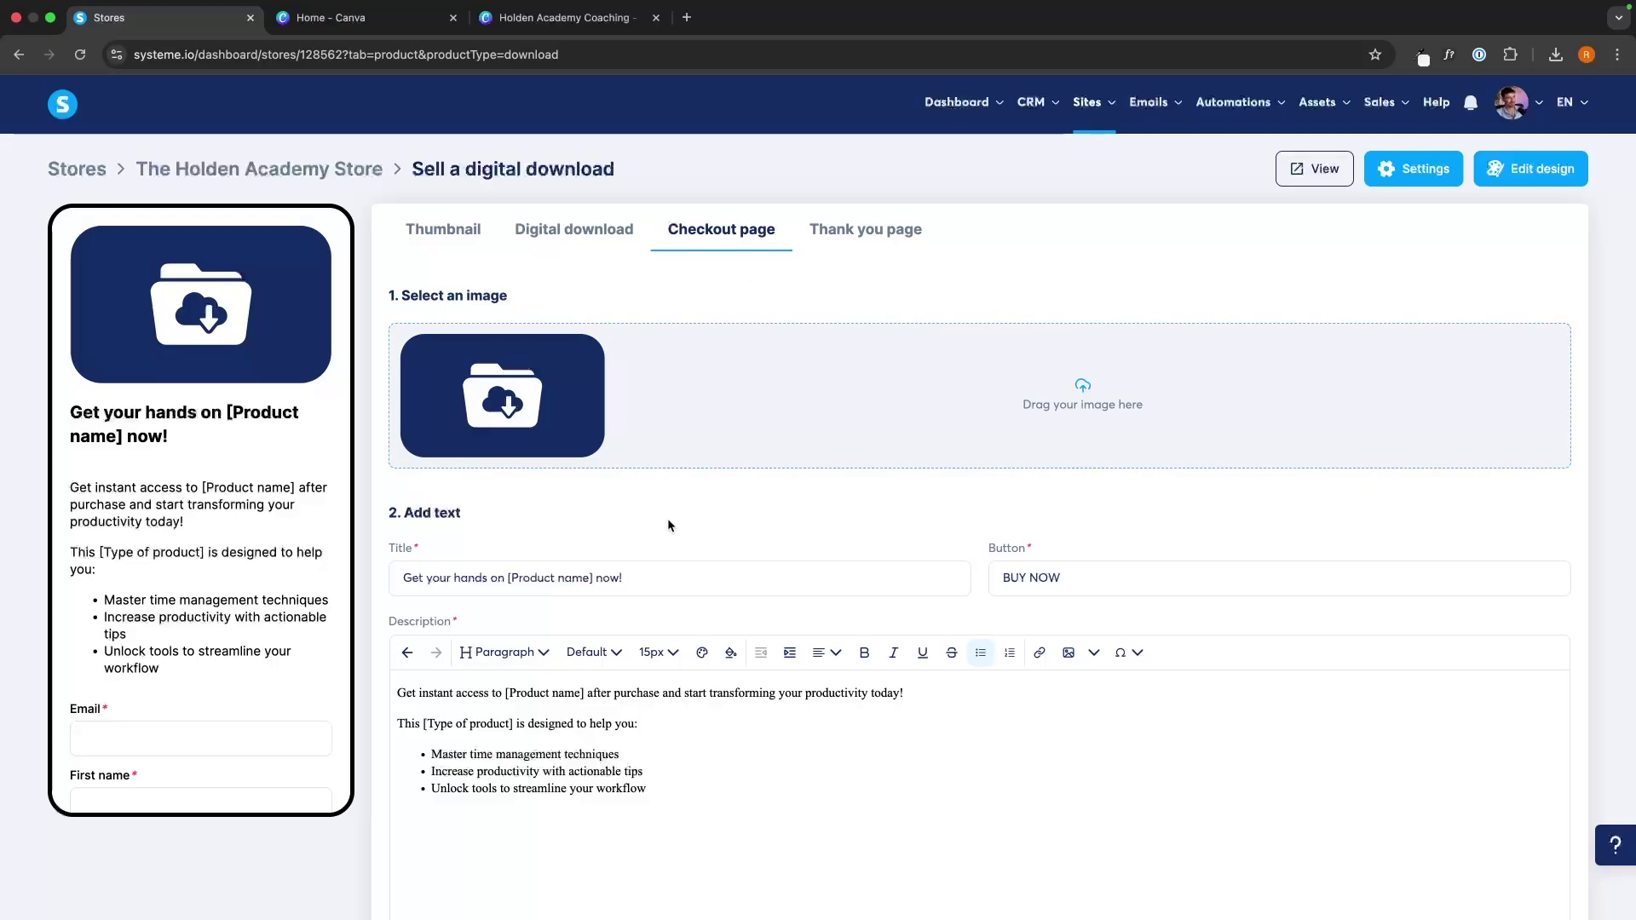
left_click(1082, 413)
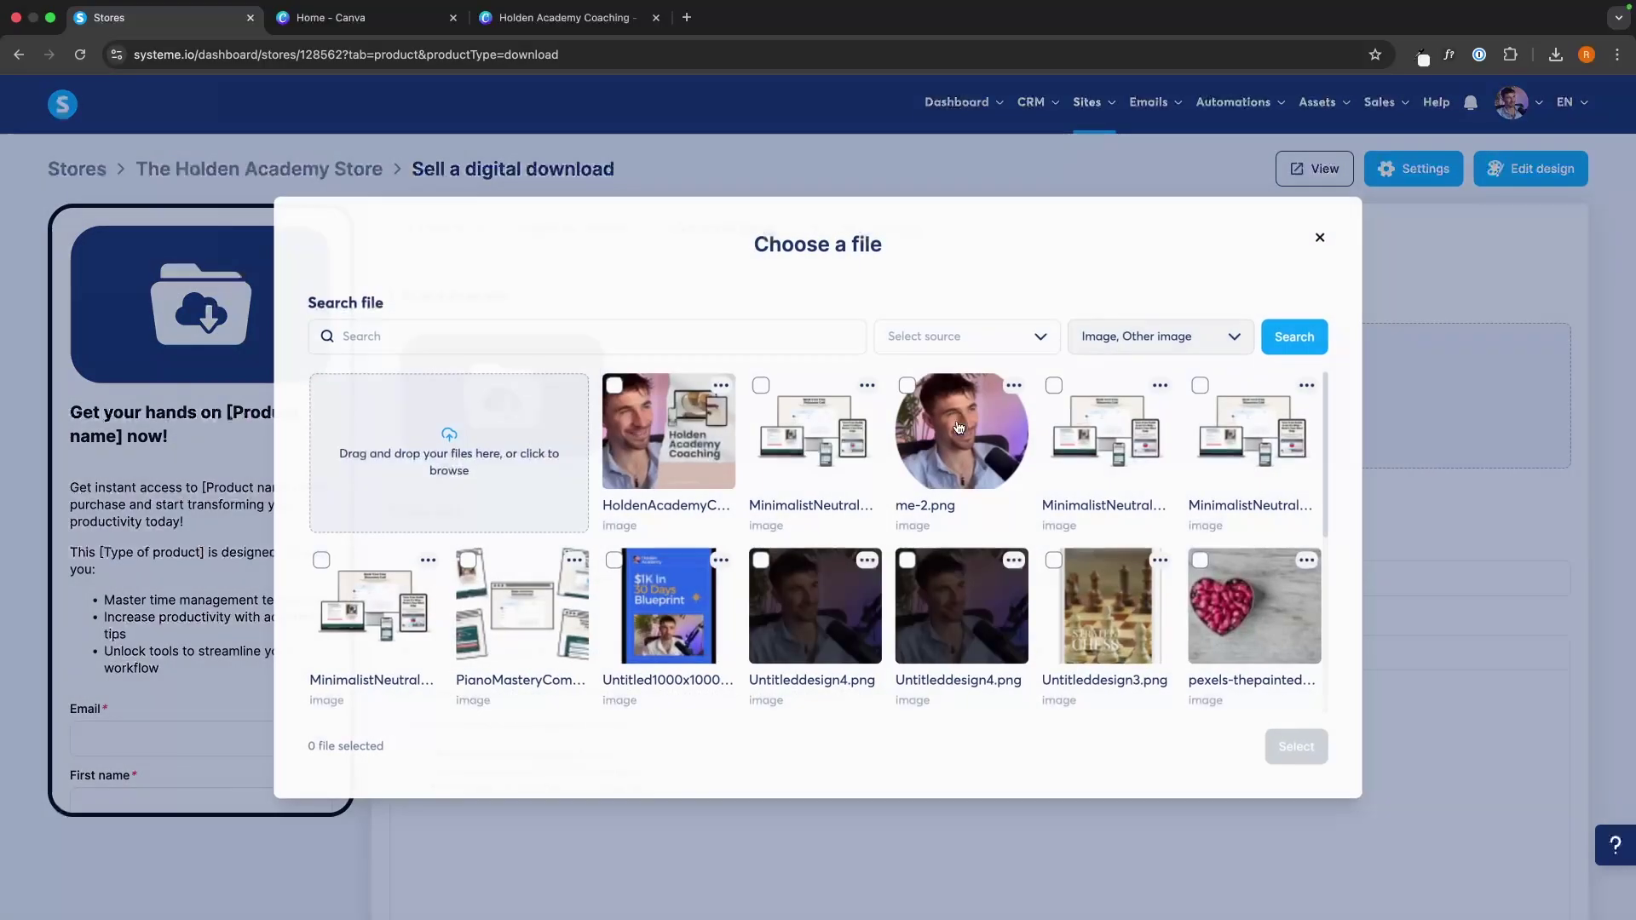
left_click(683, 629)
left_click(1297, 746)
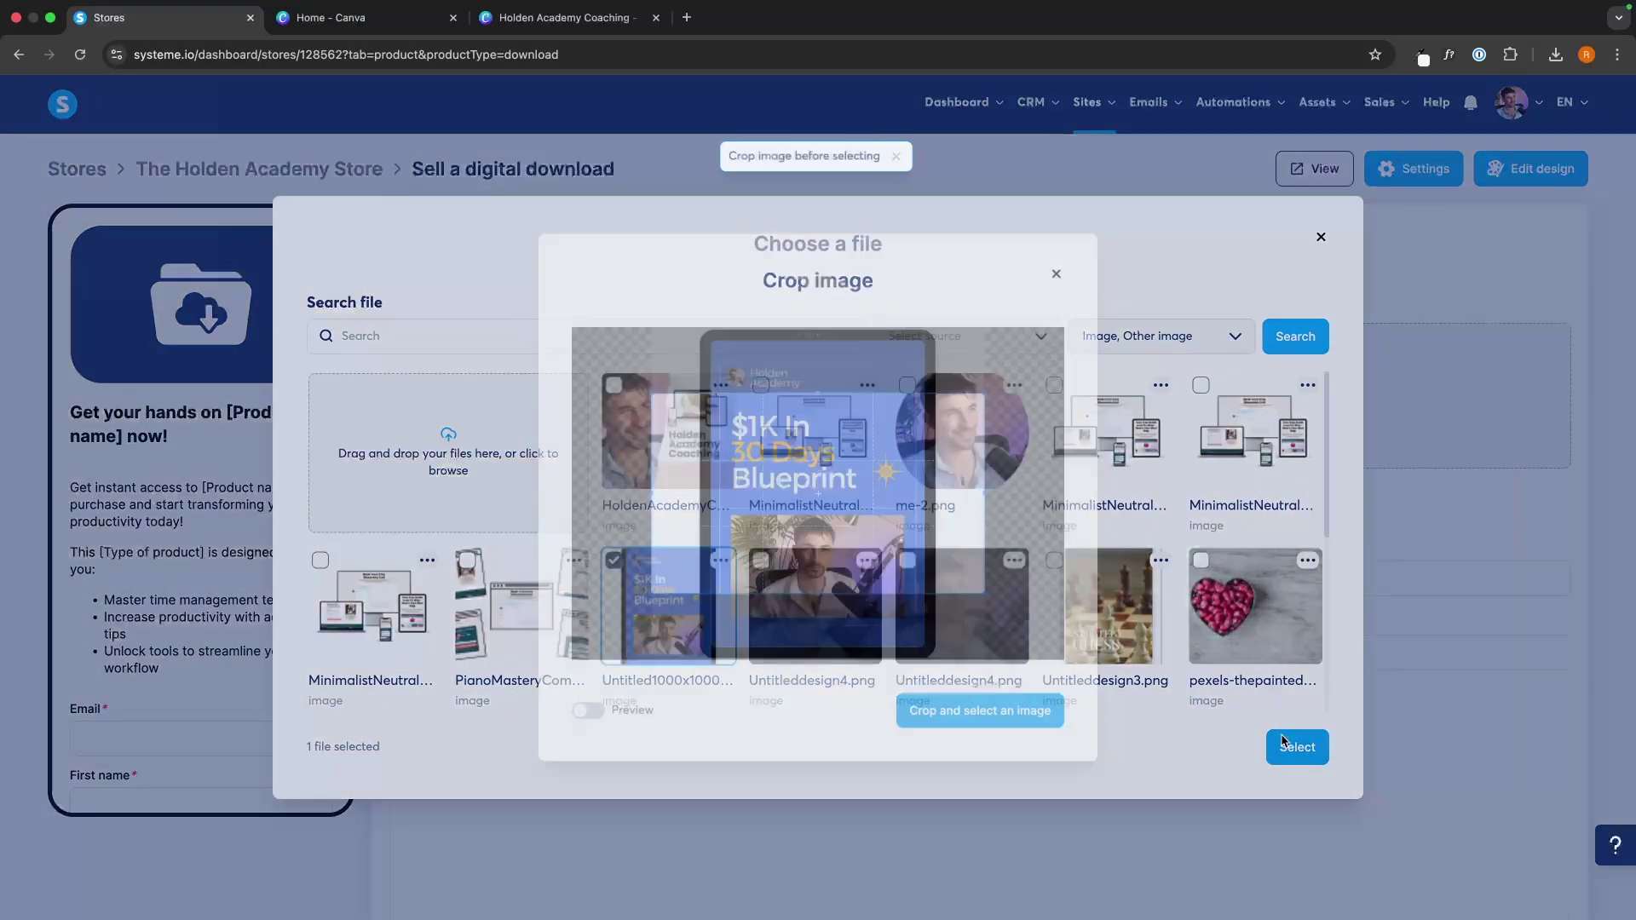
left_click_drag(836, 533, 882, 461)
In Canva, open the untitled 1000 x 1000 px design, then shrink and centre the $1K In 30 Days Blueprint tablet mockup on page 3
left_click(545, 19)
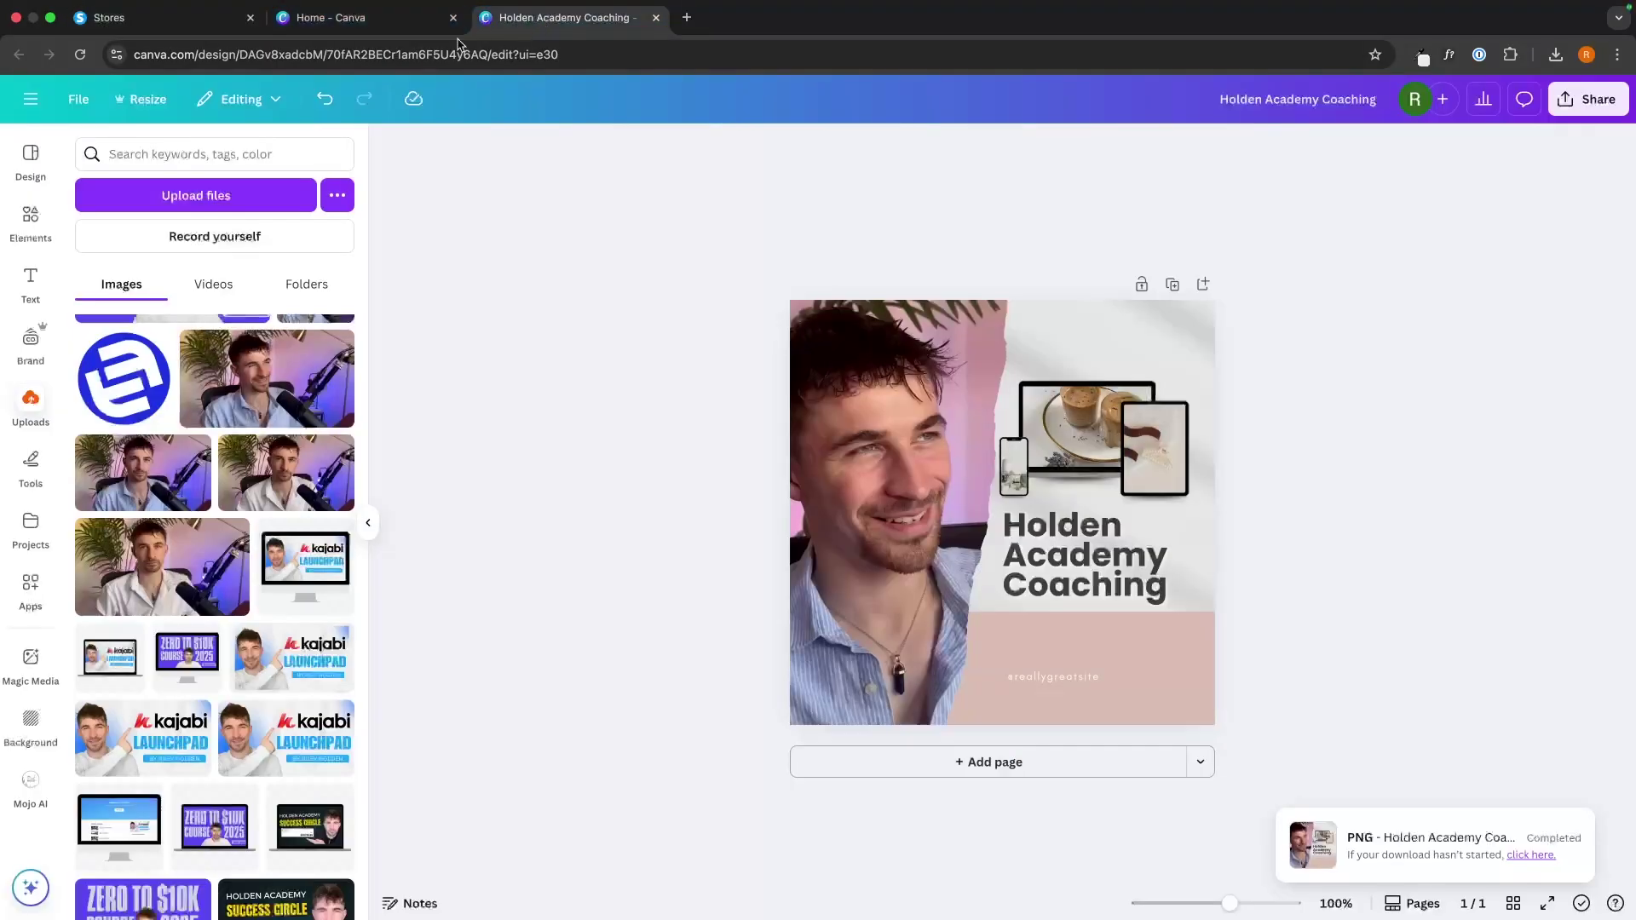
left_click(426, 19)
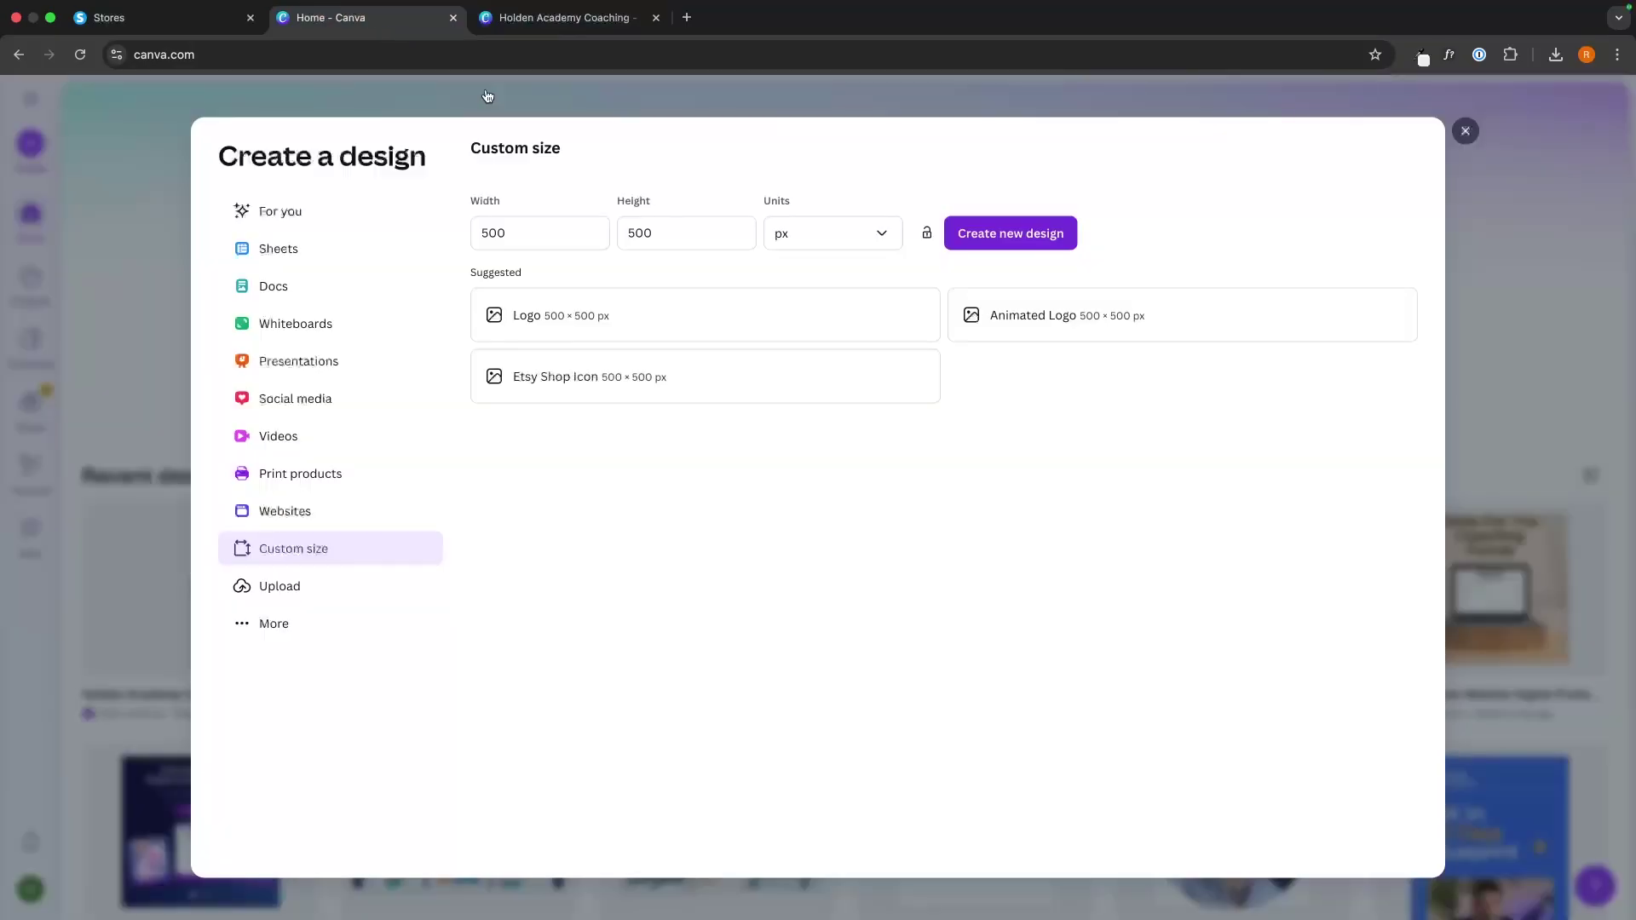
left_click(1467, 130)
scroll(1186, 532, "down", 6)
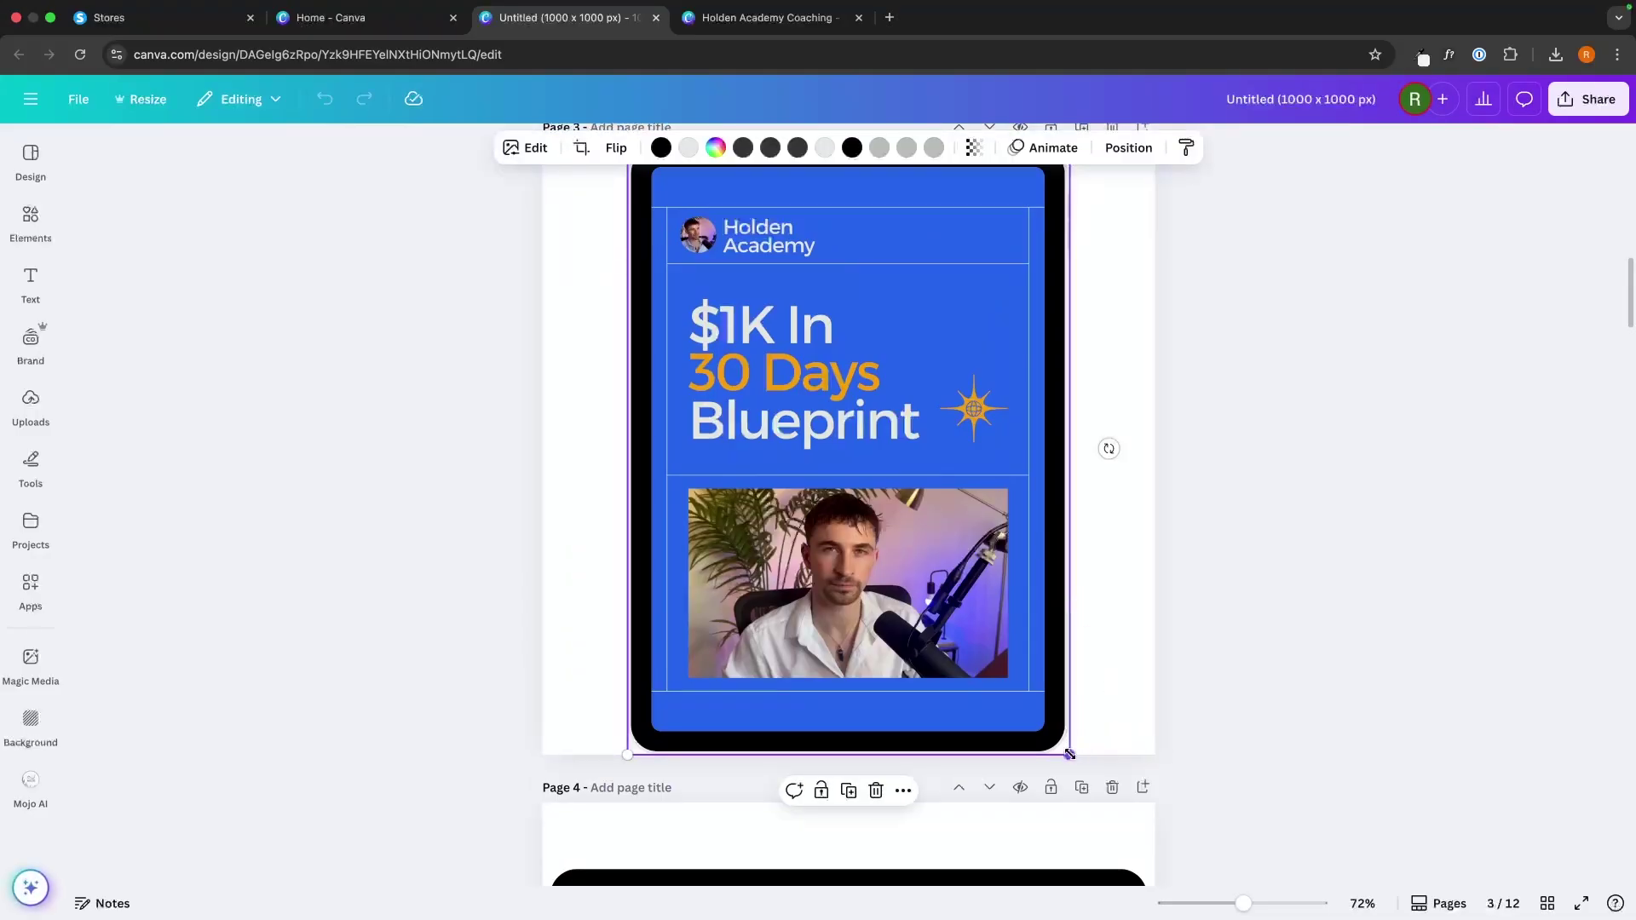
left_click_drag(1071, 755, 858, 460)
left_click_drag(802, 364, 903, 501)
scroll(886, 435, "down", 3)
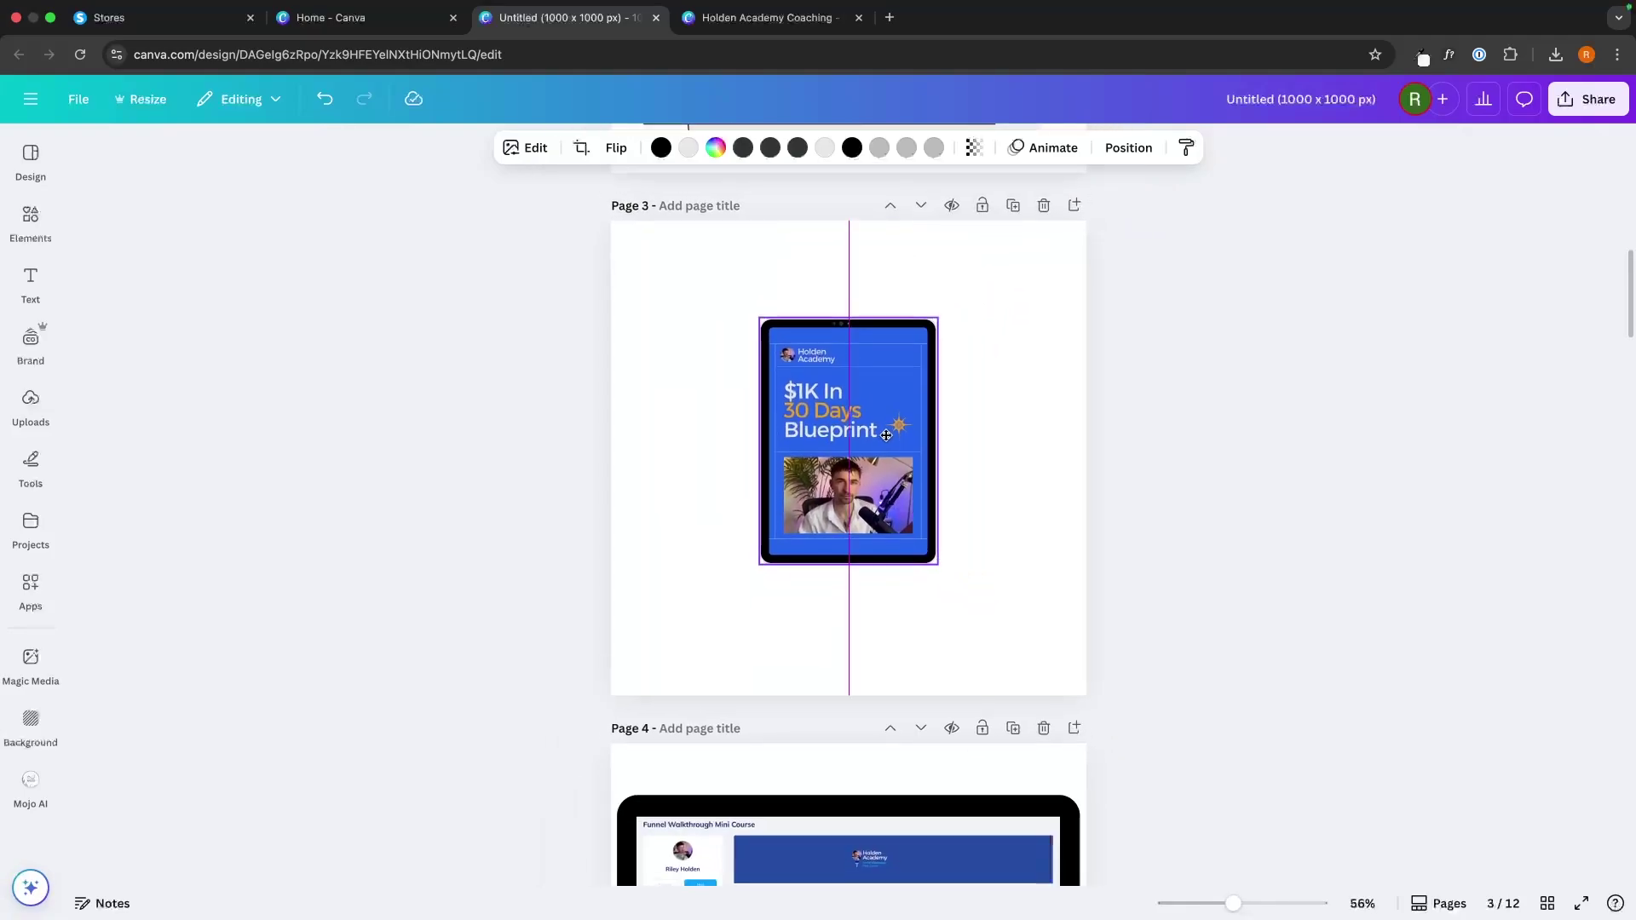
left_click_drag(886, 435, 886, 453)
Download only page 3 of the design as a PNG with a transparent background
left_click(1596, 99)
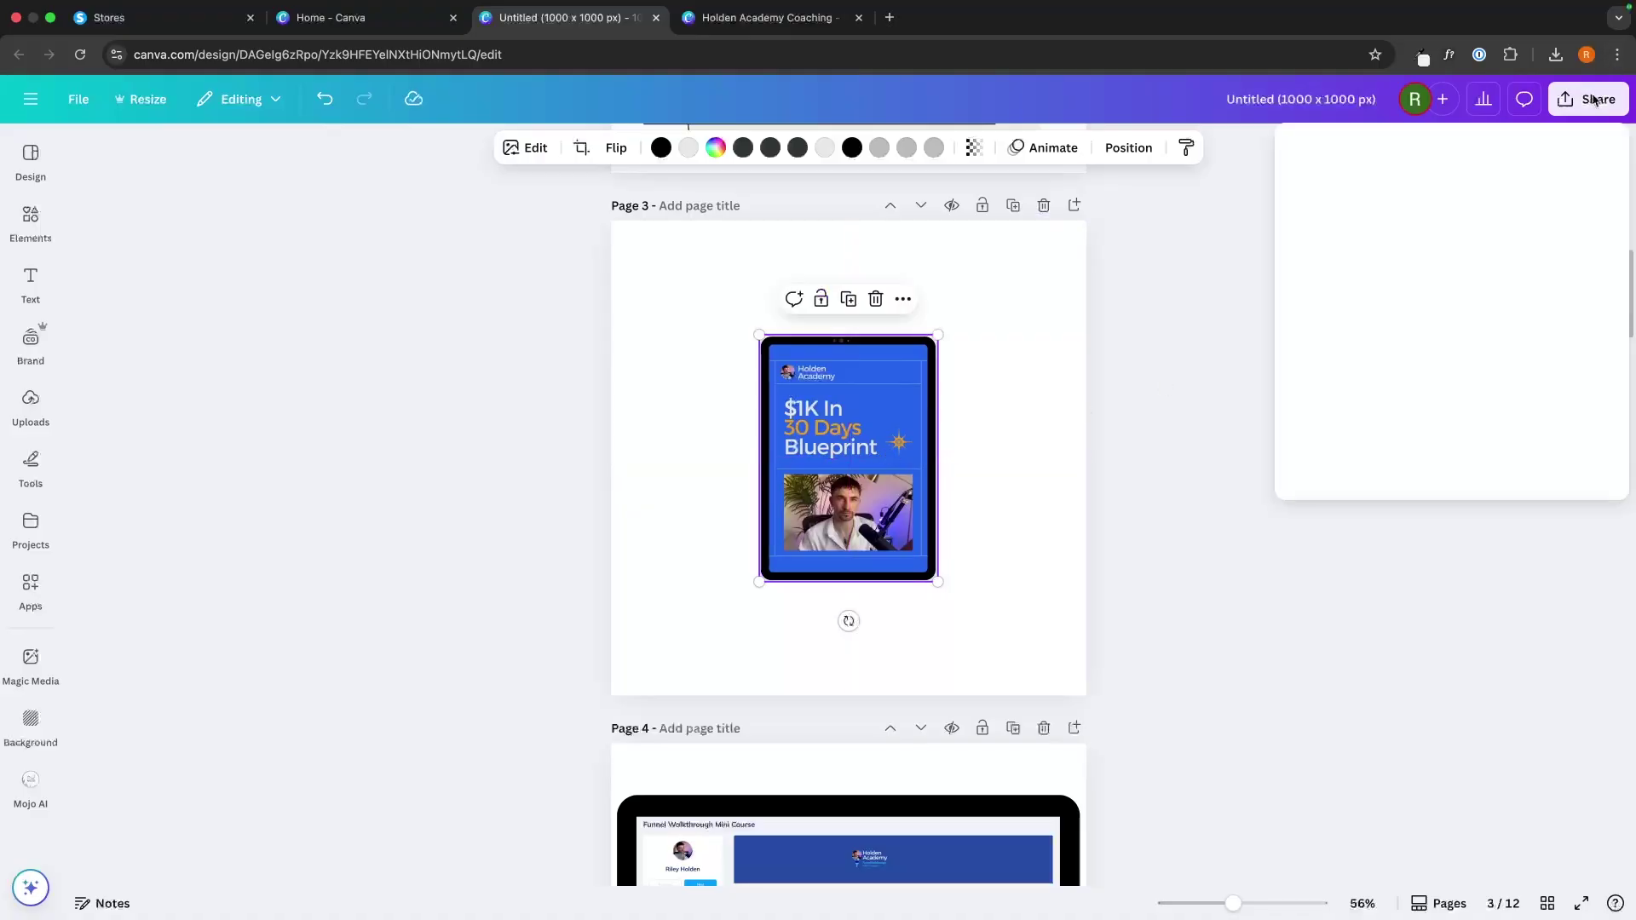
left_click(1322, 444)
left_click(1363, 394)
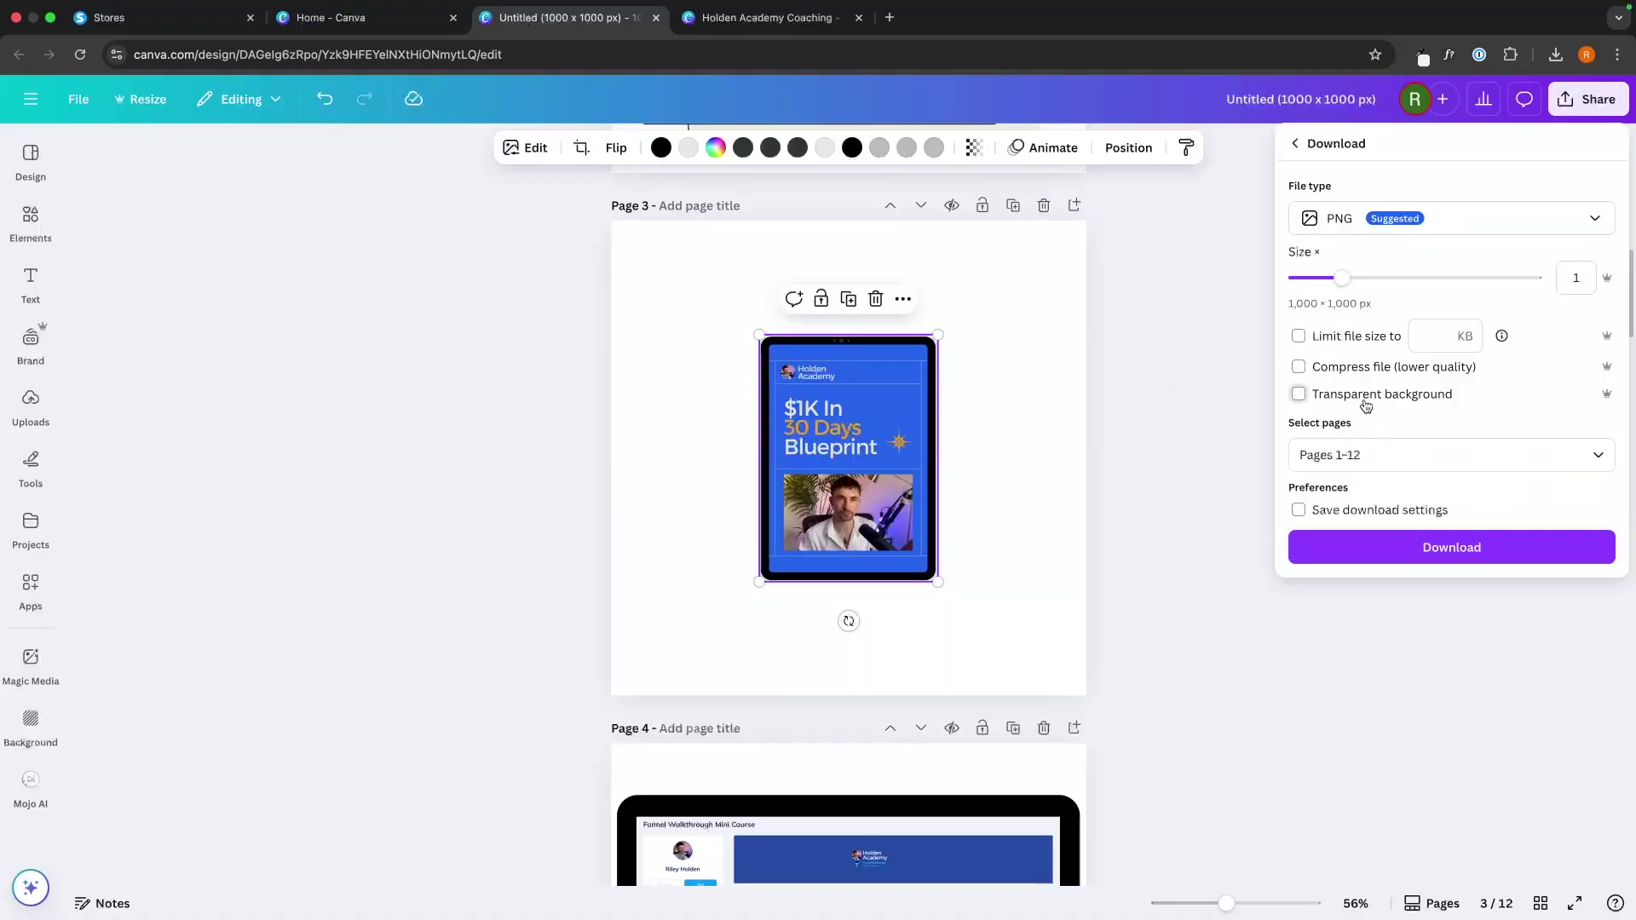
left_click(1374, 460)
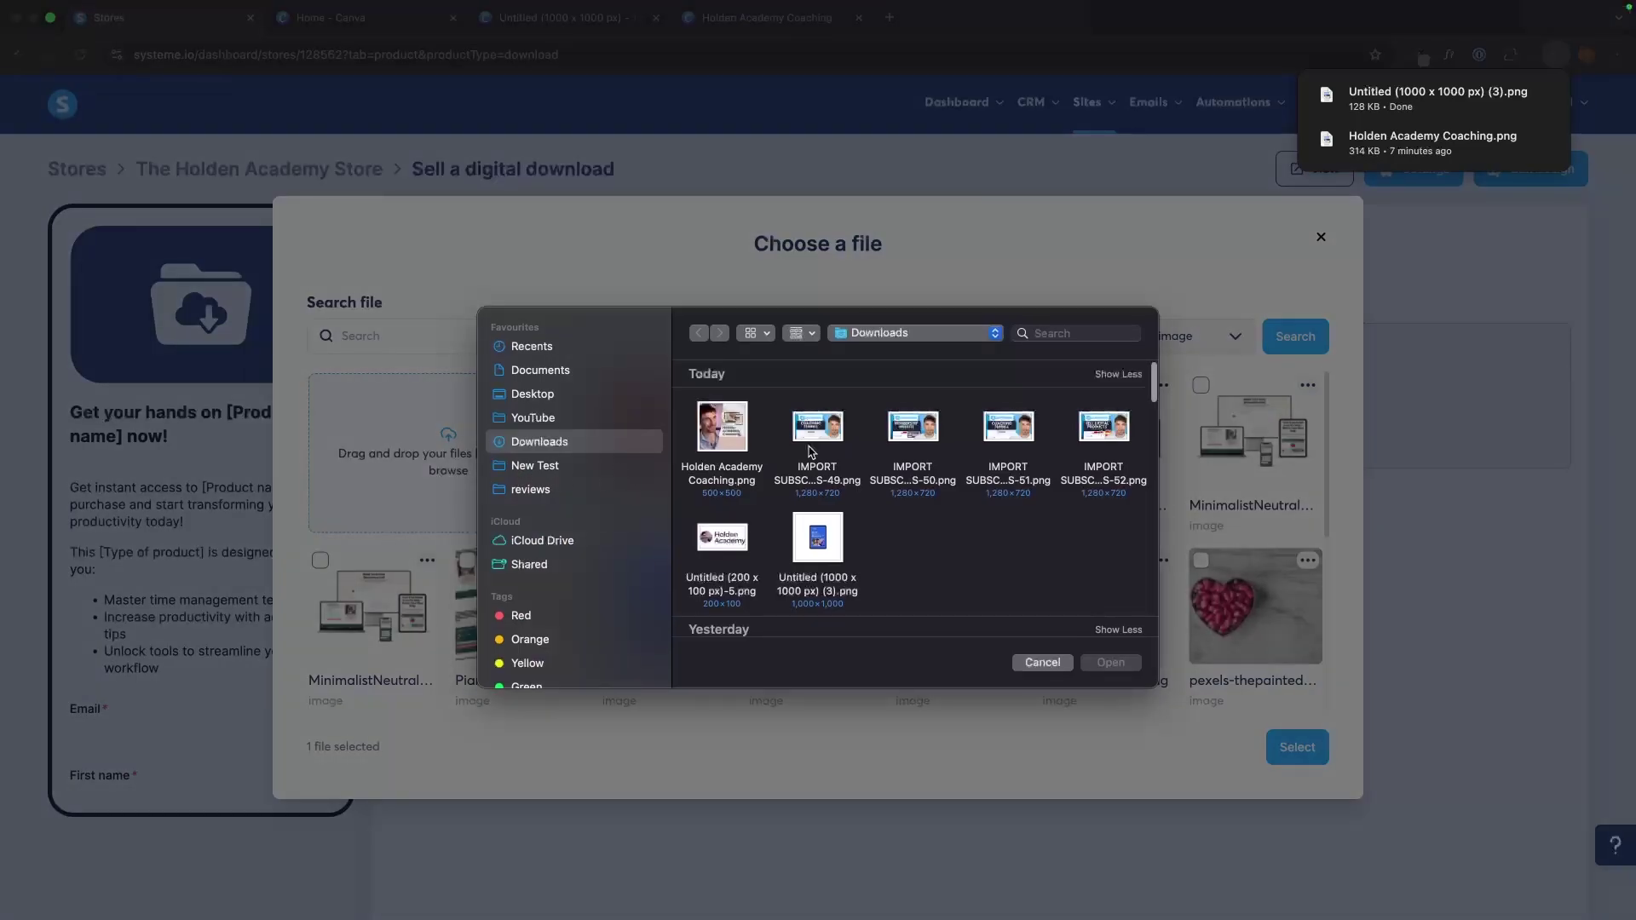
Upload "Untitled (1000 x 1000 px) (3).png" from Downloads to the systeme.io store, crop it and set it as the checkout page image
double_click(817, 537)
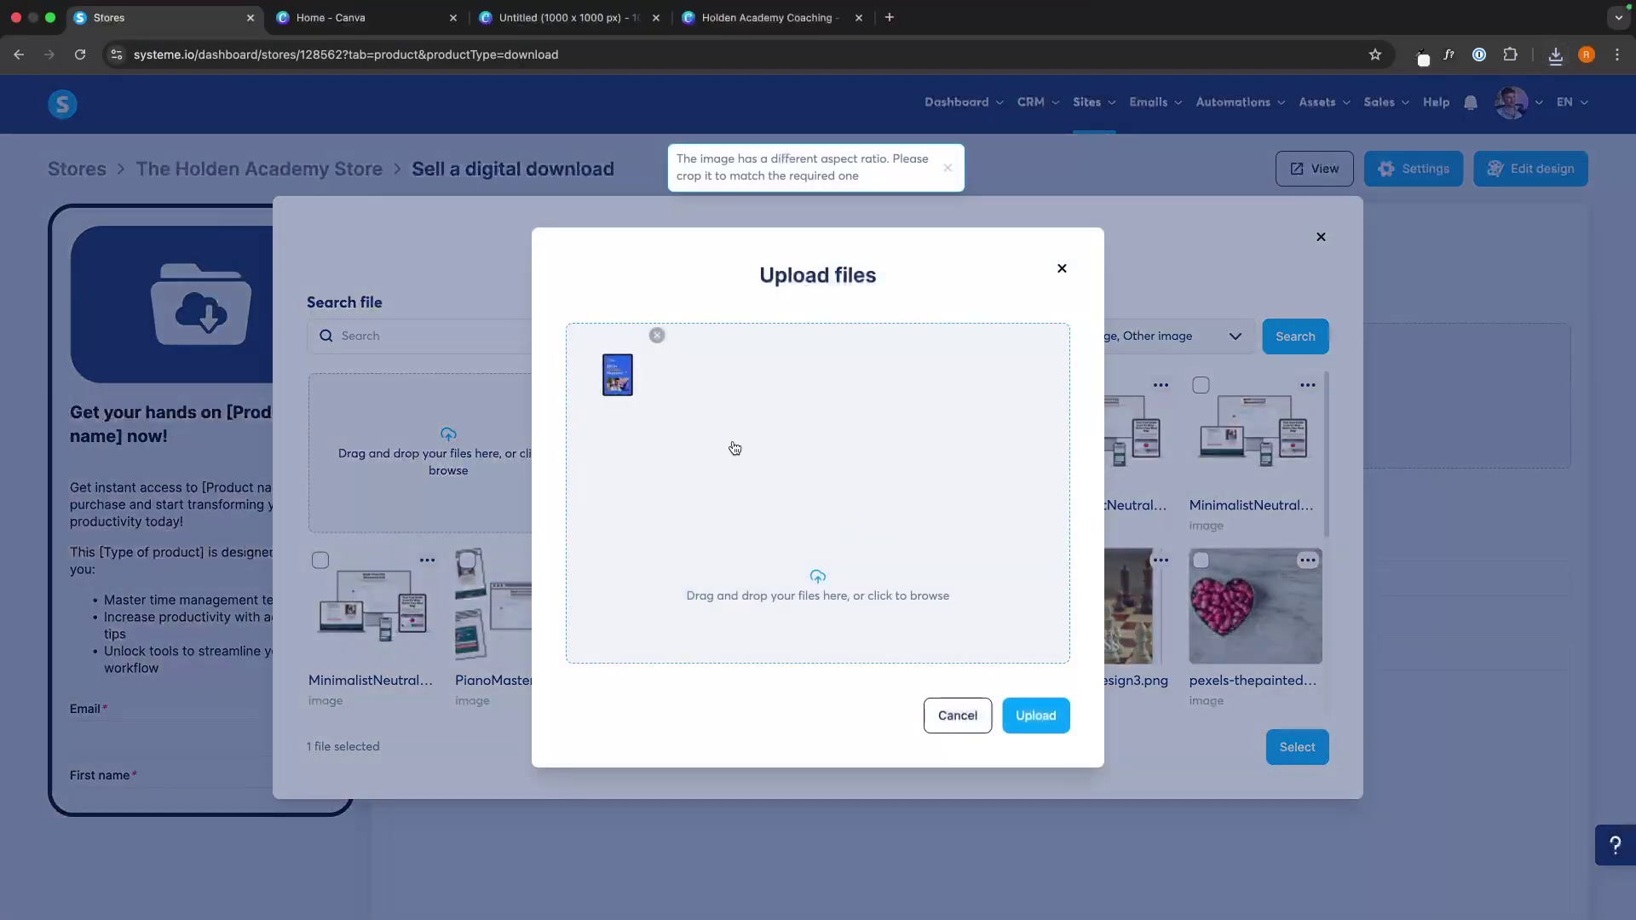
left_click(1030, 714)
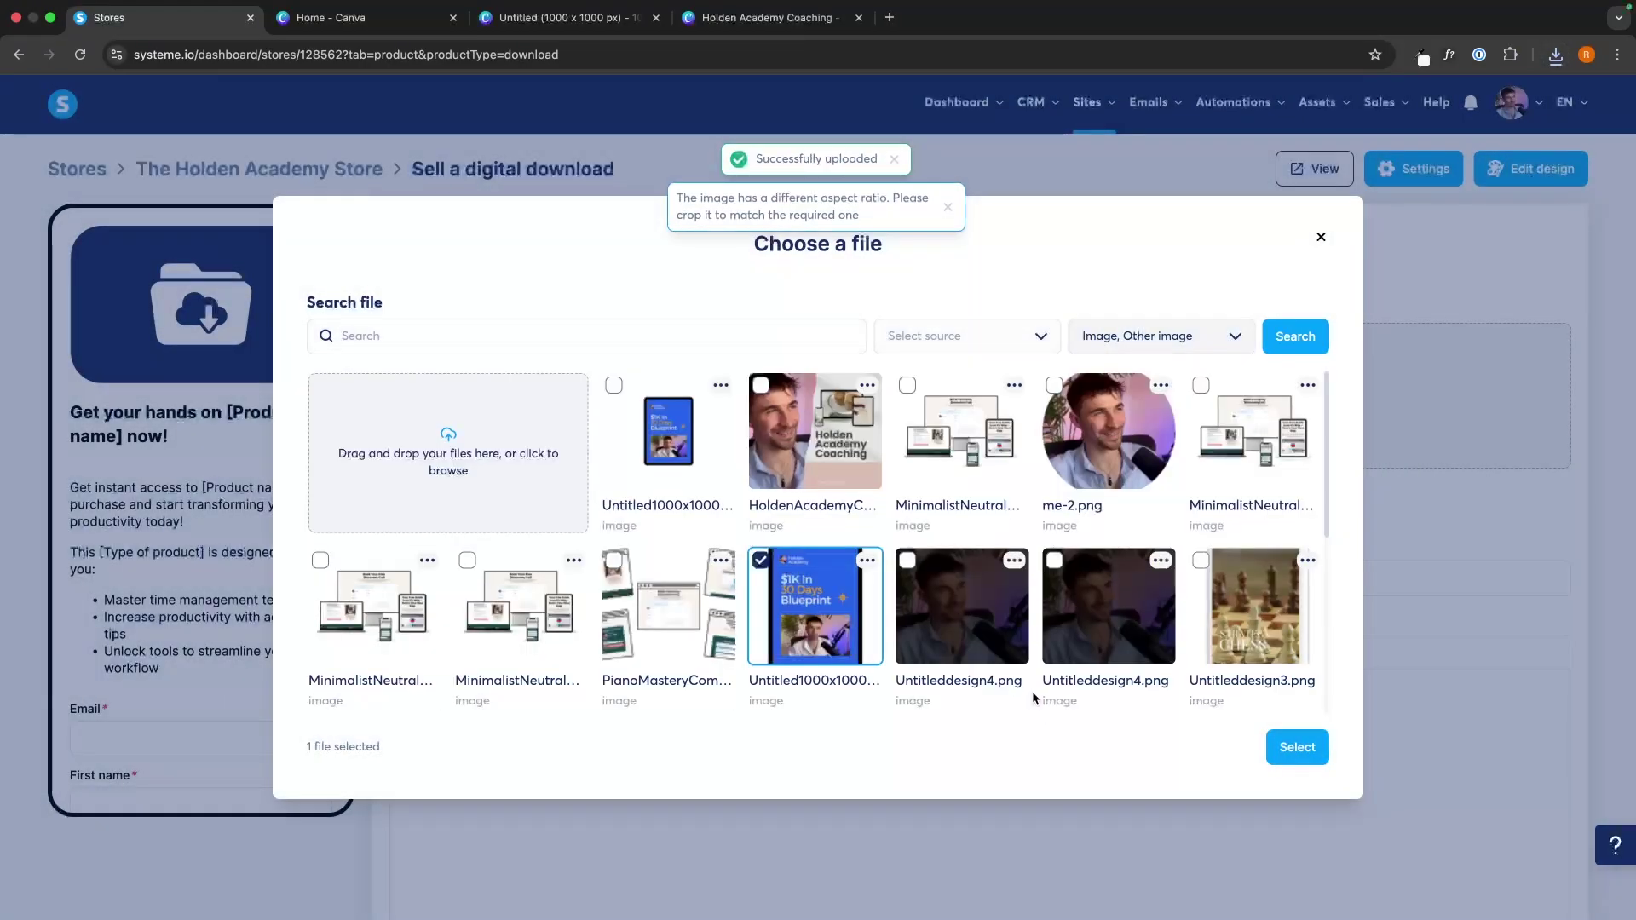
left_click(614, 385)
left_click(1299, 748)
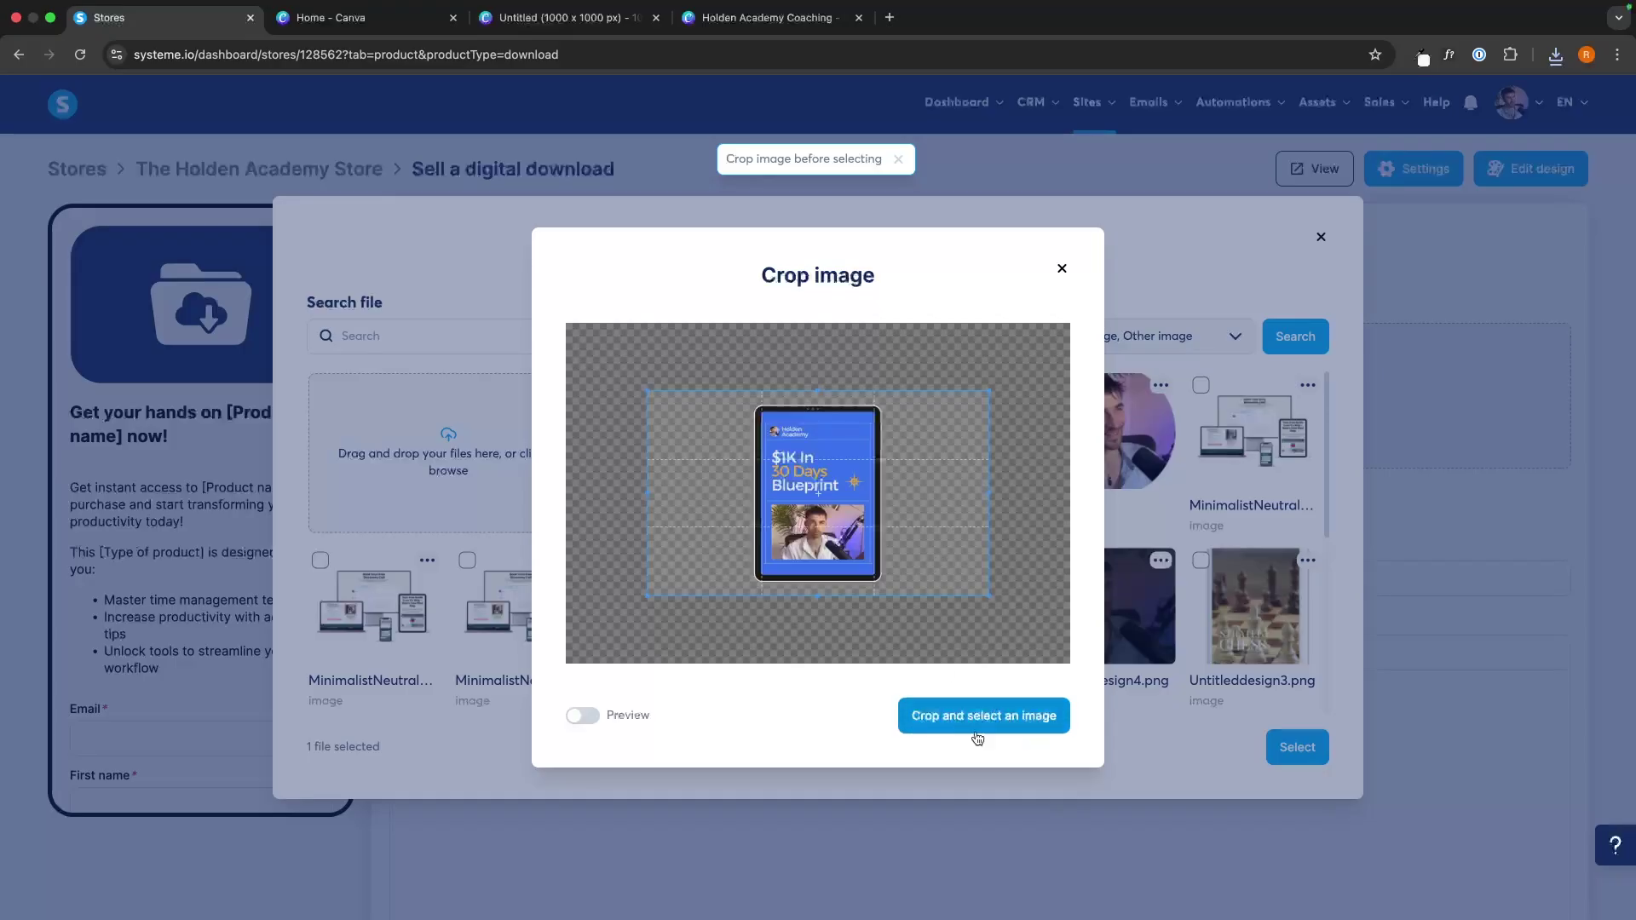
left_click(978, 734)
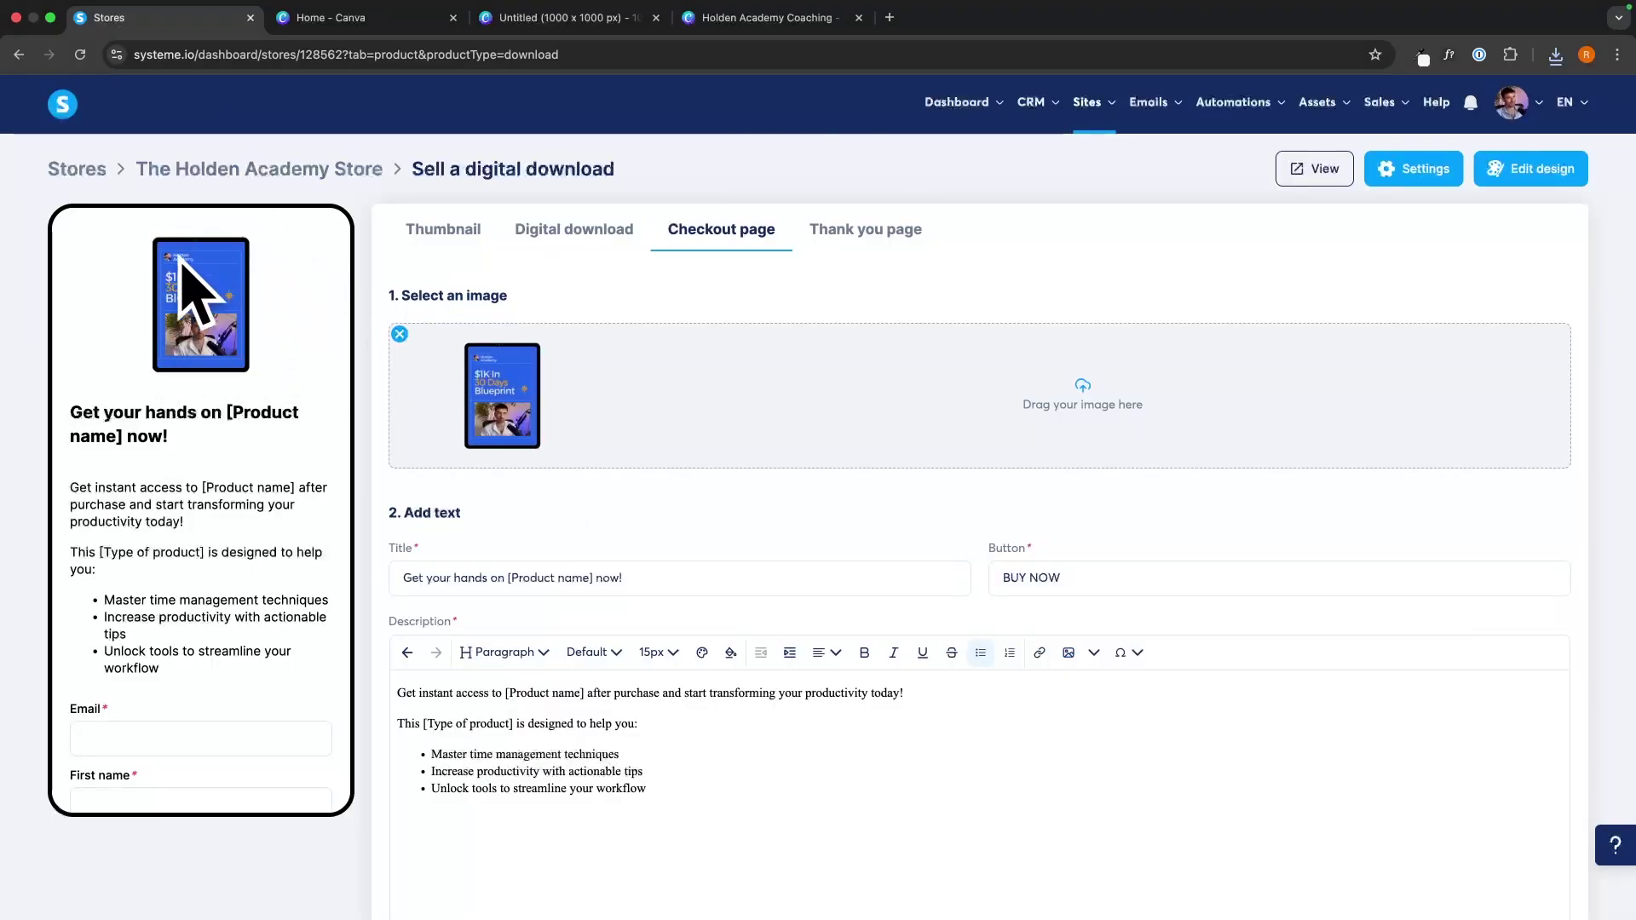
Review the checkout page's title and placeholder description text
scroll(619, 404, "down", 3)
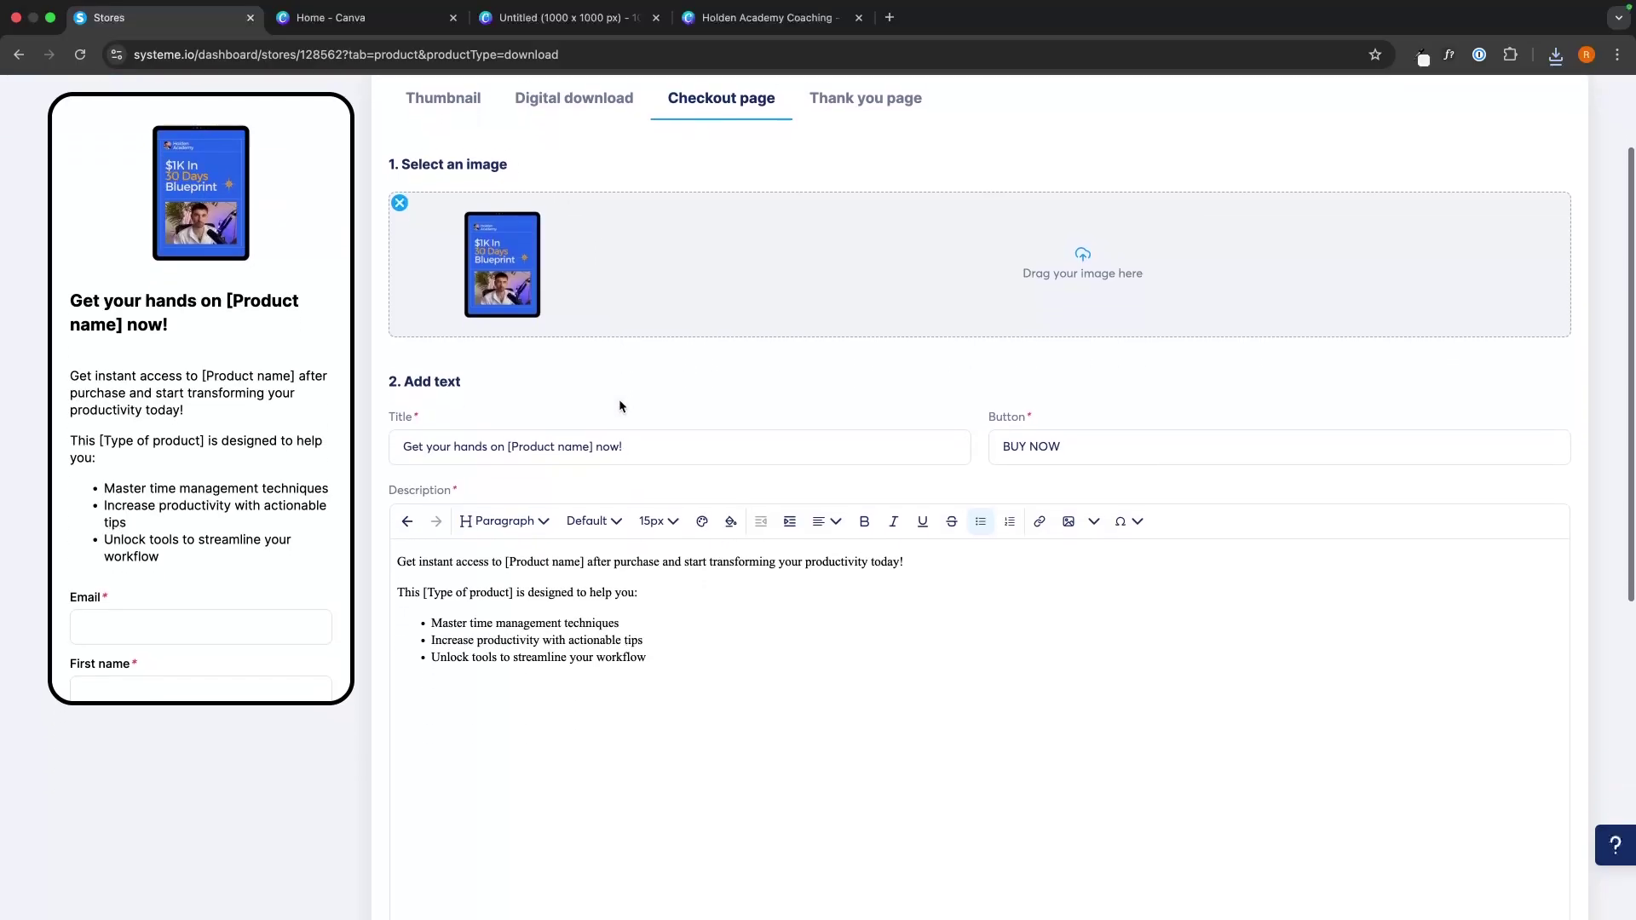
left_click_drag(680, 424, 420, 426)
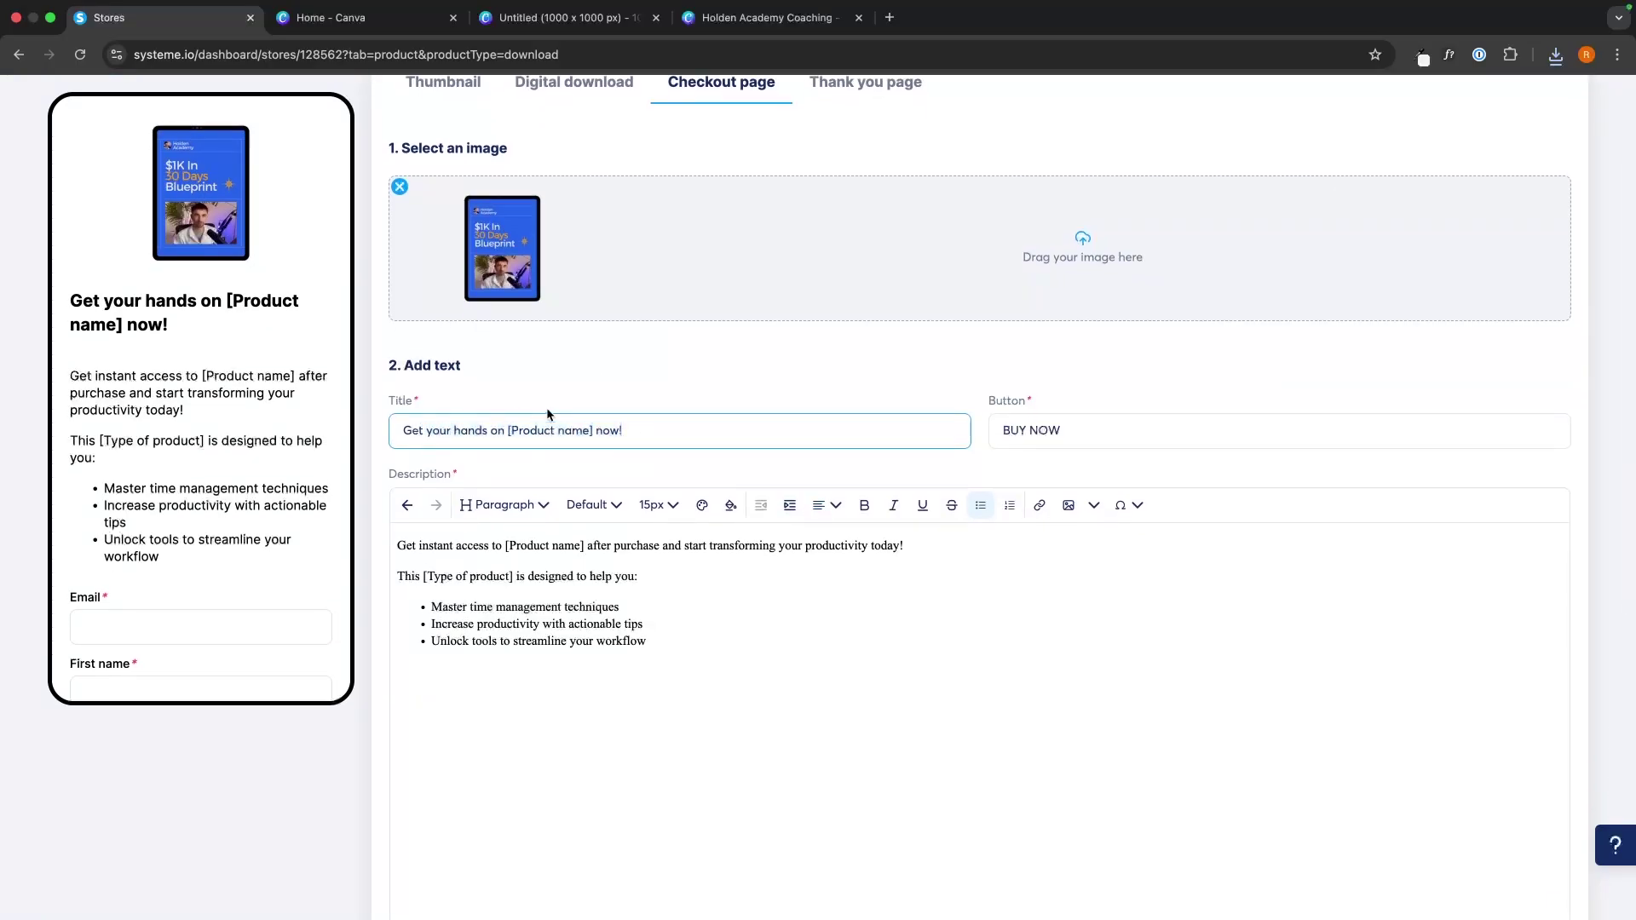
left_click(689, 411)
scroll(705, 534, "down", 1)
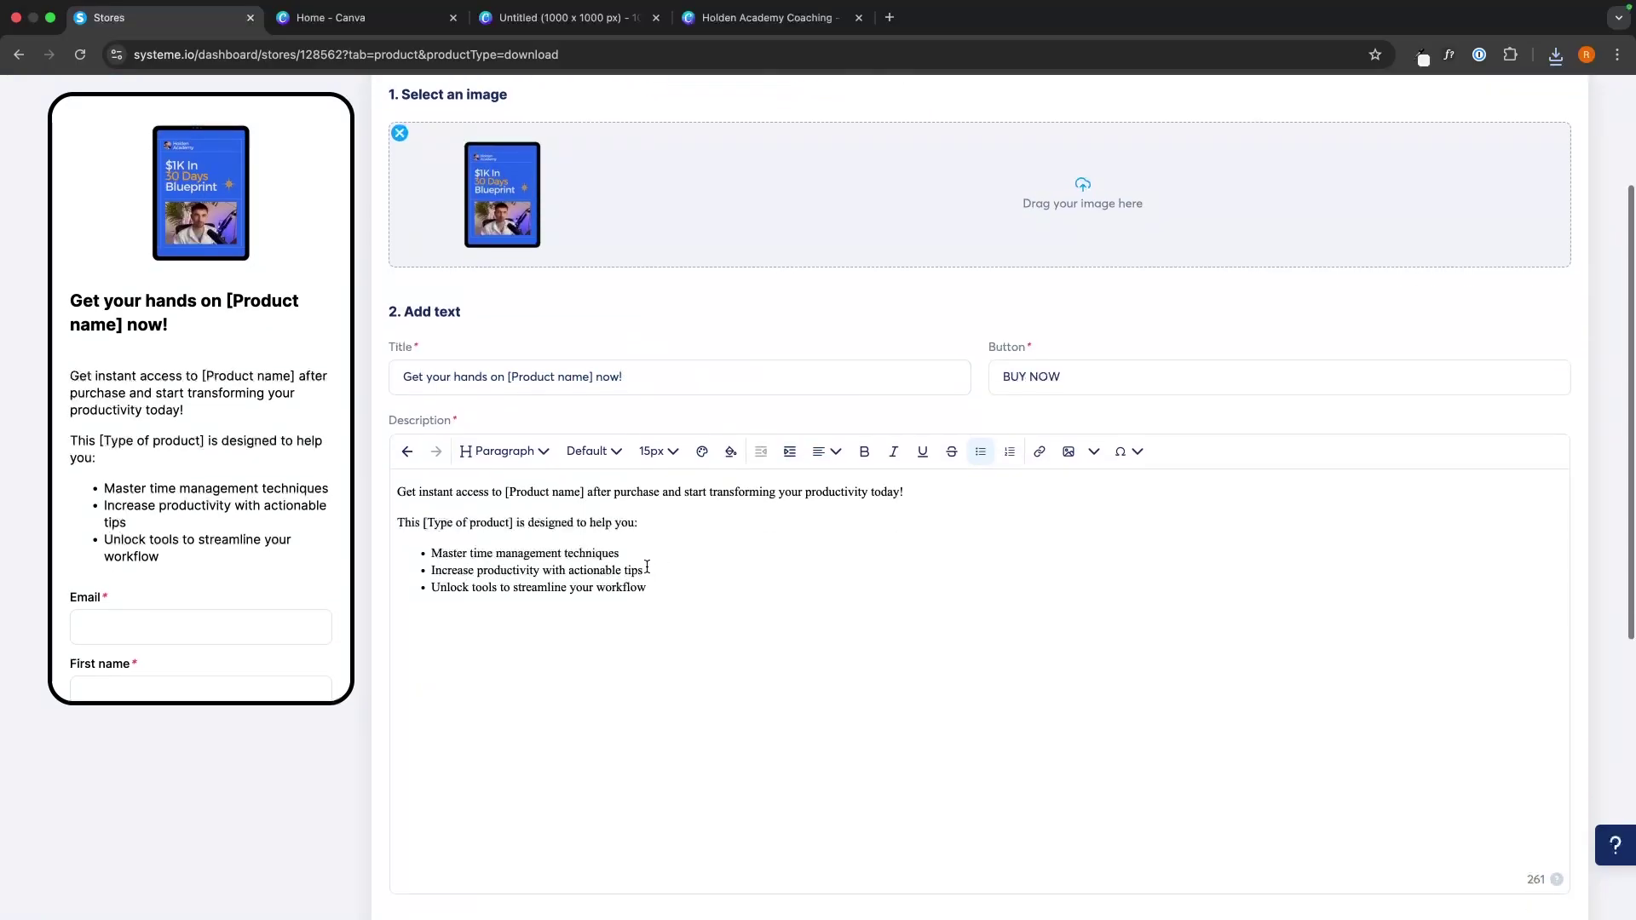
left_click_drag(648, 588, 397, 527)
left_click(645, 536)
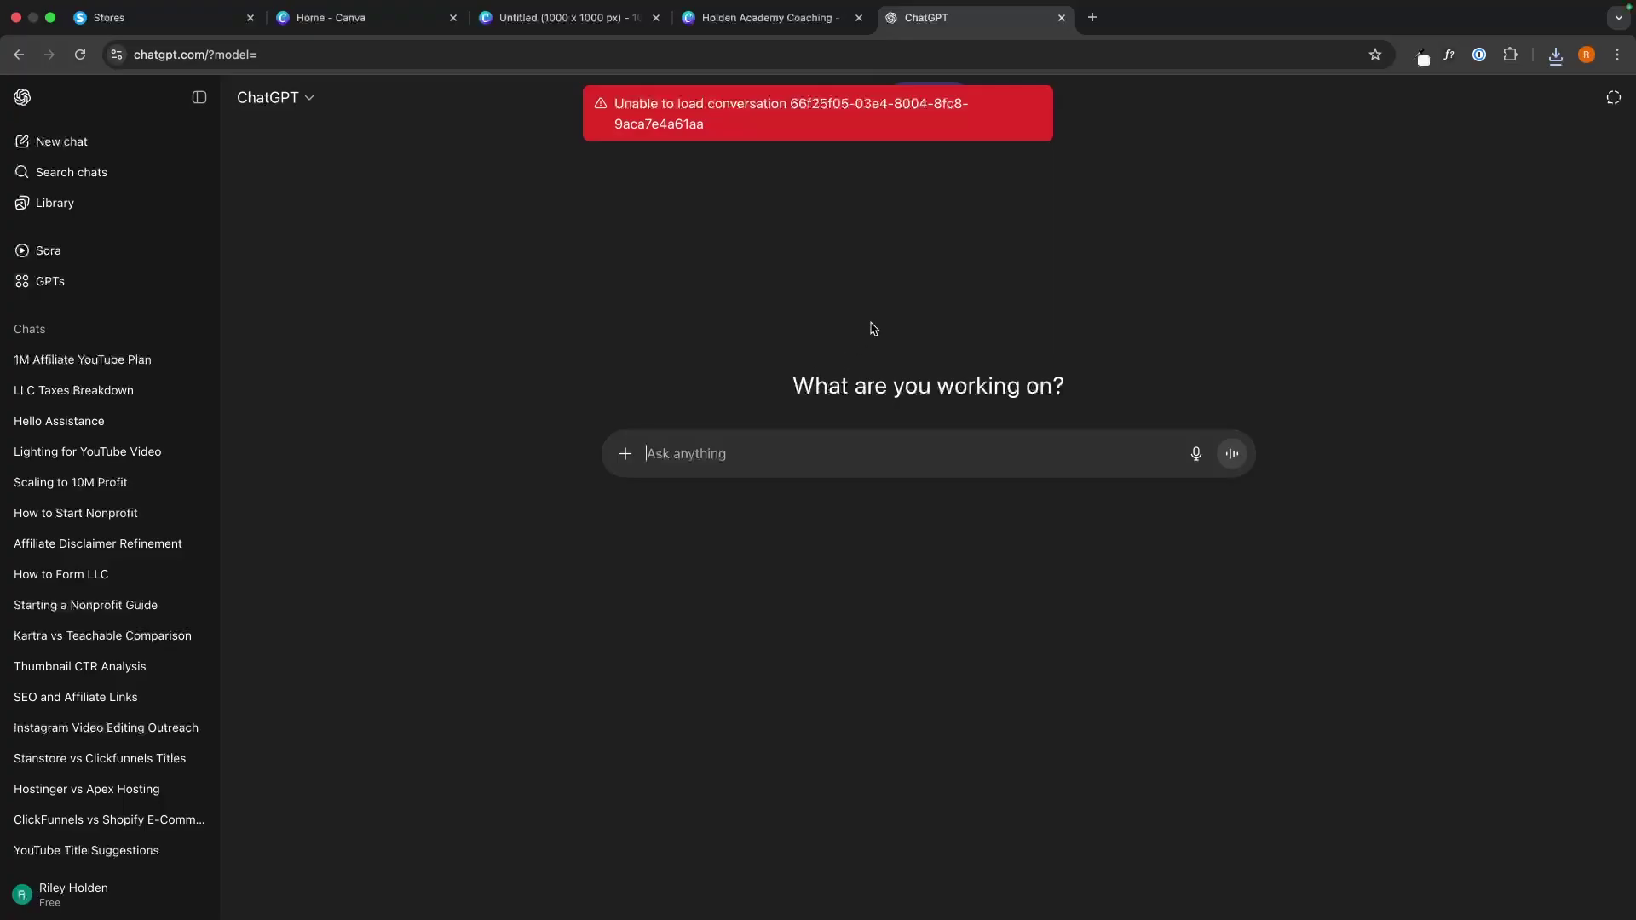
In ChatGPT, submit the prompt "create me a short sales page description for me $1k in 30 days ebook"
type("create")
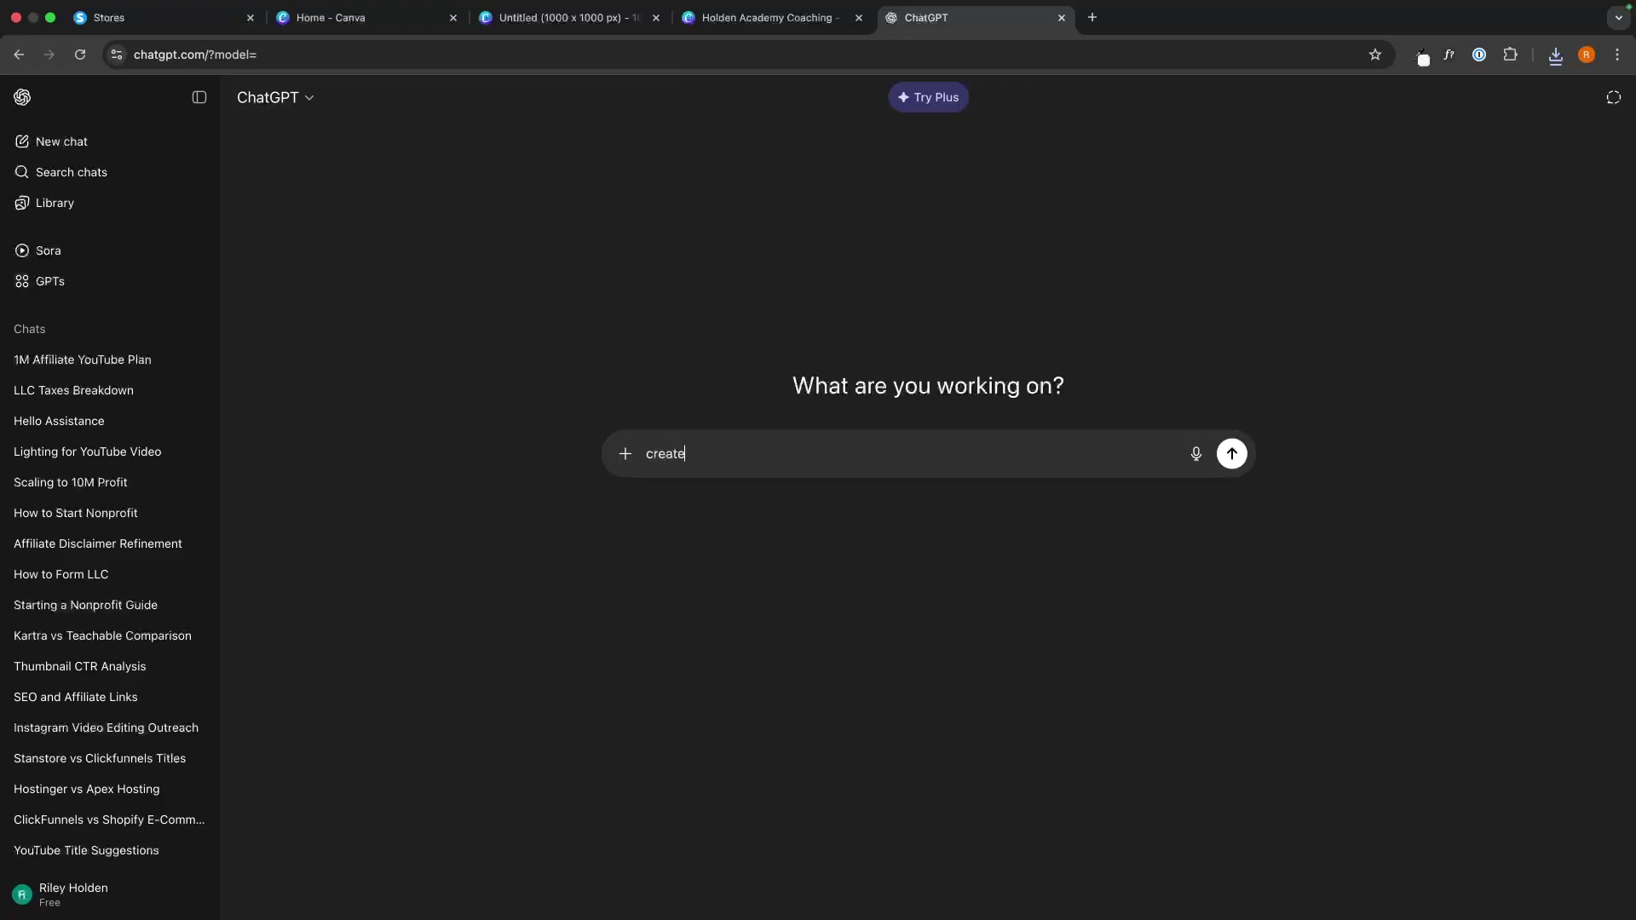
type(" me a sales page")
left_click(722, 452)
type("sho")
type("de")
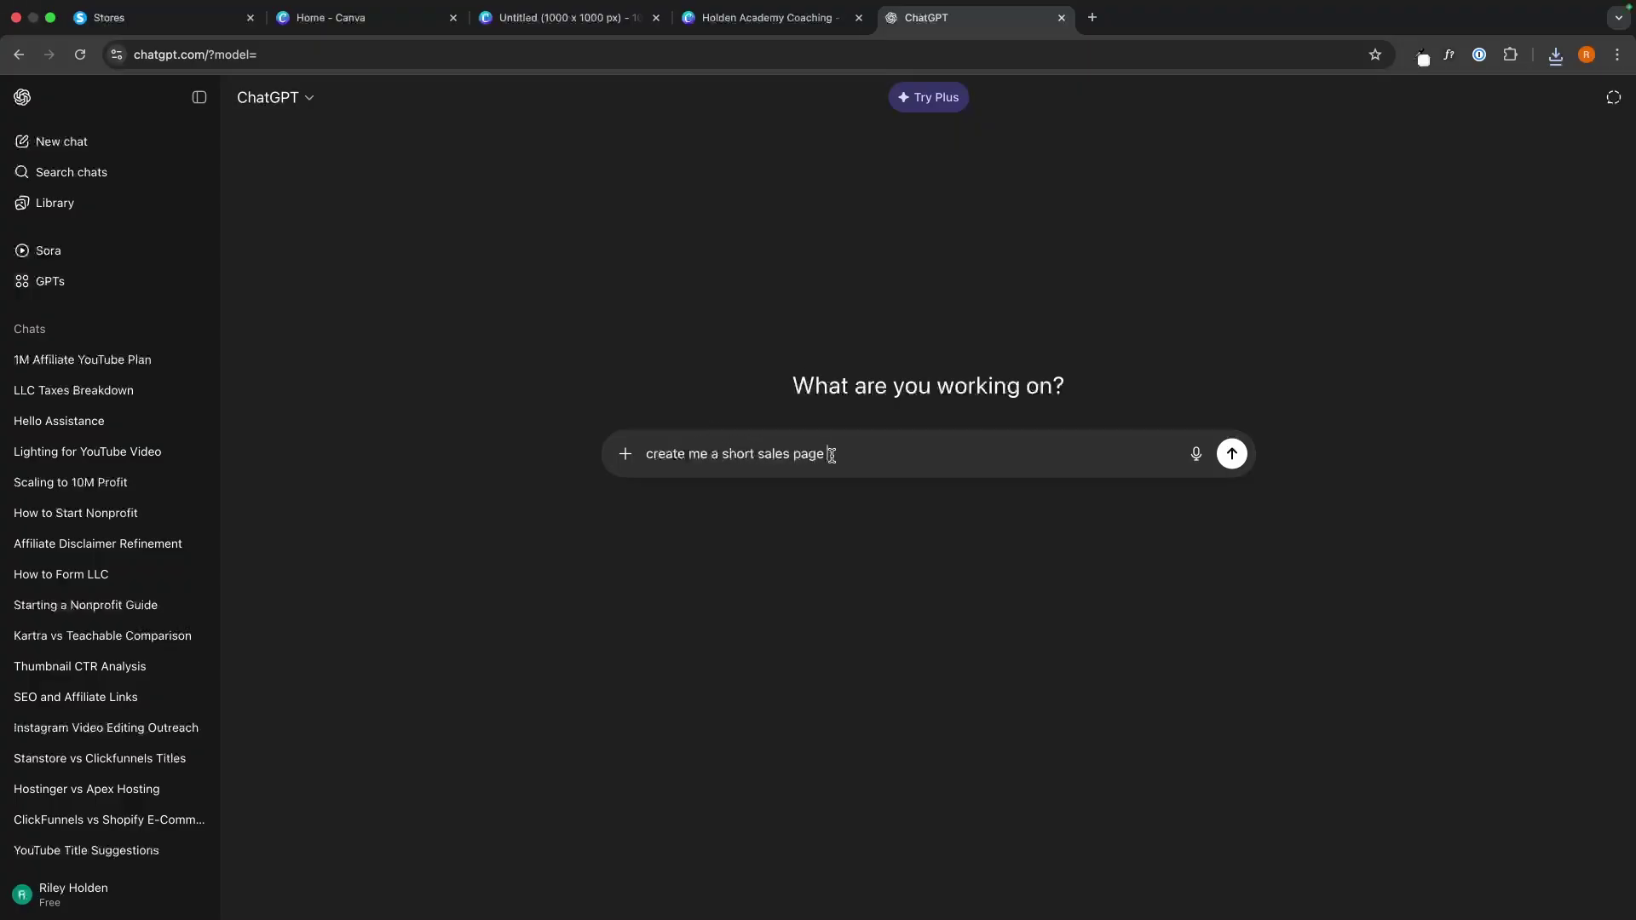
type("scription for me $1k in 2")
key("BackSpace")
type("30 days ")
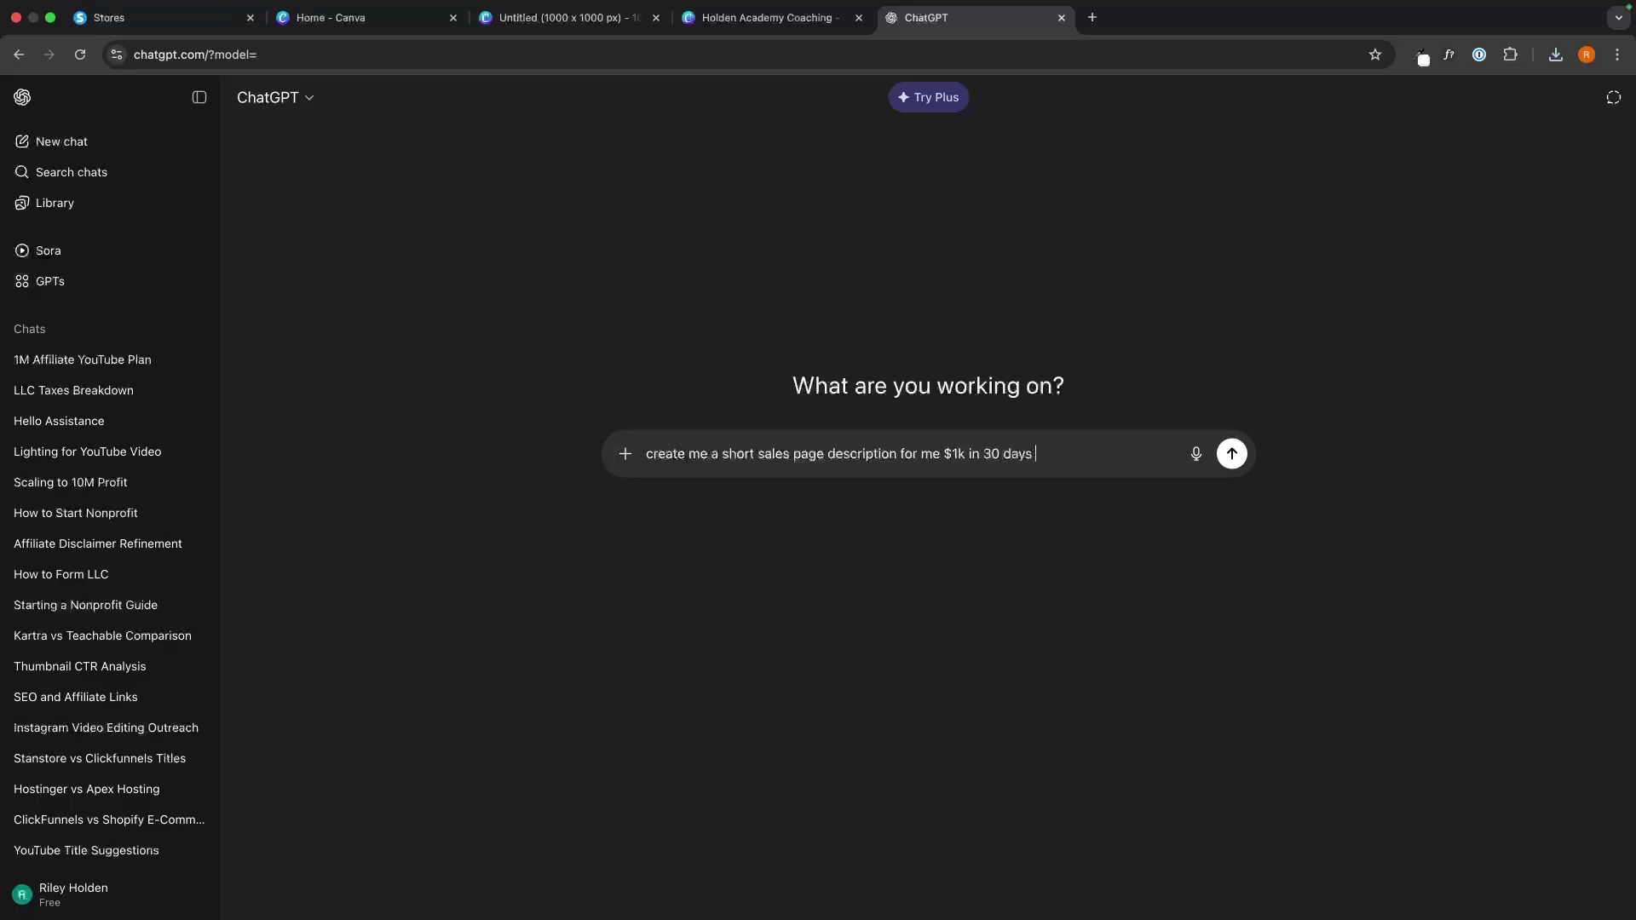
type("ebook")
key("Return")
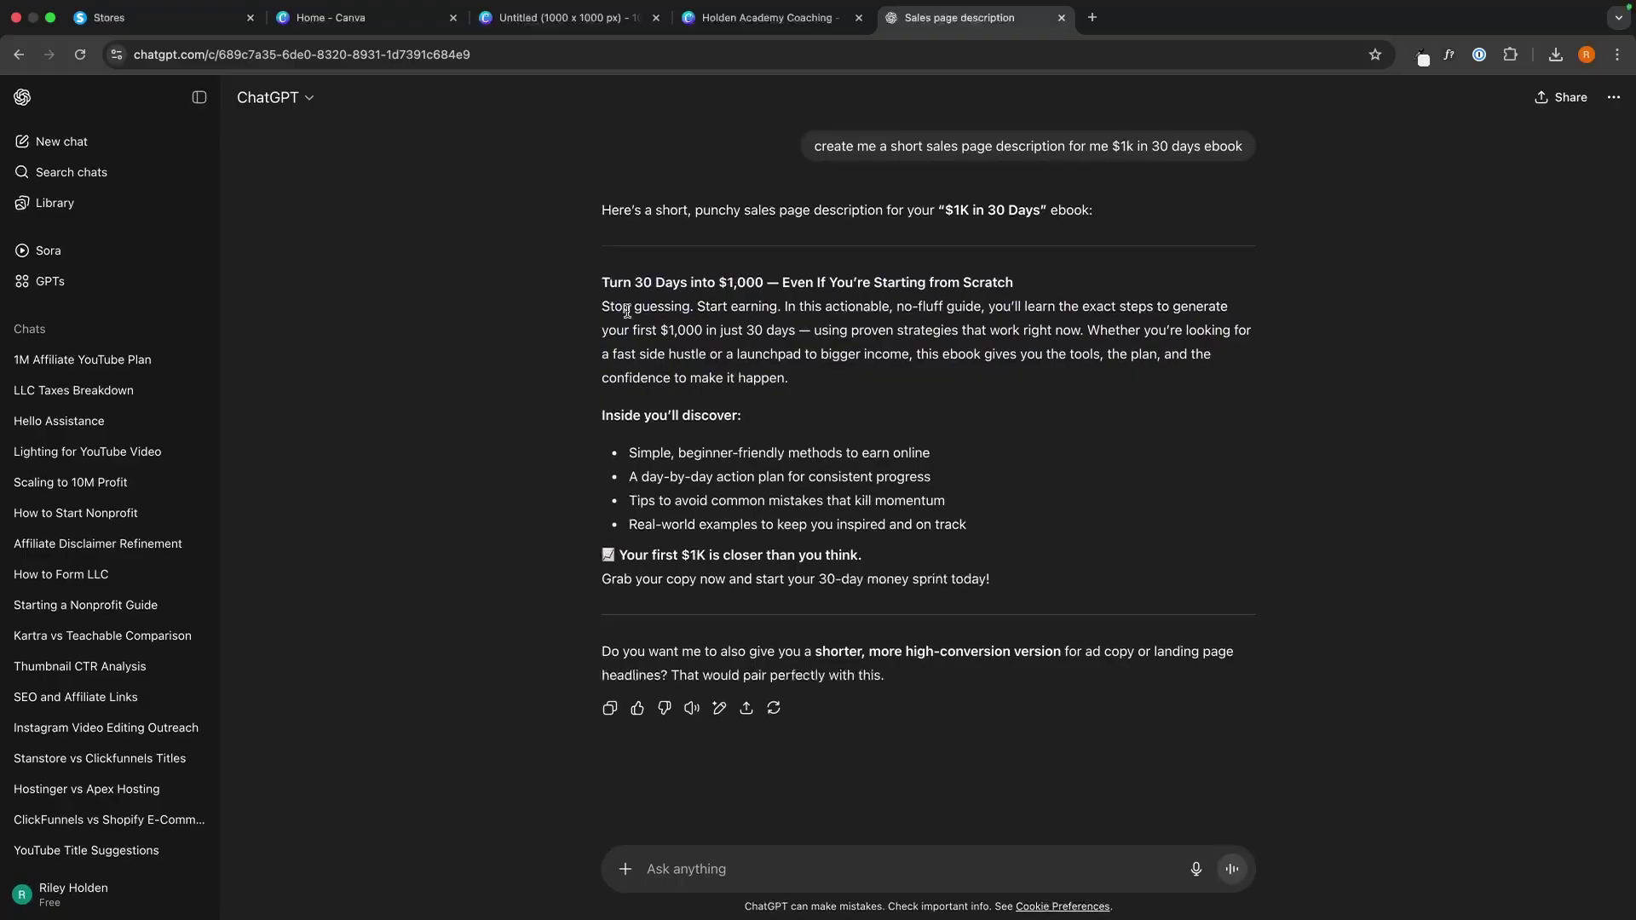
Copy the generated sales description, from its headline to the closing call to action, and replace the checkout page's placeholder description in systeme.io with it
left_click_drag(601, 282, 1014, 573)
key("super+c")
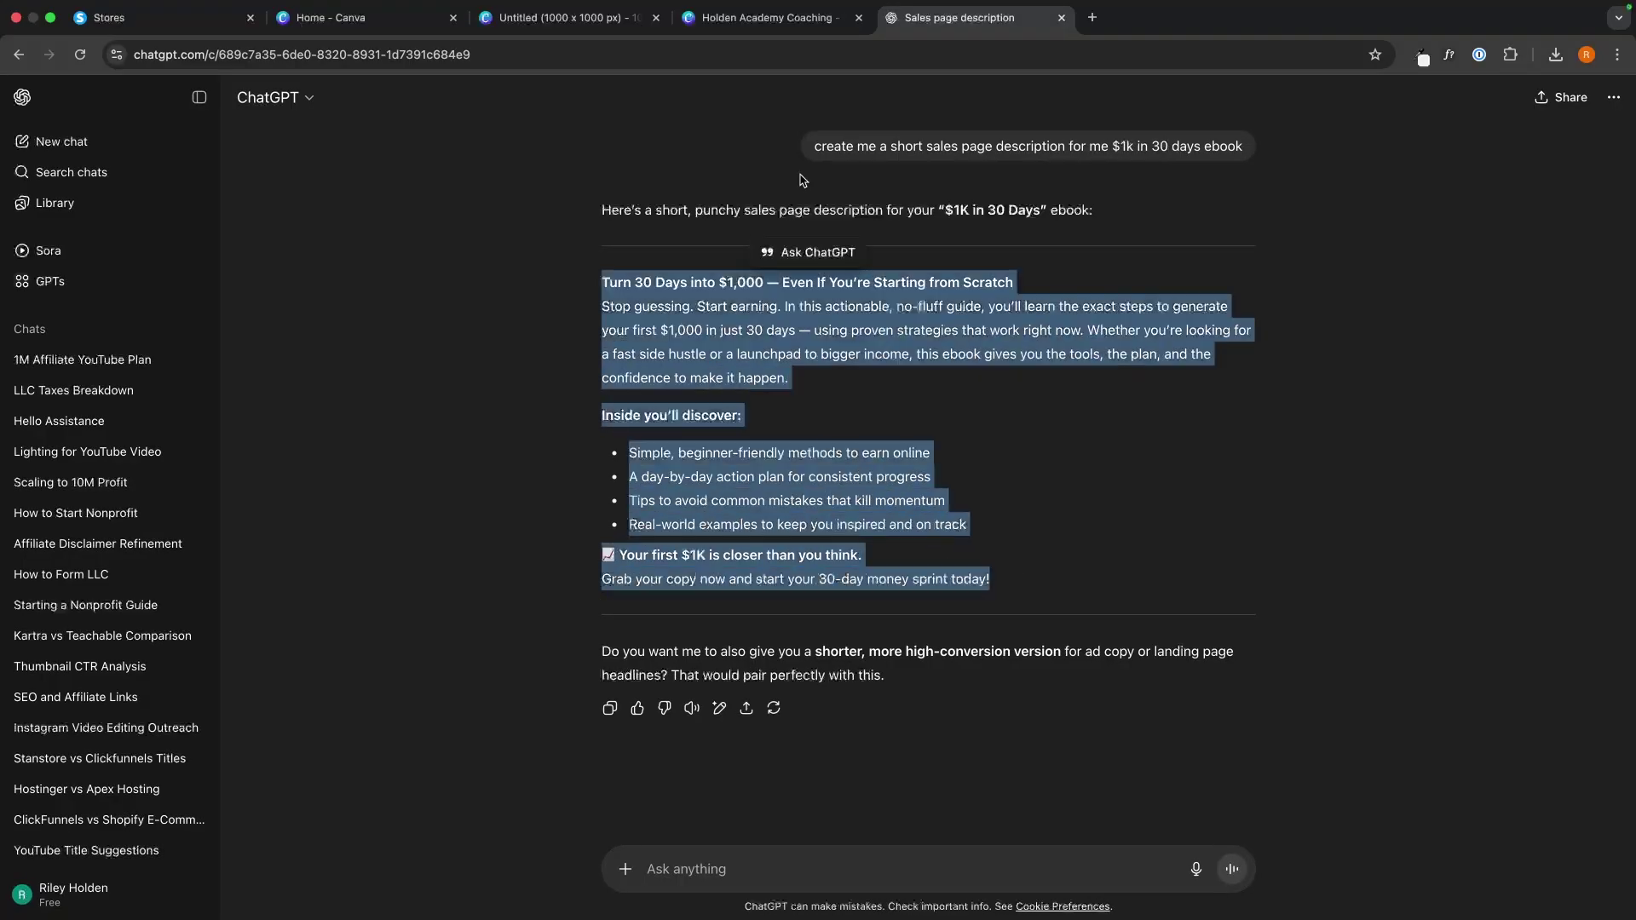
left_click(164, 26)
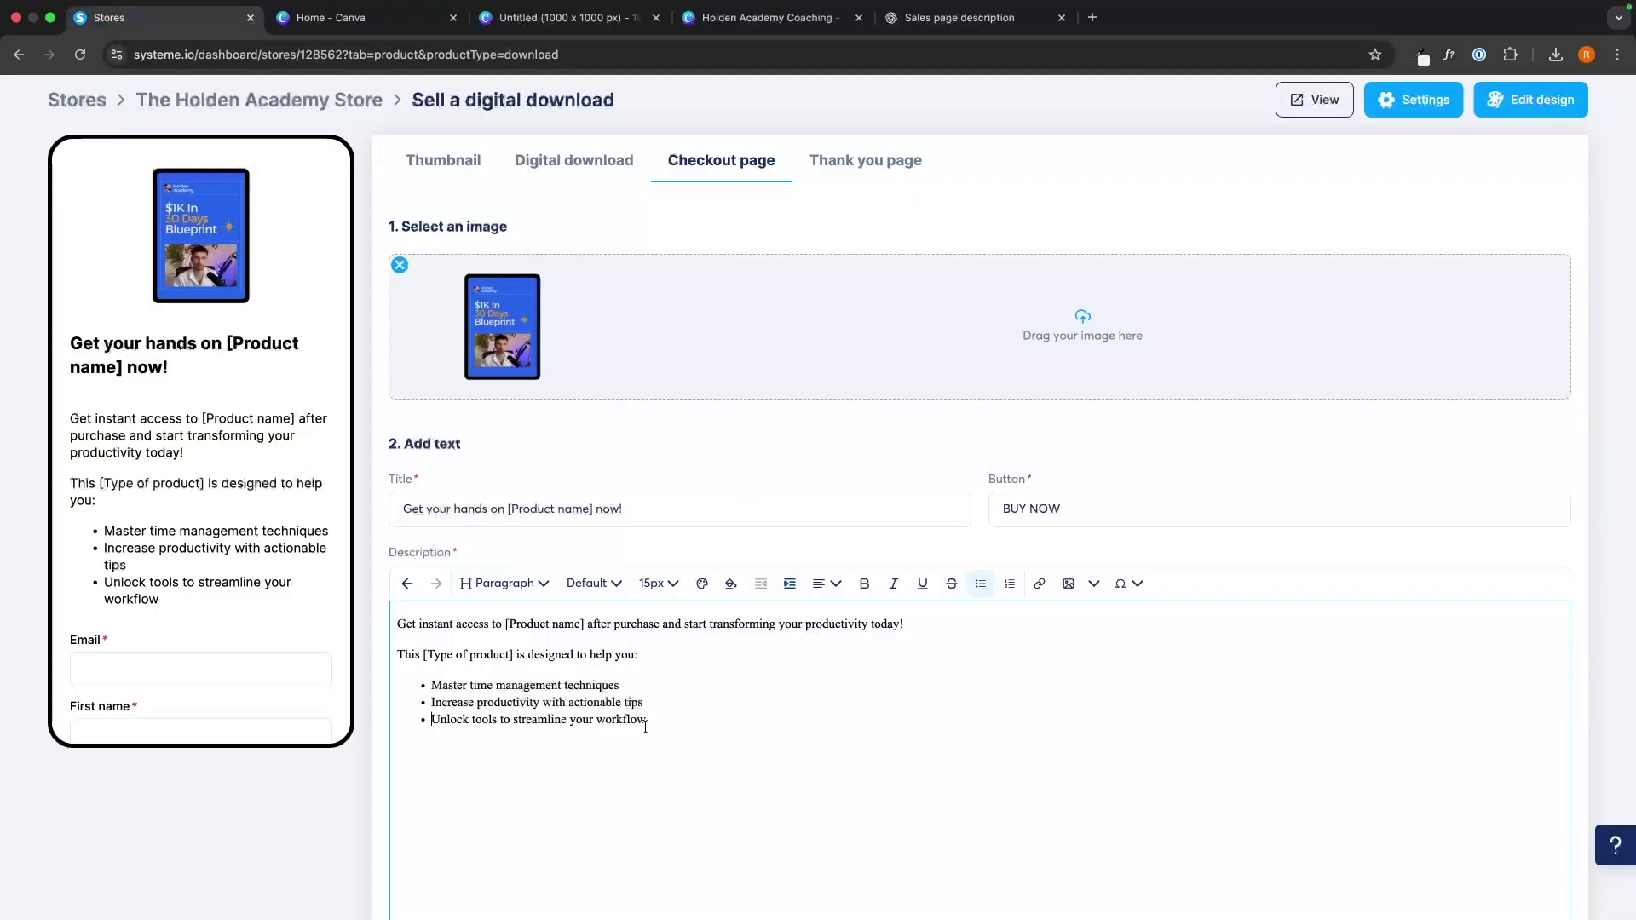
left_click_drag(683, 712, 392, 618)
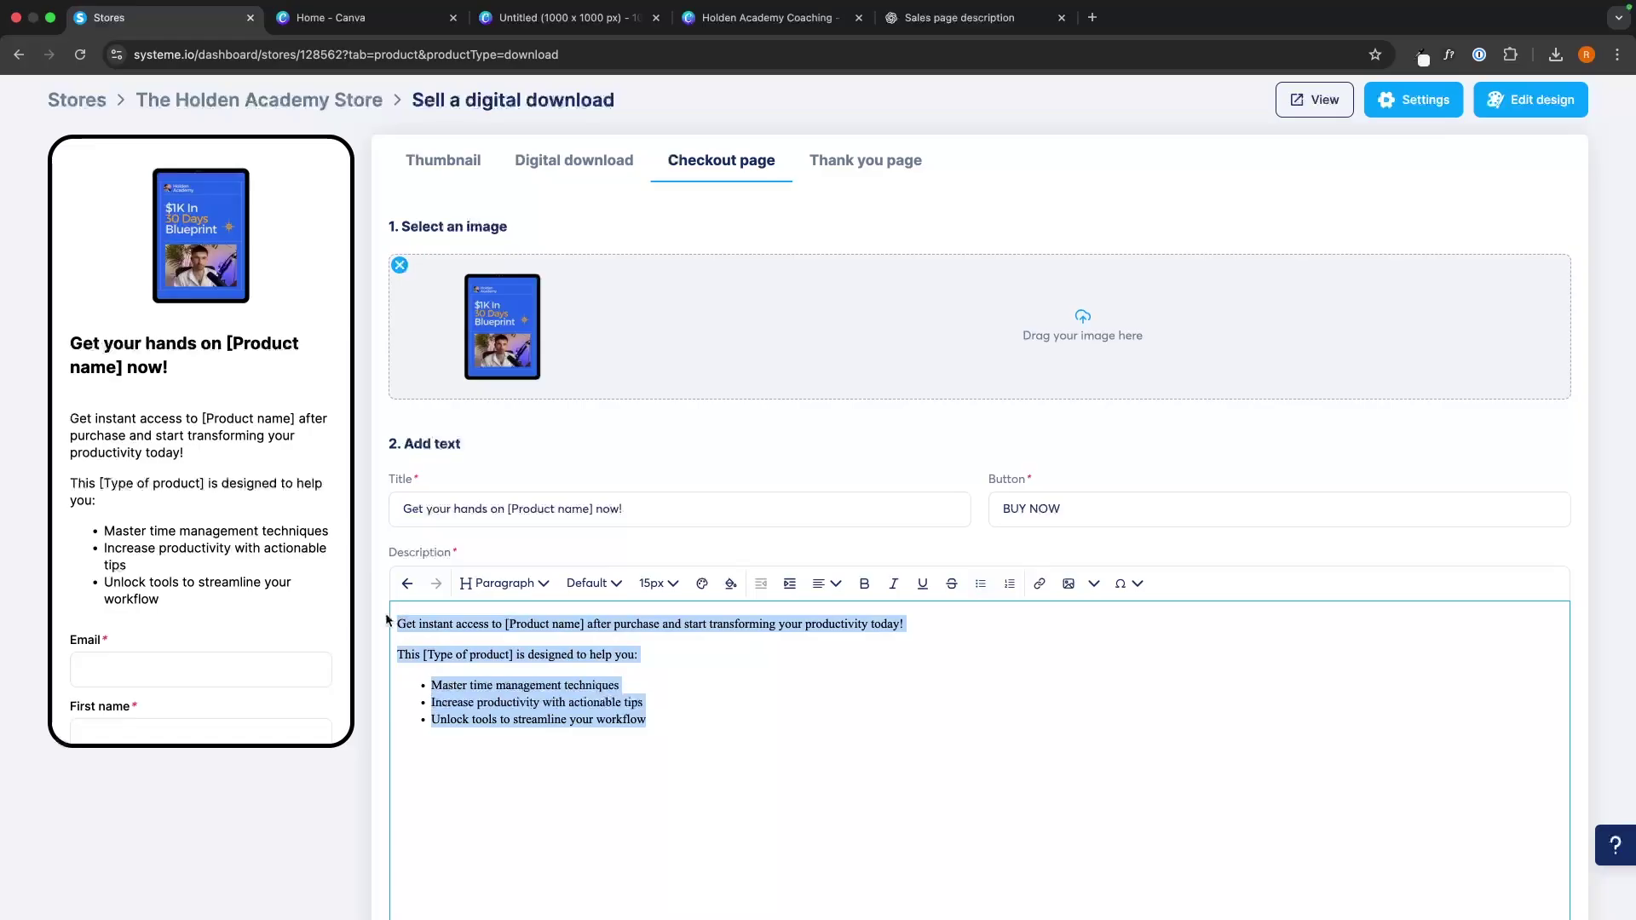
key("super+v")
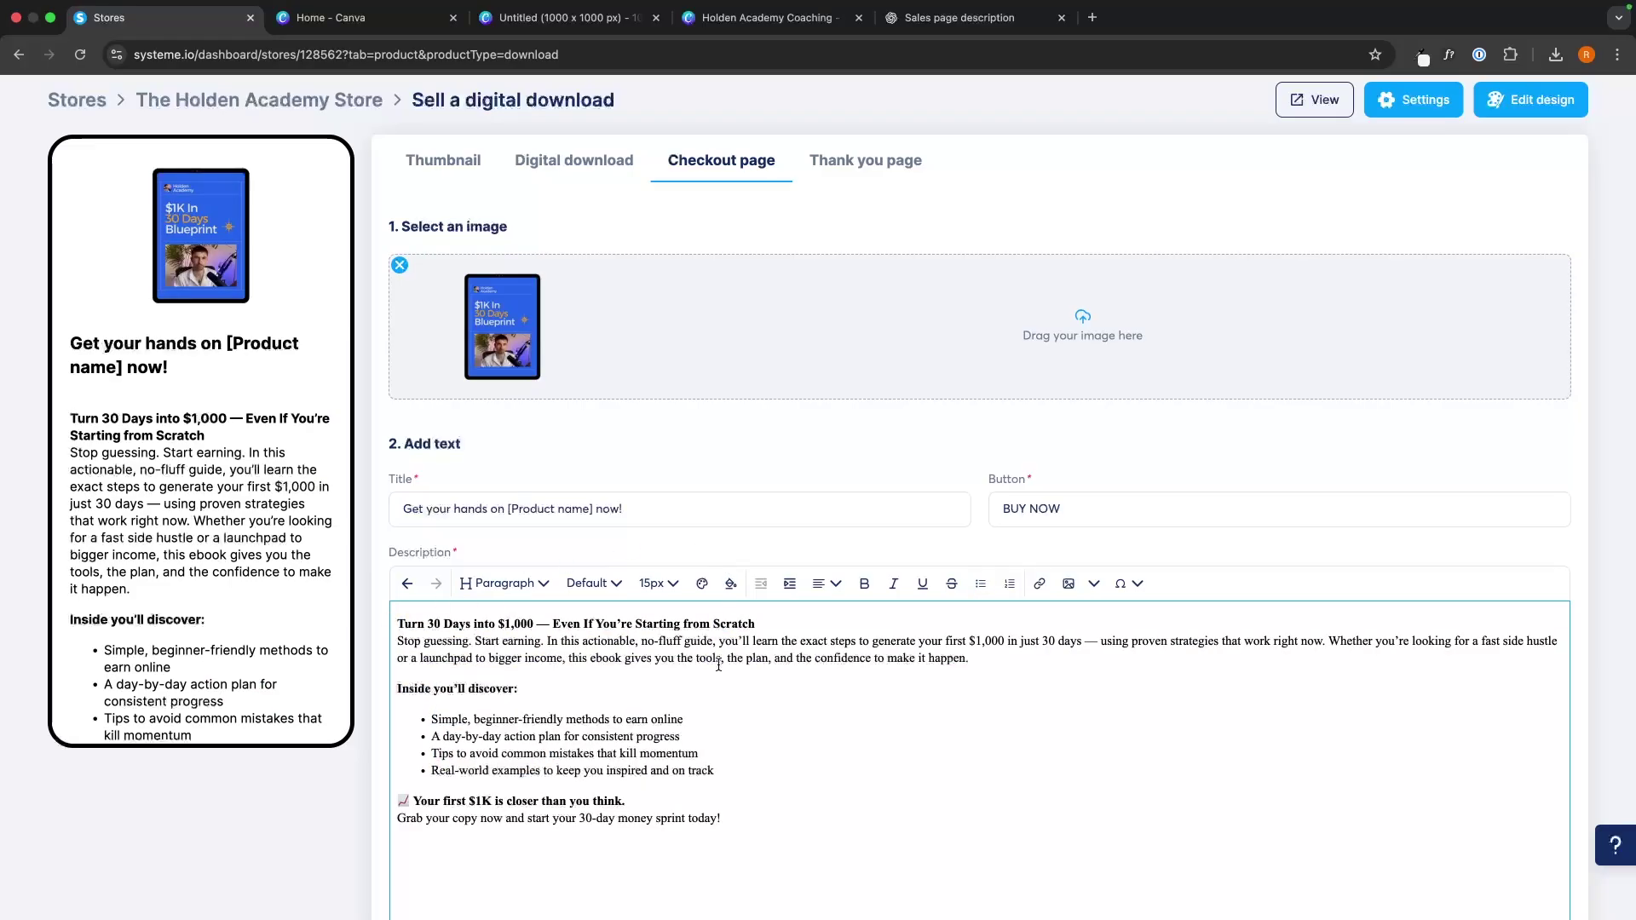
Reorder the checkout page's collected info so the First name field comes before Email
scroll(717, 663, "down", 7)
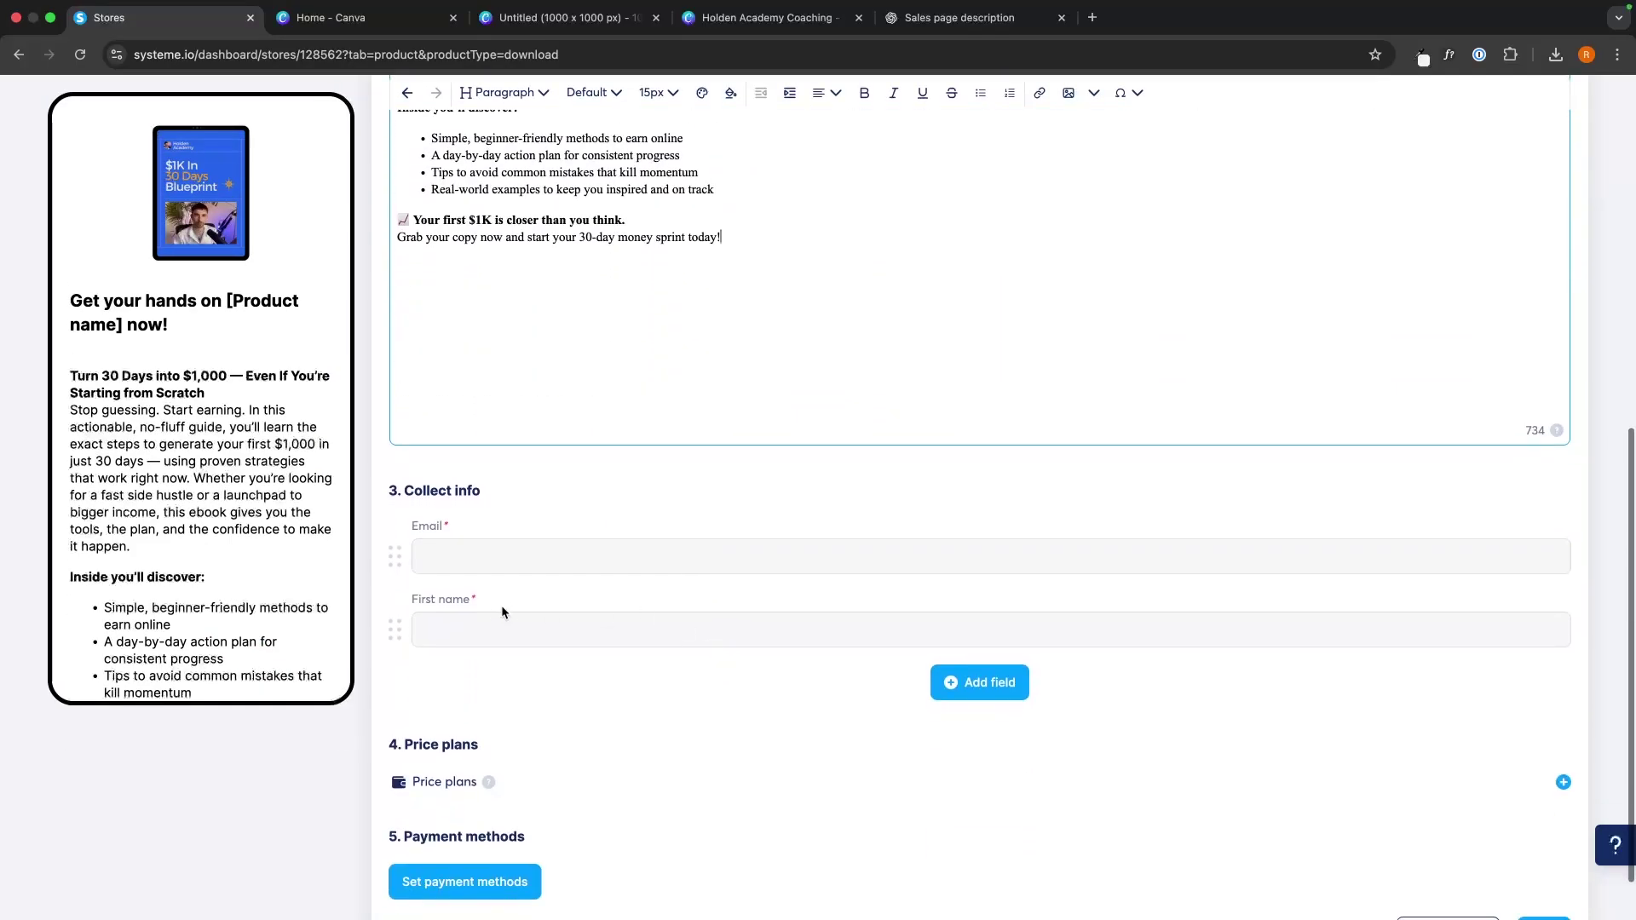
left_click_drag(434, 580, 435, 554)
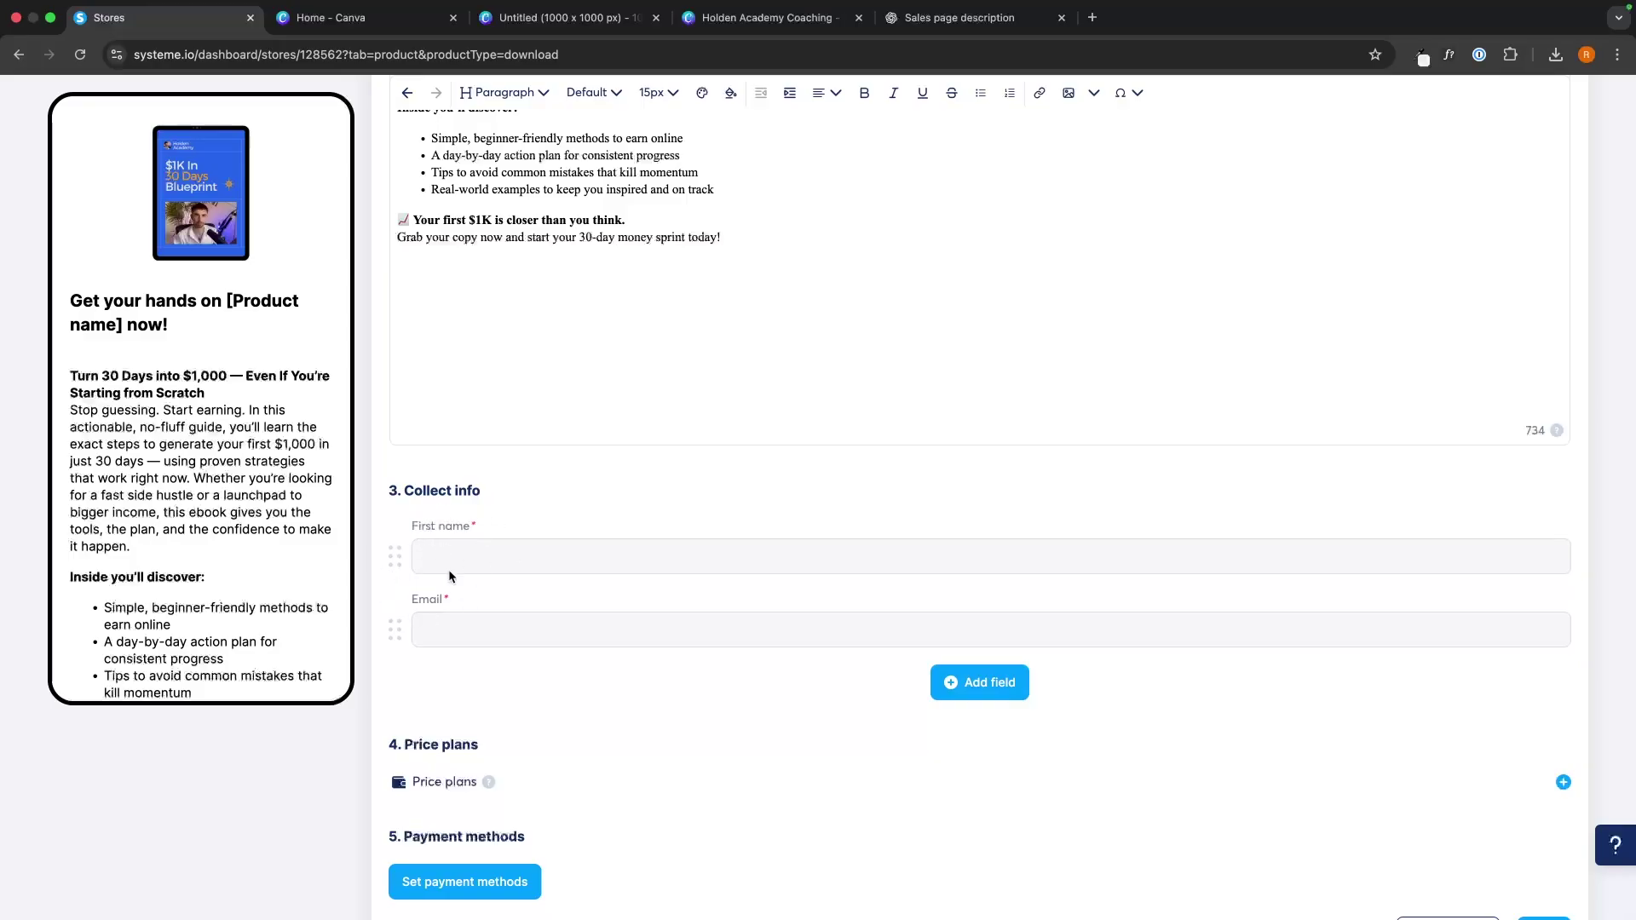
Start a new one-time payment price plan for the checkout page and set its order form name to "$1k in 30 days ebook"
scroll(444, 581, "down", 1)
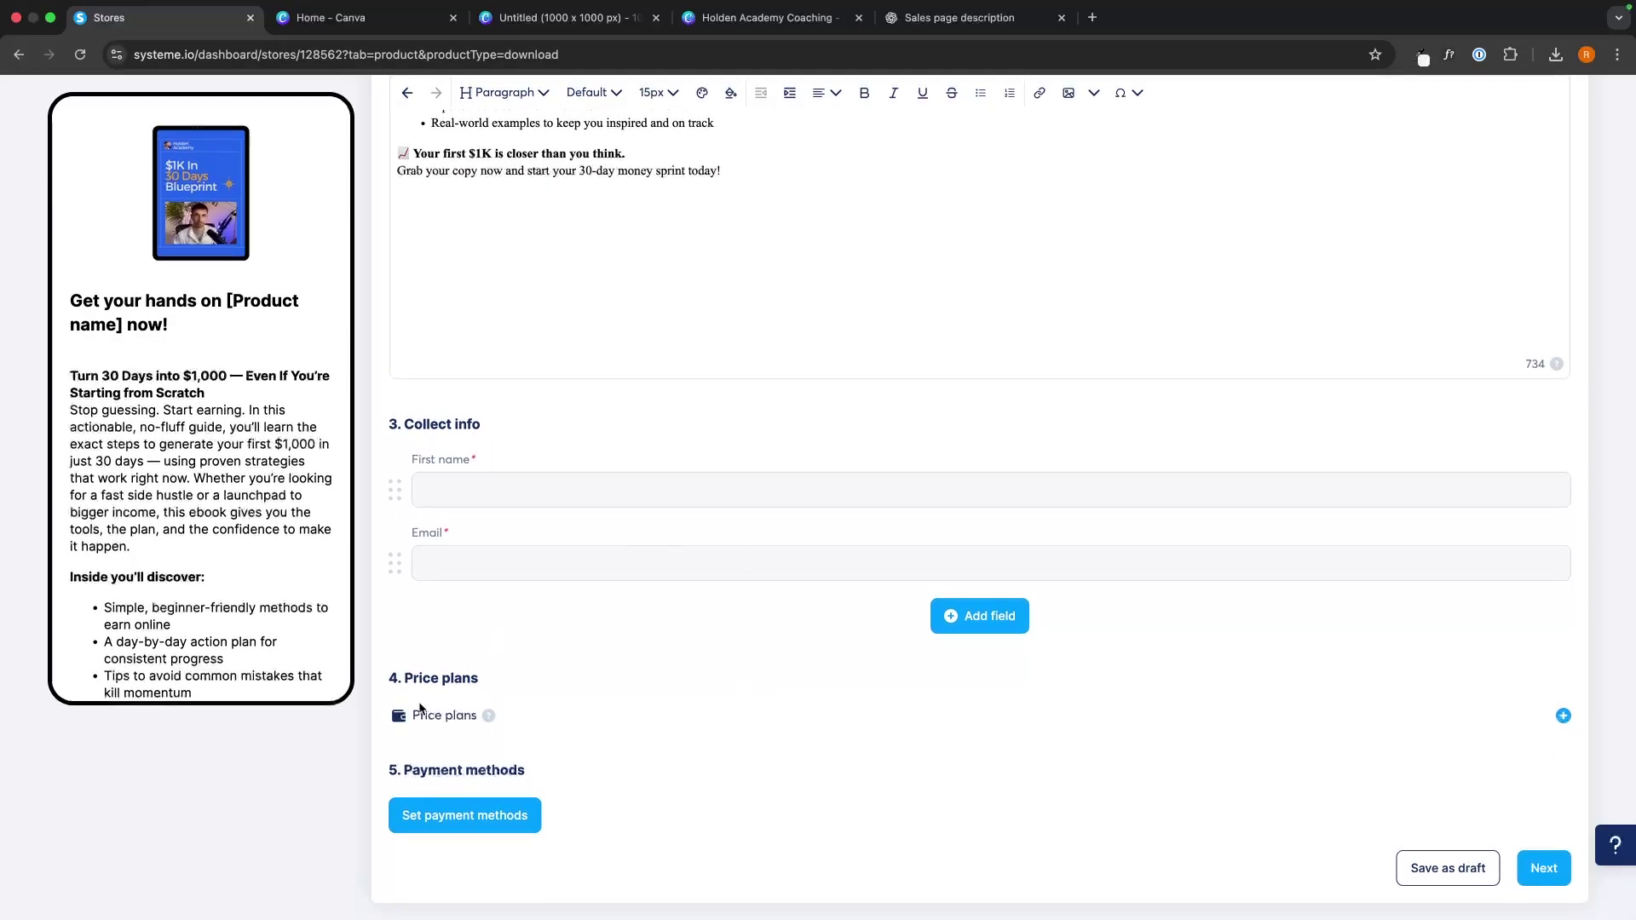
left_click_drag(407, 682, 477, 682)
left_click(477, 682)
left_click(1563, 716)
scroll(1125, 588, "down", 3)
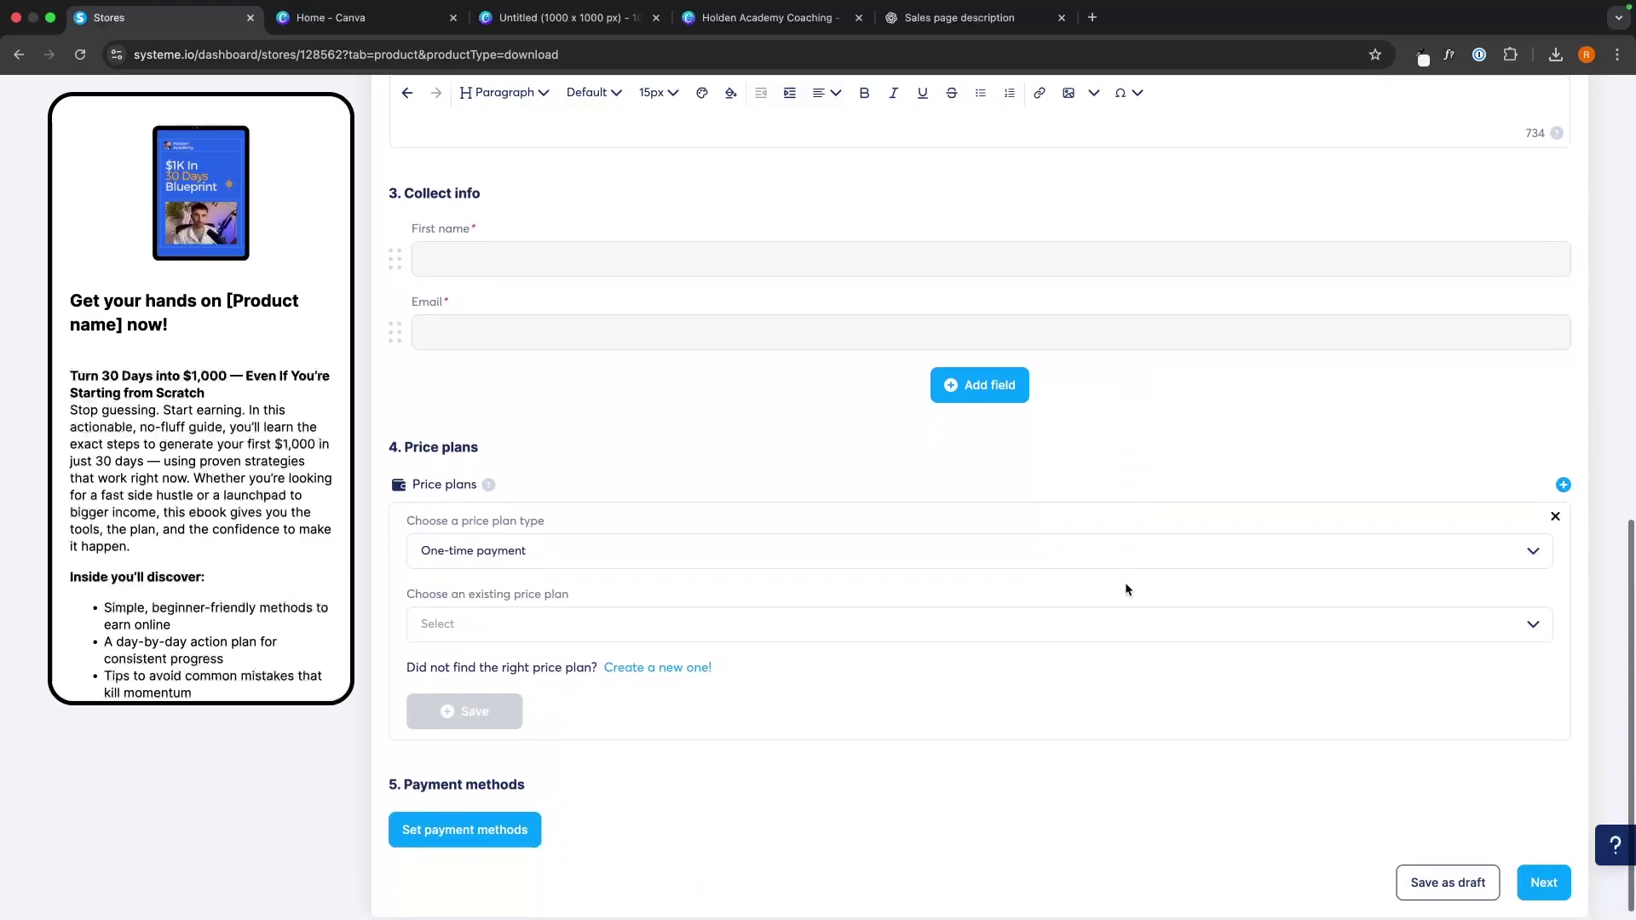
left_click(680, 654)
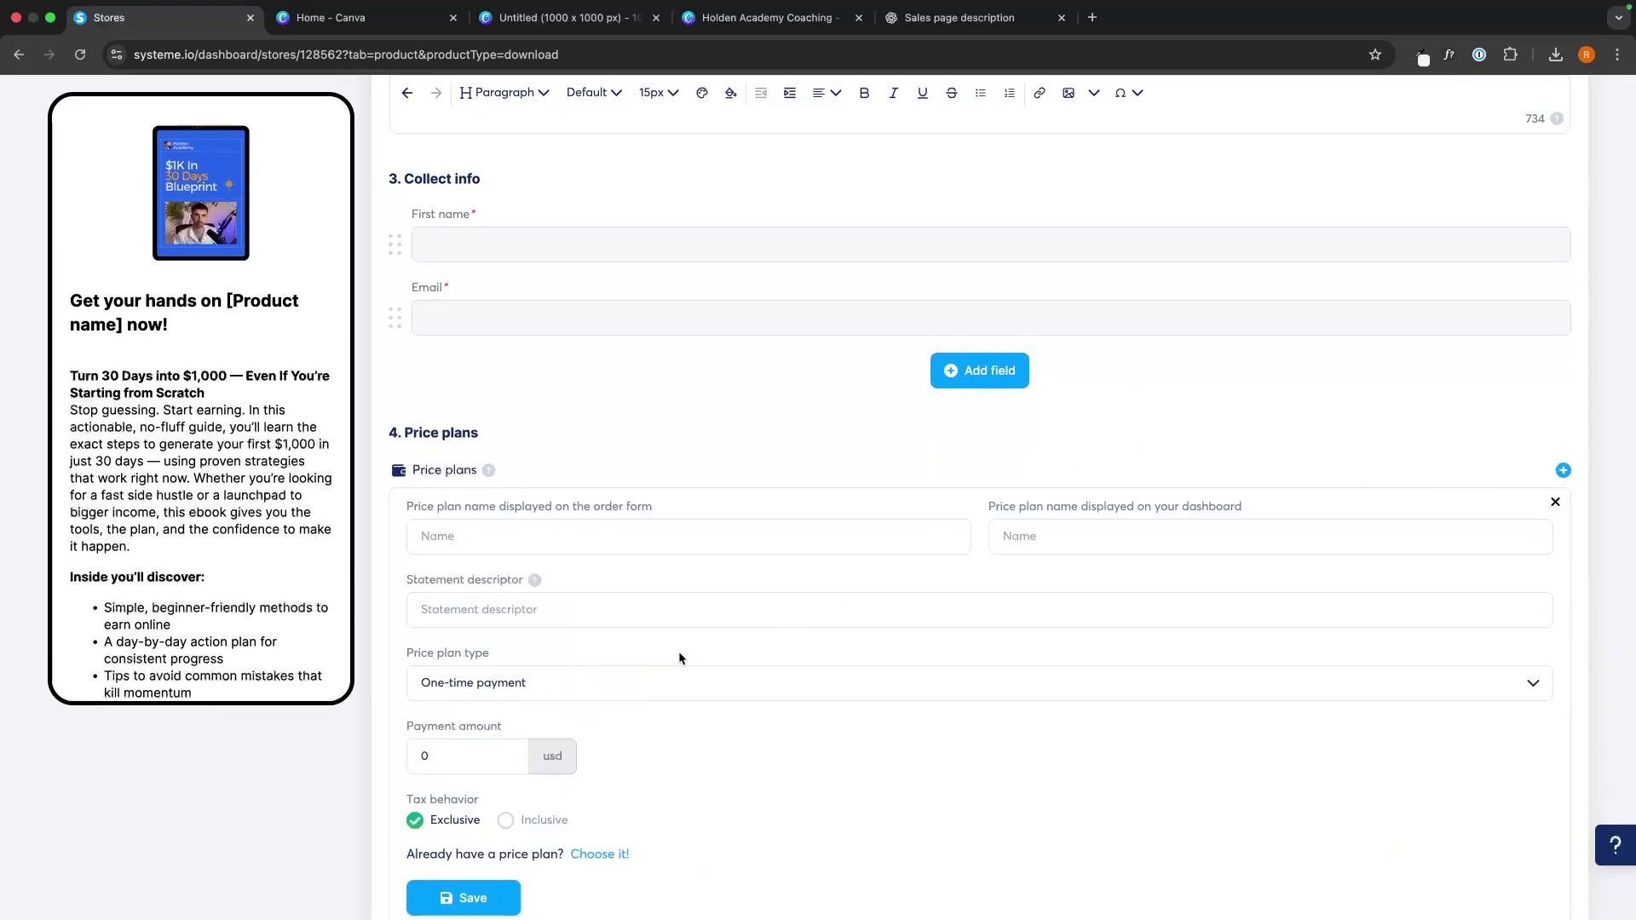
scroll(679, 657, "down", 1)
left_click(682, 500)
type("$1k in 30 days ebook")
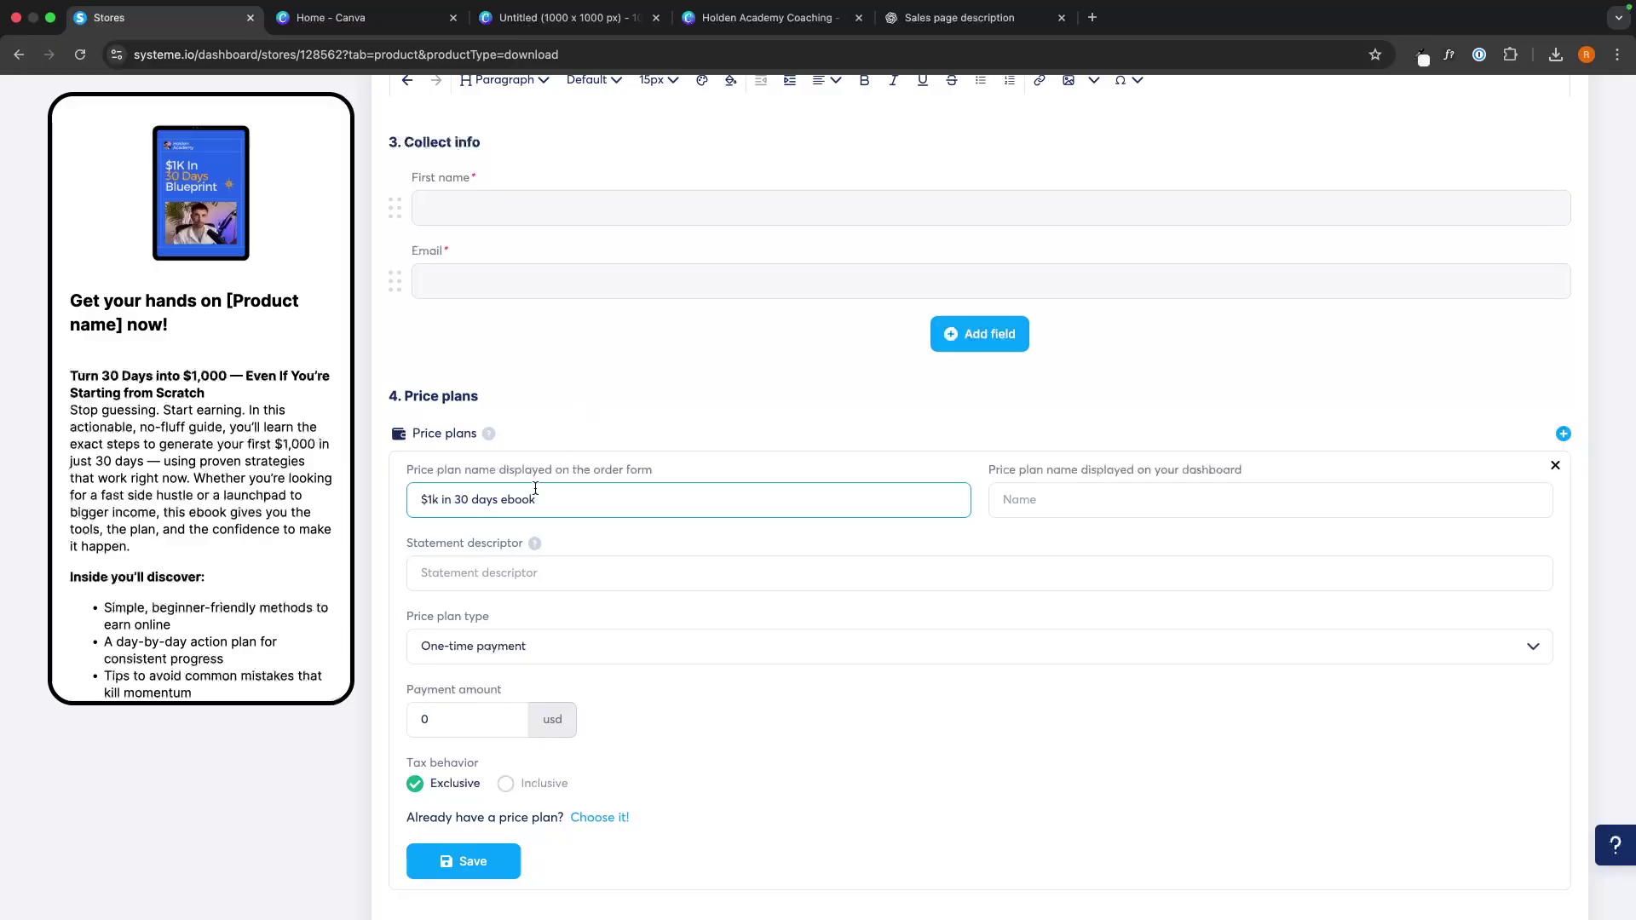
Copy the order form name "$1k in 30 days ebook" into the price plan's dashboard name and statement descriptor
key("super+a")
key("super+c")
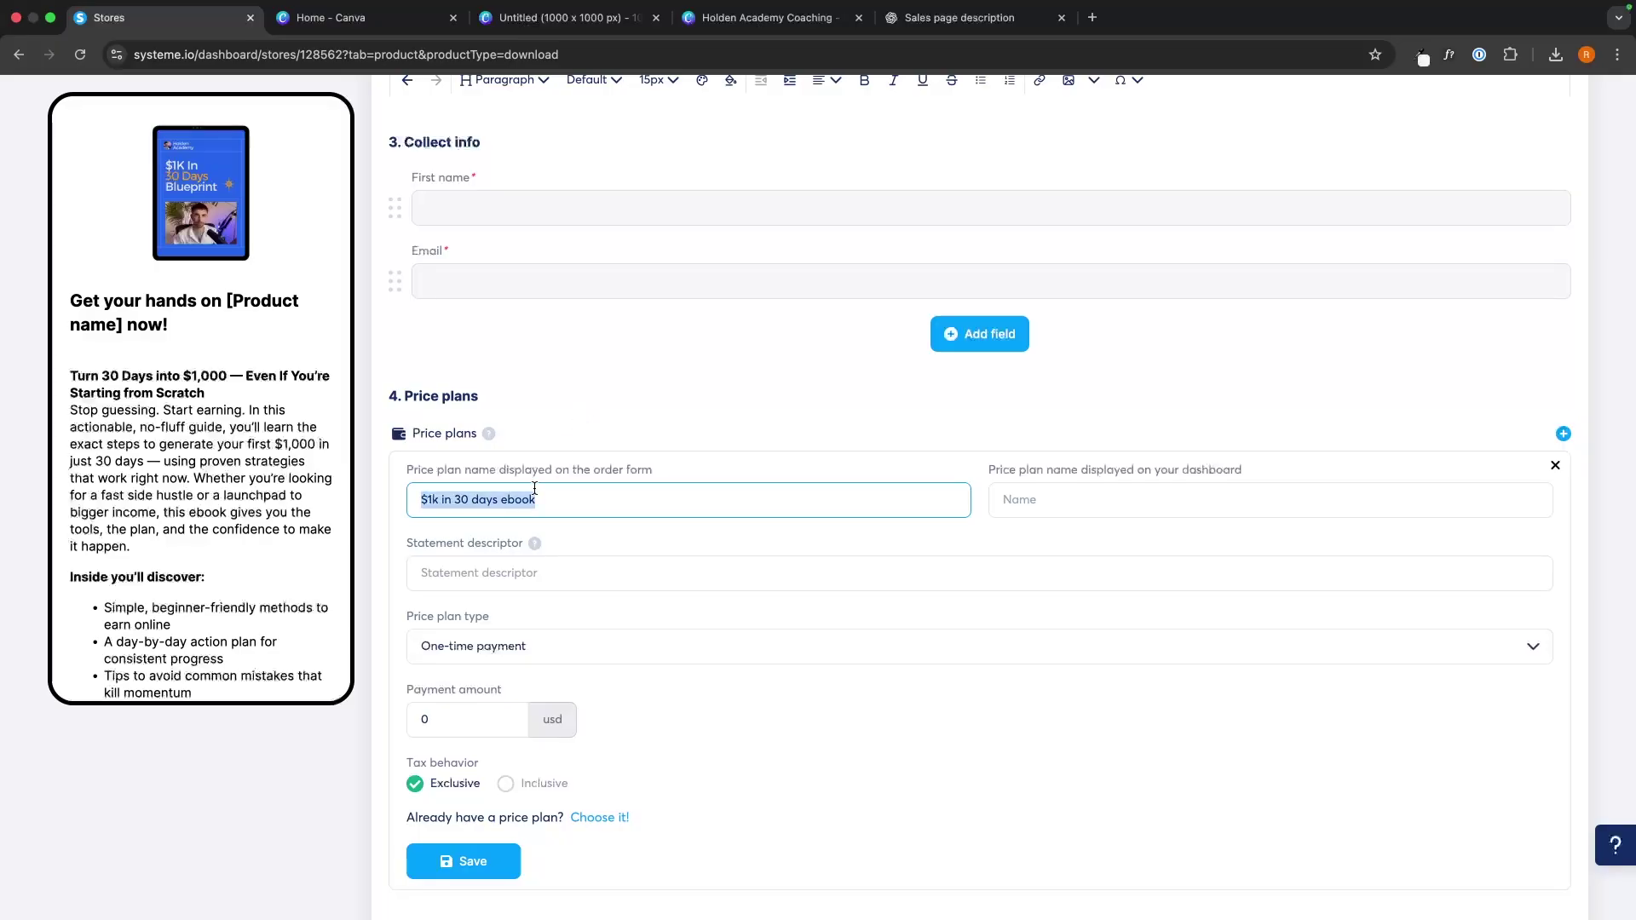
left_click(1115, 499)
key("super+v")
left_click(547, 573)
key("super+v")
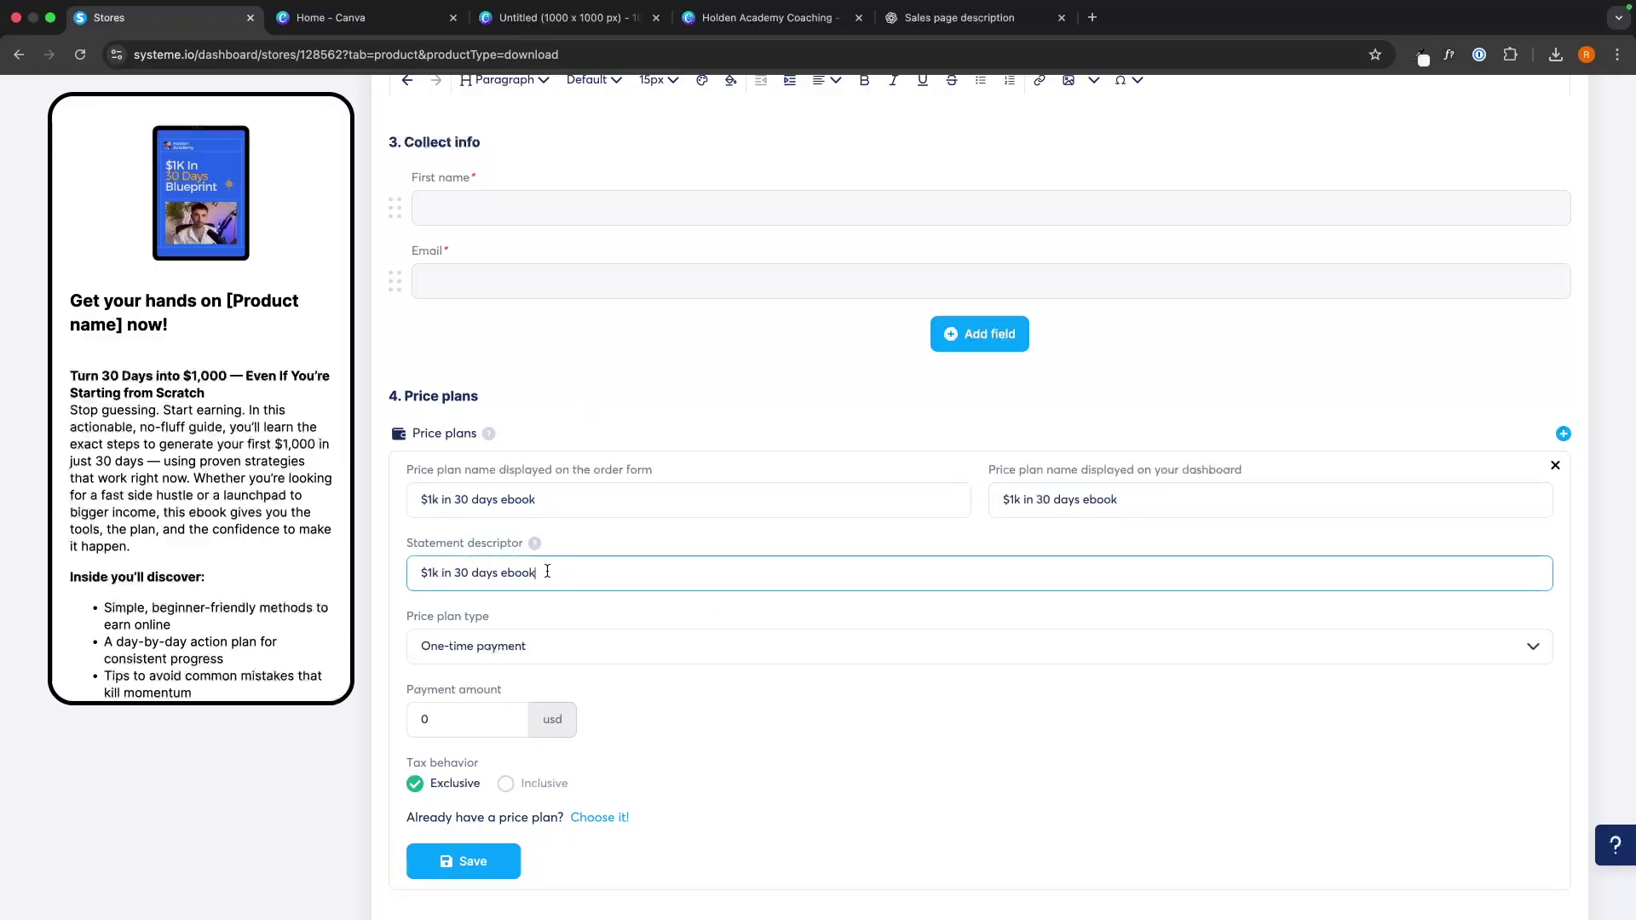
left_click_drag(403, 541, 520, 550)
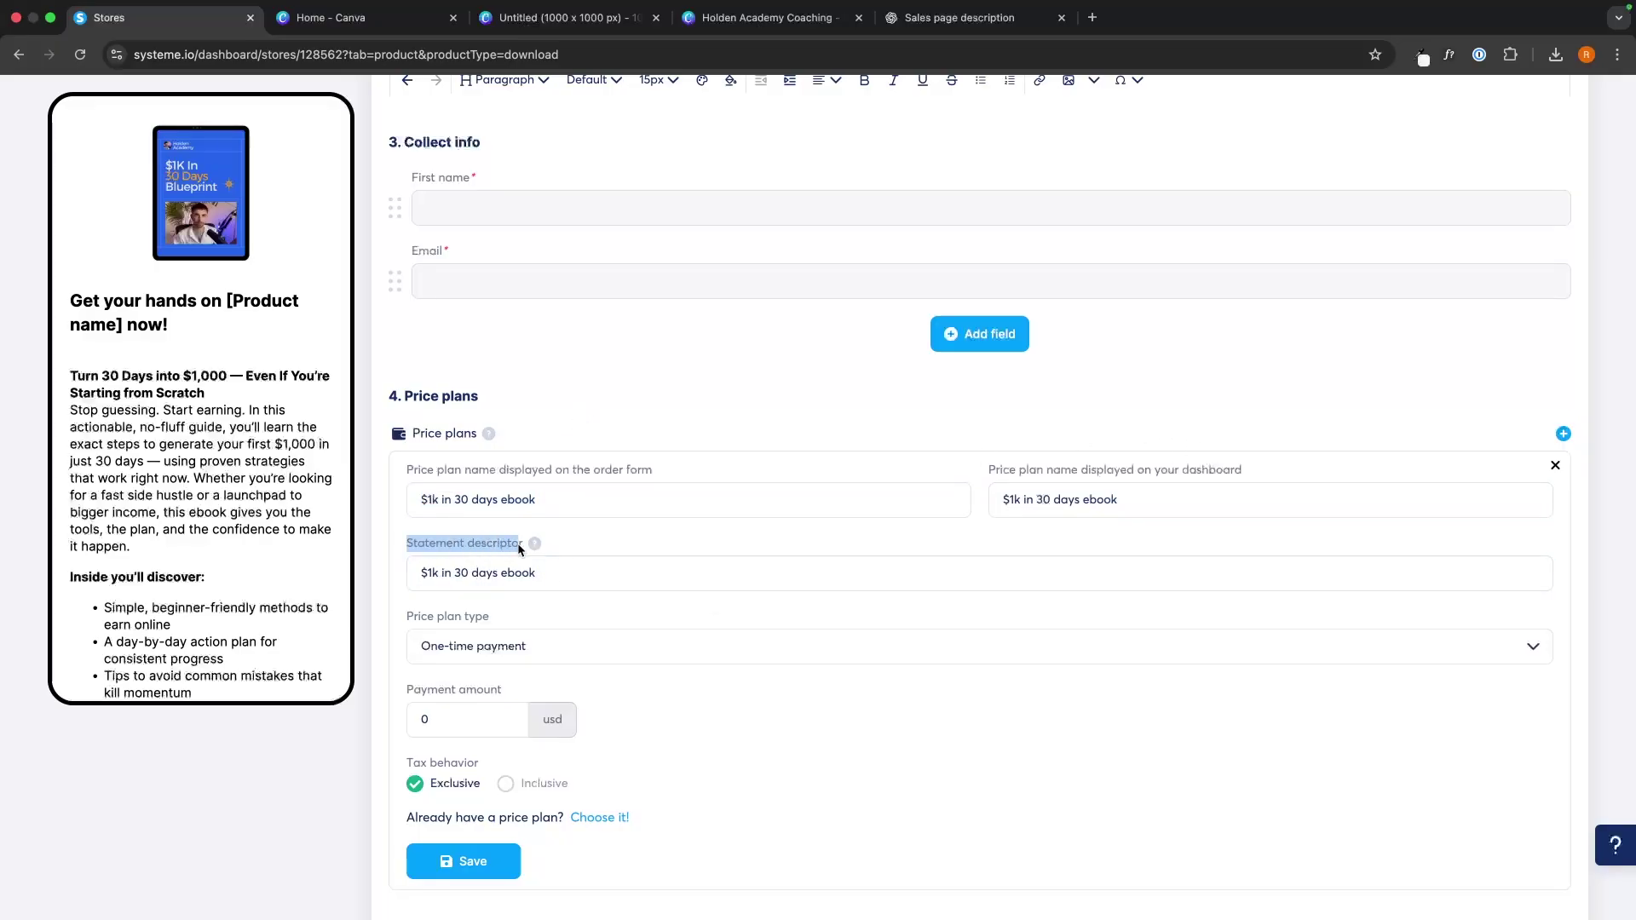
left_click(550, 546)
scroll(590, 605, "down", 2)
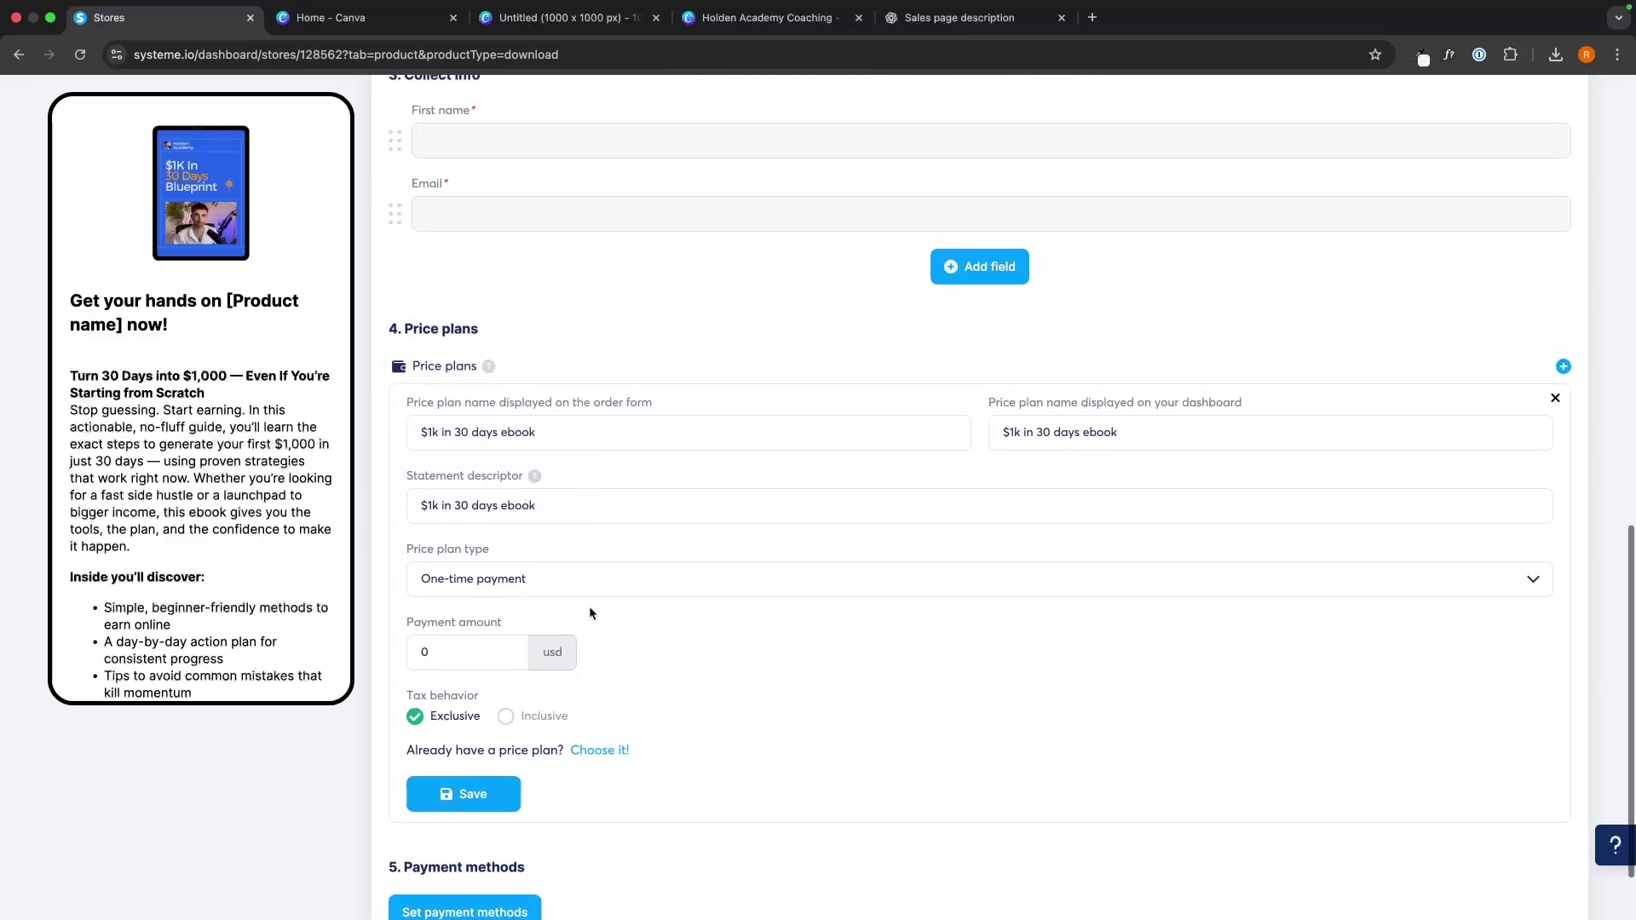
Keep the price plan as a one-time payment, set its amount to 19 usd and save the plan
left_click(559, 572)
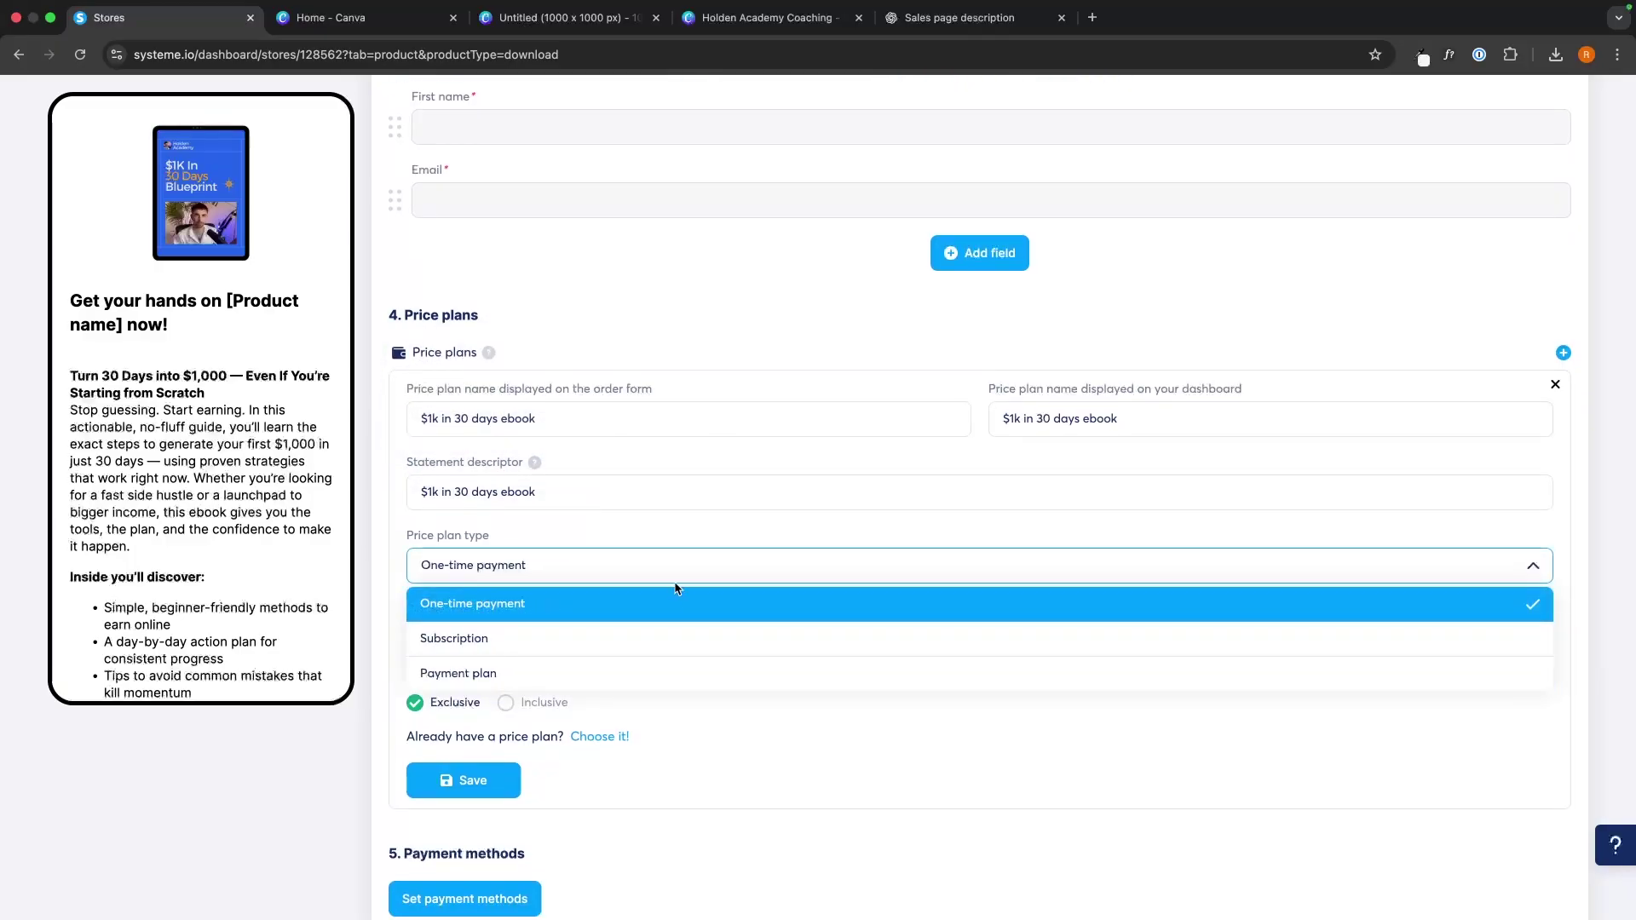
left_click(657, 539)
left_click(490, 645)
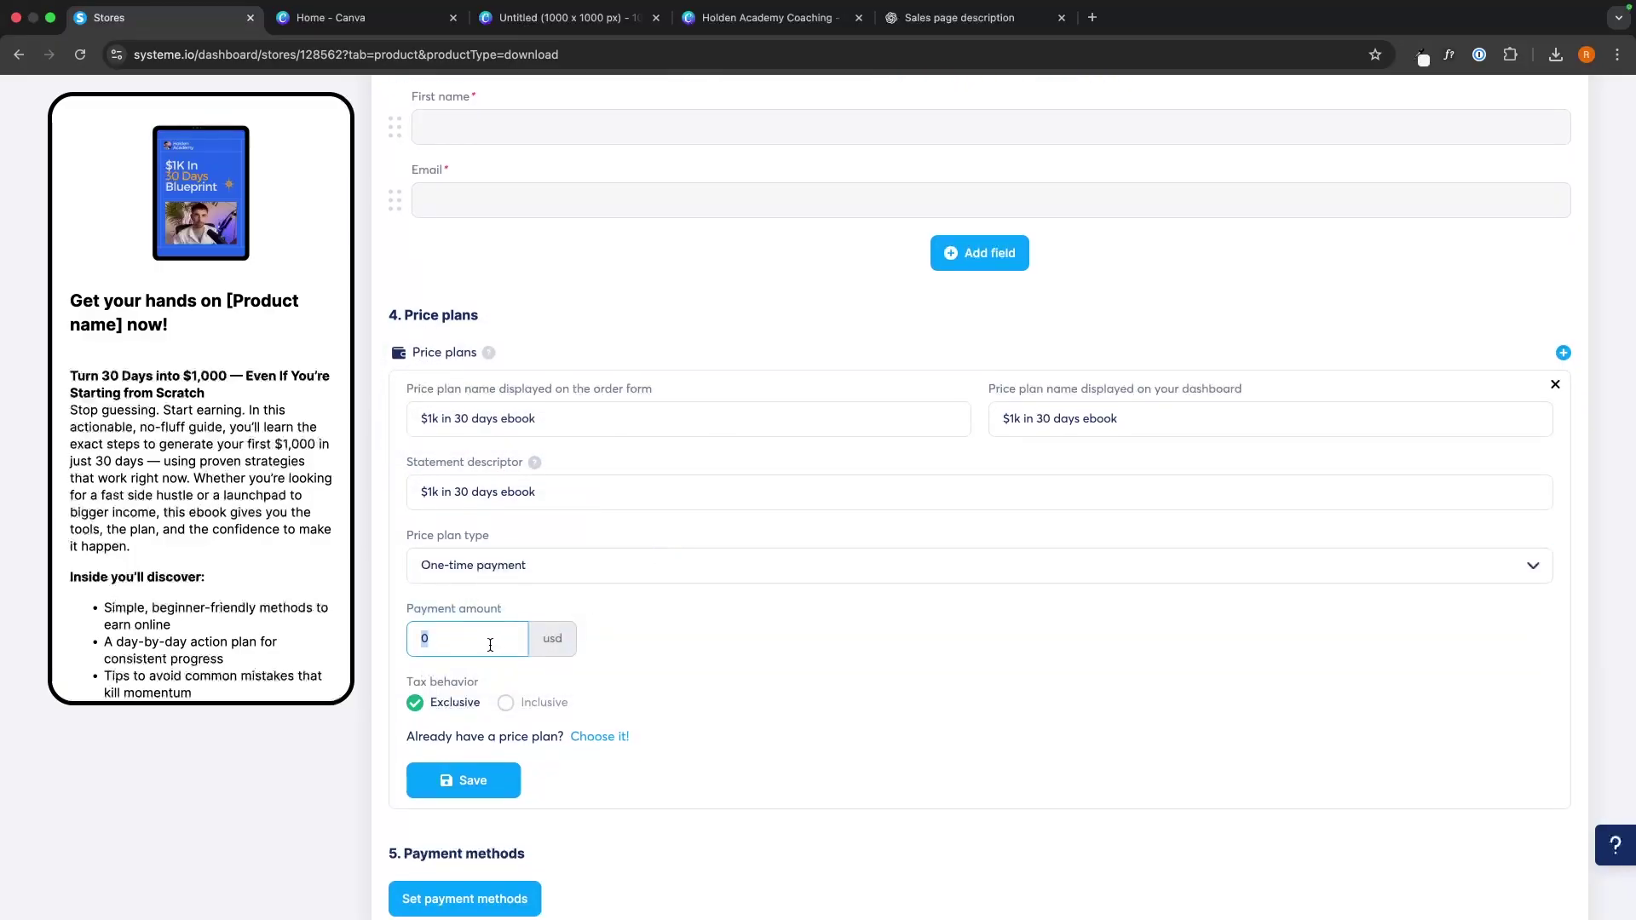
type("19")
left_click(476, 780)
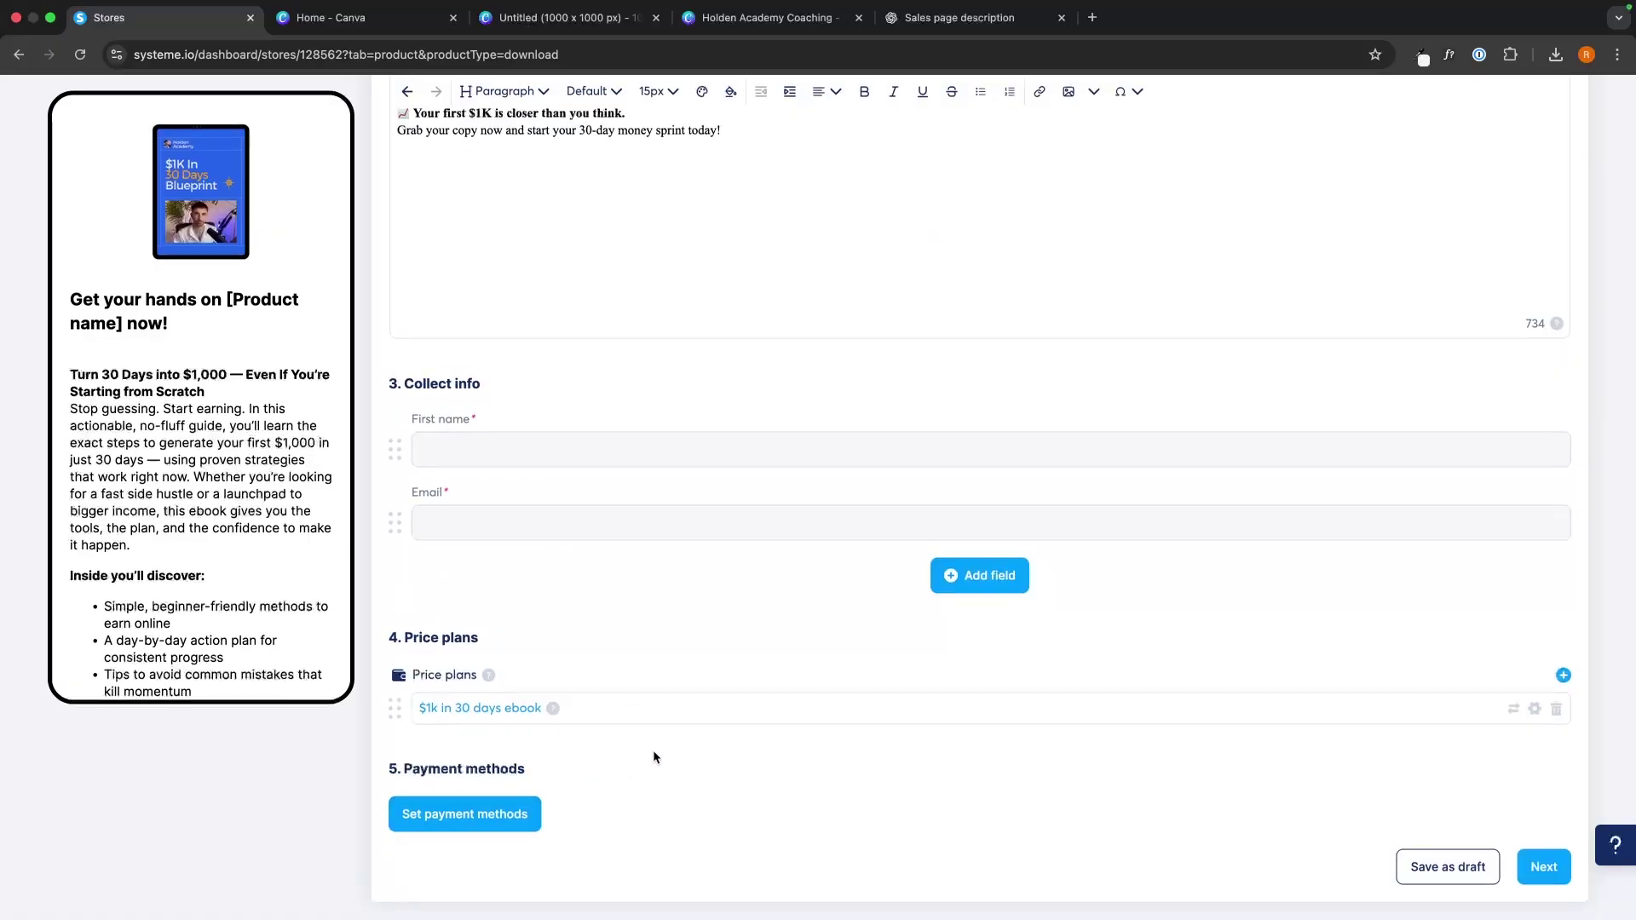
Save the payment methods as U.S. Dollar with Stripe credit cards, Apple Pay and PayPal, and publish the digital download with its default thank-you page
left_click(503, 814)
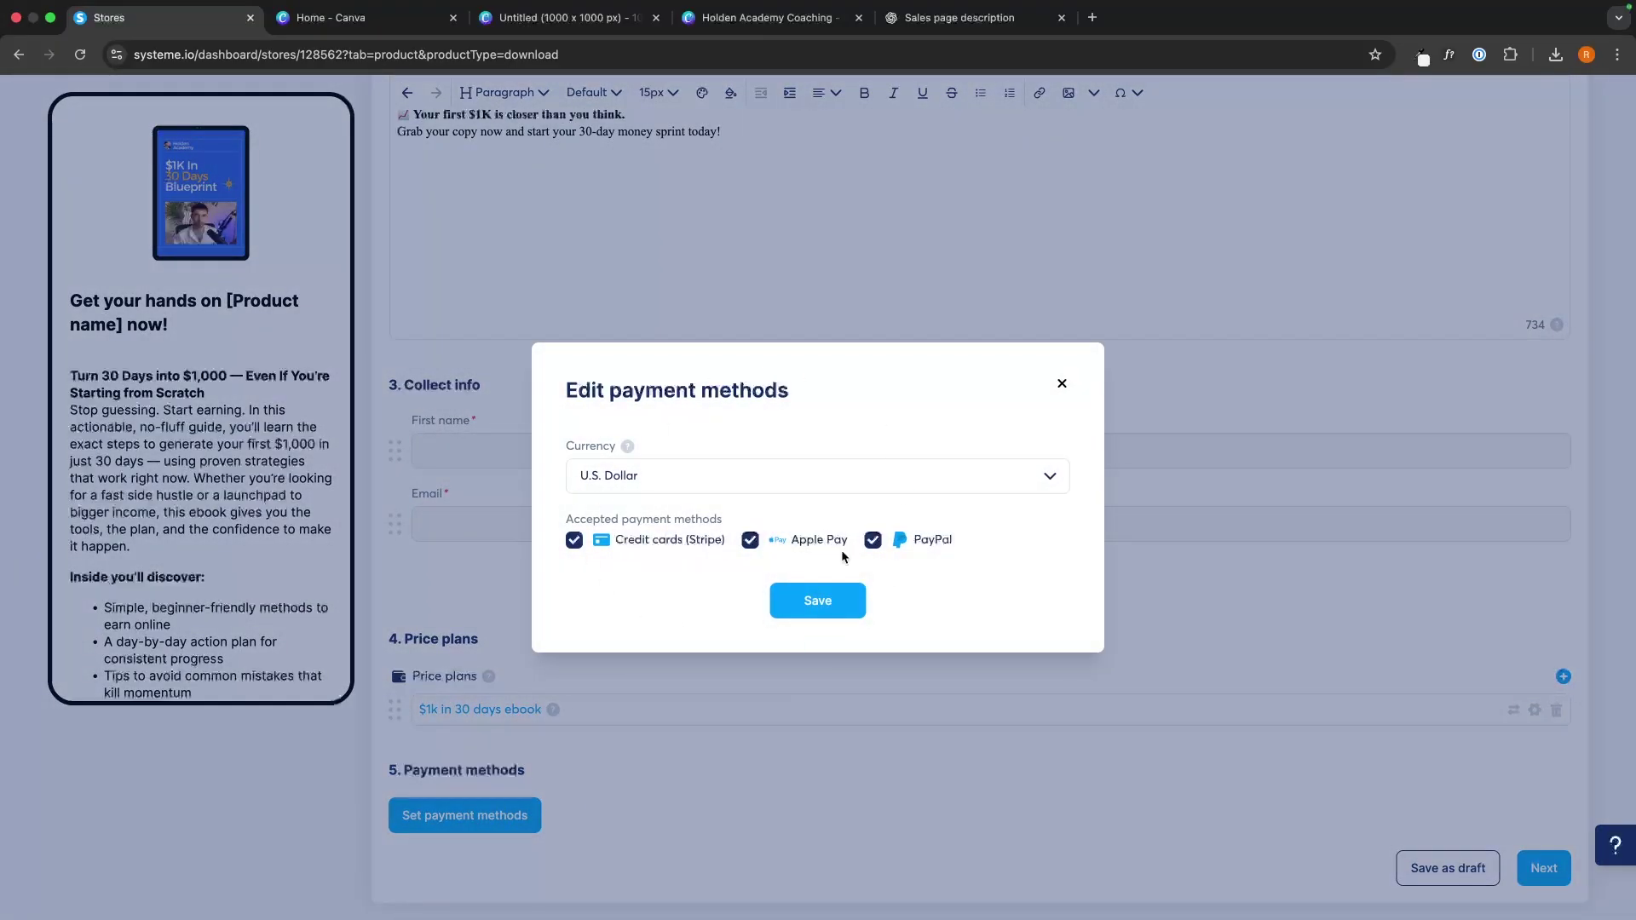
left_click(818, 601)
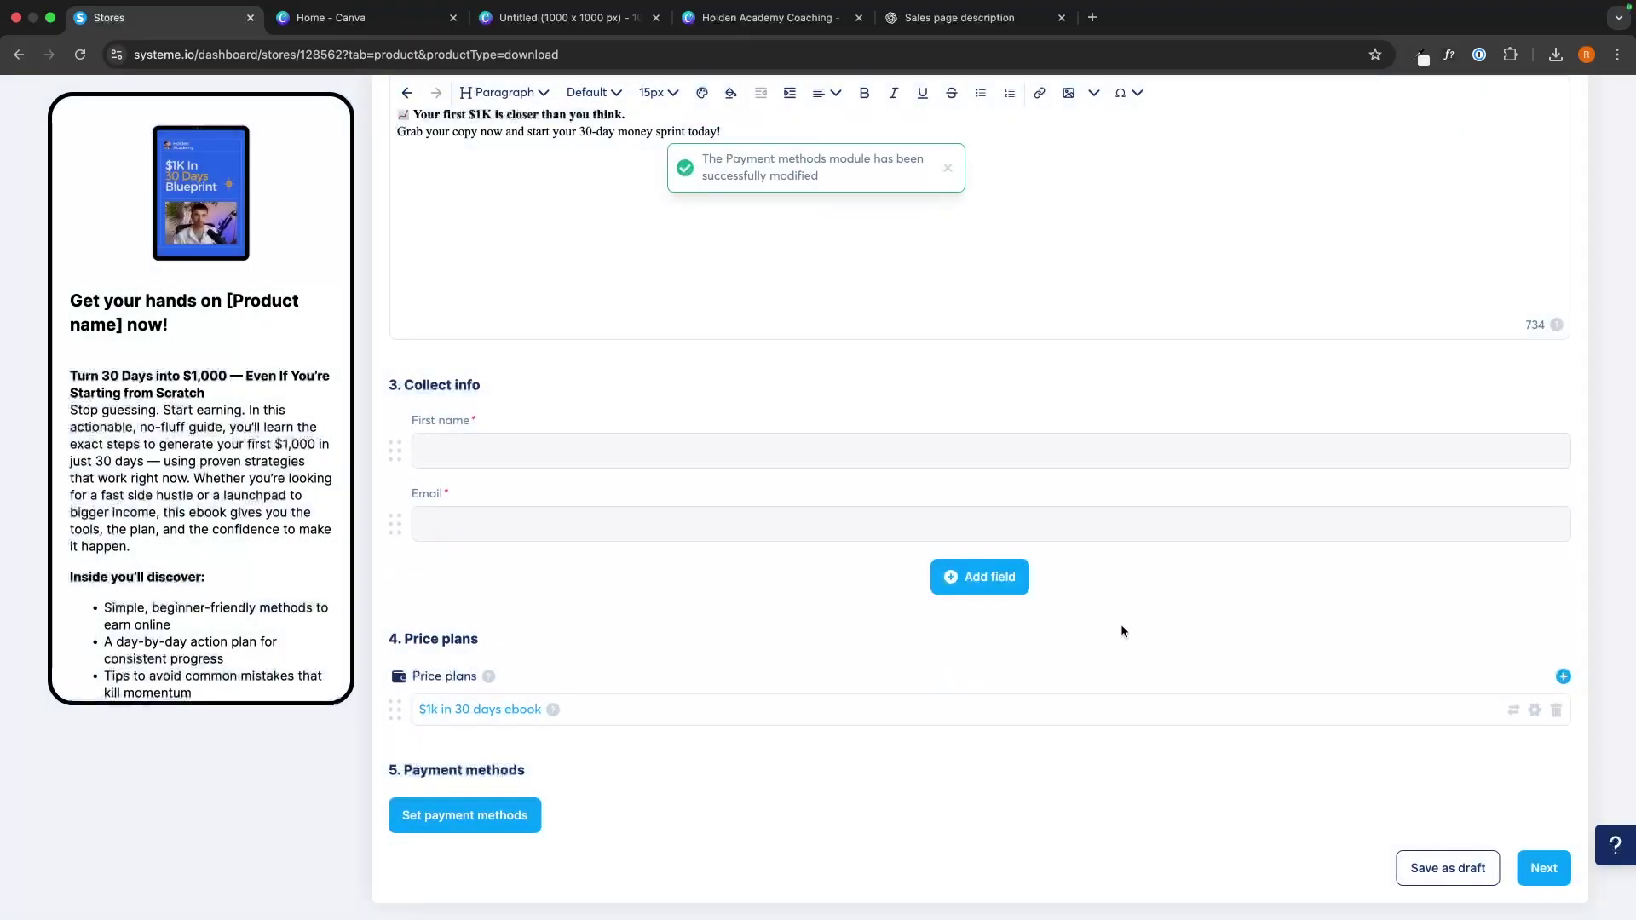
left_click(1543, 868)
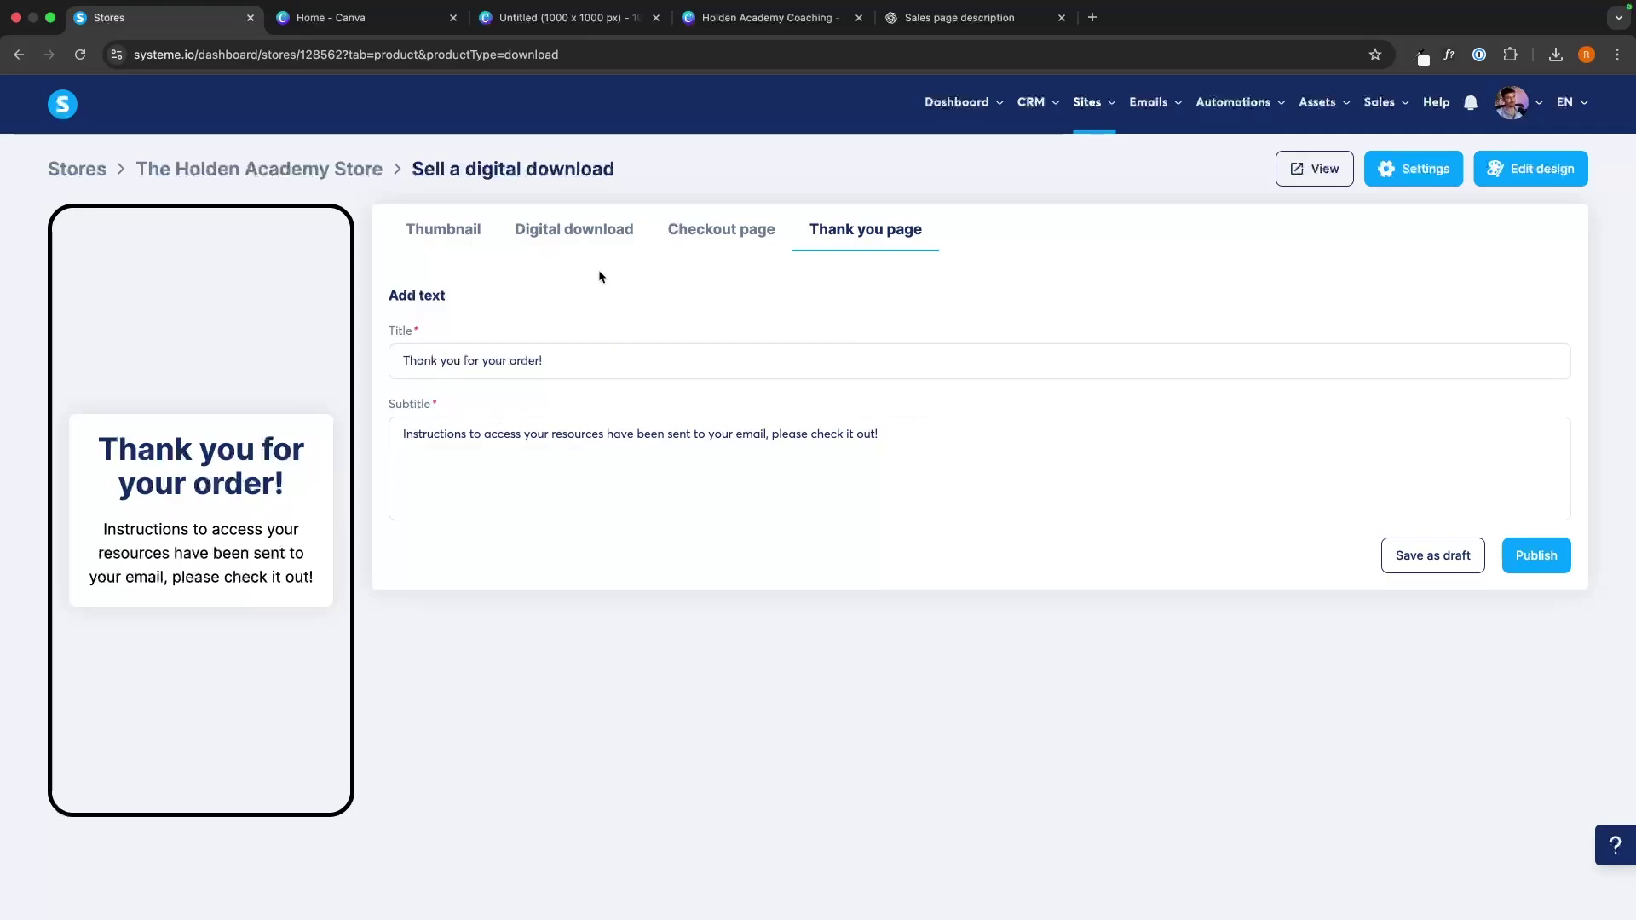
left_click(1542, 551)
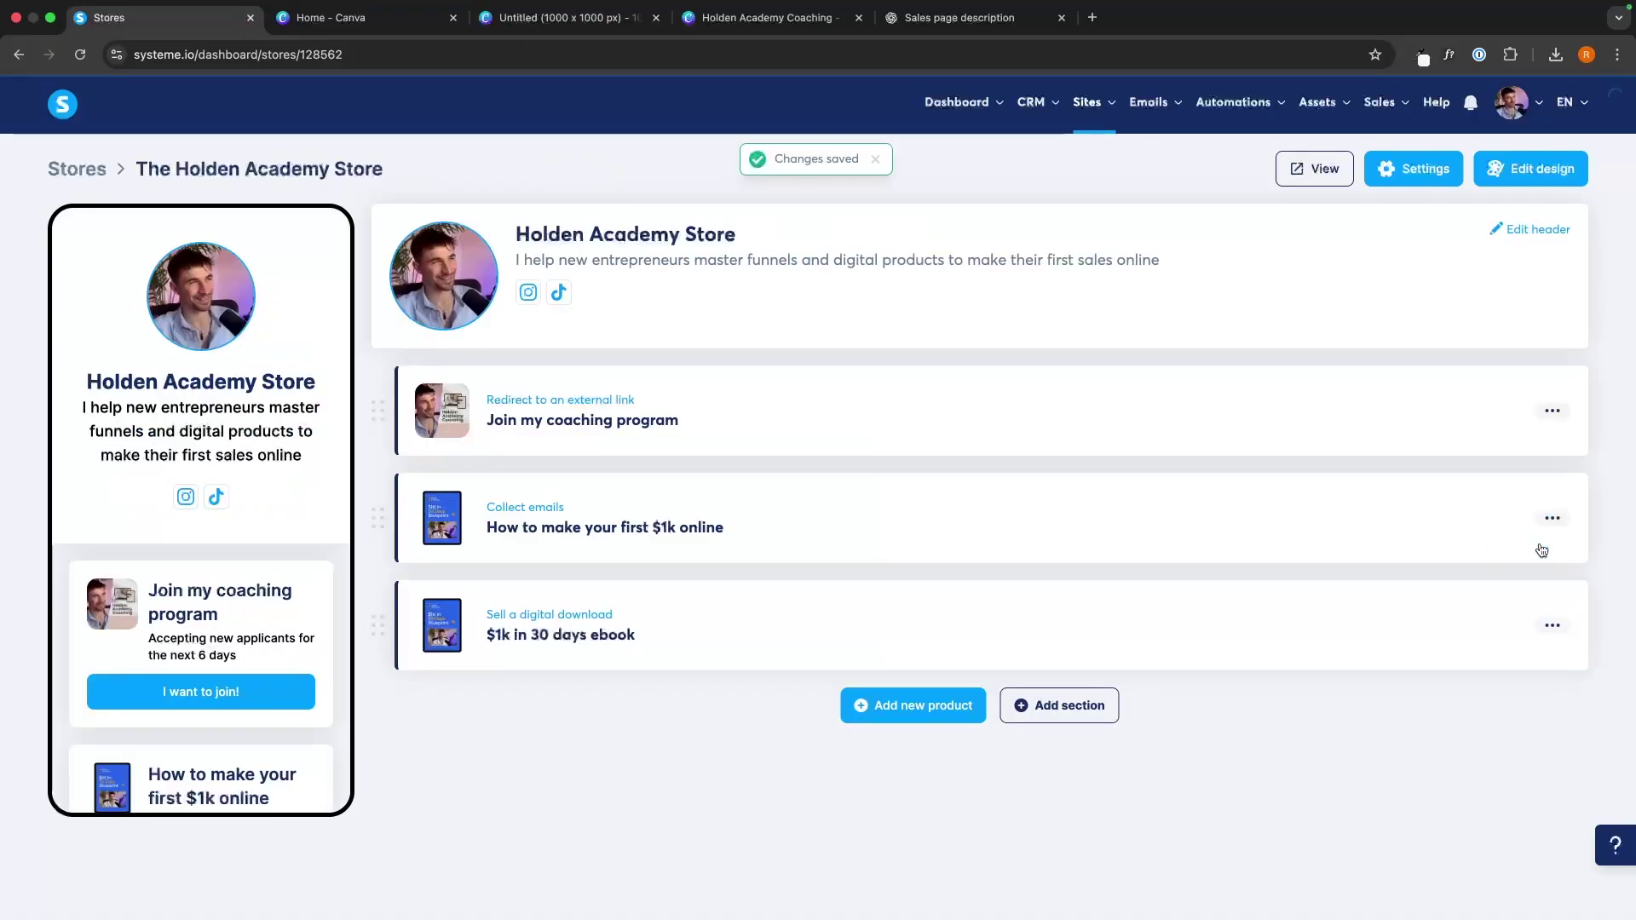
scroll(253, 548, "down", 5)
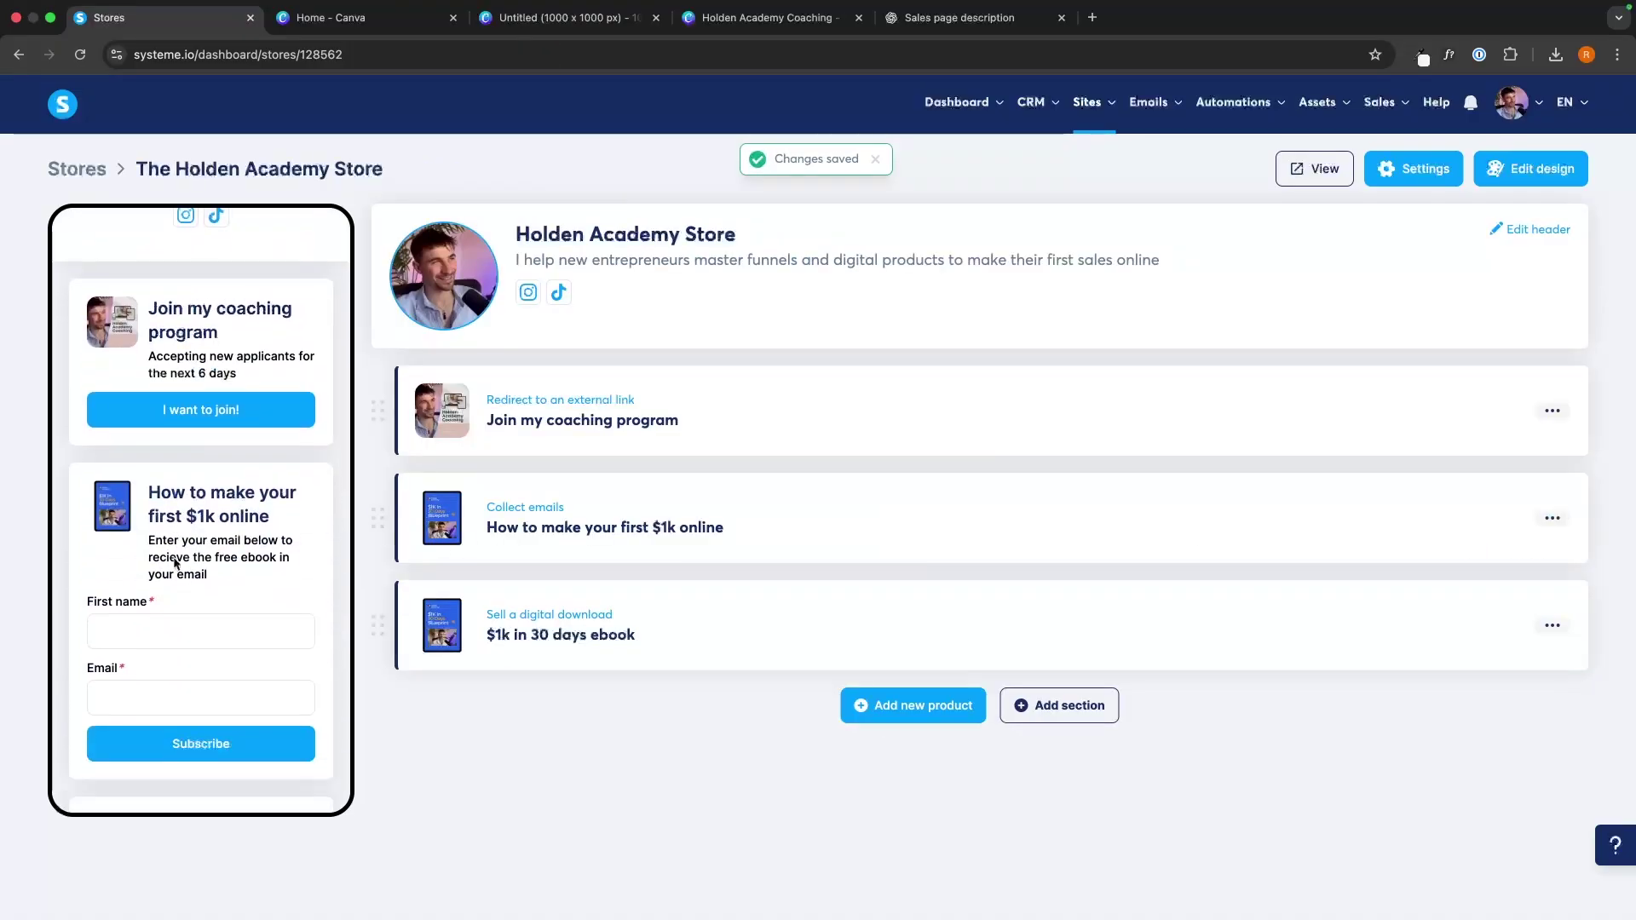
Examine the setup sections of a new course product, from course type to options, and return to the store without saving it
left_click(912, 705)
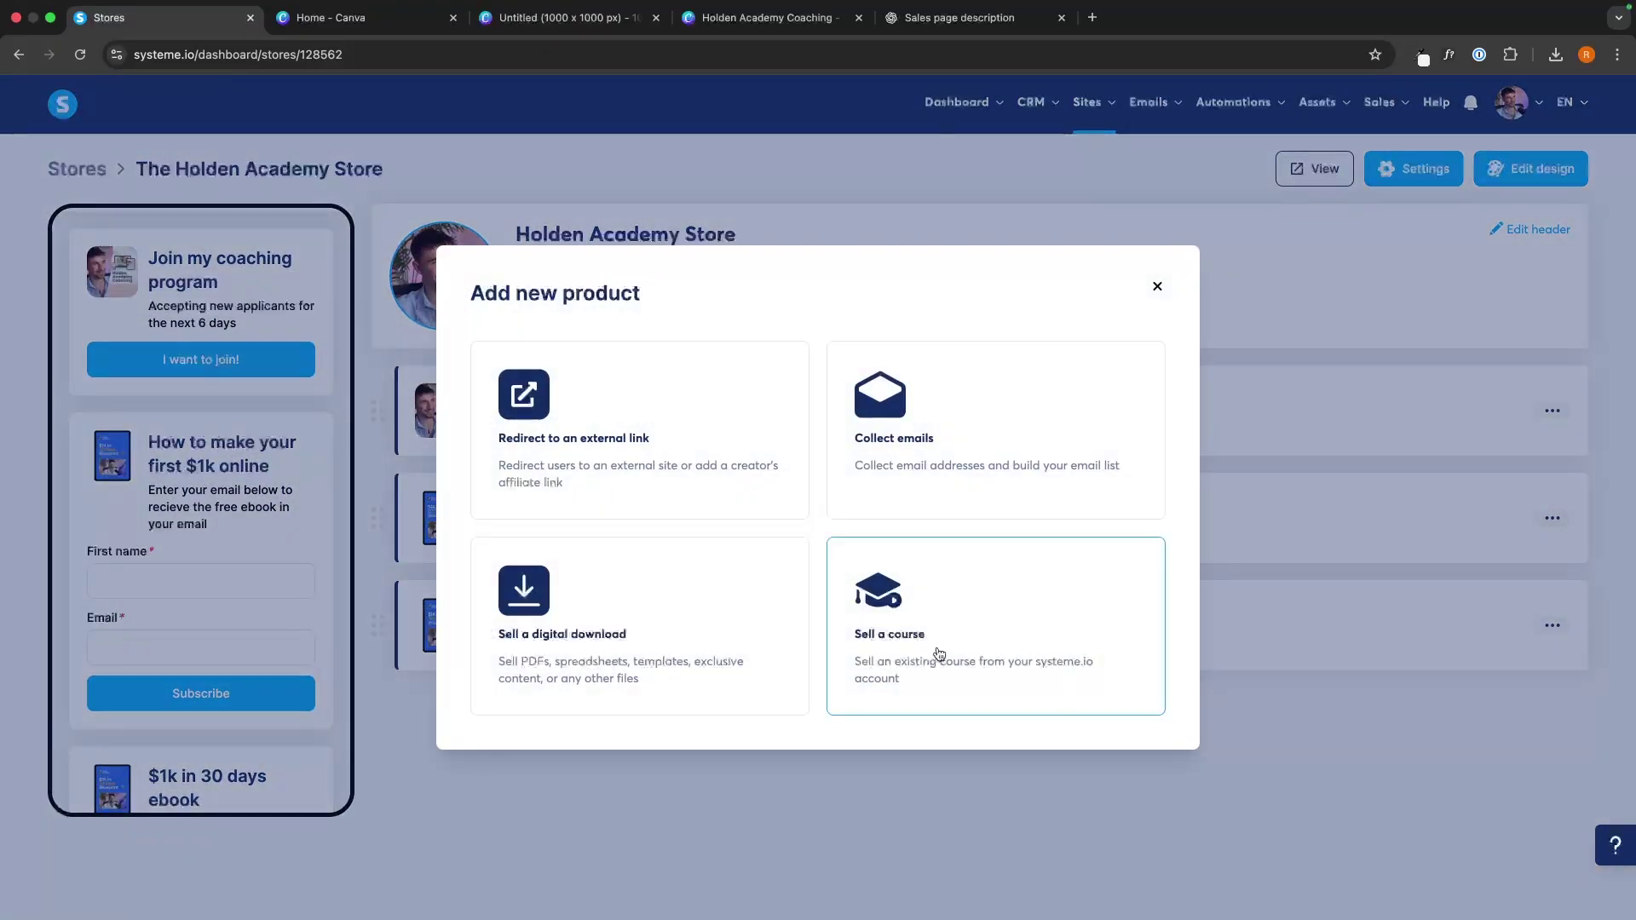
left_click(943, 660)
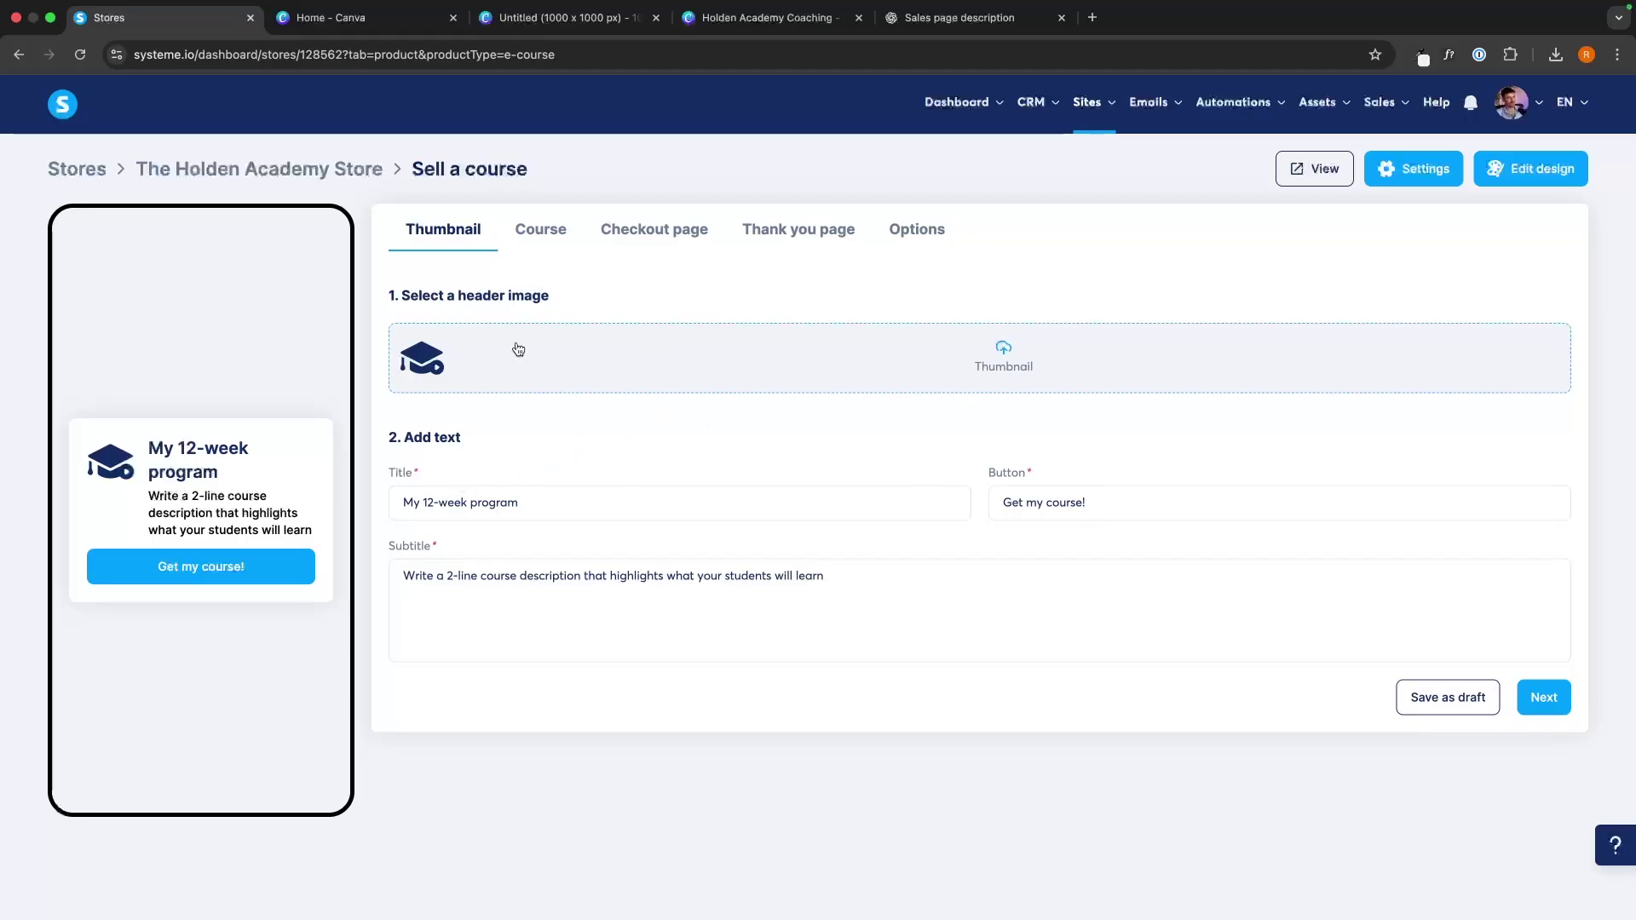
left_click(540, 242)
left_click(628, 232)
left_click(565, 247)
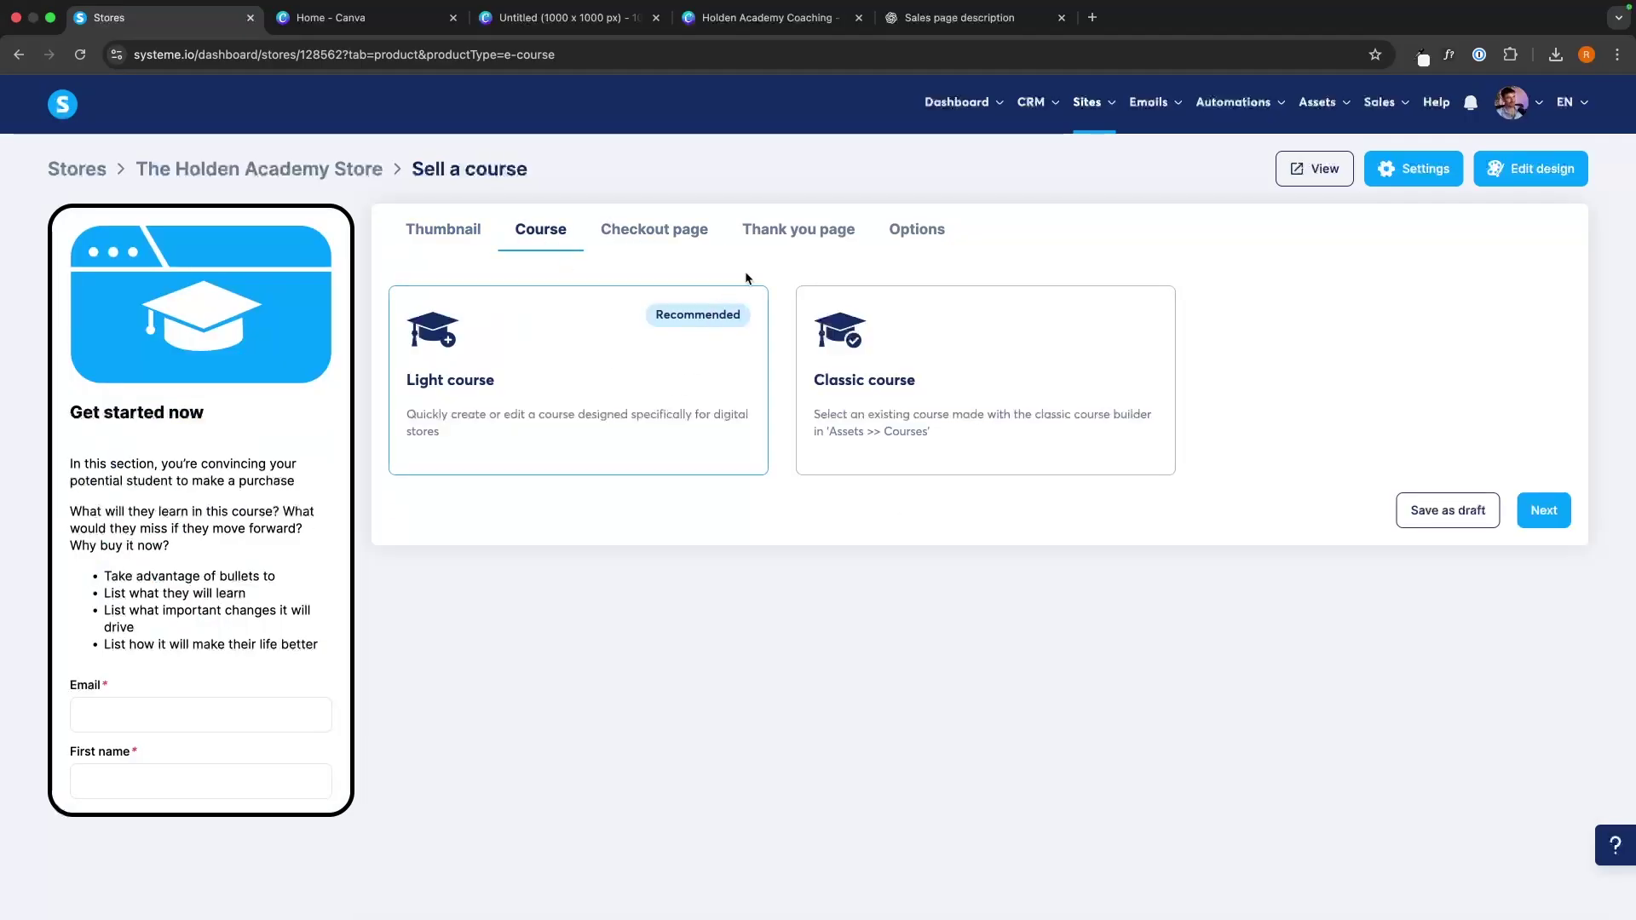
left_click(707, 231)
left_click(805, 230)
left_click(921, 229)
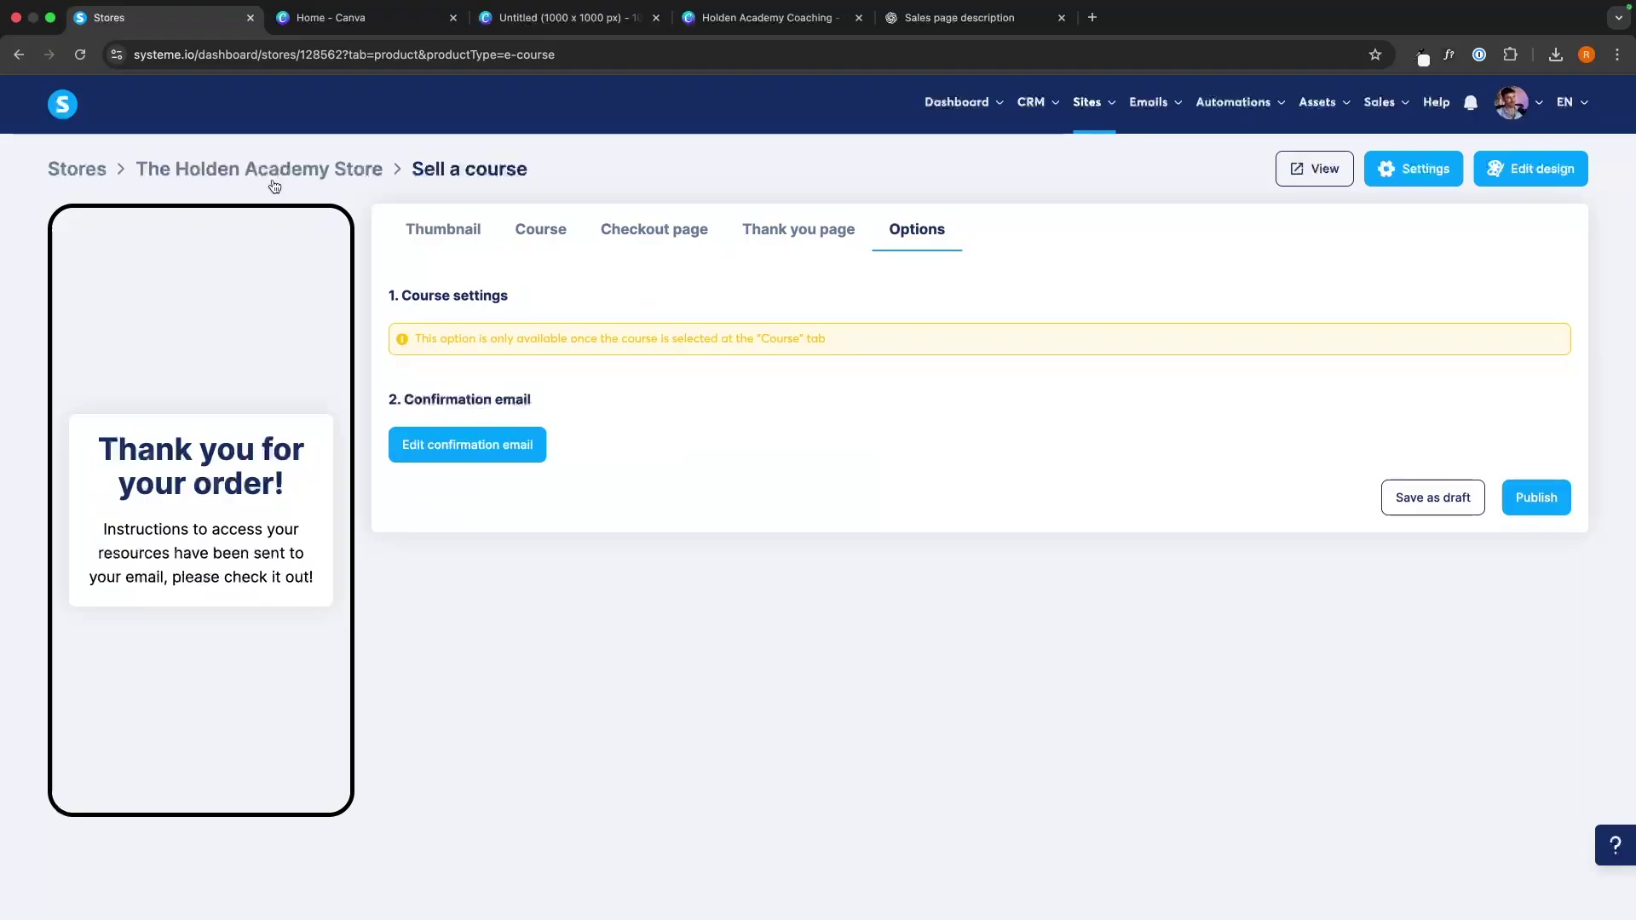
left_click(281, 169)
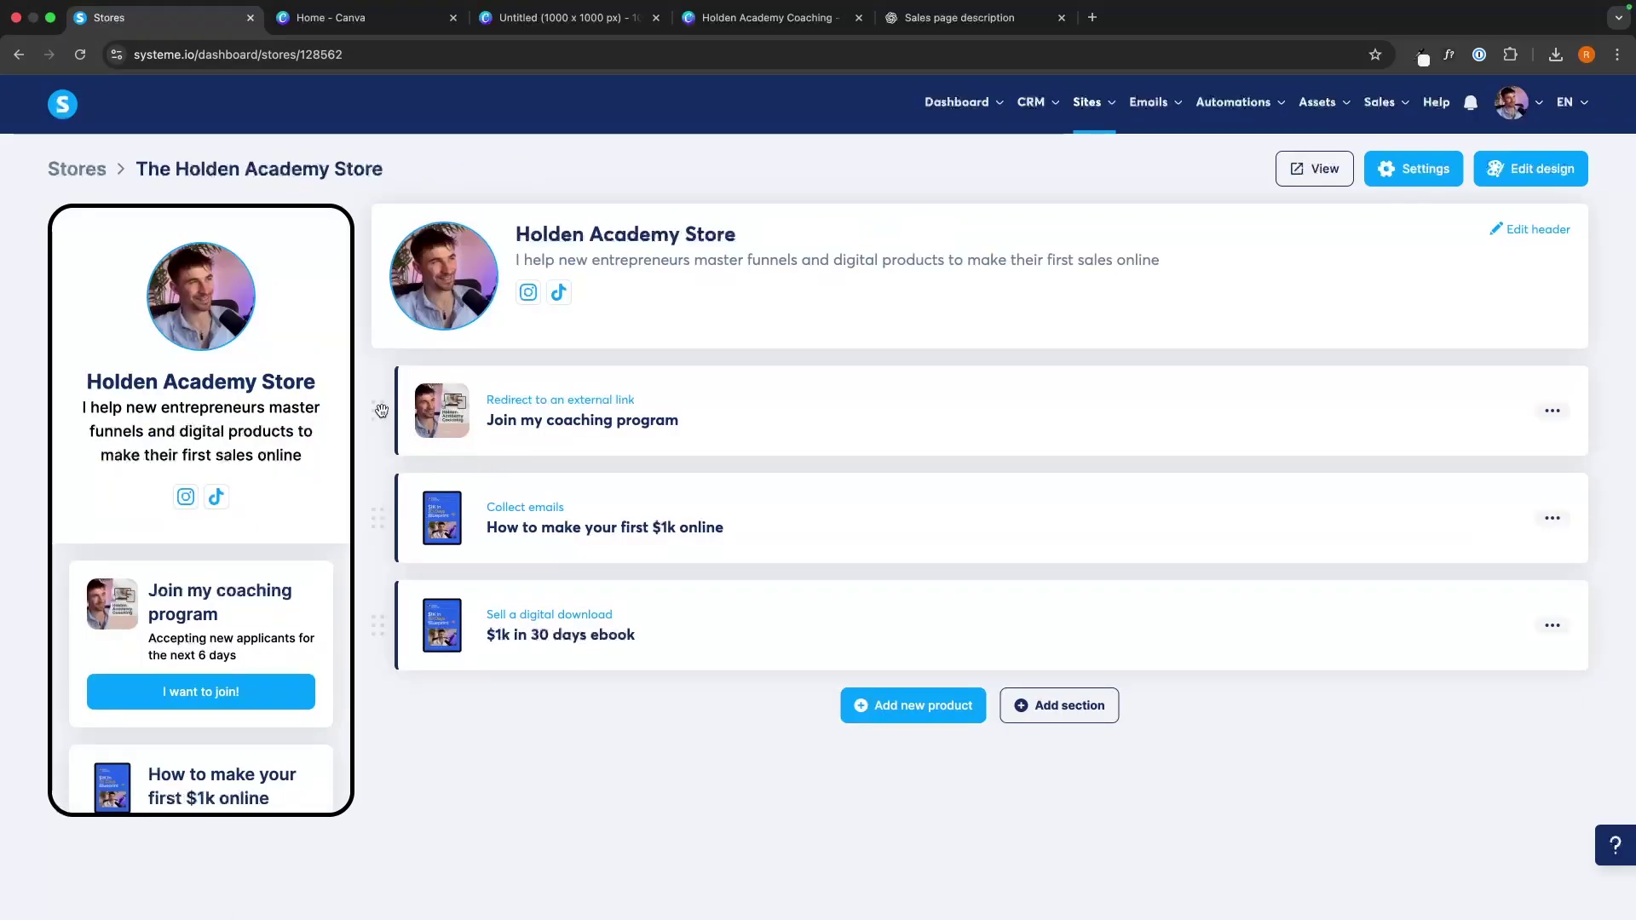
Reorder the store's products so the $1k in 30 days ebook is first, the email-collecting offer second and the coaching program last
left_click_drag(375, 630, 391, 417)
left_click_drag(381, 621, 380, 497)
scroll(201, 652, "down", 3)
scroll(201, 653, "down", 4)
scroll(230, 610, "up", 7)
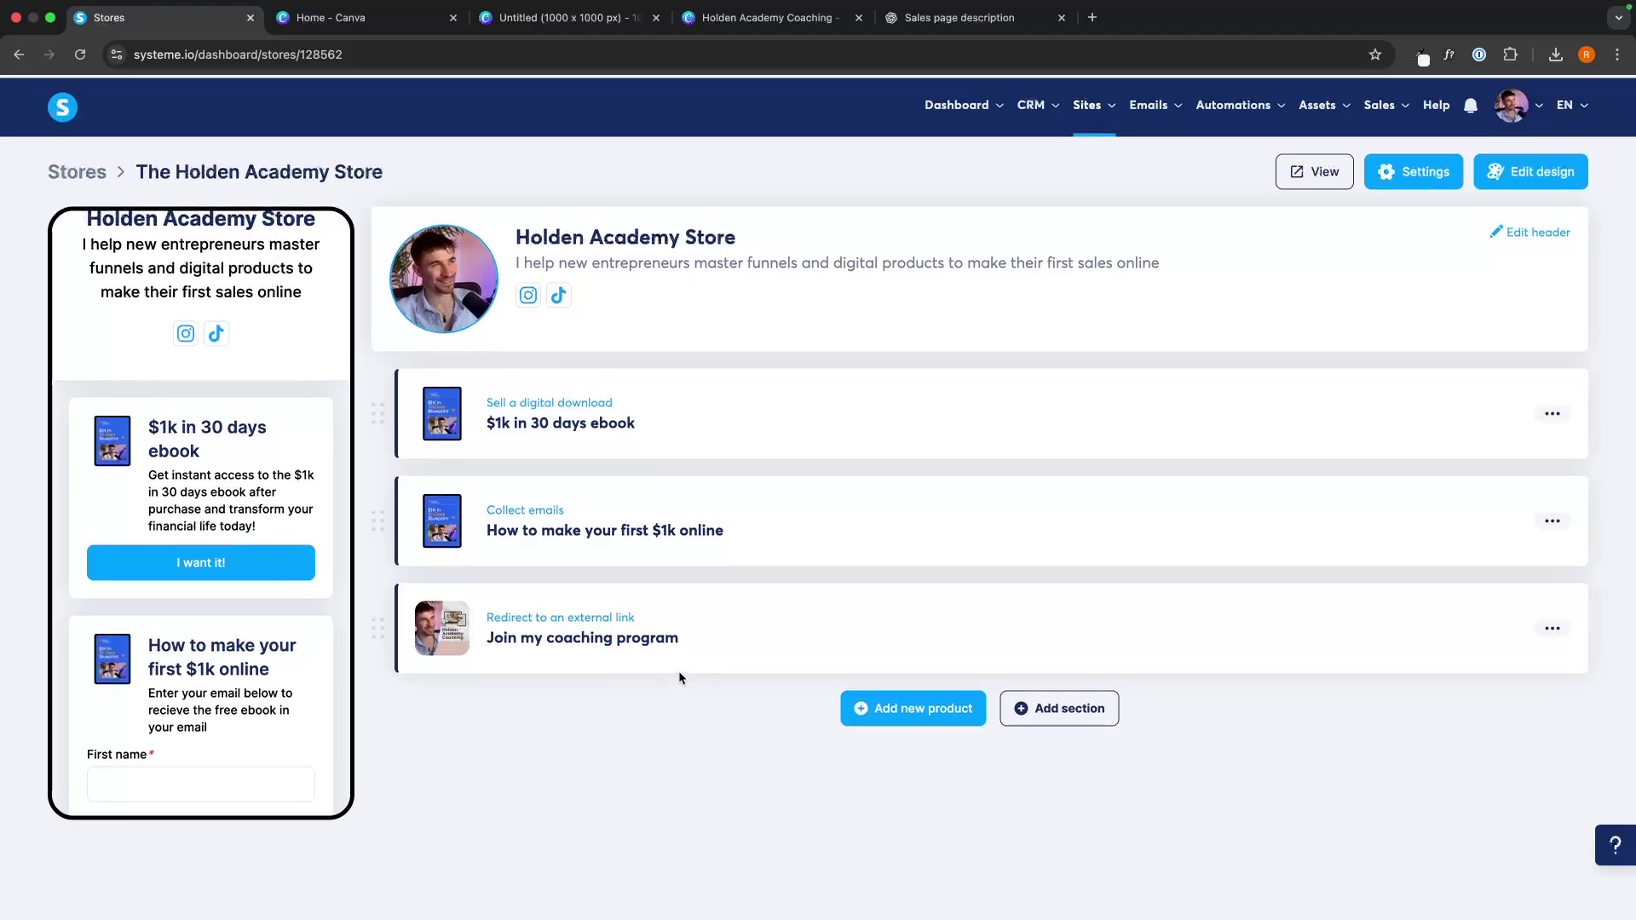
Compare several design themes on the store preview and apply the cream theme with orange accents
left_click(1539, 179)
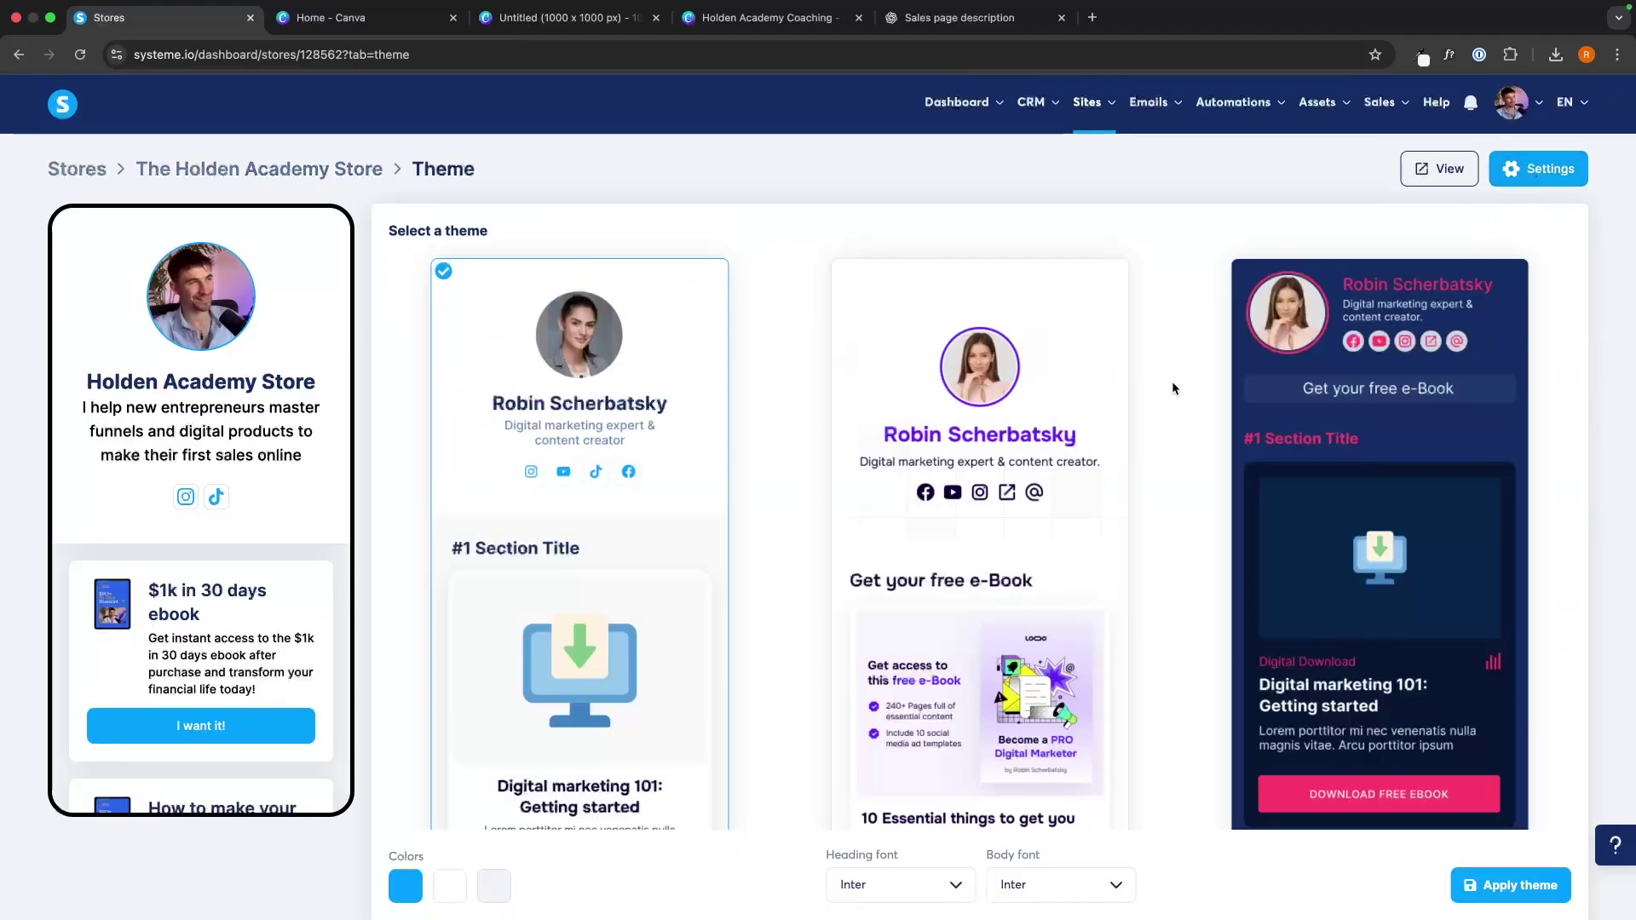
left_click(993, 493)
left_click(1297, 497)
scroll(1297, 497, "down", 1)
scroll(1297, 497, "down", 4)
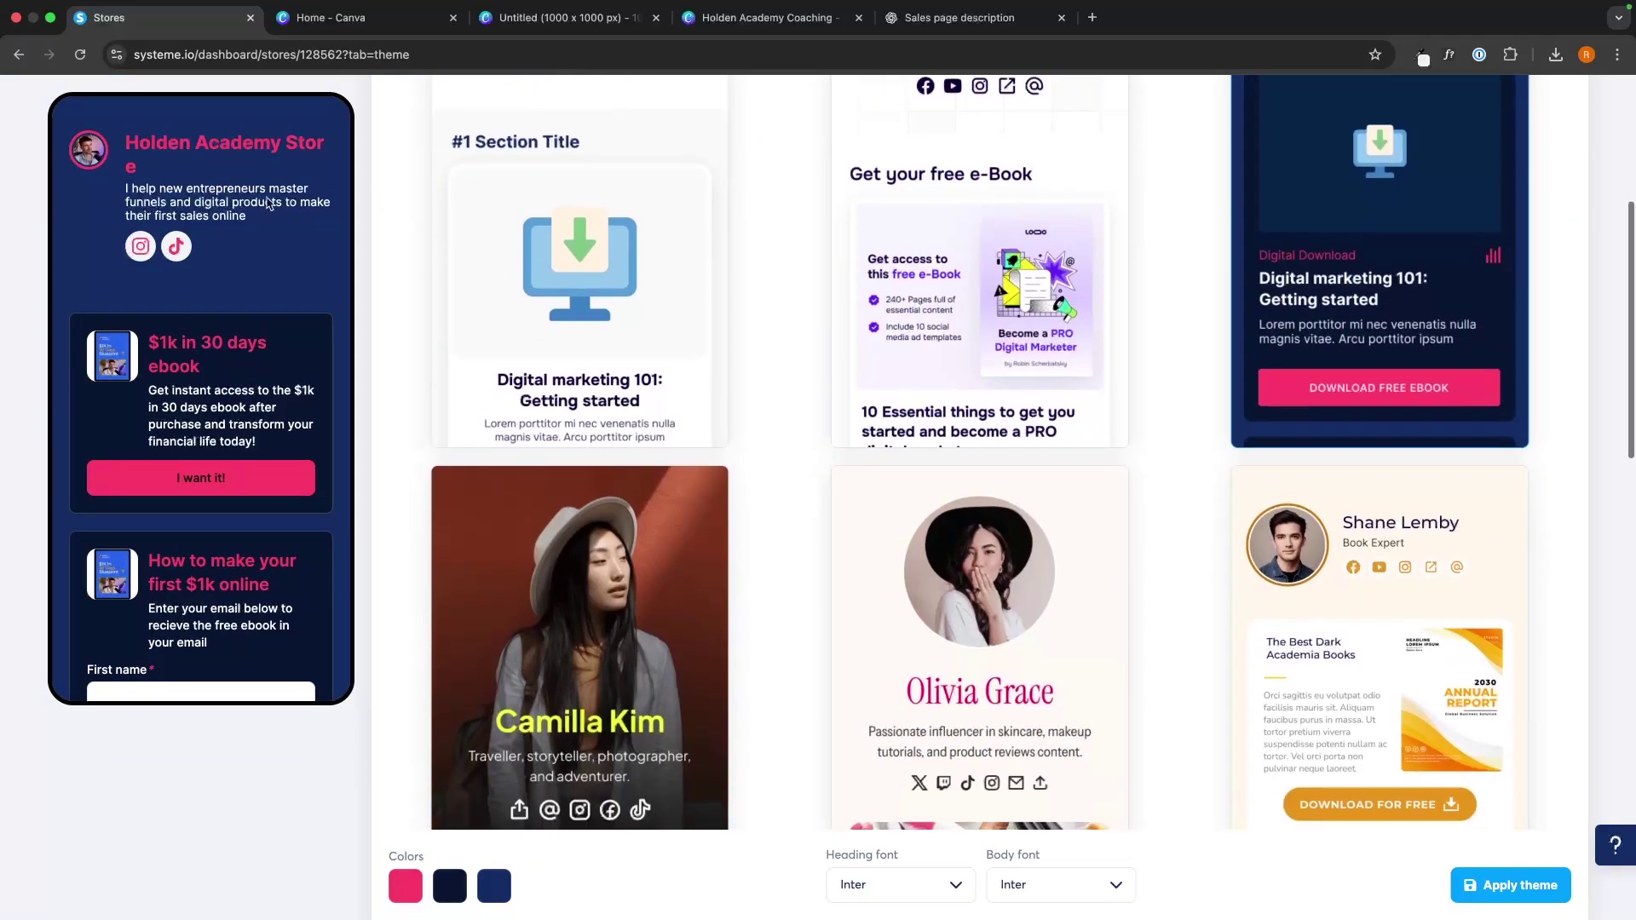
scroll(1347, 521, "down", 2)
left_click(1348, 521)
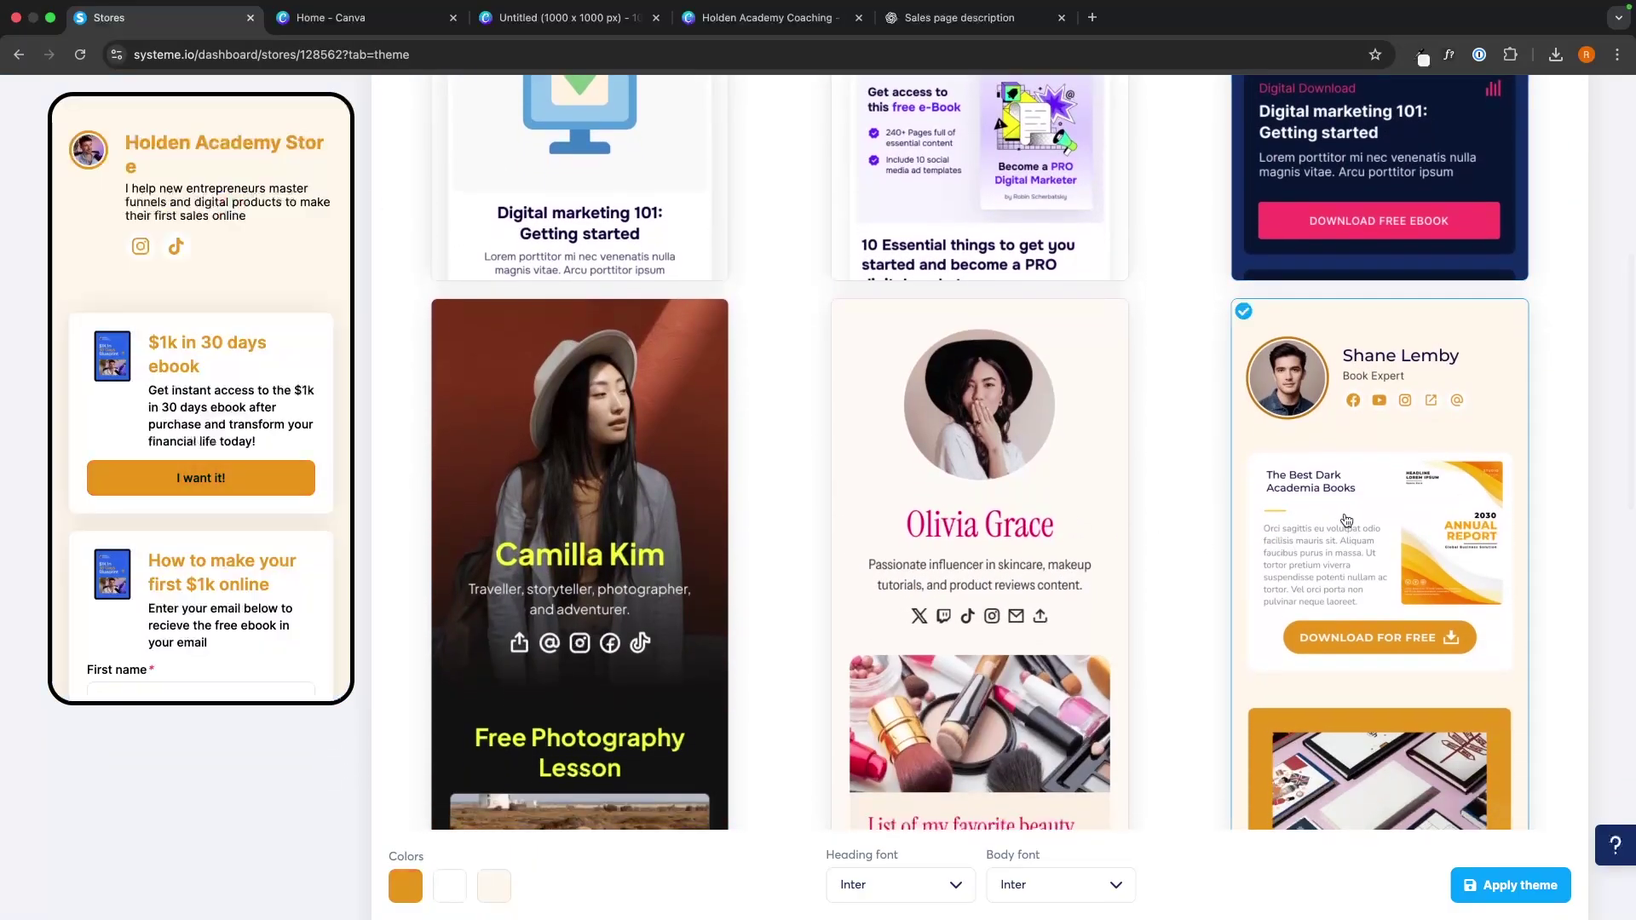
scroll(1099, 515, "down", 1)
scroll(1099, 515, "down", 1)
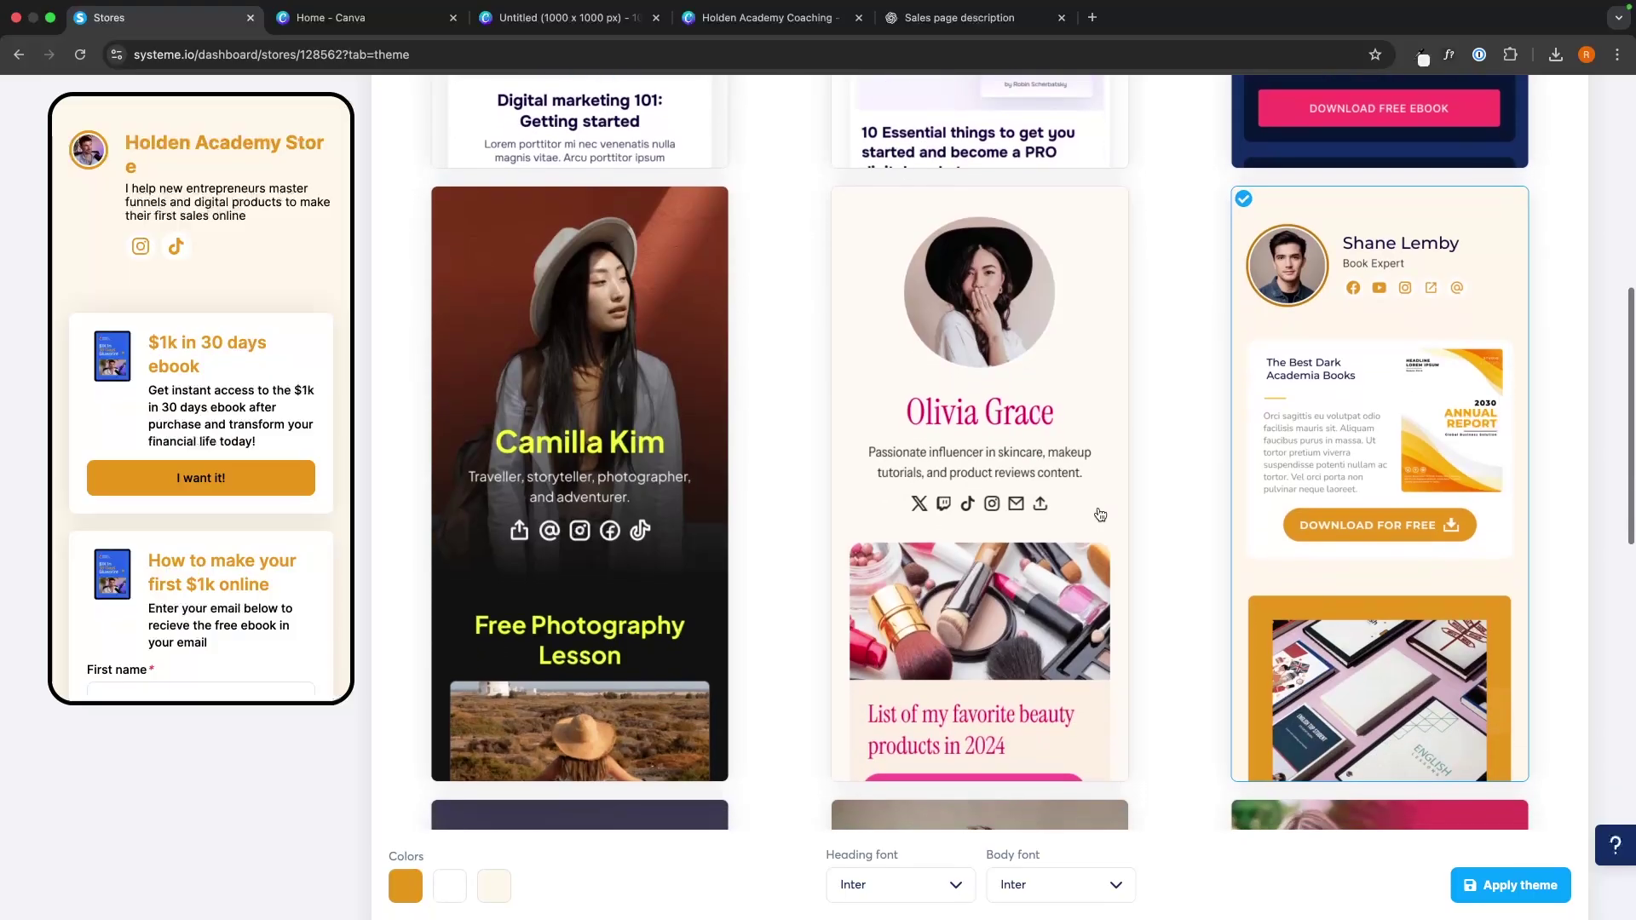
left_click(1472, 875)
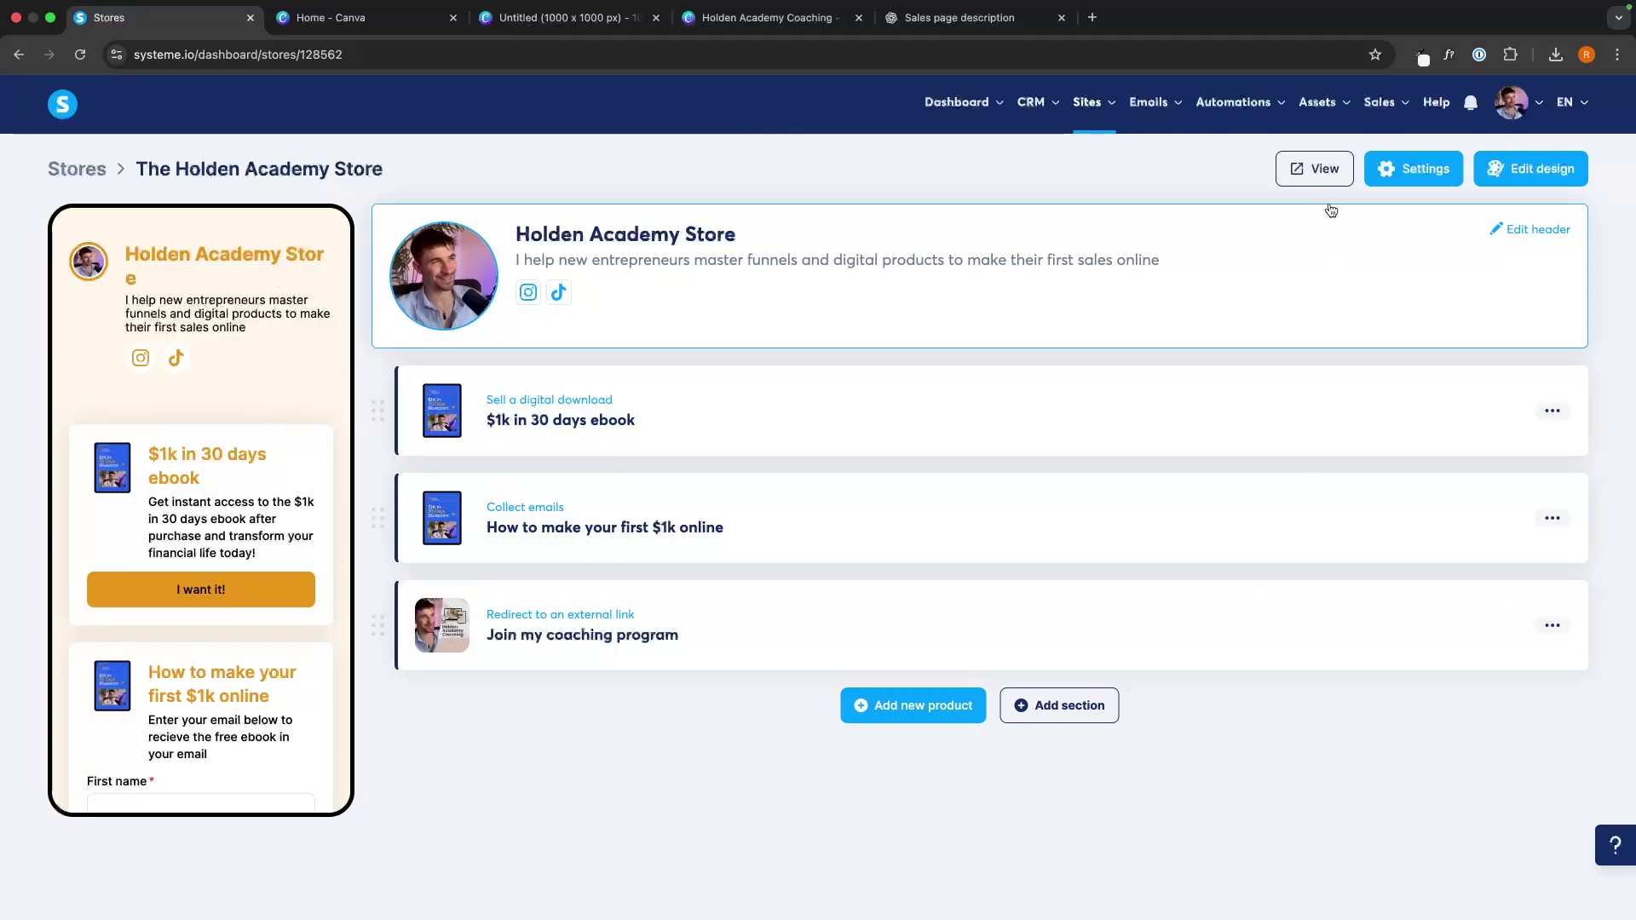
View the live store page and close it, then copy the home page URL from the stores list and open it in a new browser tab
left_click(1315, 169)
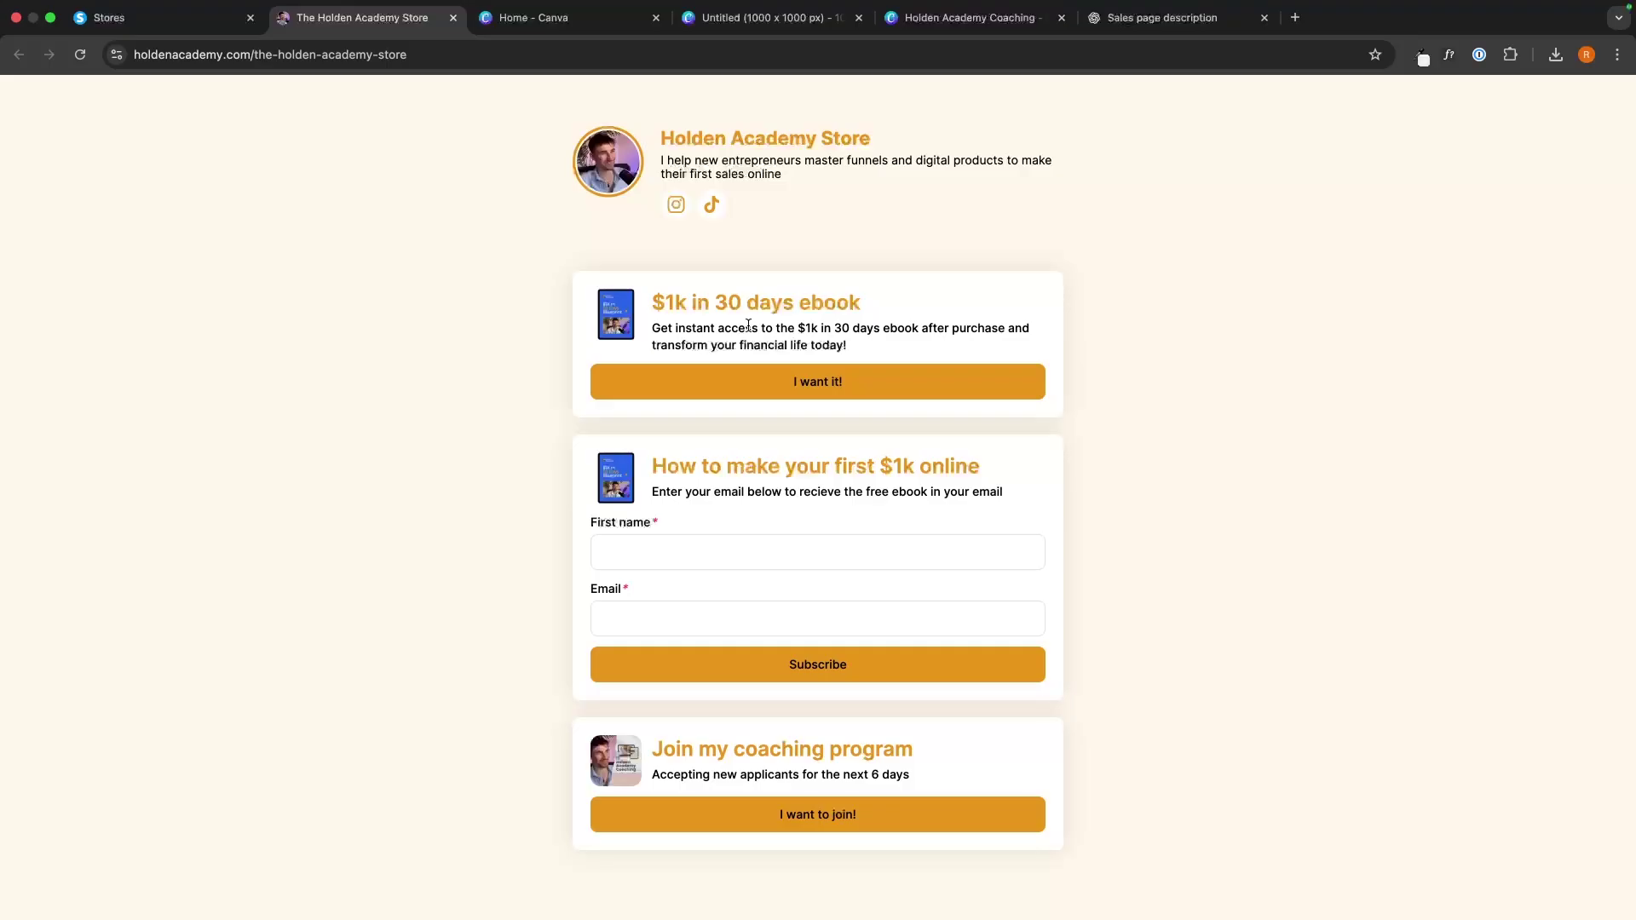
left_click(452, 17)
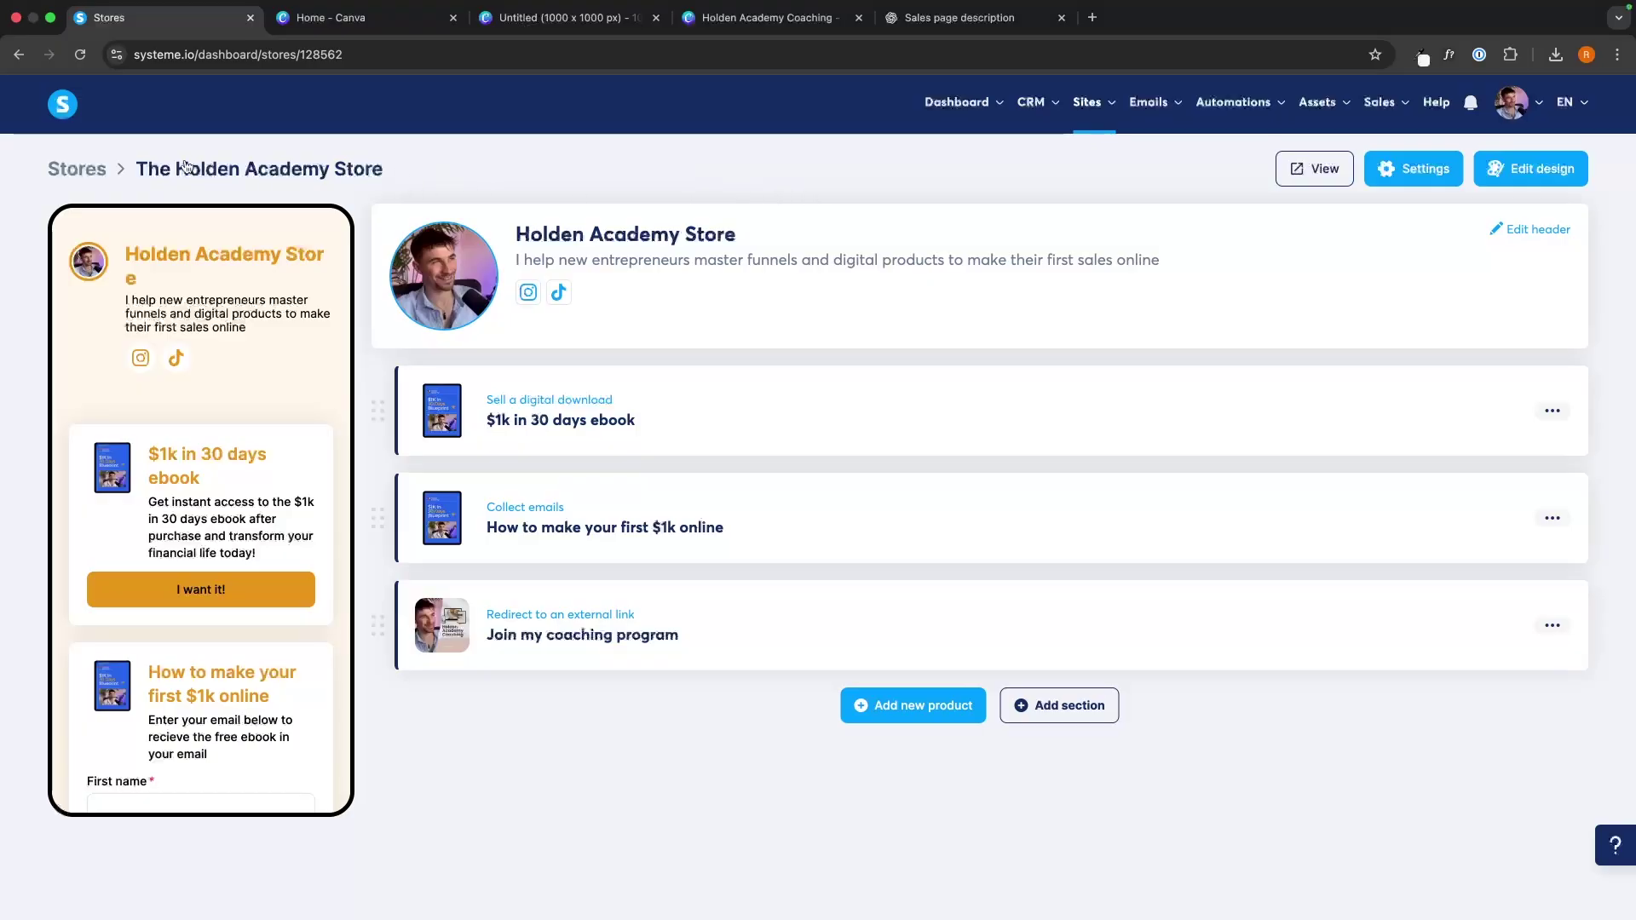
left_click(99, 168)
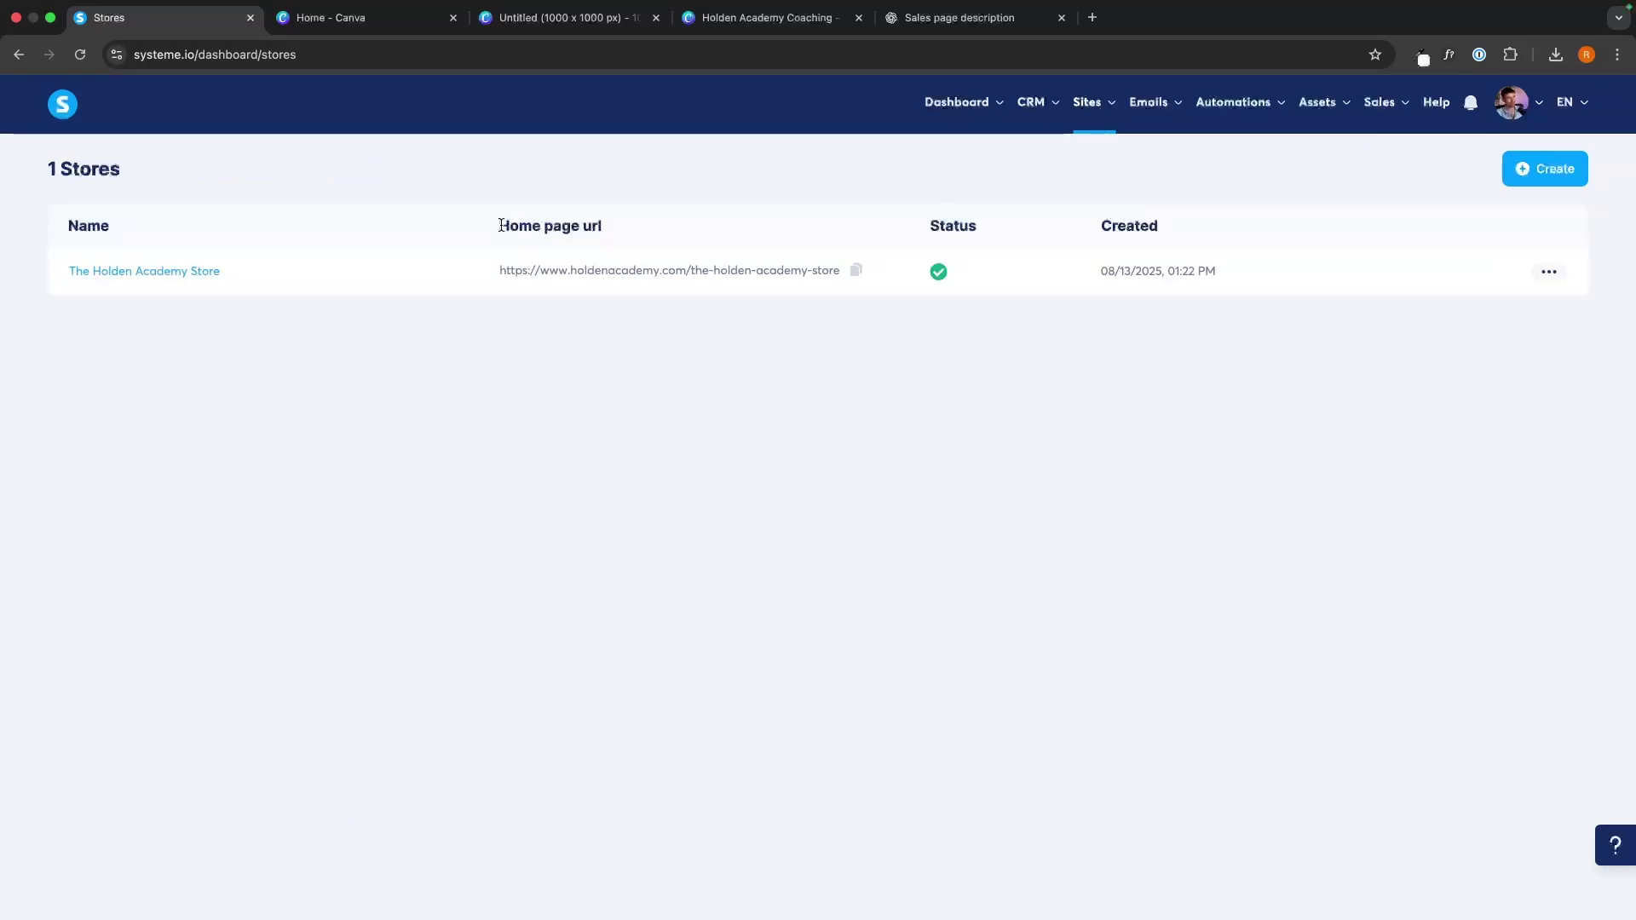
left_click(857, 271)
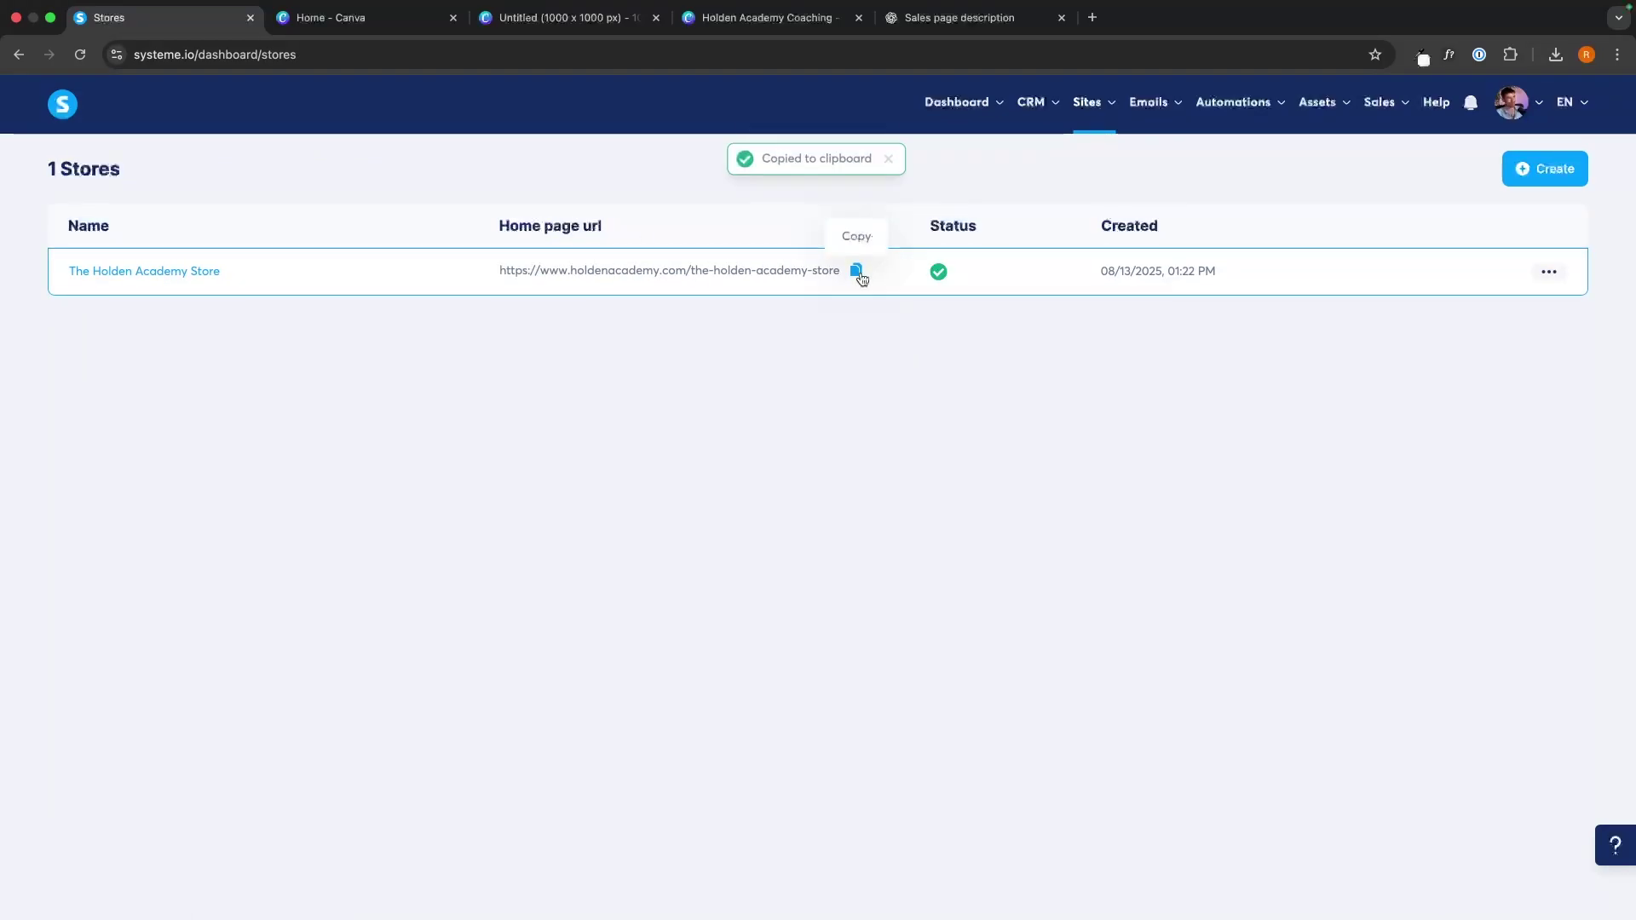
left_click(1091, 18)
key("super+v")
key("Return")
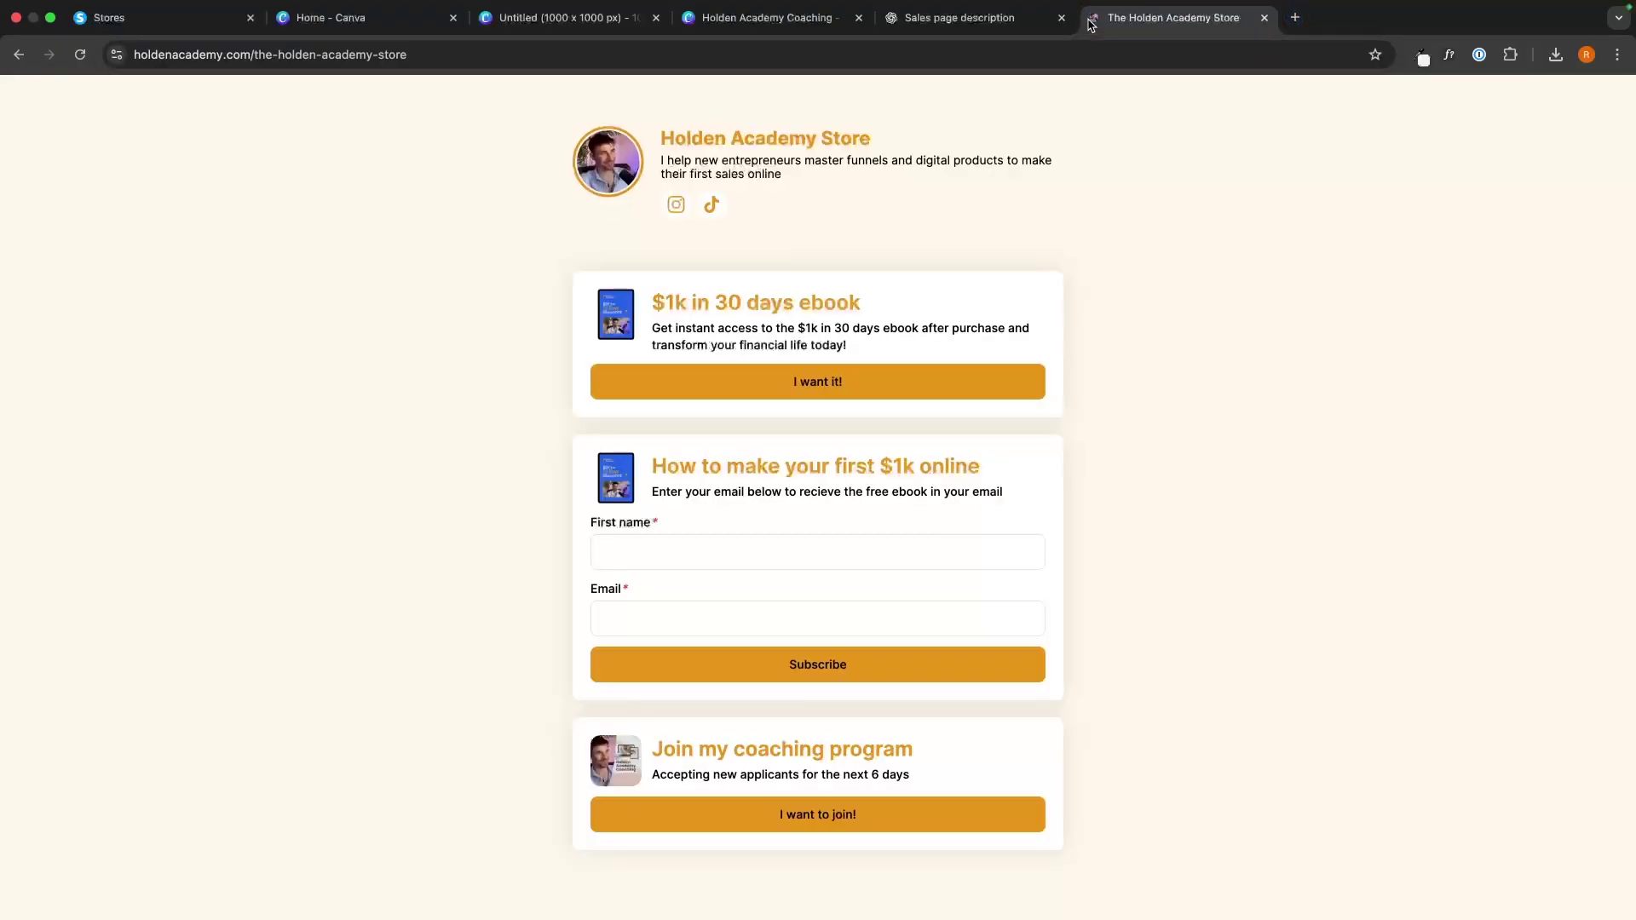